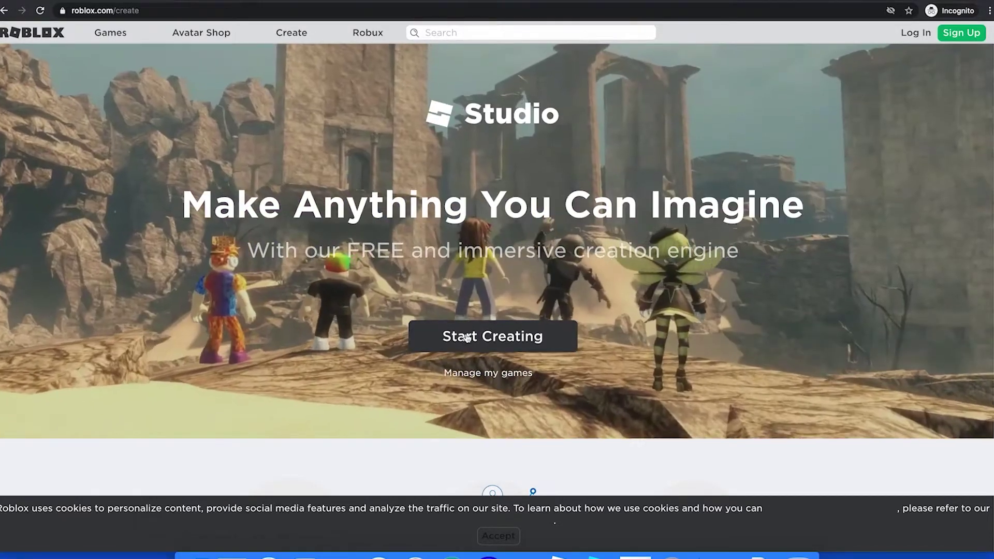
# Download the Roblox Studio installer from the Roblox creation page and dismiss the finished download's notice.
pyautogui.click(469, 335)
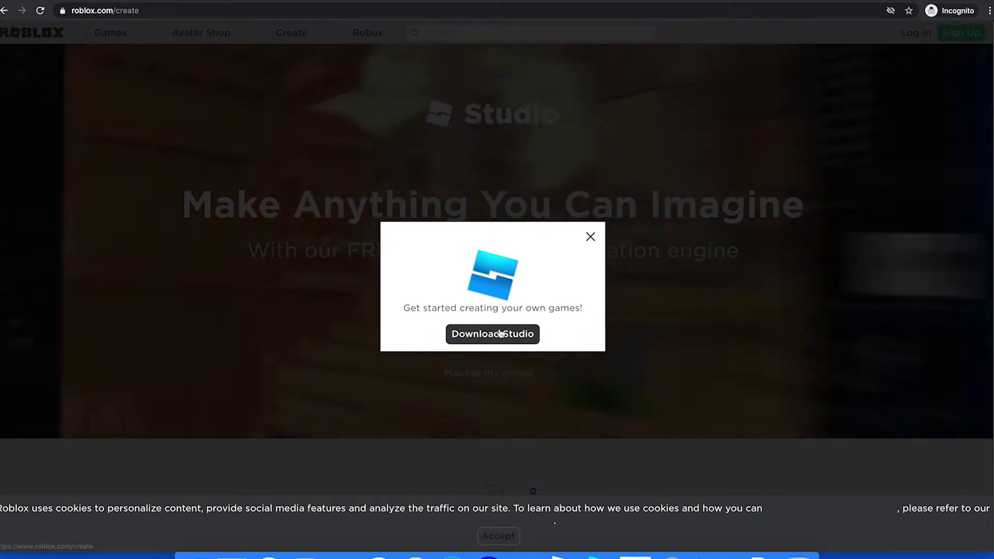
pyautogui.click(500, 338)
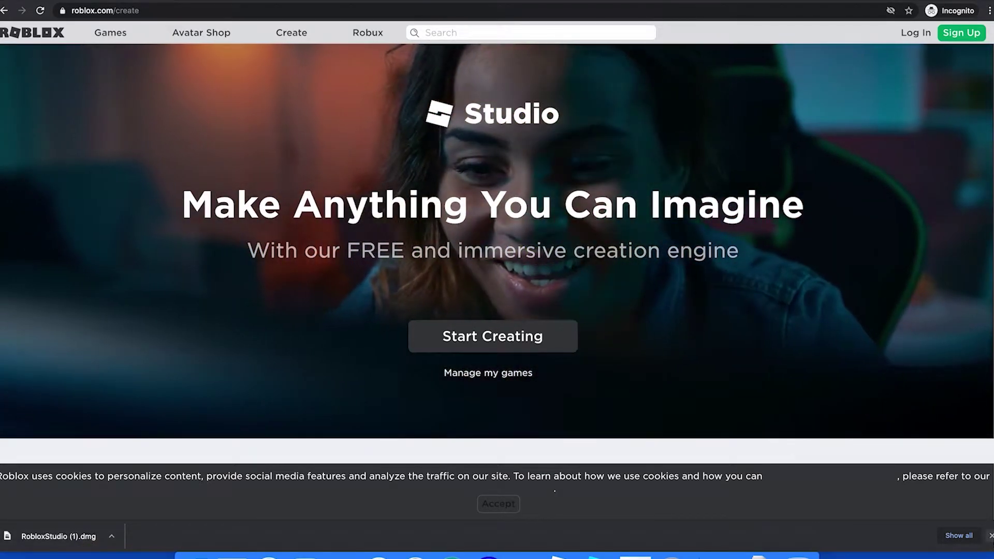
pyautogui.click(991, 535)
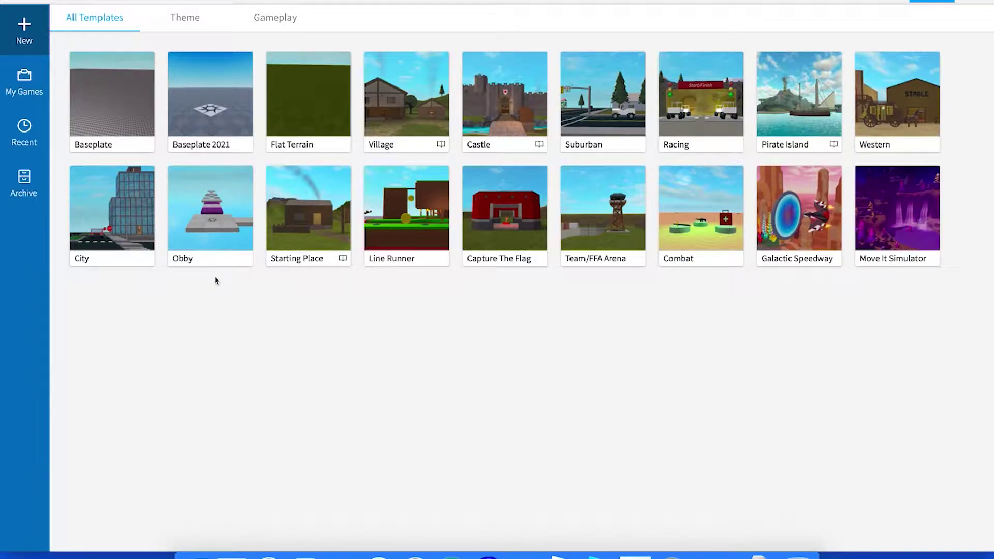
# Browse the Theme and Gameplay template categories, and create a new place from the Baseplate 2021 template.
pyautogui.click(183, 23)
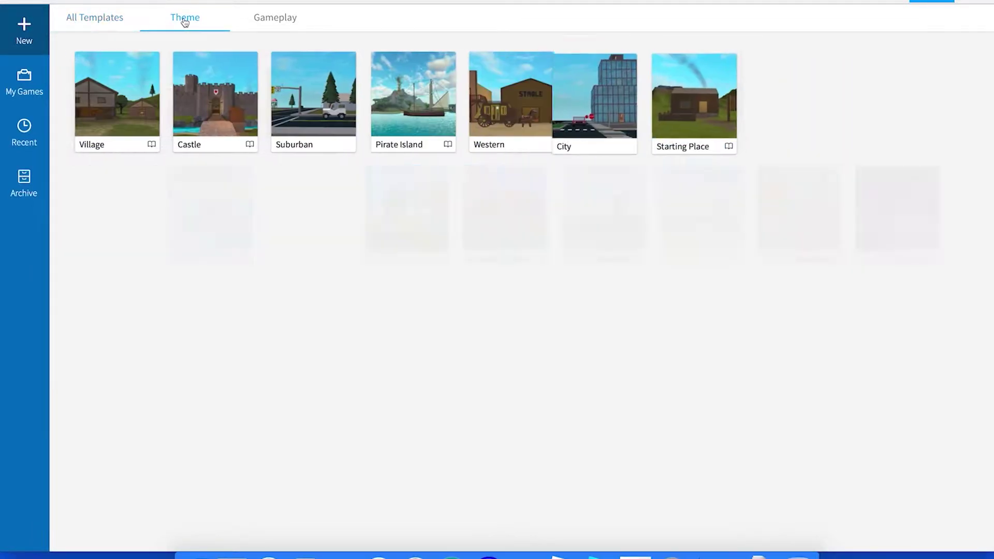
pyautogui.click(292, 22)
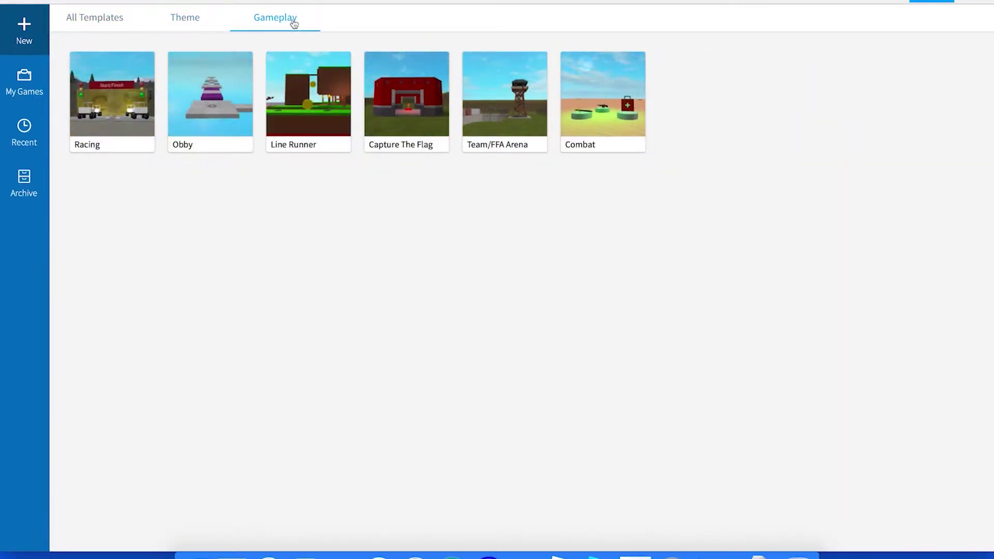
pyautogui.click(88, 17)
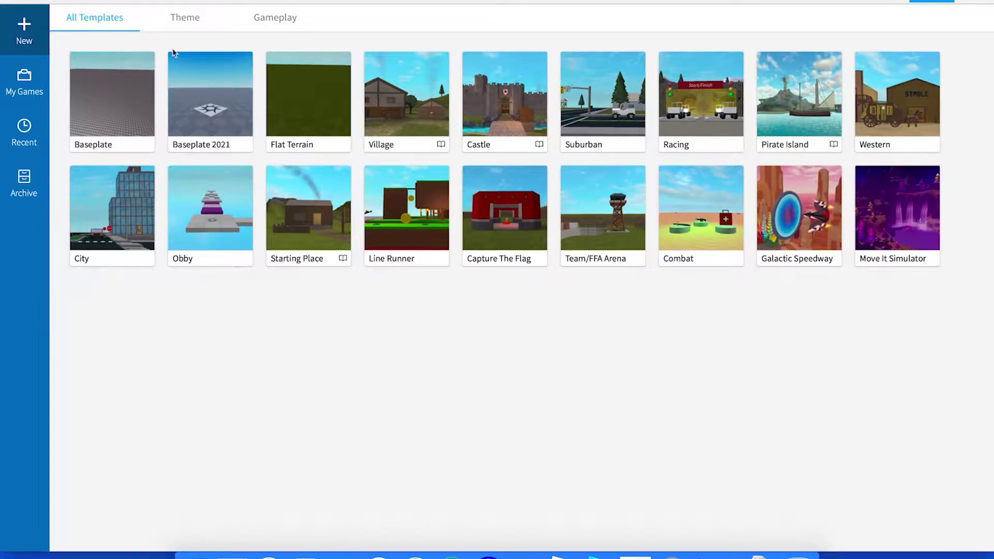
pyautogui.click(204, 93)
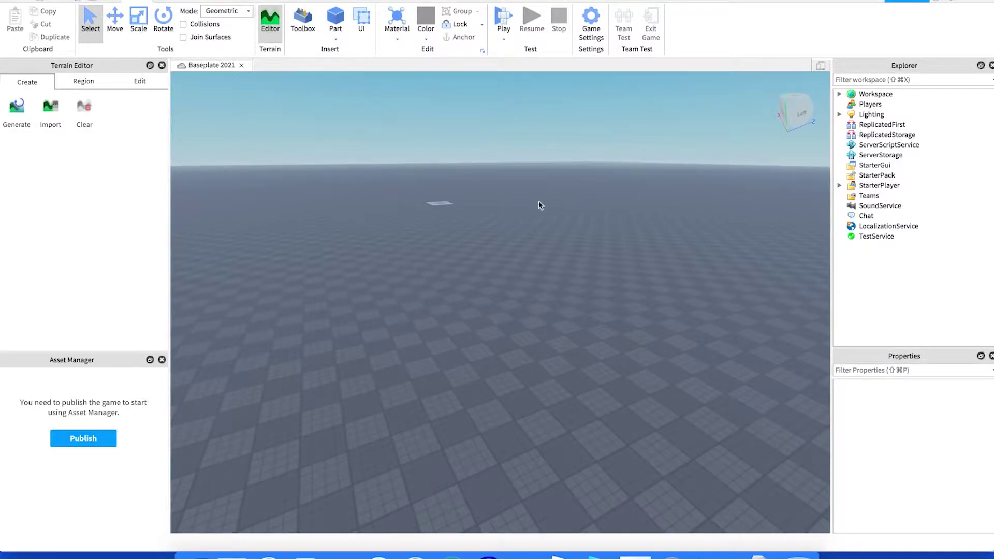
# Examine the spawn pad on the baseplate from several sides and inspect the SpawnLocation and Workspace objects.
pyautogui.moveTo(442, 270); pyautogui.dragTo(441, 273, button='right')
pyautogui.scroll(3, 501, 253)
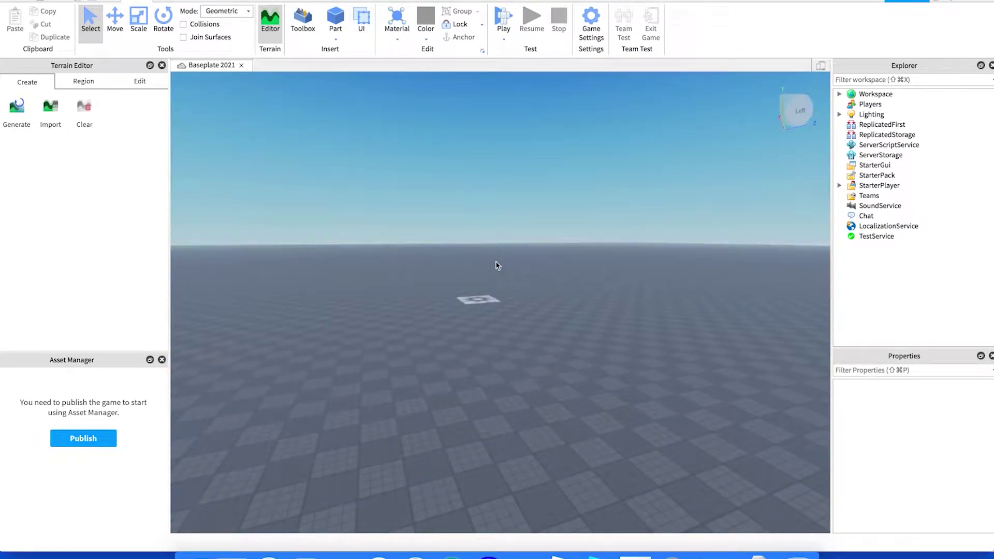
pyautogui.moveTo(491, 257); pyautogui.dragTo(492, 254, button='right')
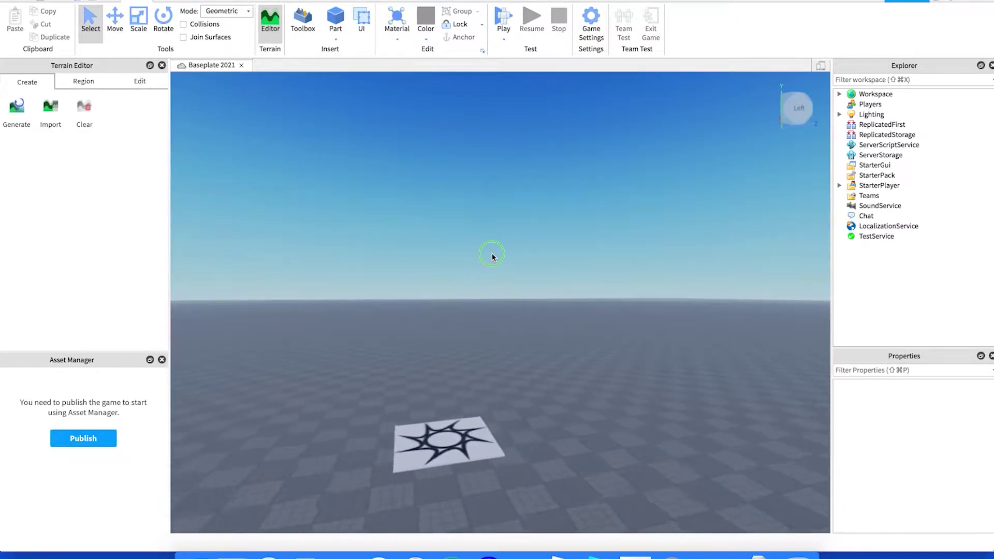
pyautogui.moveTo(491, 254); pyautogui.dragTo(493, 256, button='right')
pyautogui.press('w')
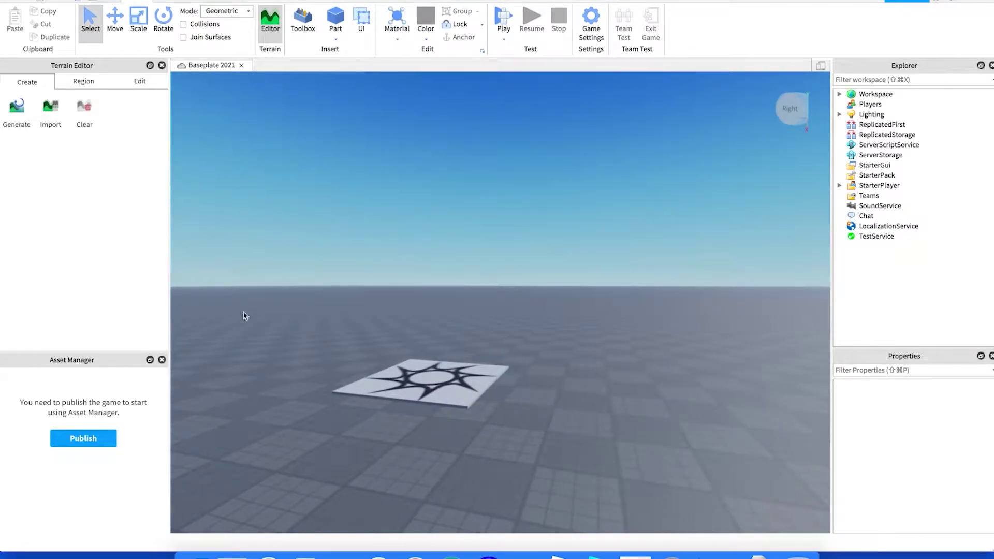
pyautogui.moveTo(561, 305); pyautogui.dragTo(561, 306, button='right')
pyautogui.moveTo(815, 257); pyautogui.dragTo(815, 257, button='right')
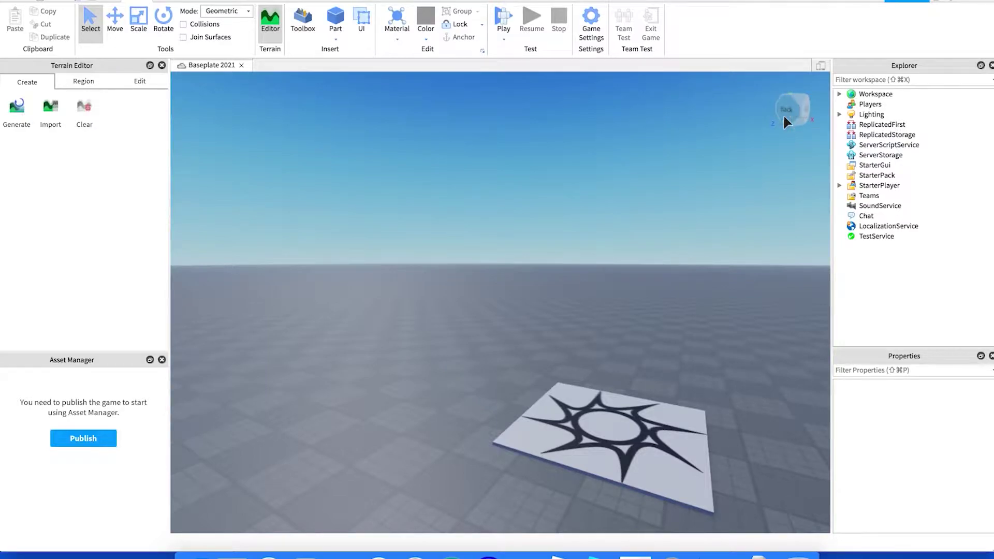
pyautogui.moveTo(724, 120); pyautogui.dragTo(688, 193, button='right')
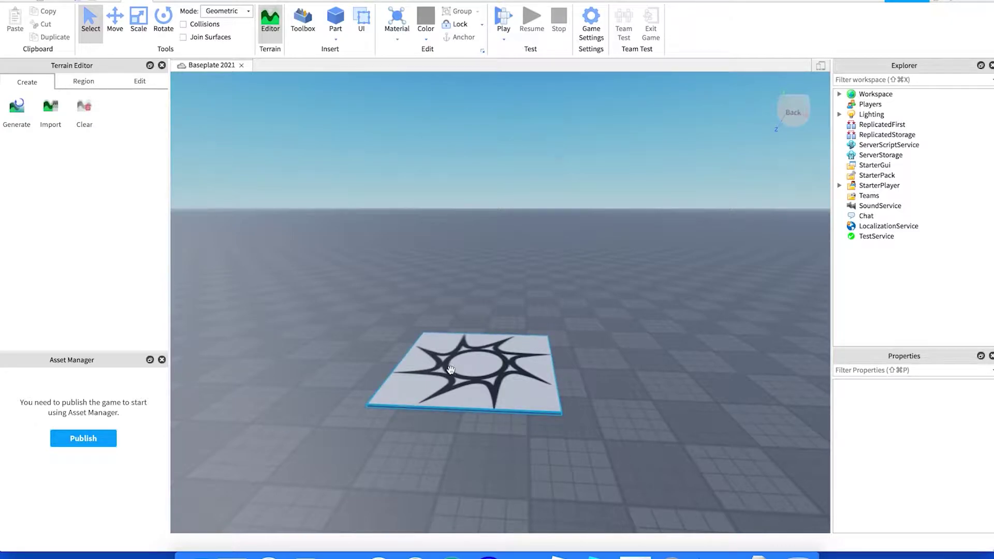
pyautogui.click(437, 386)
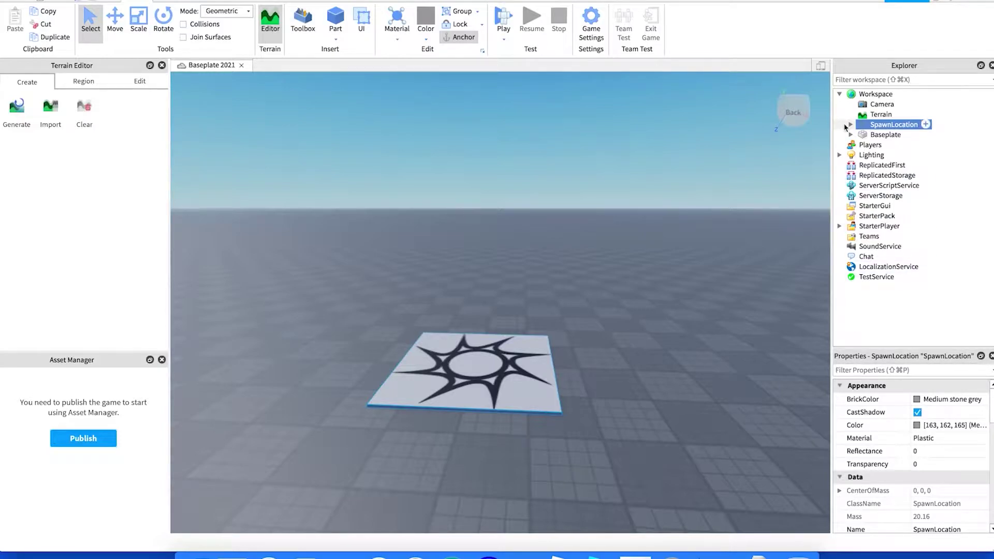
pyautogui.click(873, 95)
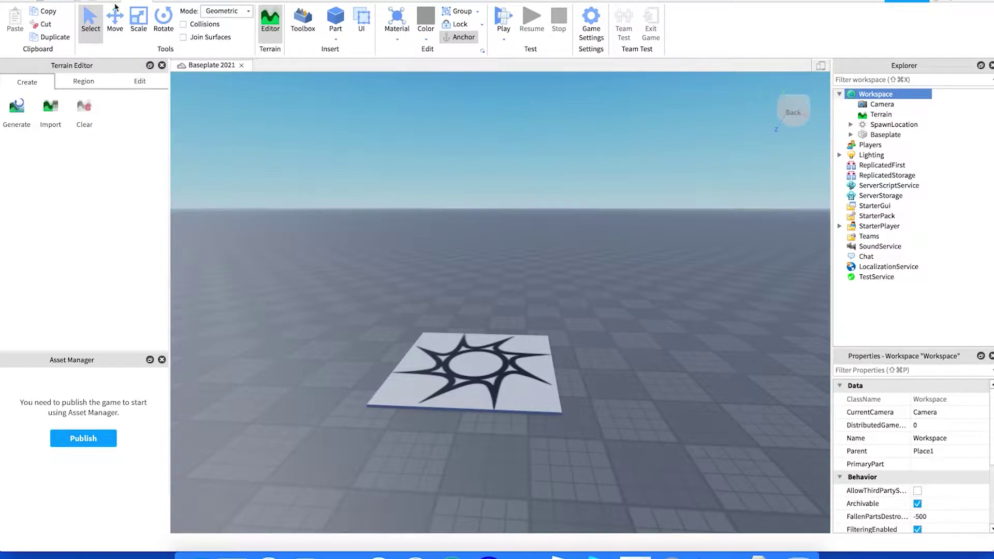
pyautogui.click(166, 1)
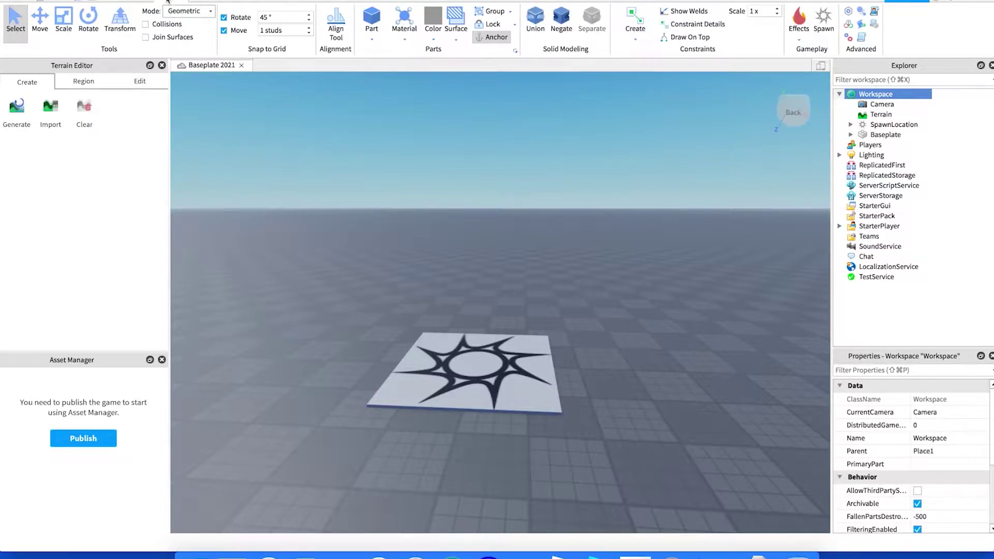
pyautogui.click(204, 1)
pyautogui.click(253, 1)
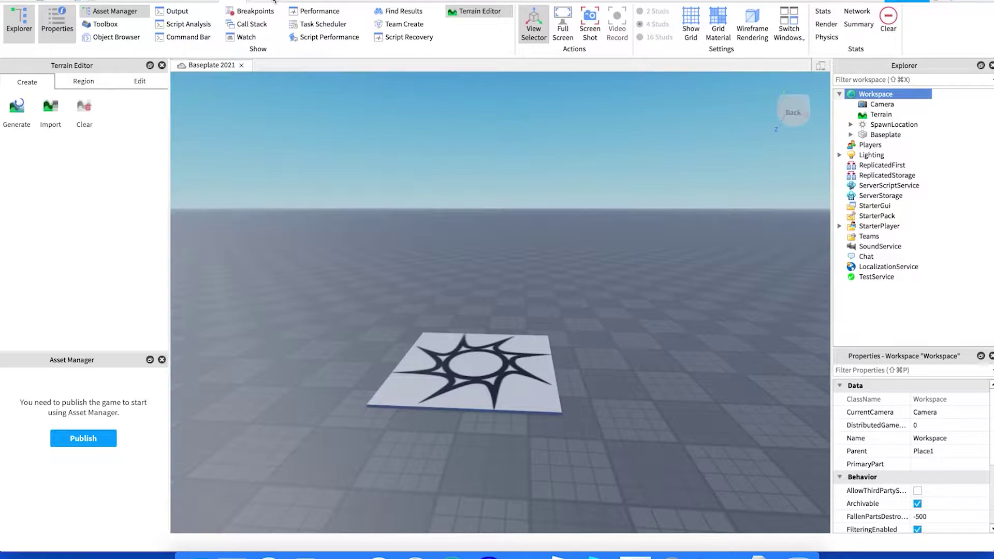
pyautogui.click(274, 1)
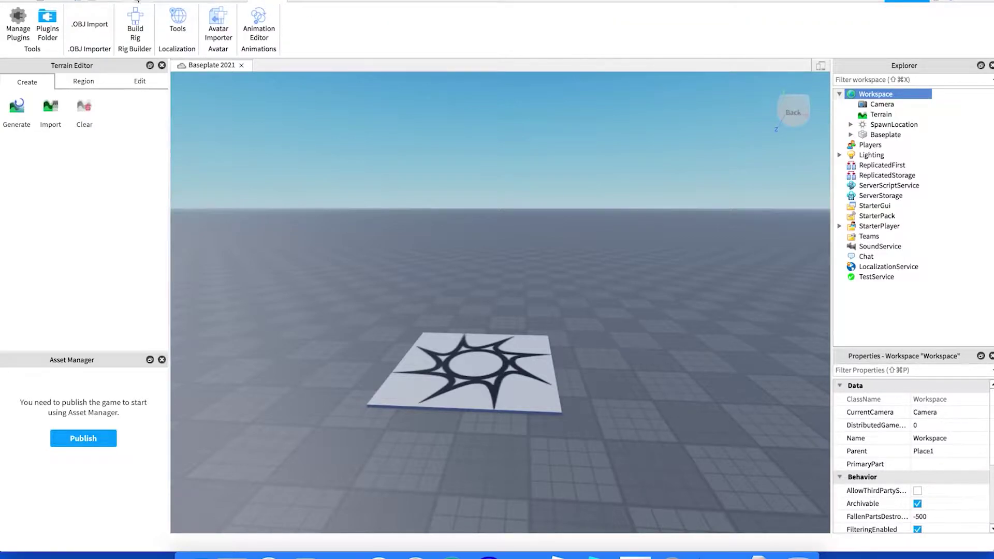
pyautogui.click(137, 1)
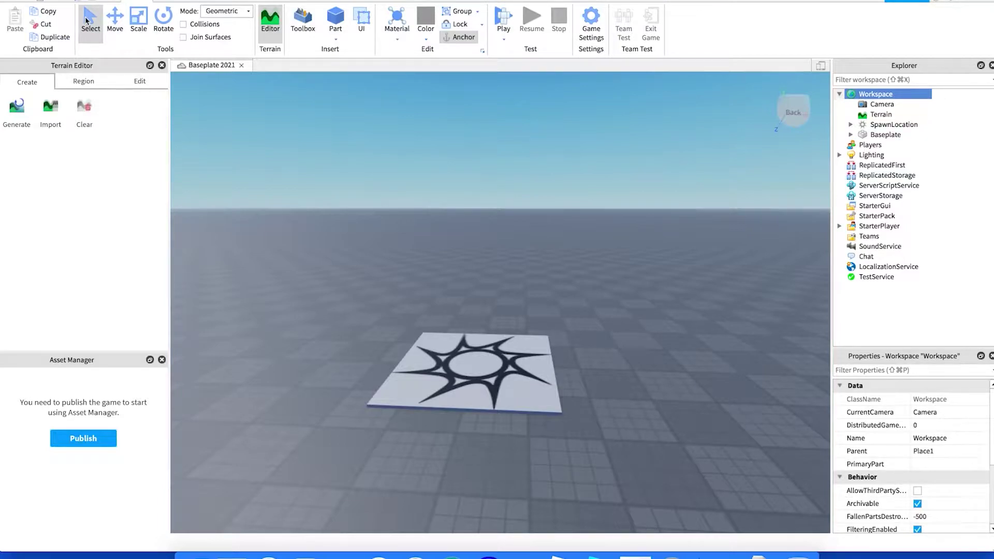
# Move the spawn location across the baseplate along its red and blue axes.
pyautogui.click(457, 389)
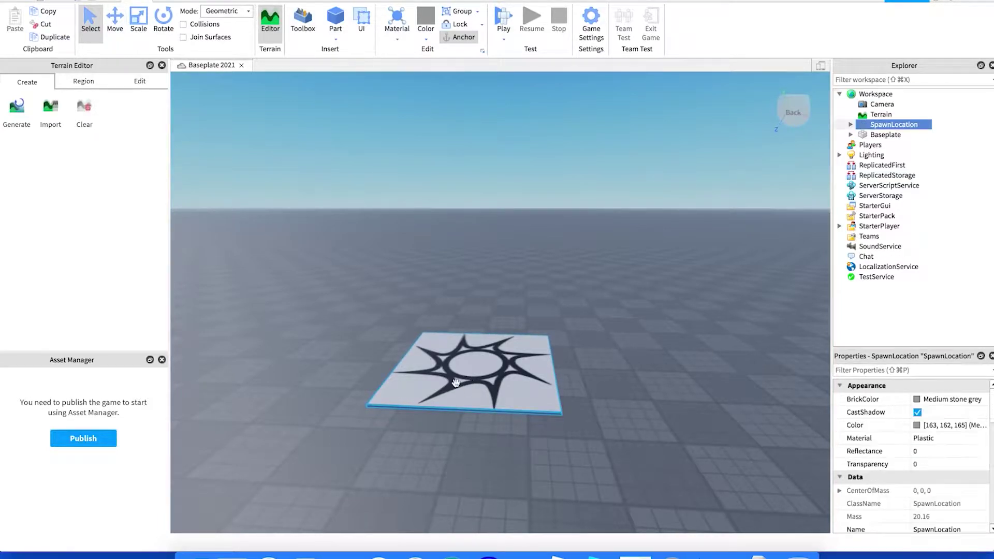
pyautogui.click(502, 386)
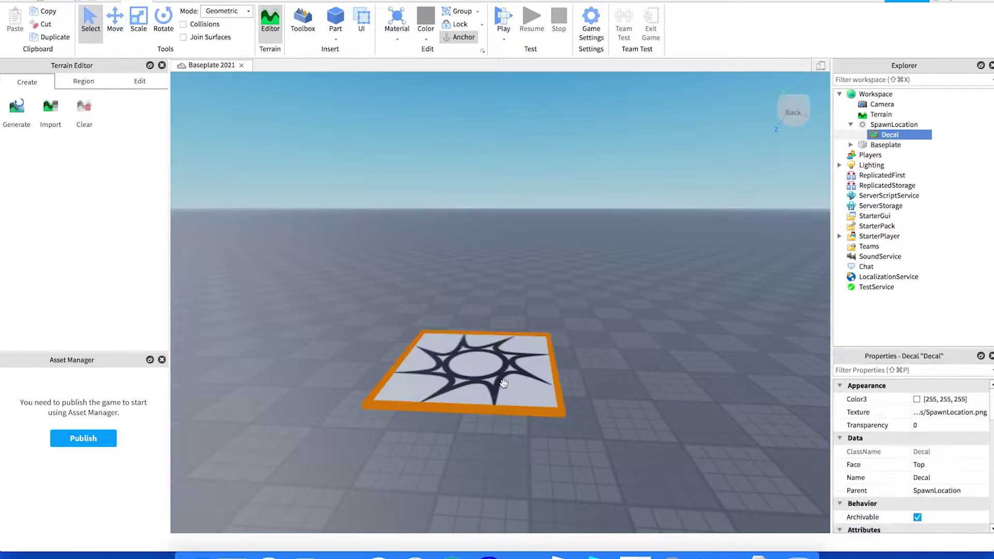
pyautogui.click(112, 22)
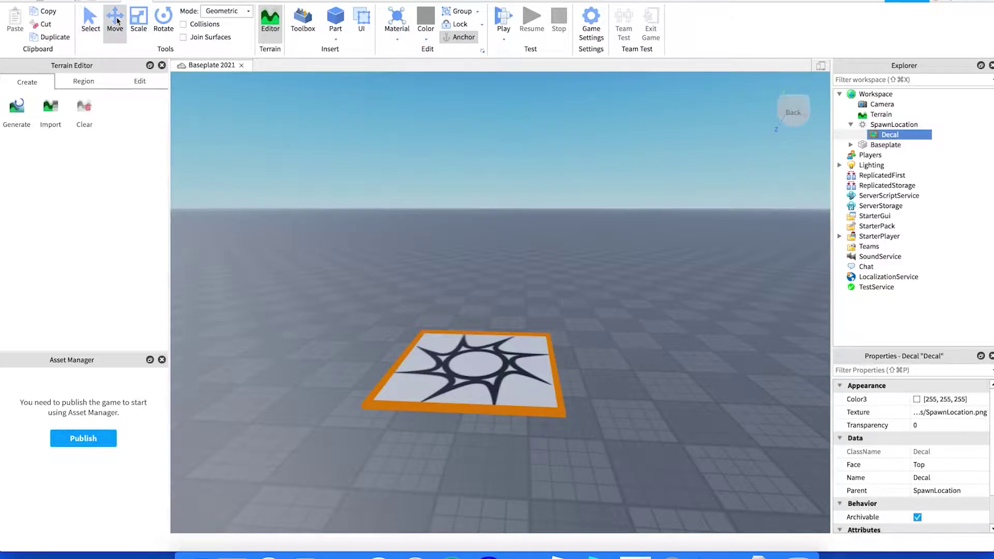
pyautogui.click(482, 381)
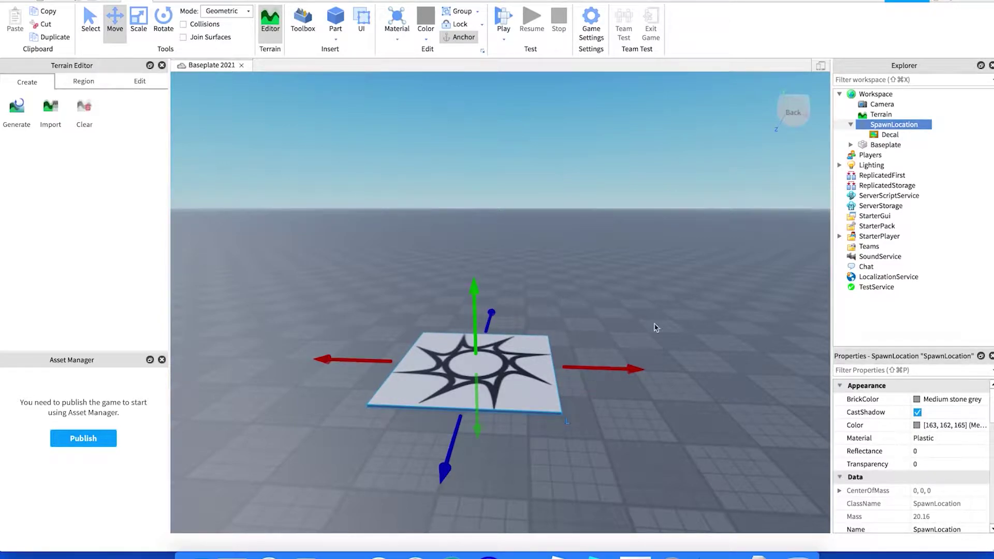
pyautogui.moveTo(623, 213); pyautogui.dragTo(628, 207, button='right')
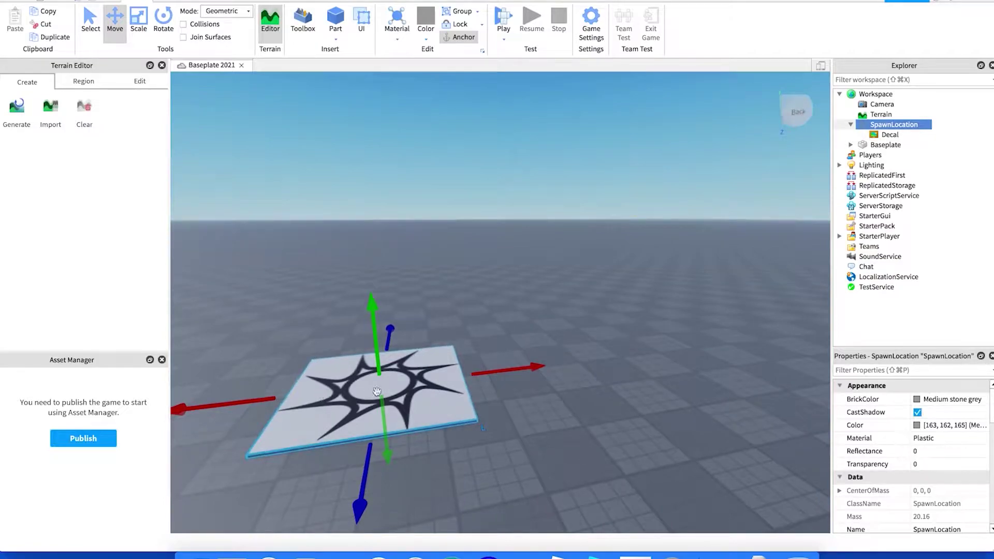
pyautogui.moveTo(500, 369); pyautogui.dragTo(460, 371)
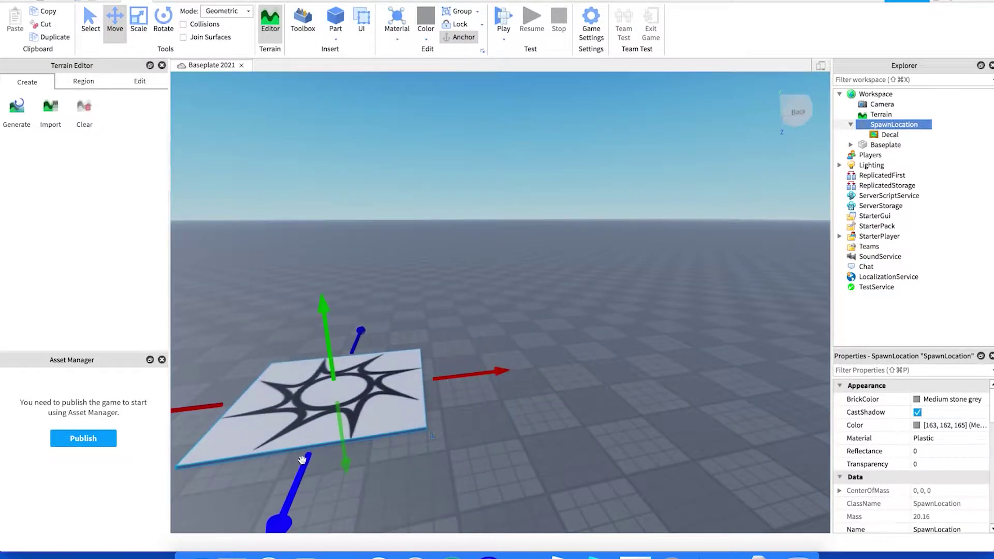
pyautogui.moveTo(298, 483); pyautogui.dragTo(521, 456)
pyautogui.click(526, 467)
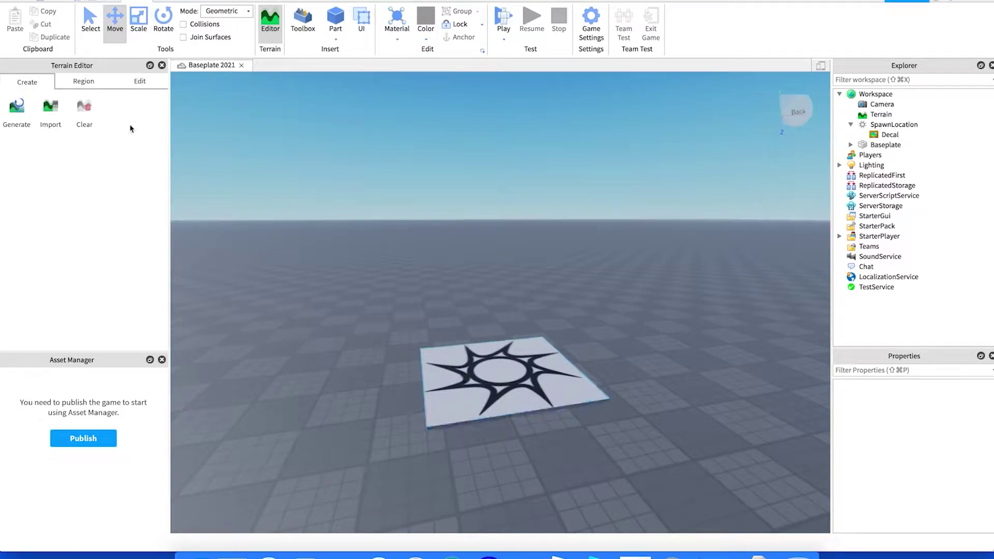
# Scale the spawn location larger along its horizontal axes to make a wider, deeper pad.
pyautogui.click(138, 23)
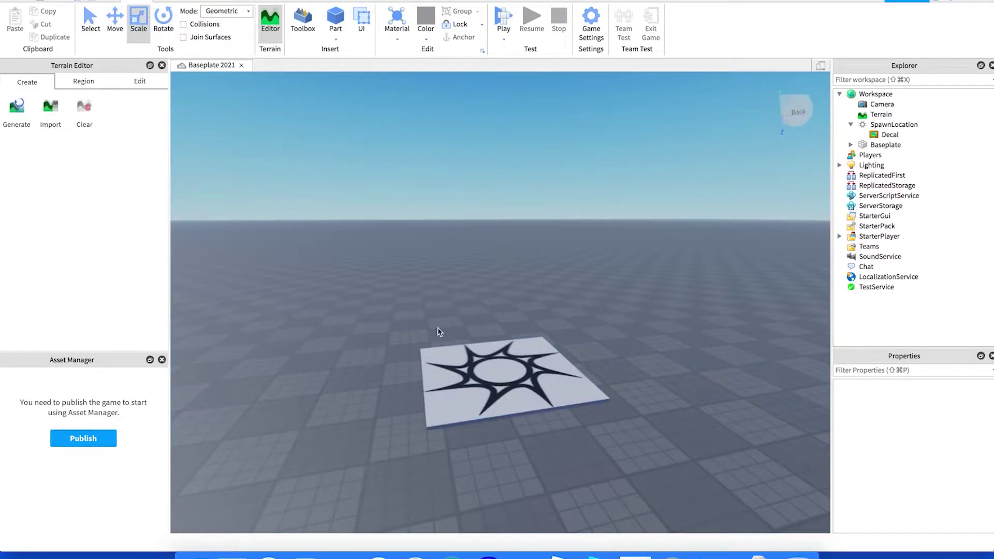
pyautogui.click(519, 390)
pyautogui.moveTo(590, 360); pyautogui.dragTo(613, 355)
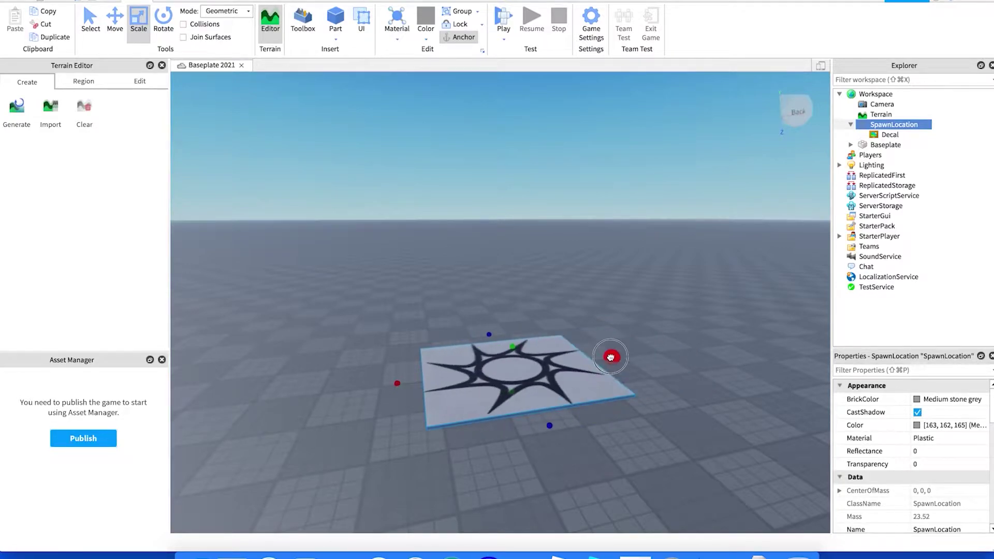
pyautogui.moveTo(562, 431)
pyautogui.mouseDown()
pyautogui.moveTo(582, 463)
pyautogui.moveTo(567, 461)
pyautogui.moveTo(553, 420)
pyautogui.mouseUp()
pyautogui.moveTo(510, 344)
pyautogui.mouseDown()
pyautogui.moveTo(527, 257)
pyautogui.moveTo(526, 339)
pyautogui.moveTo(526, 284)
pyautogui.moveTo(509, 343)
pyautogui.mouseUp()
pyautogui.moveTo(401, 380); pyautogui.dragTo(350, 388)
pyautogui.moveTo(511, 440); pyautogui.dragTo(526, 483)
# Try rotating the spawn location with the Rotate tool's axis rings and deselect it.
pyautogui.click(163, 21)
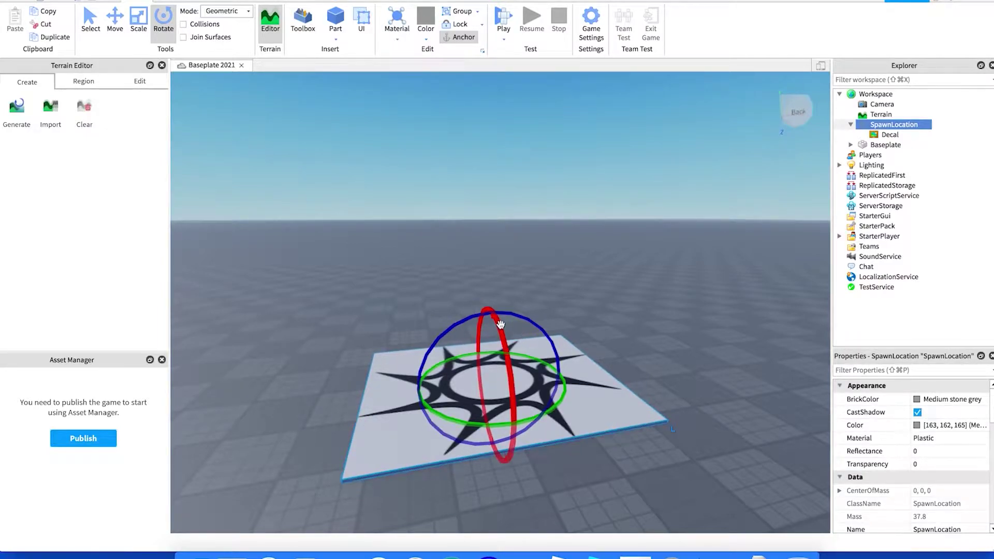
pyautogui.moveTo(499, 327); pyautogui.dragTo(421, 324)
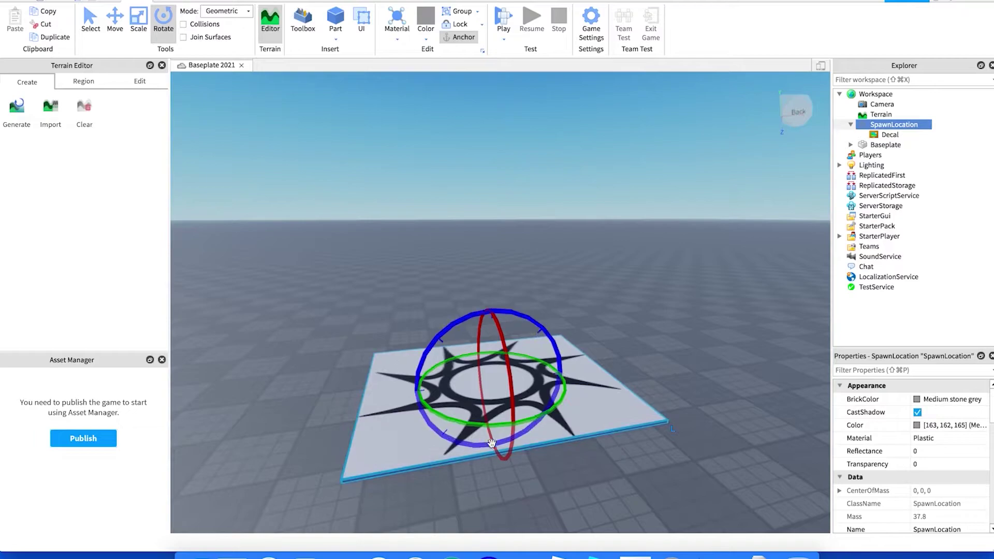
pyautogui.click(317, 372)
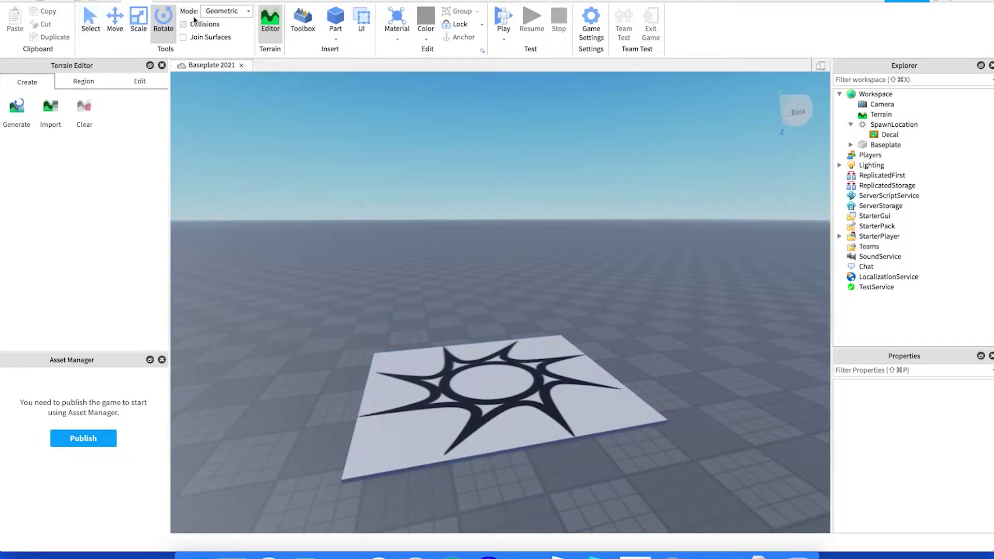
# Hide and reopen the Terrain Editor, and open and close the Toolbox.
pyautogui.click(269, 28)
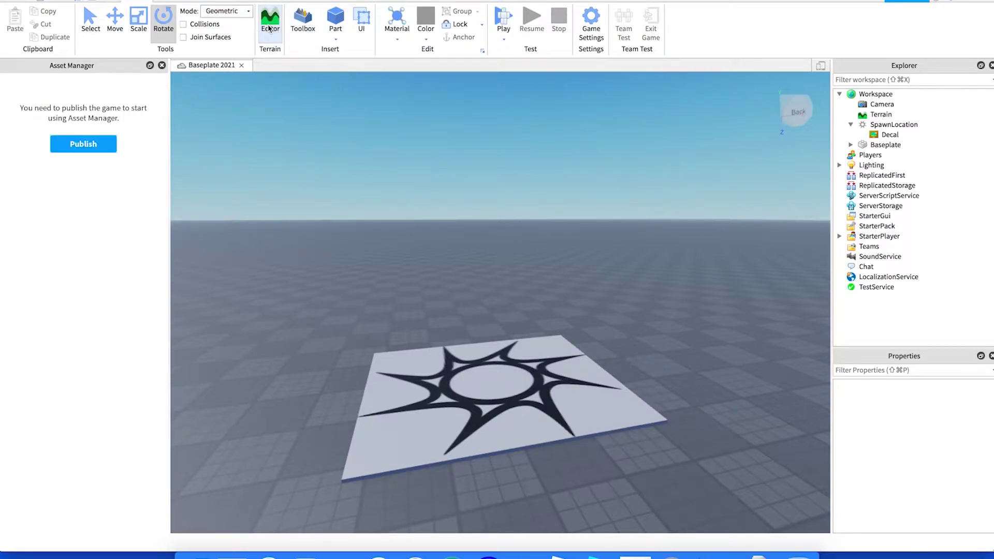
pyautogui.click(303, 25)
pyautogui.click(304, 25)
pyautogui.click(278, 23)
pyautogui.click(277, 23)
pyautogui.click(298, 23)
pyautogui.click(297, 23)
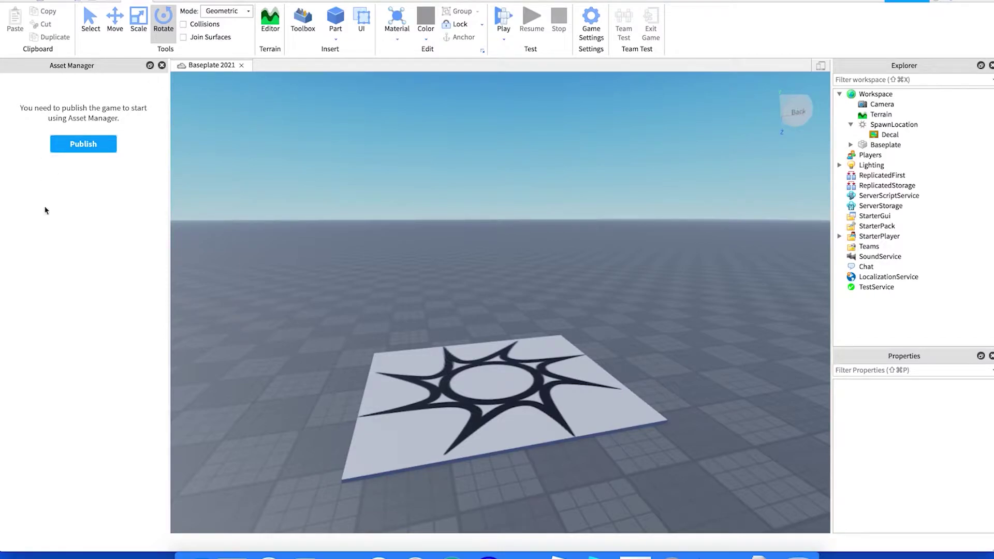
pyautogui.click(268, 21)
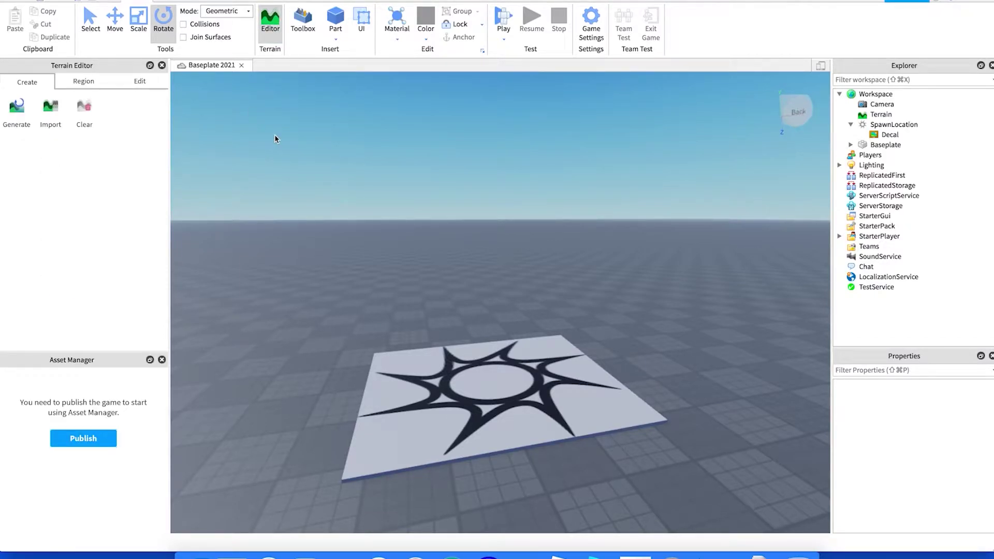
pyautogui.click(301, 26)
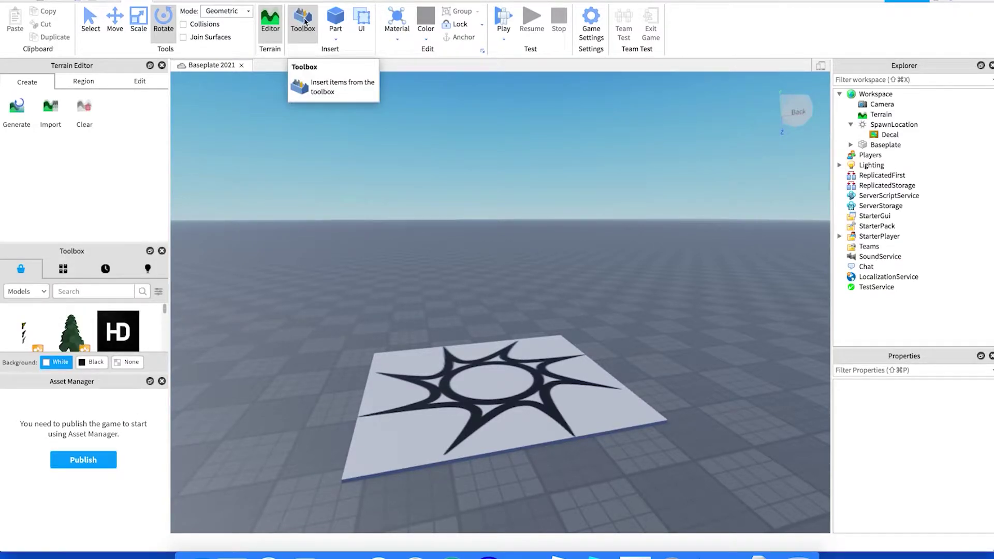
pyautogui.click(304, 22)
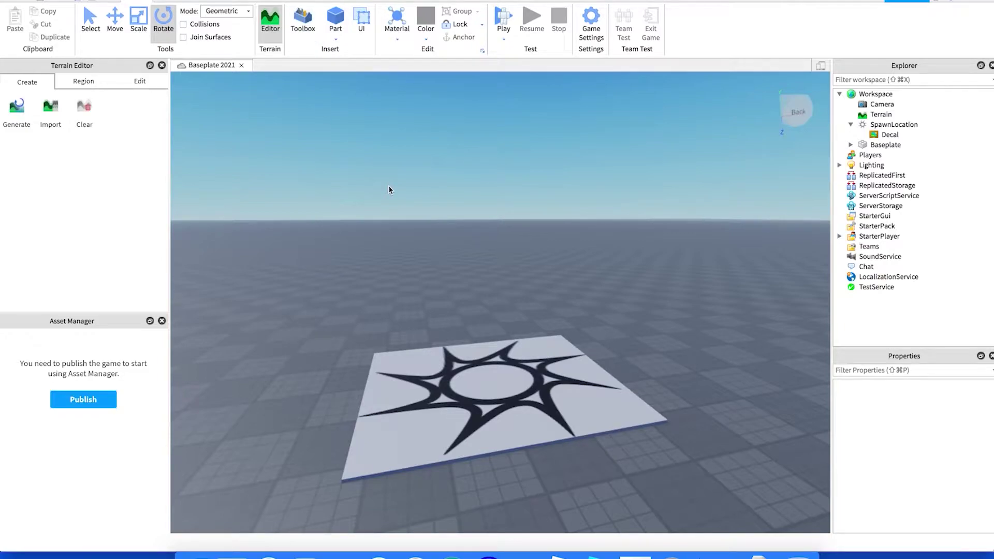
pyautogui.click(297, 22)
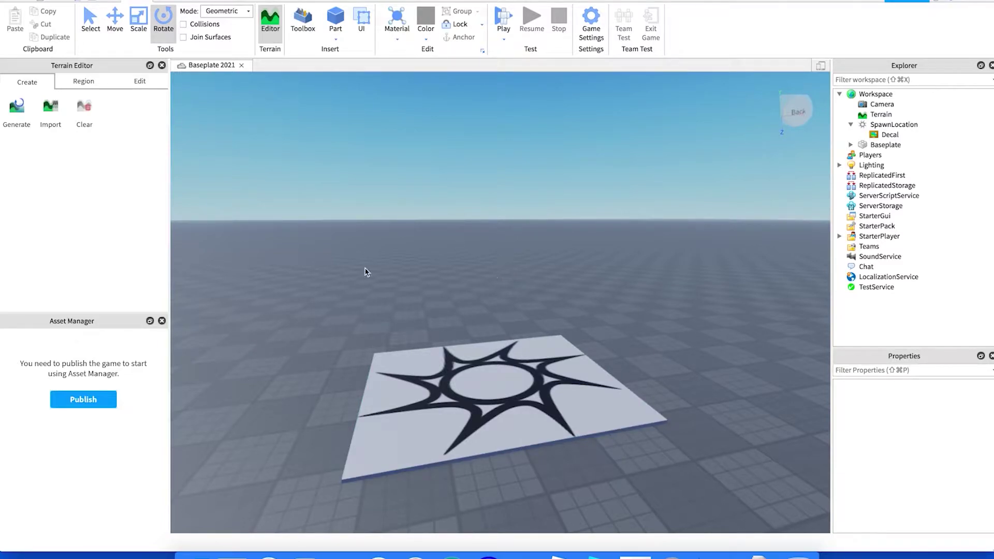
pyautogui.scroll(-5, 367, 272)
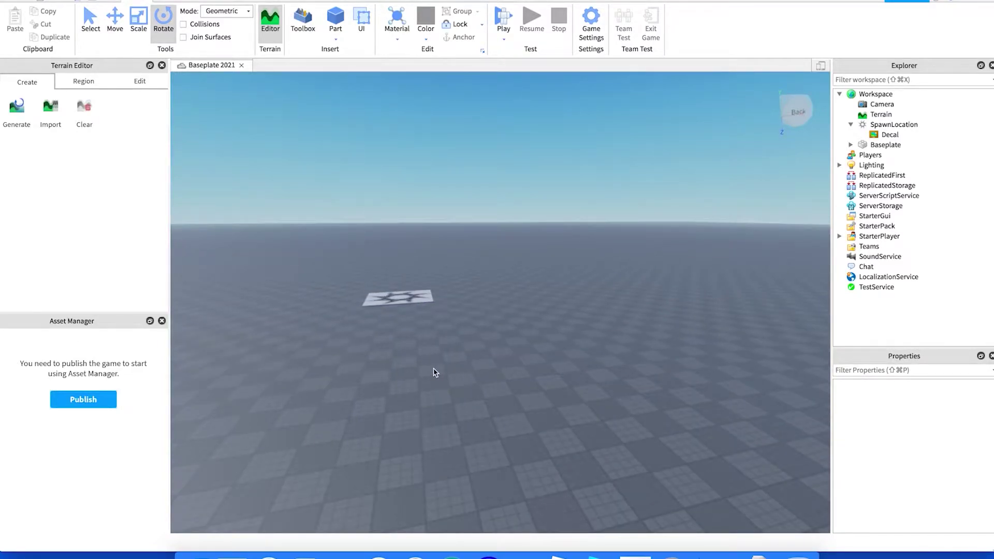
pyautogui.scroll(-10, 434, 368)
pyautogui.scroll(10, 434, 369)
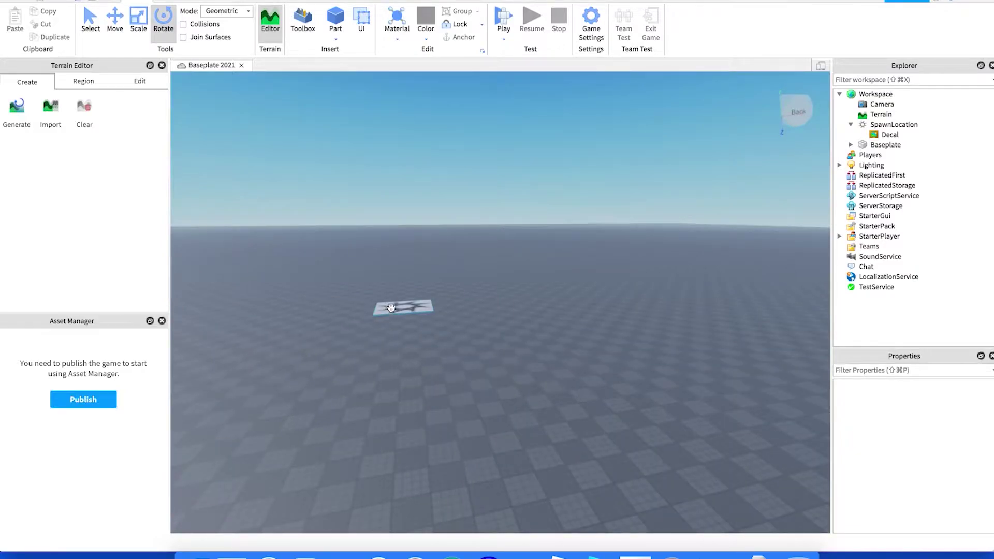
pyautogui.click(408, 274)
pyautogui.moveTo(408, 275); pyautogui.dragTo(408, 273, button='right')
pyautogui.press('w')
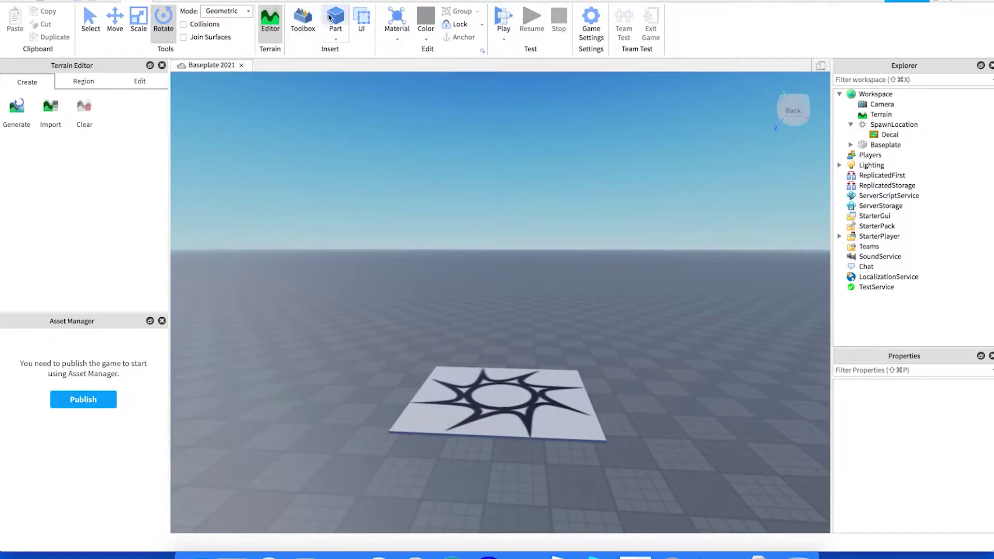
# Insert a Sphere part into the workspace and deselect it.
pyautogui.click(338, 42)
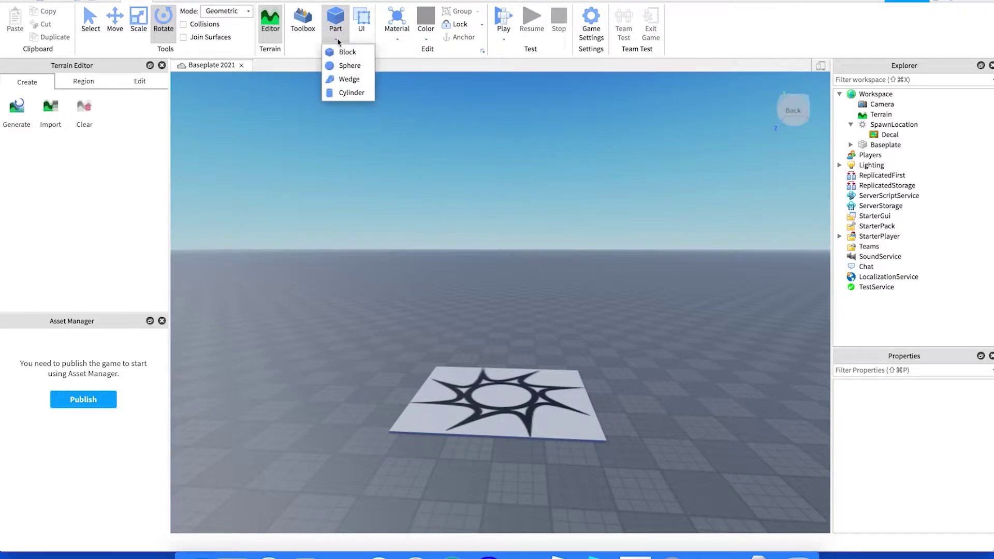
pyautogui.click(347, 66)
pyautogui.scroll(5, 547, 297)
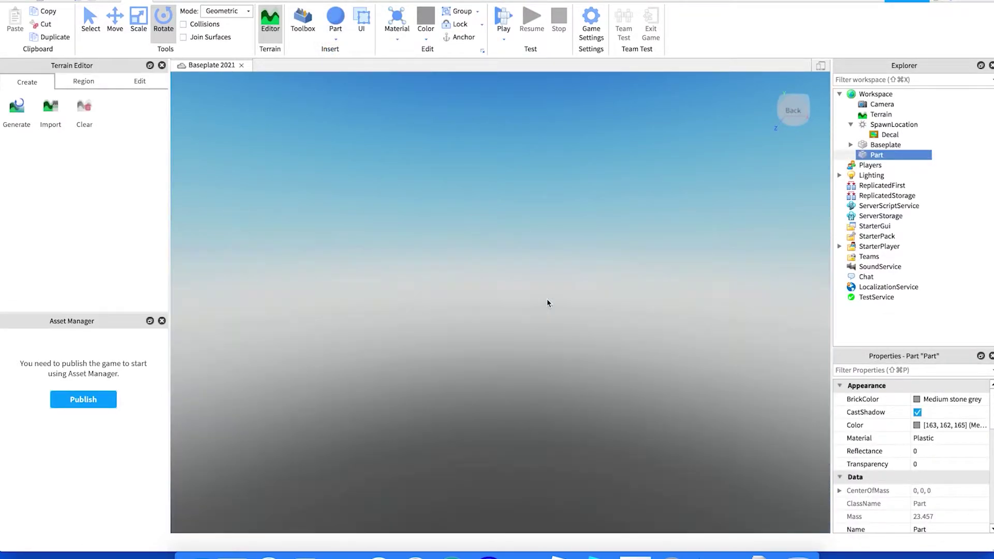
pyautogui.scroll(-5, 547, 299)
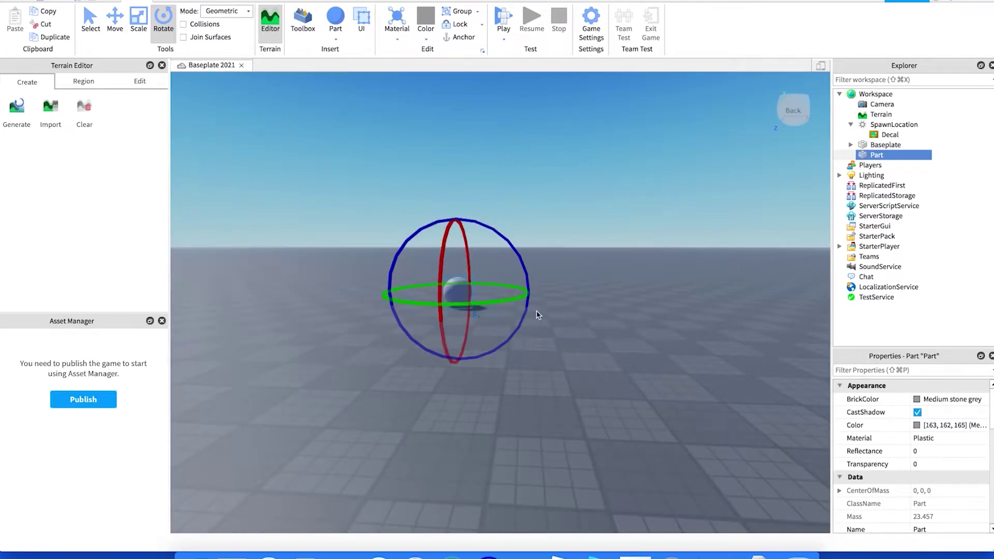
pyautogui.scroll(2, 495, 312)
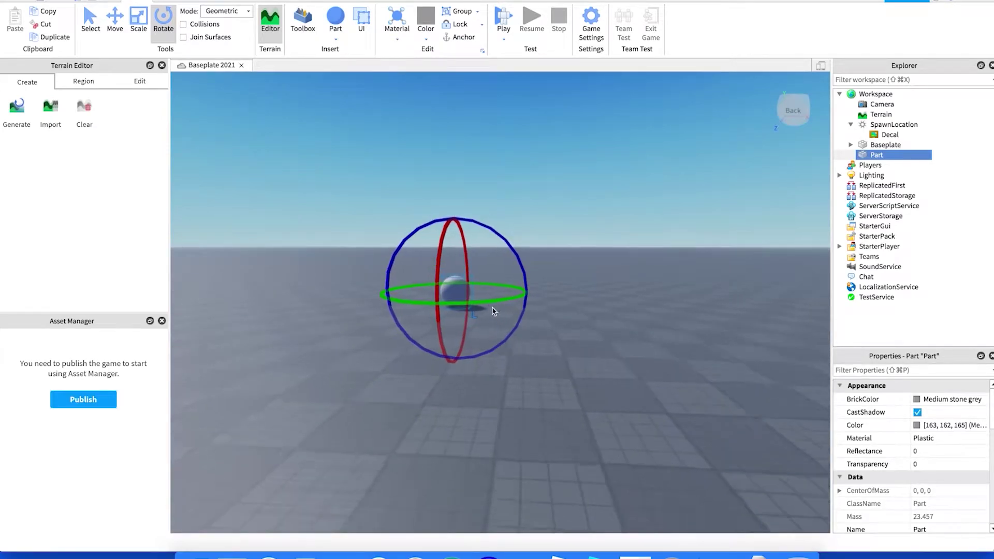
pyautogui.click(580, 338)
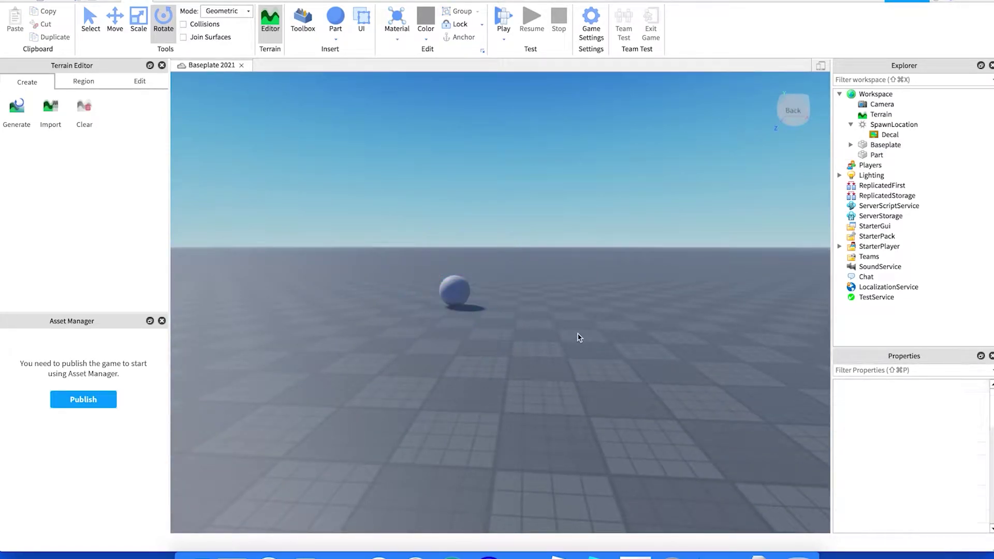
# Select the sphere and scale it up several times larger along its red axis.
pyautogui.click(455, 293)
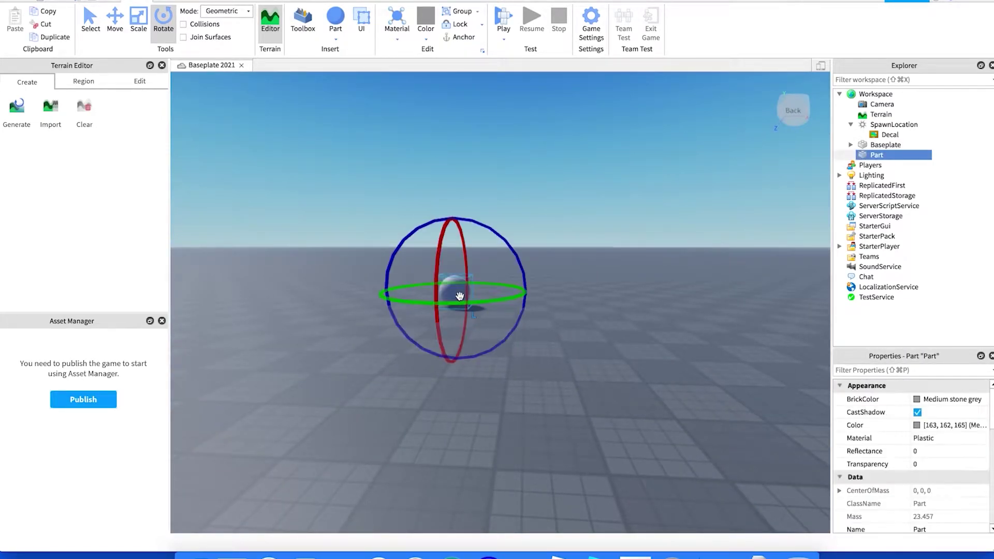
pyautogui.click(137, 20)
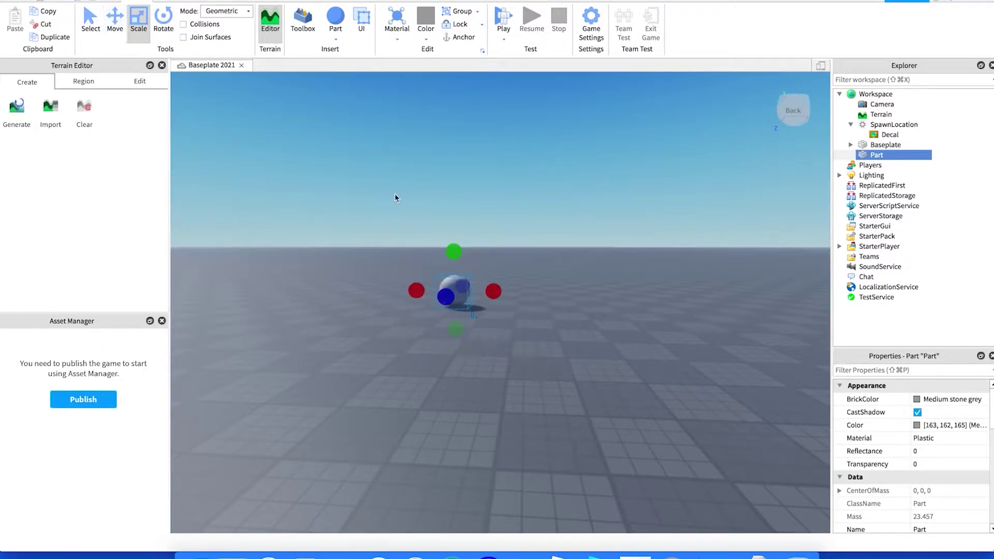
pyautogui.moveTo(501, 297); pyautogui.dragTo(642, 307)
# Move the enlarged sphere along its red and blue axes until it sits beside the spawn location.
pyautogui.click(114, 19)
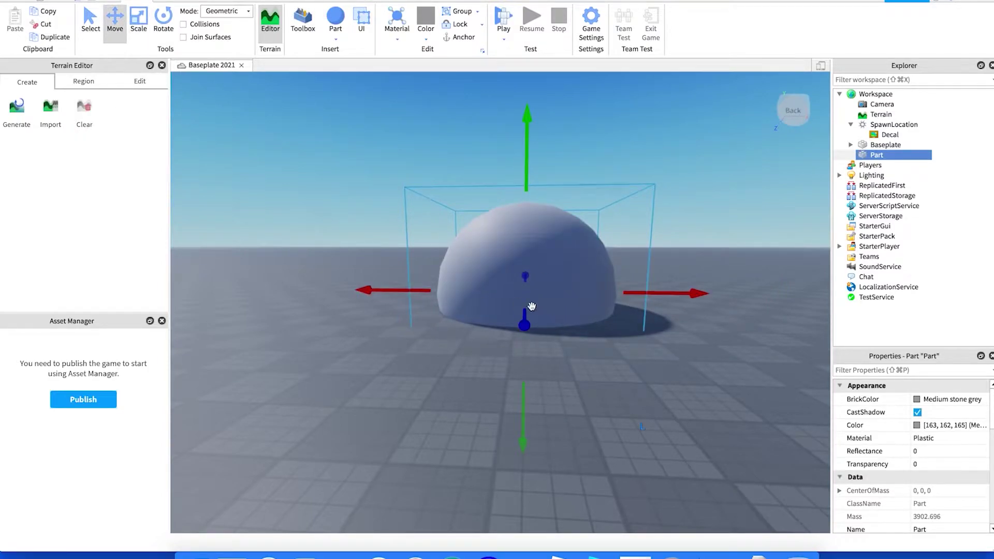
pyautogui.moveTo(392, 291); pyautogui.dragTo(254, 289)
pyautogui.moveTo(306, 316); pyautogui.dragTo(280, 343)
pyautogui.scroll(-10, 388, 355)
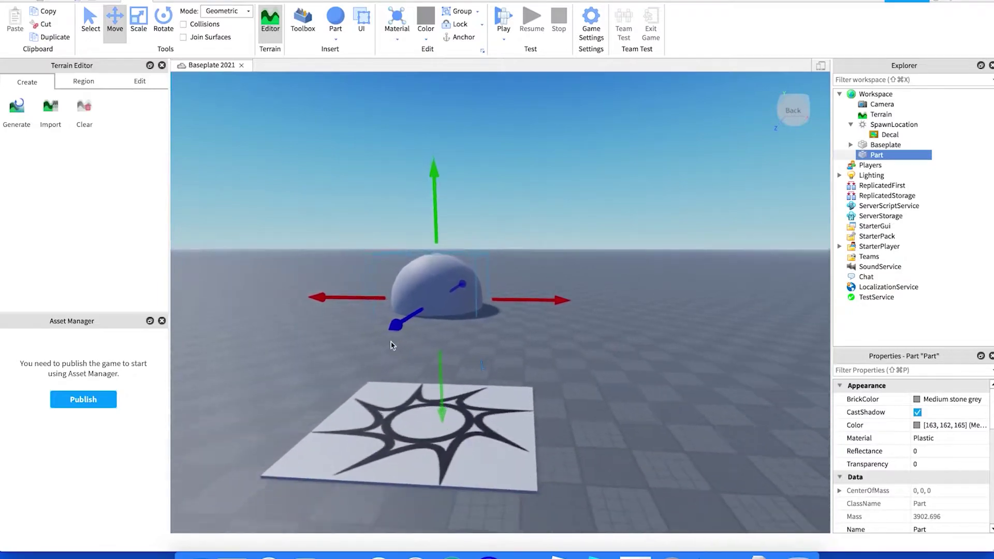
pyautogui.moveTo(419, 325); pyautogui.dragTo(384, 356)
pyautogui.moveTo(528, 321); pyautogui.dragTo(462, 321)
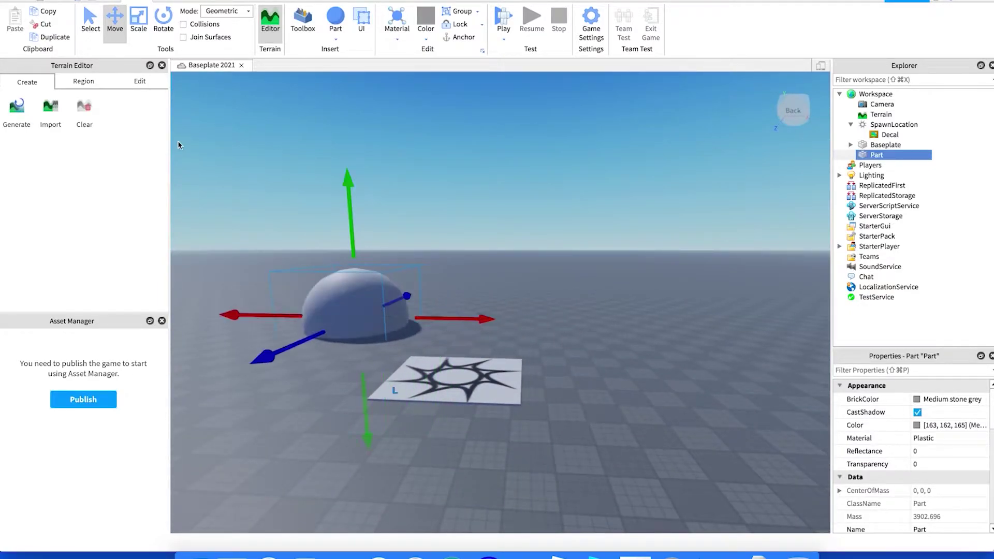
# Reposition the sphere freely on the baseplate, lower it until it is half sunk as a dome, and deselect it.
pyautogui.click(89, 29)
pyautogui.moveTo(389, 302); pyautogui.dragTo(362, 323)
pyautogui.click(114, 20)
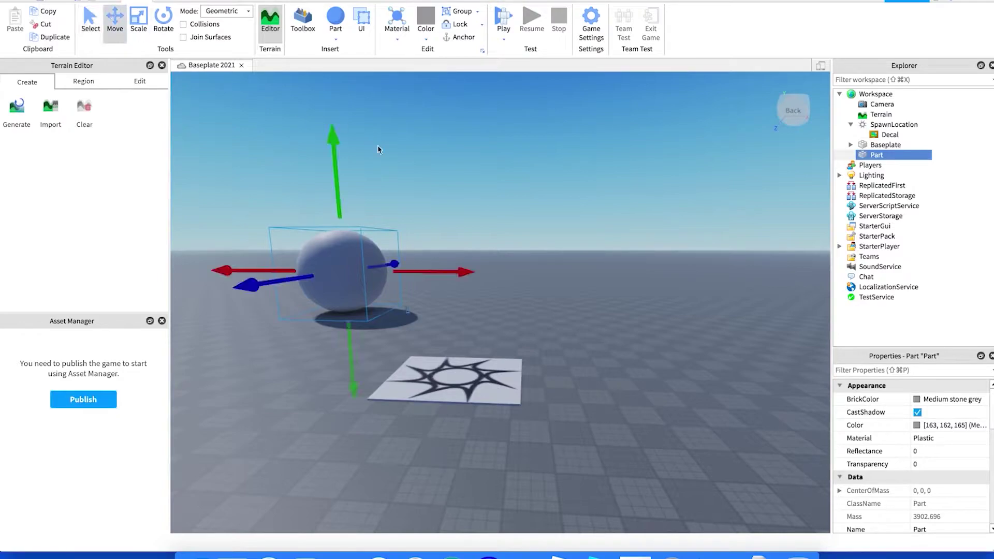
pyautogui.moveTo(342, 137); pyautogui.dragTo(340, 186)
pyautogui.click(577, 318)
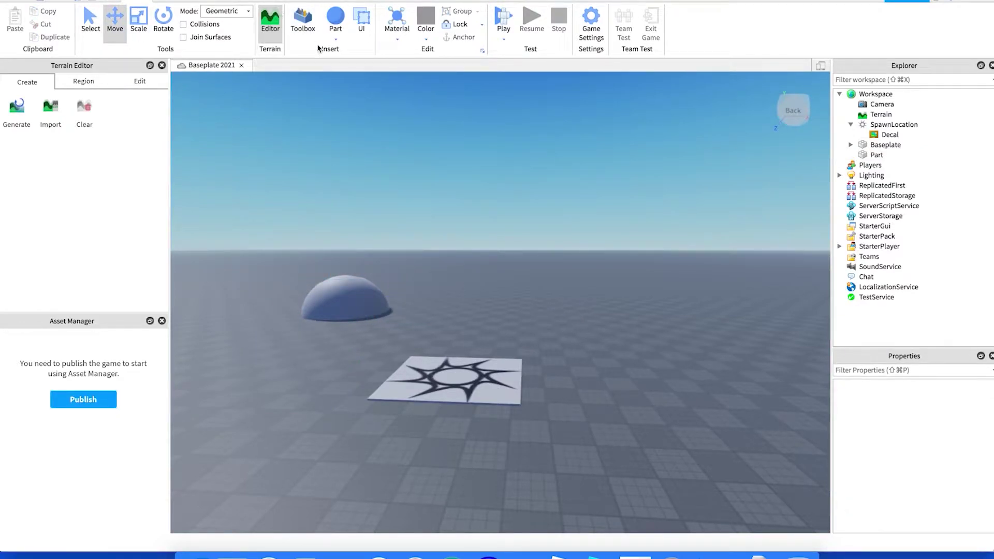
# Insert a Wedge part, raise it above the baseplate and move it over beside the dome.
pyautogui.click(335, 39)
pyautogui.click(346, 82)
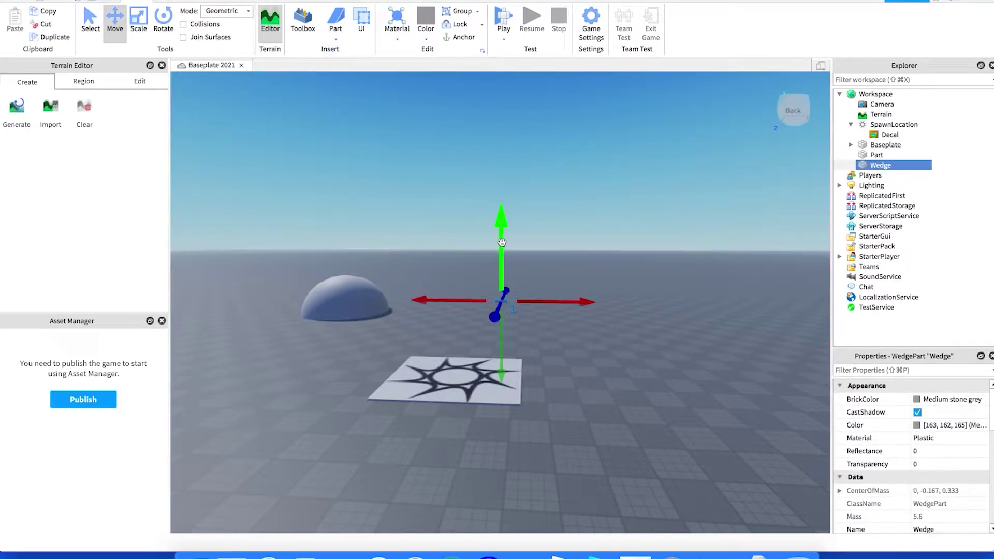
pyautogui.moveTo(497, 242); pyautogui.dragTo(499, 217)
pyautogui.moveTo(581, 280); pyautogui.dragTo(281, 368)
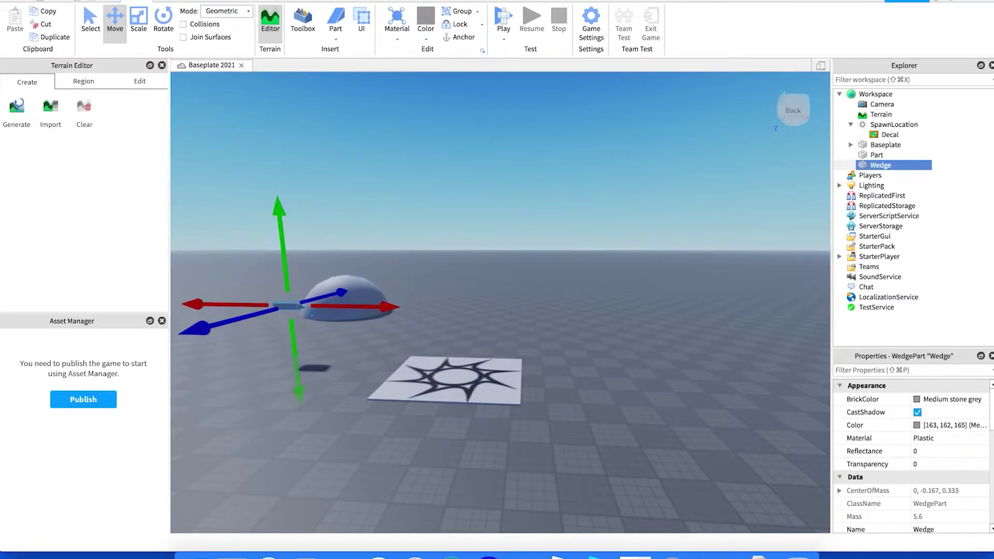
# Scale the wedge much larger in width, height and depth.
pyautogui.click(138, 20)
pyautogui.moveTo(322, 317); pyautogui.dragTo(391, 307)
pyautogui.moveTo(322, 277); pyautogui.dragTo(311, 187)
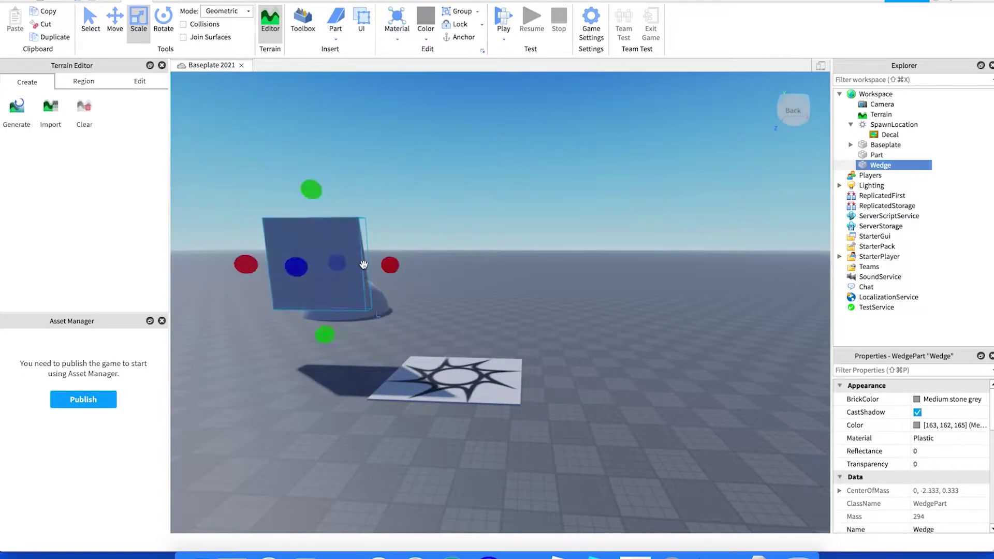
pyautogui.moveTo(295, 265); pyautogui.dragTo(236, 313)
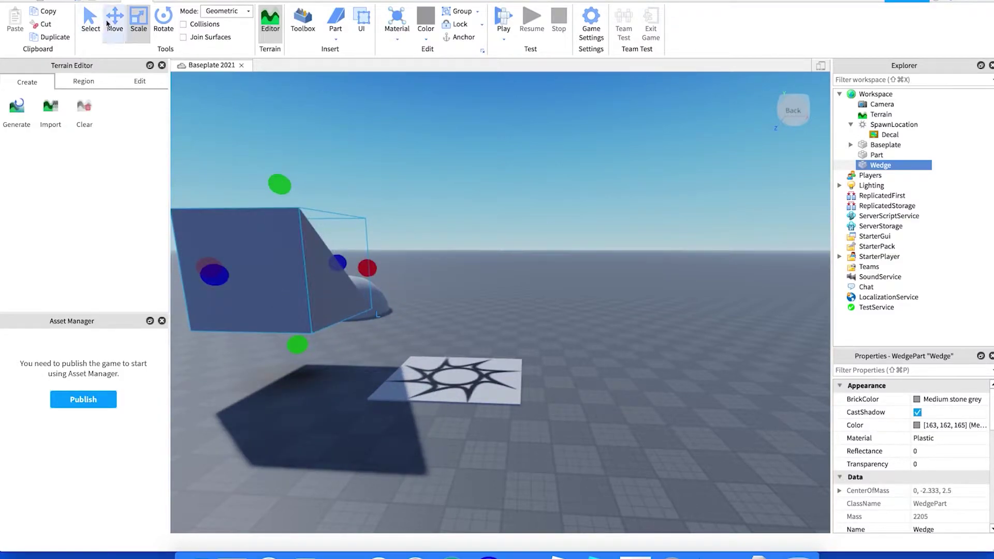
# Rotate the large wedge about its vertical axis, lower it onto the baseplate and deselect it.
pyautogui.click(163, 21)
pyautogui.moveTo(366, 274); pyautogui.dragTo(222, 275)
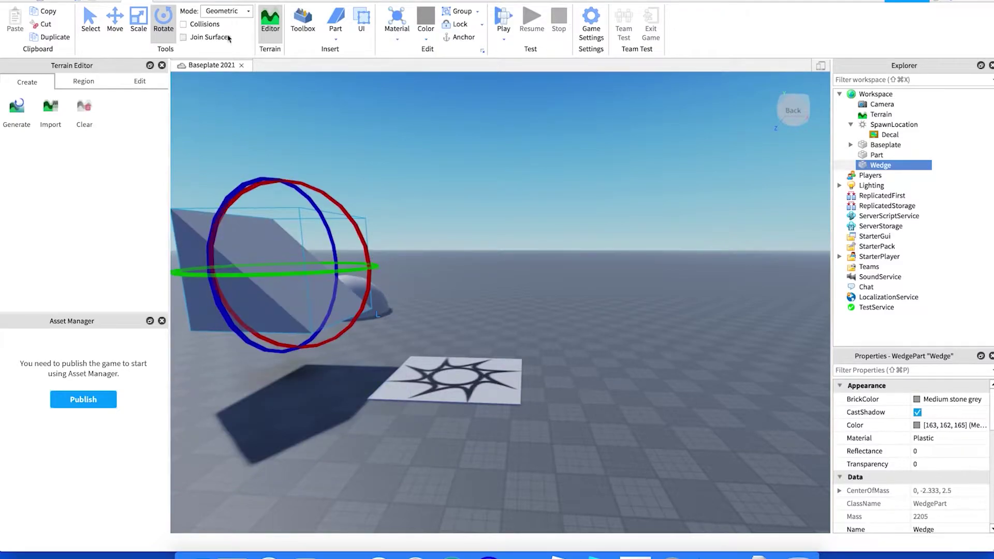
pyautogui.click(115, 21)
pyautogui.moveTo(276, 155); pyautogui.dragTo(276, 234)
pyautogui.click(528, 271)
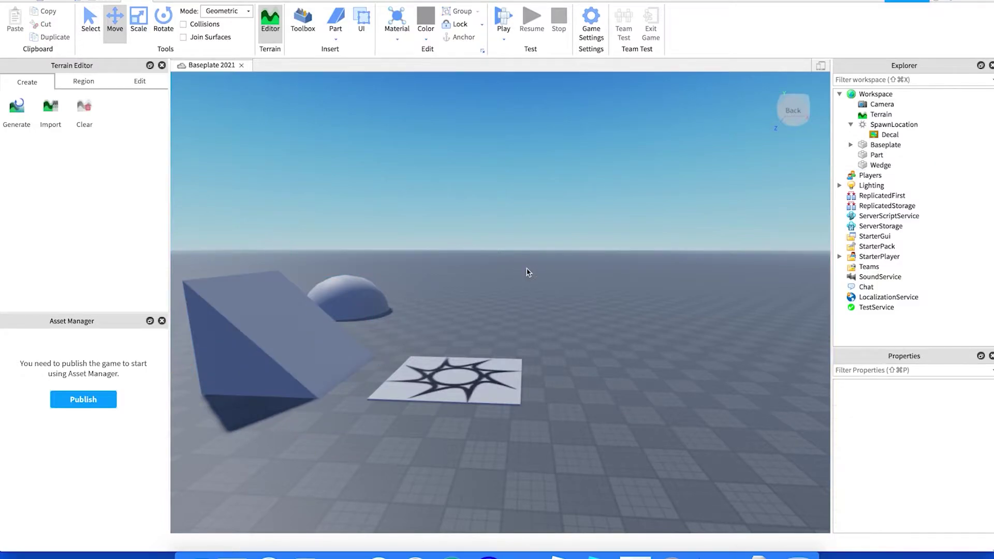
# Look over the wedge, dome and spawn location from another angle and glance at the Model tools.
pyautogui.moveTo(630, 312); pyautogui.dragTo(630, 312, button='right')
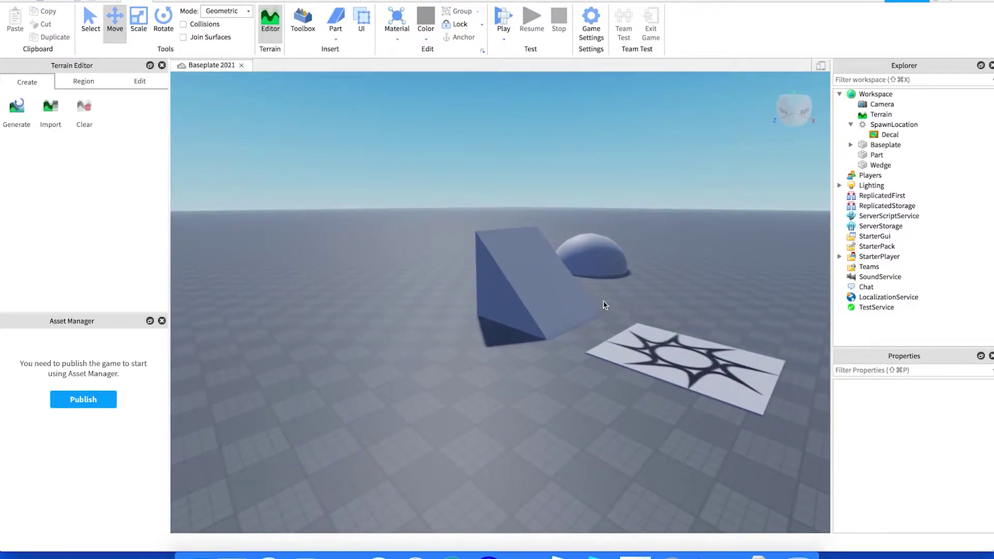
pyautogui.press('d')
pyautogui.scroll(2, 508, 302)
pyautogui.scroll(-2, 485, 277)
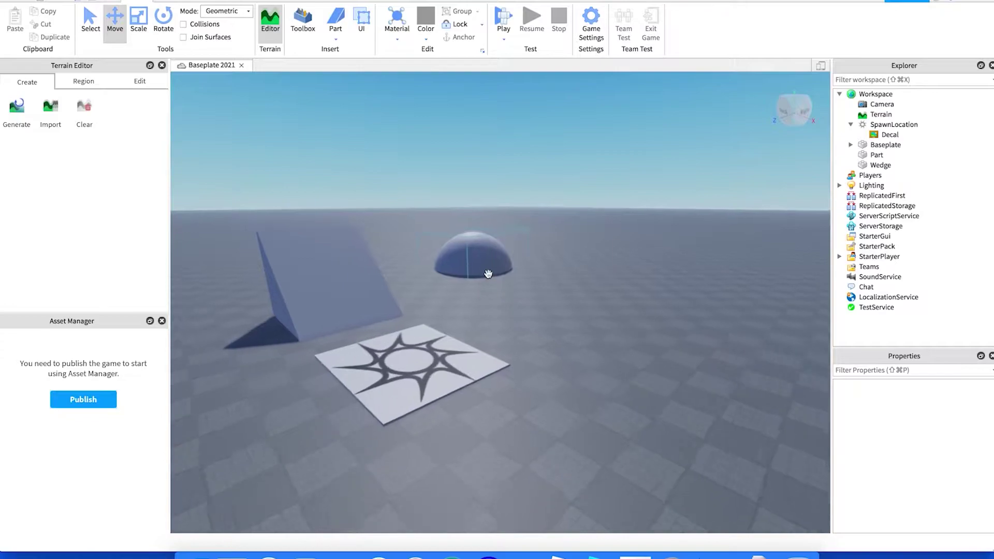
pyautogui.moveTo(513, 329); pyautogui.dragTo(493, 291, button='right')
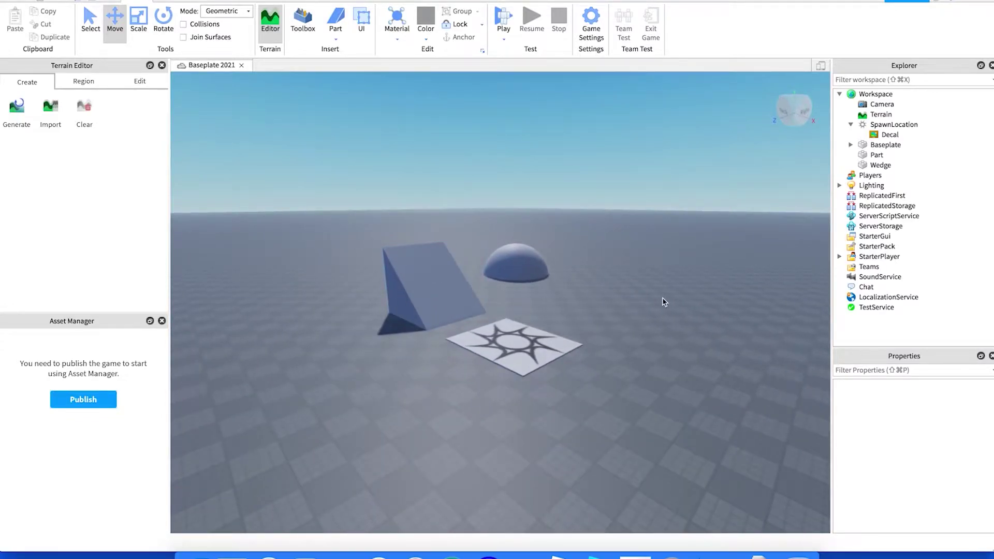
pyautogui.click(519, 262)
pyautogui.moveTo(538, 429); pyautogui.dragTo(538, 430, button='right')
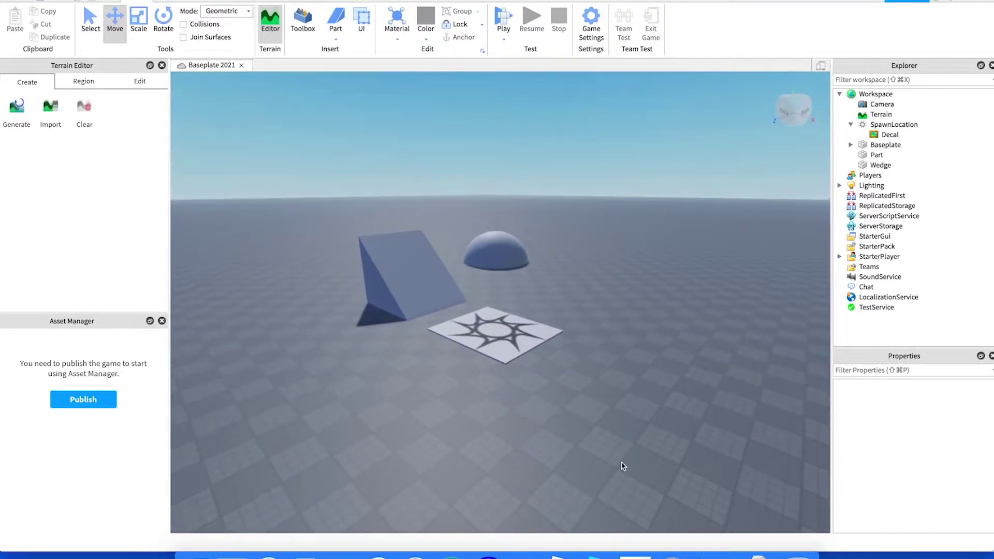
pyautogui.click(171, 0)
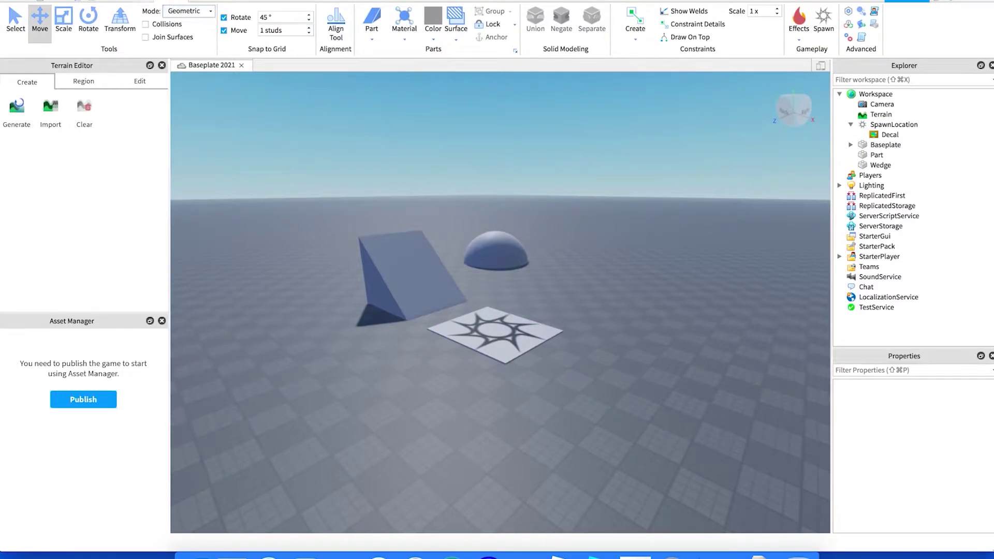
pyautogui.click(152, 2)
# Insert three more wedges, stacked above the spawn location.
pyautogui.click(336, 20)
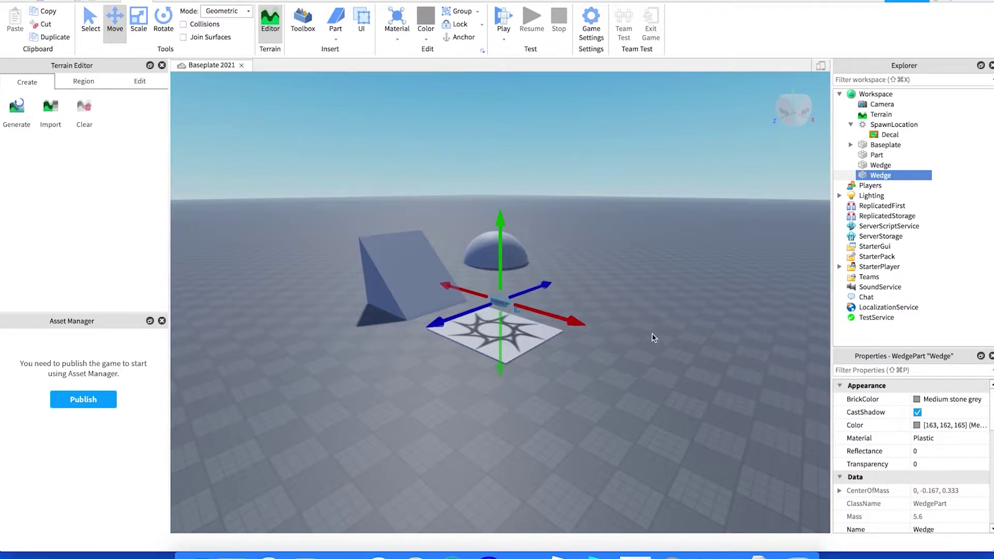
pyautogui.click(336, 20)
pyautogui.click(335, 19)
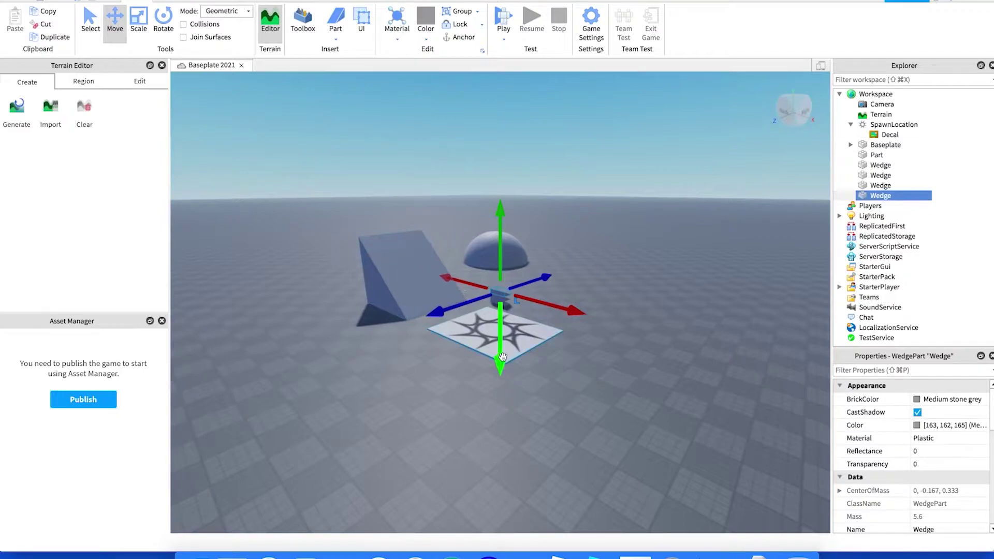
# Delete the three small stacked wedges one by one, keeping the large wedge.
pyautogui.scroll(5, 538, 293)
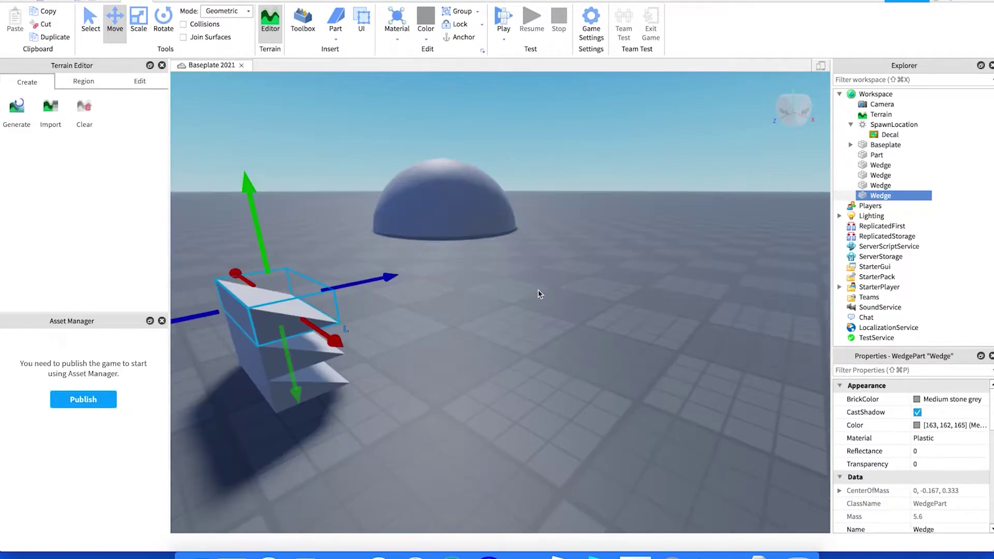
pyautogui.click(324, 390)
pyautogui.press('Delete')
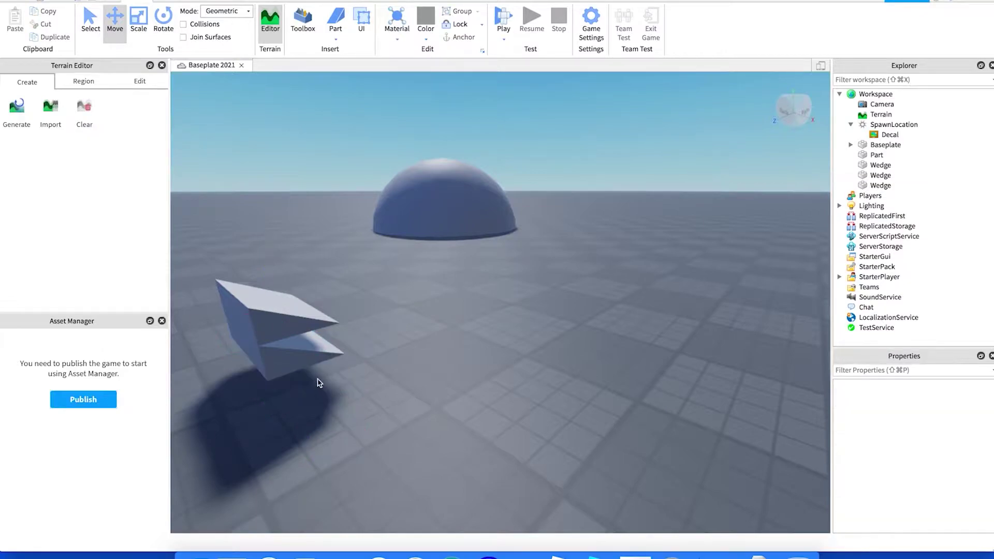
pyautogui.click(303, 362)
pyautogui.press('Delete')
pyautogui.click(261, 318)
pyautogui.press('Delete')
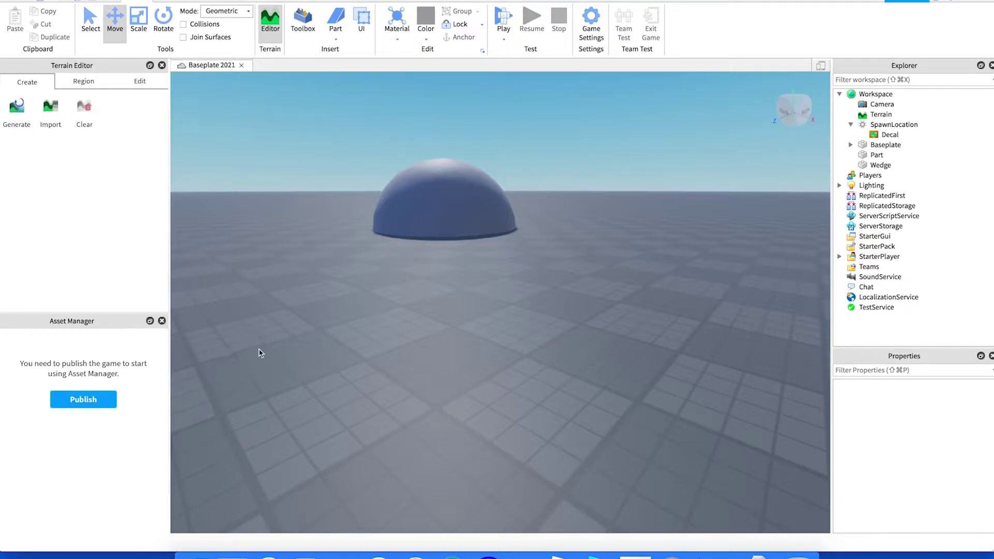
# Bring the large wedge, dome and spawn location back into view together to review the arrangement.
pyautogui.scroll(-5, 291, 336)
pyautogui.scroll(2, 291, 336)
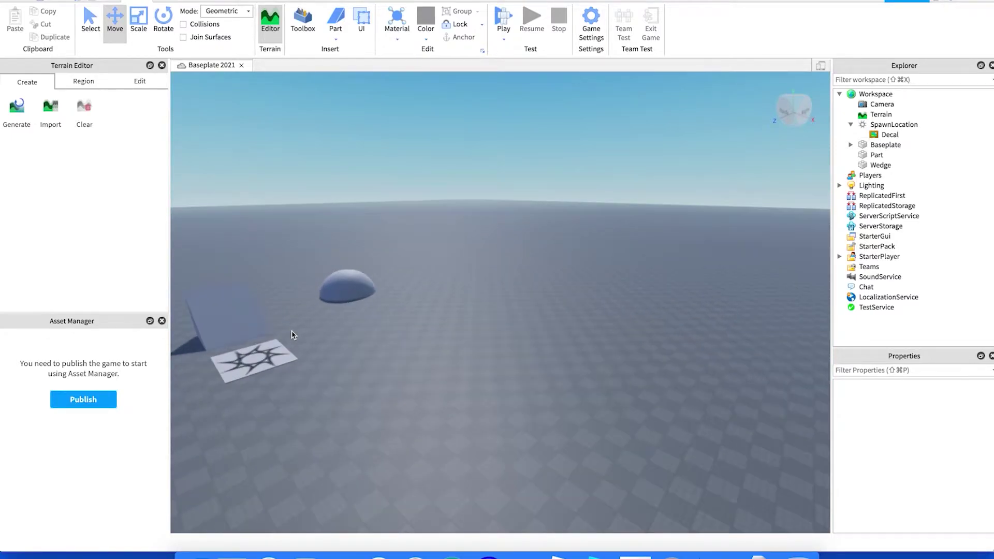
pyautogui.press('a')
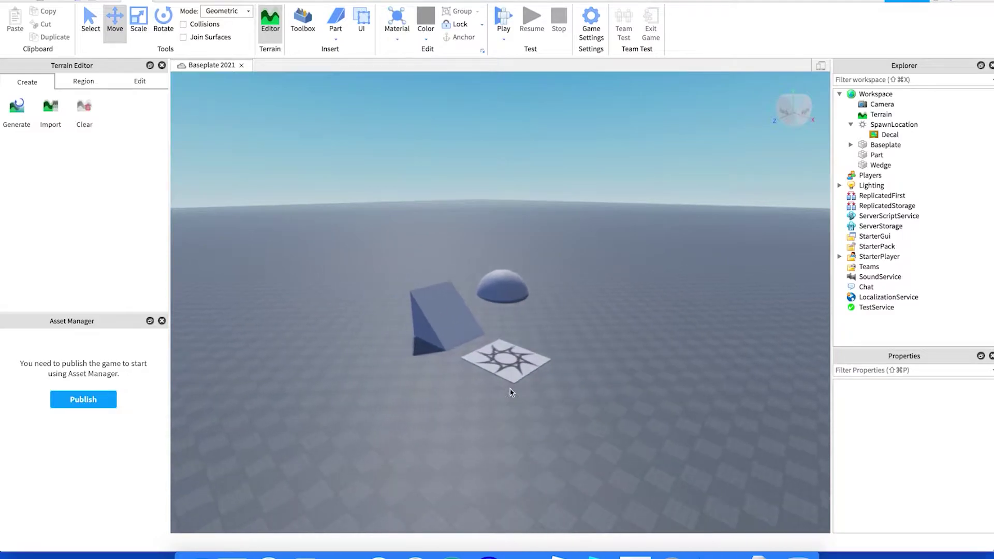
pyautogui.scroll(2, 510, 388)
pyautogui.press('a')
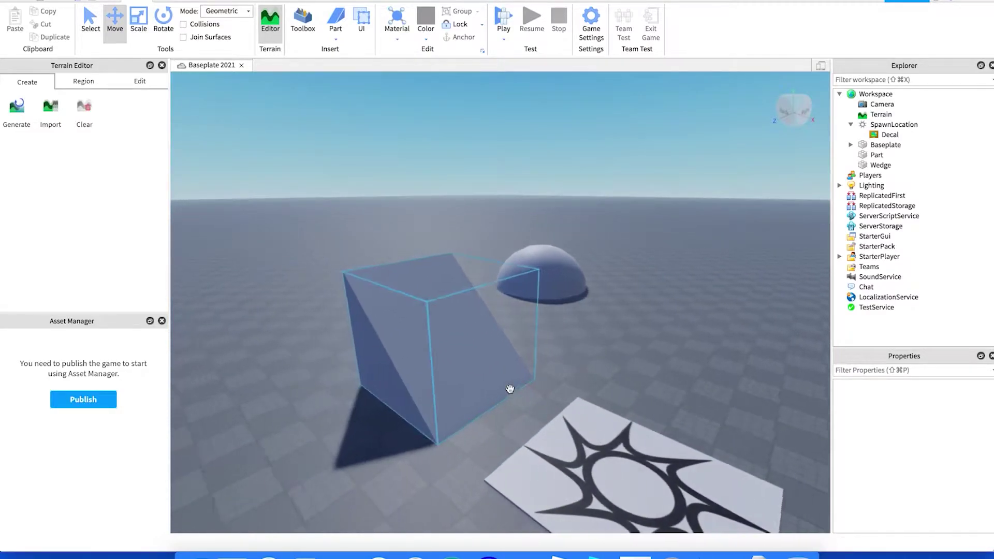
pyautogui.press('s')
pyautogui.press('d')
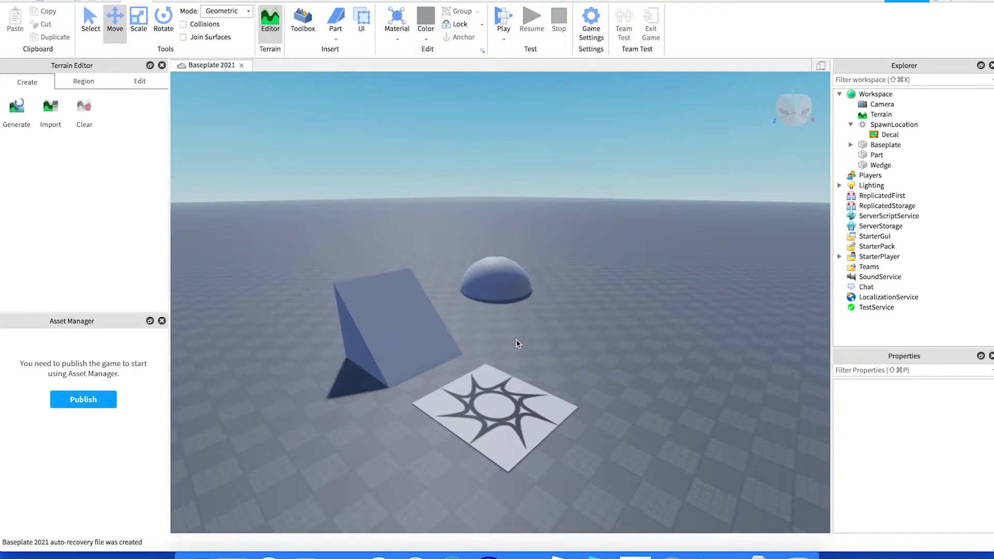
# Try several colours on the large wedge, including Pastel blue-green, Royal purple and finally CGA brown.
pyautogui.click(385, 324)
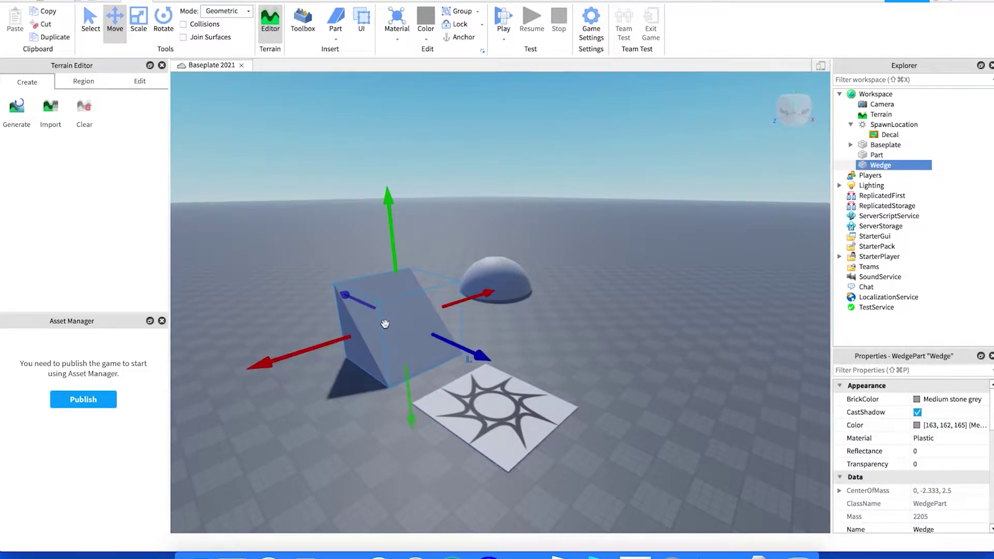
pyautogui.click(428, 41)
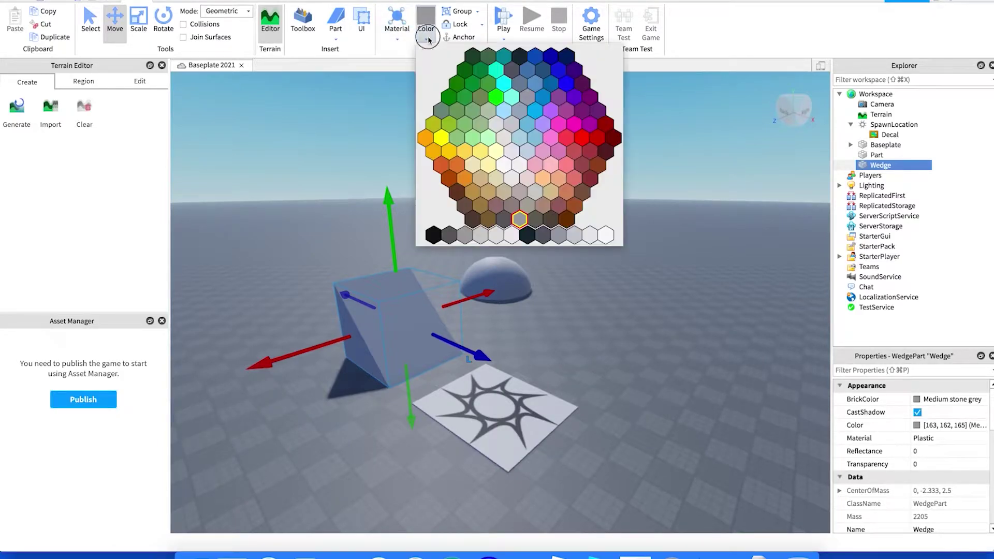
pyautogui.click(512, 99)
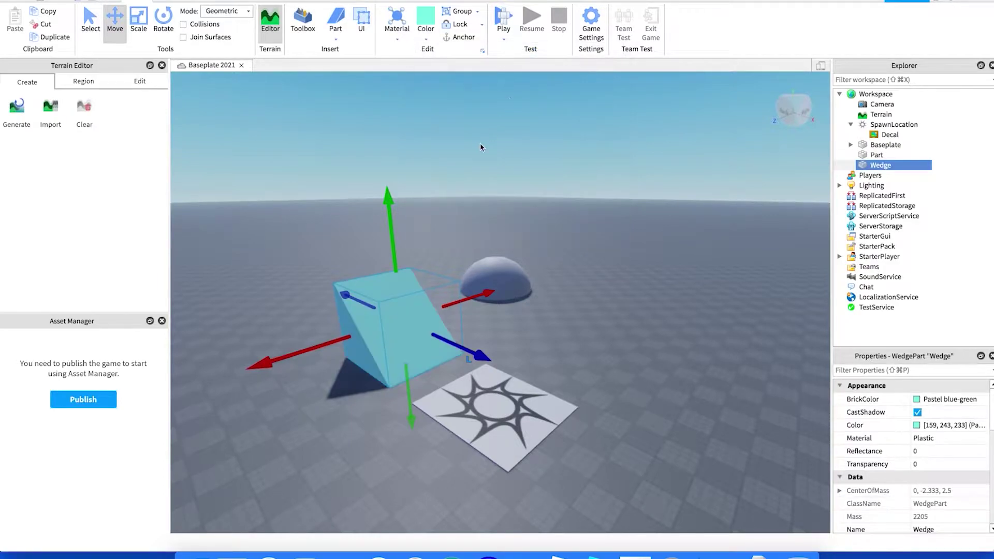
pyautogui.click(427, 41)
pyautogui.click(574, 96)
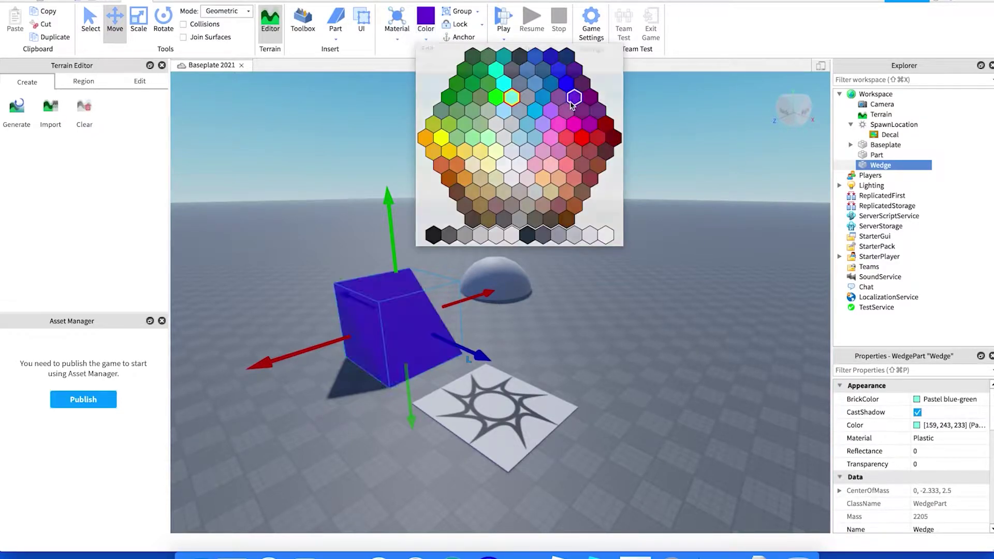
pyautogui.click(426, 31)
pyautogui.click(473, 164)
pyautogui.click(426, 28)
pyautogui.click(449, 179)
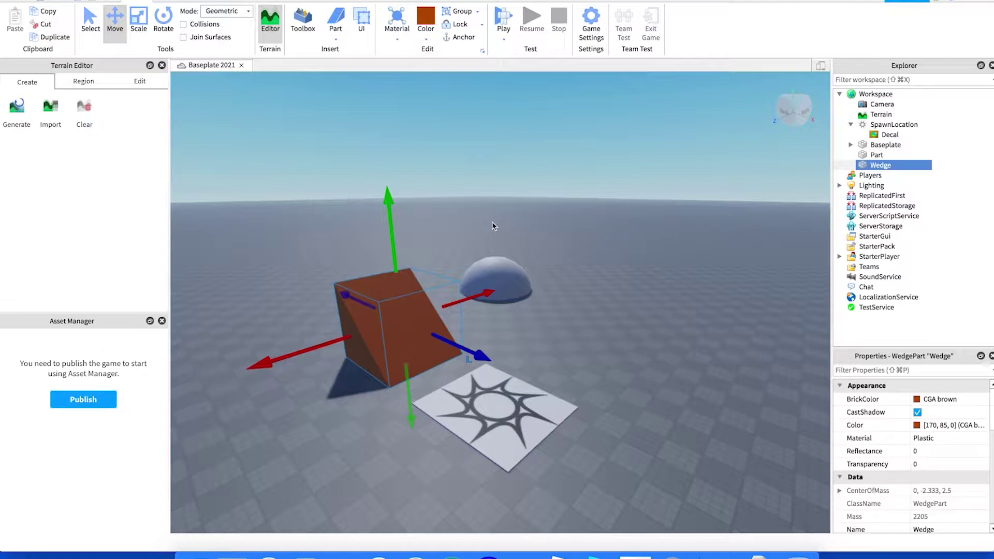
pyautogui.click(546, 328)
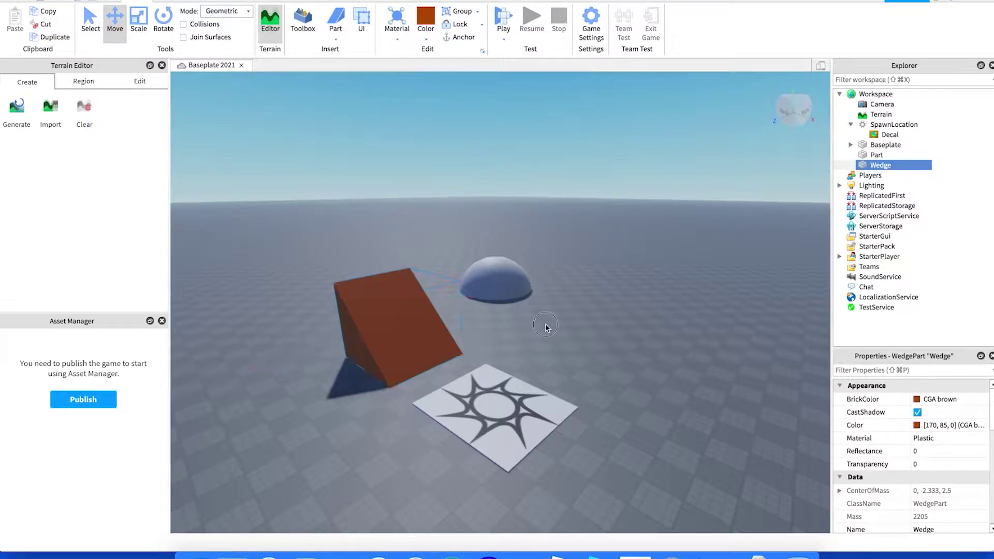
# Recolour the dome, trying Fossil first and settling on Hot pink.
pyautogui.click(501, 277)
pyautogui.click(426, 23)
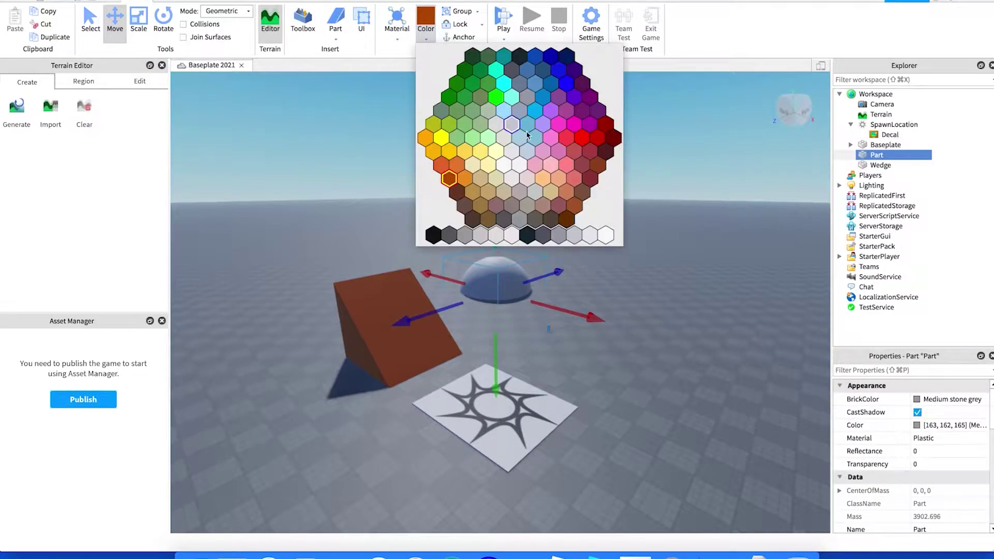
pyautogui.click(532, 96)
pyautogui.click(426, 24)
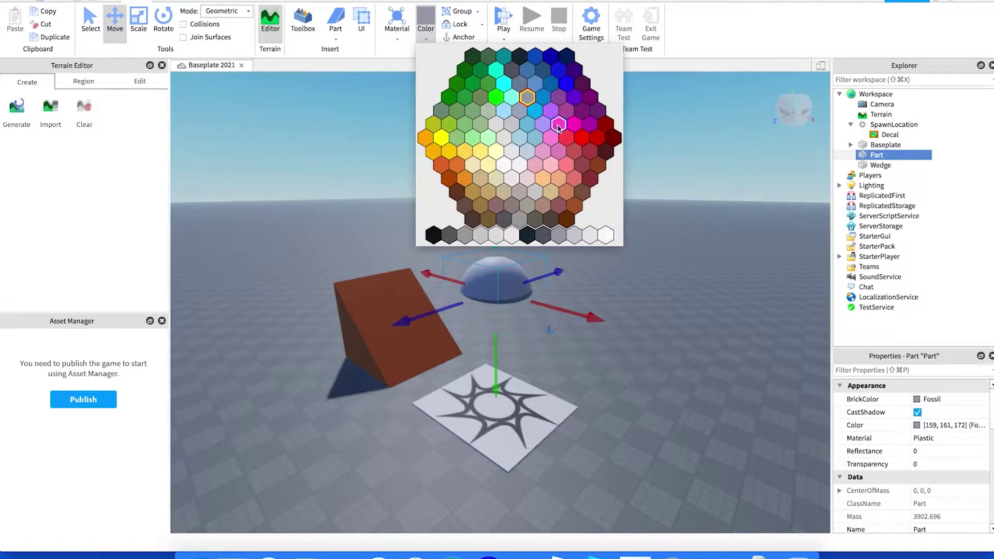
pyautogui.click(573, 125)
pyautogui.click(608, 273)
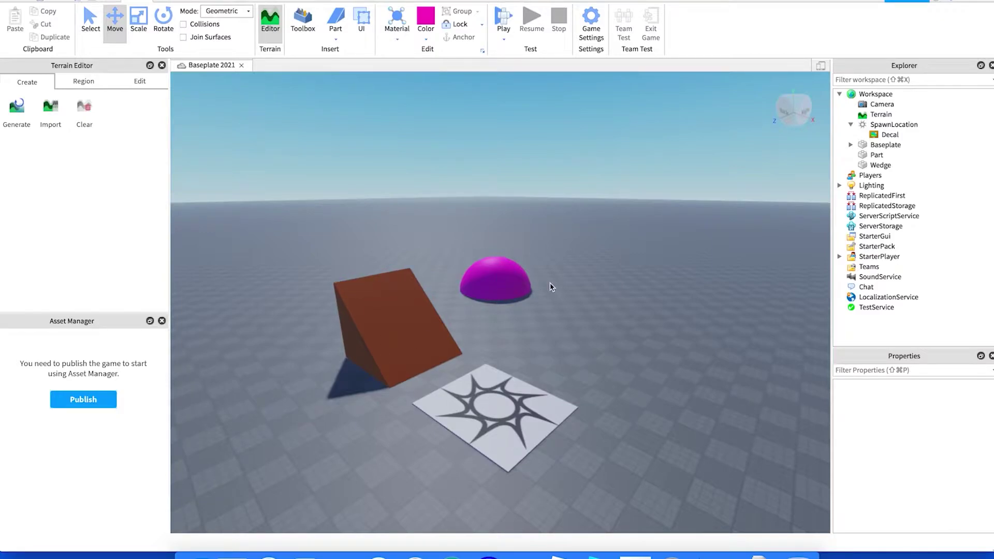
# Pick the Cobblestone material and a golden-brown colour with no part selected.
pyautogui.click(396, 36)
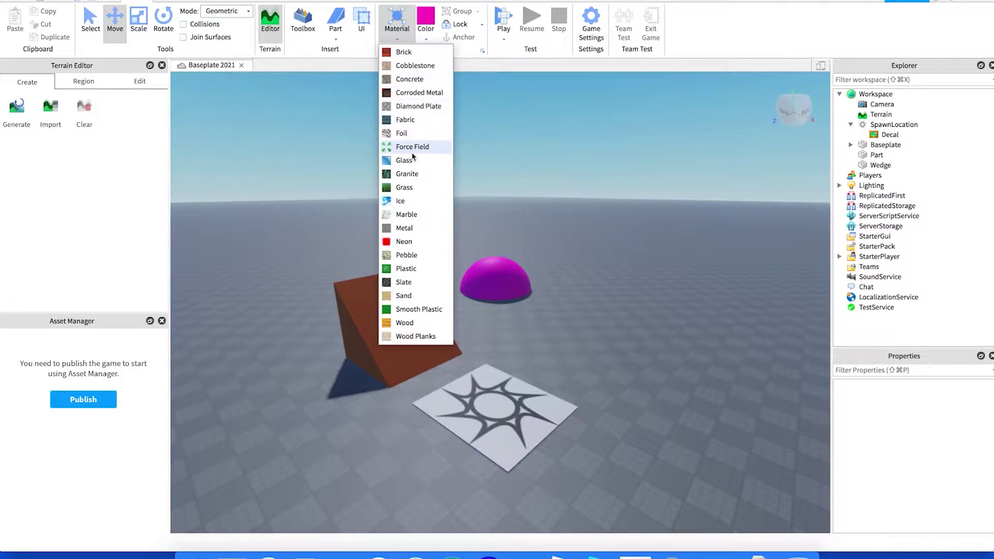
pyautogui.click(410, 67)
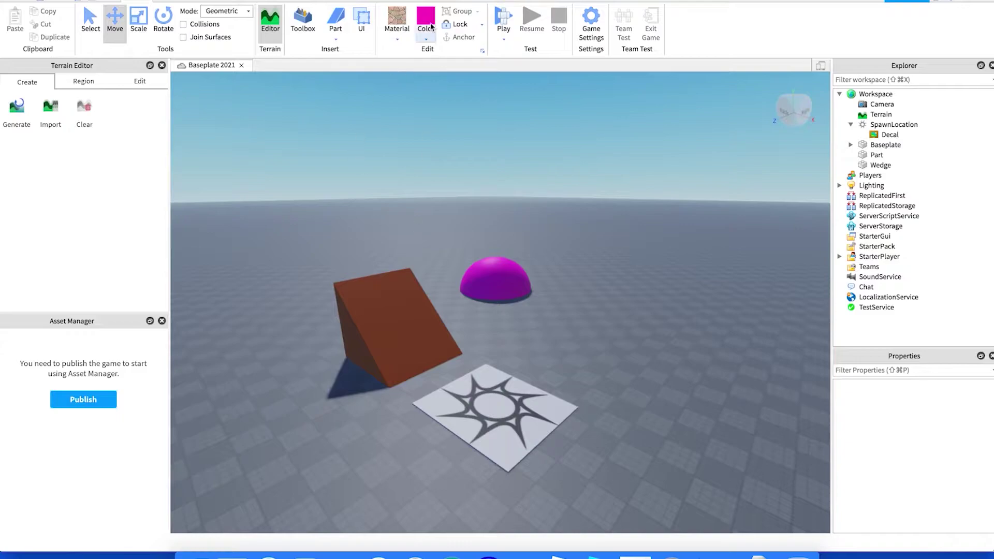
pyautogui.click(427, 40)
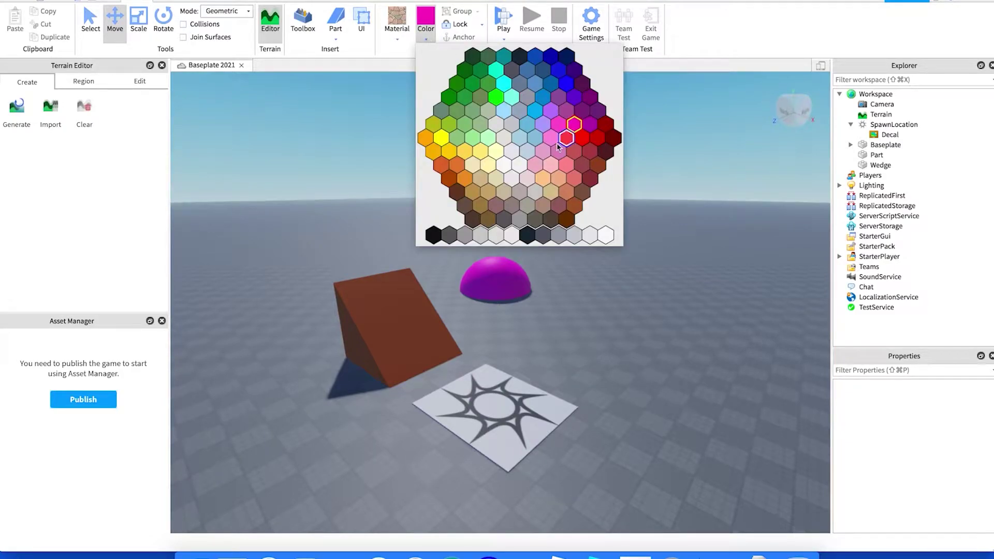
pyautogui.click(473, 194)
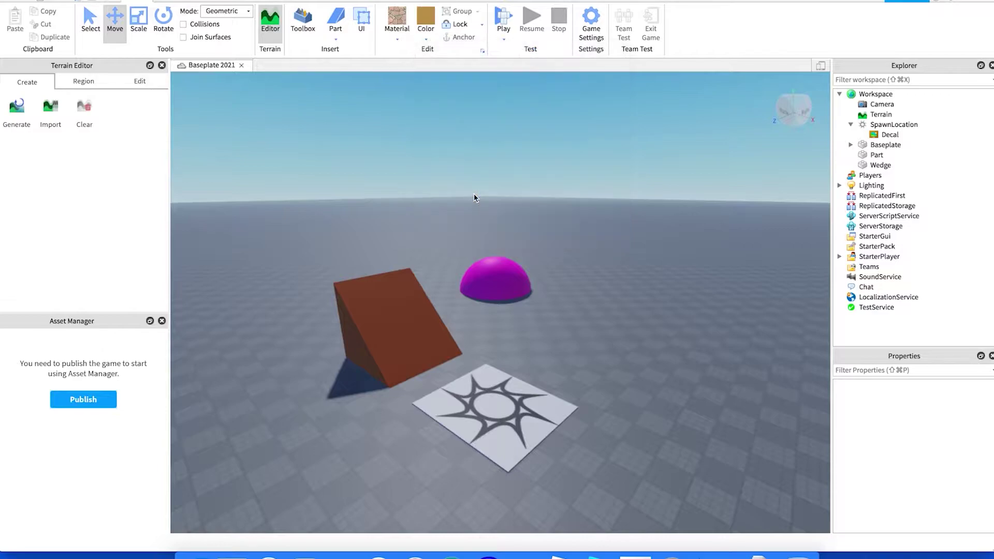
# Change the large wedge's colour to Institutional white.
pyautogui.click(390, 320)
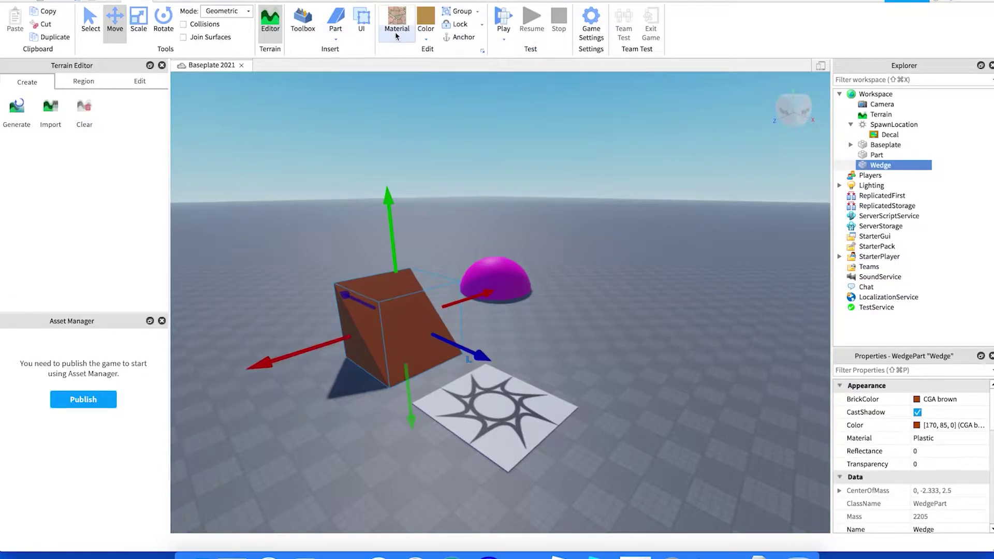
pyautogui.click(425, 23)
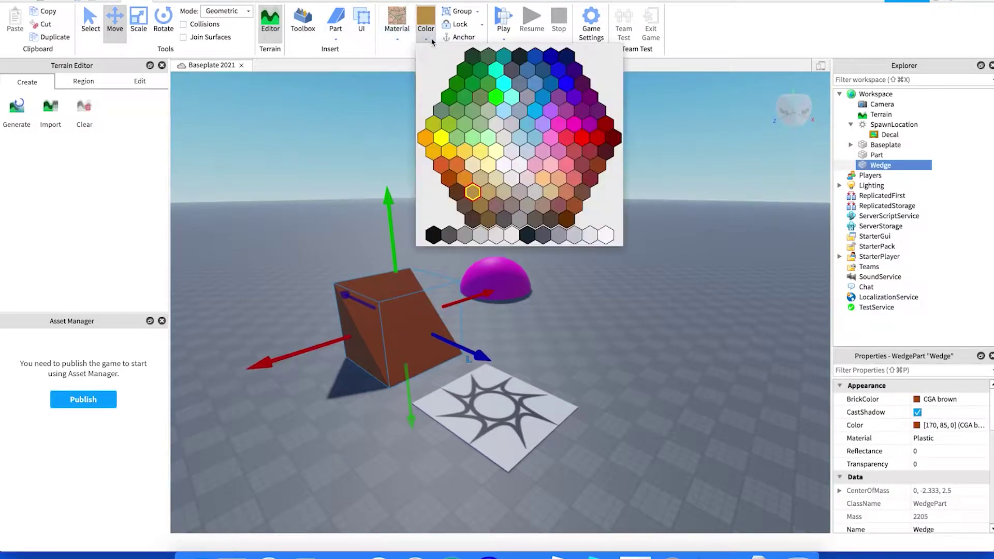
pyautogui.click(603, 236)
pyautogui.scroll(5, 411, 349)
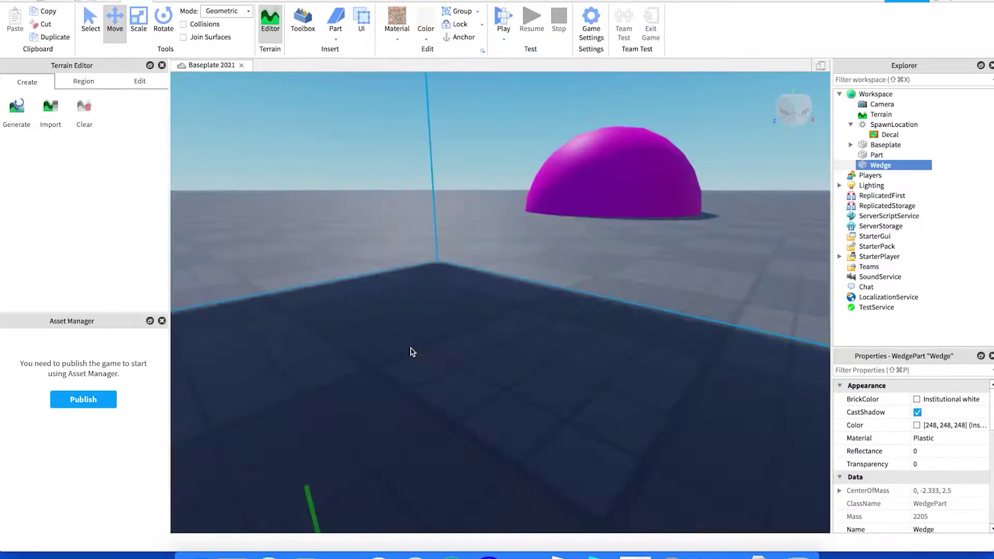
pyautogui.scroll(-5, 411, 348)
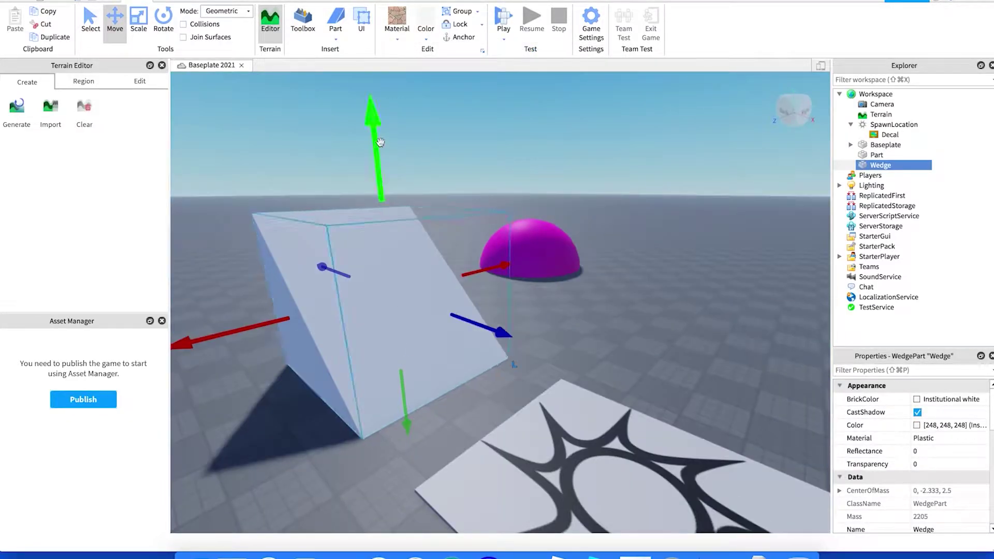
# Set the white wedge's material to Granite and deselect it.
pyautogui.click(399, 39)
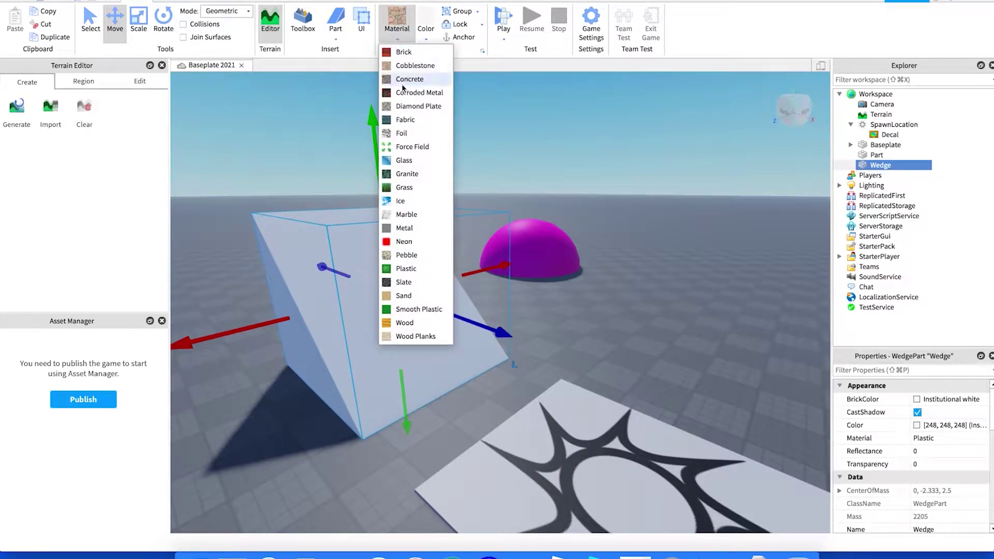
pyautogui.click(399, 174)
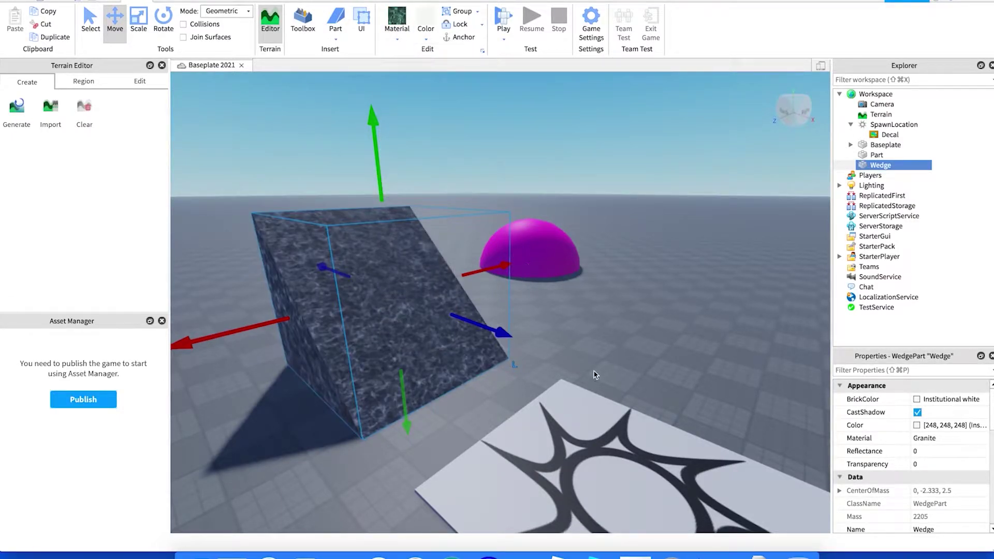
pyautogui.click(570, 366)
pyautogui.scroll(-4, 496, 319)
pyautogui.scroll(3, 496, 319)
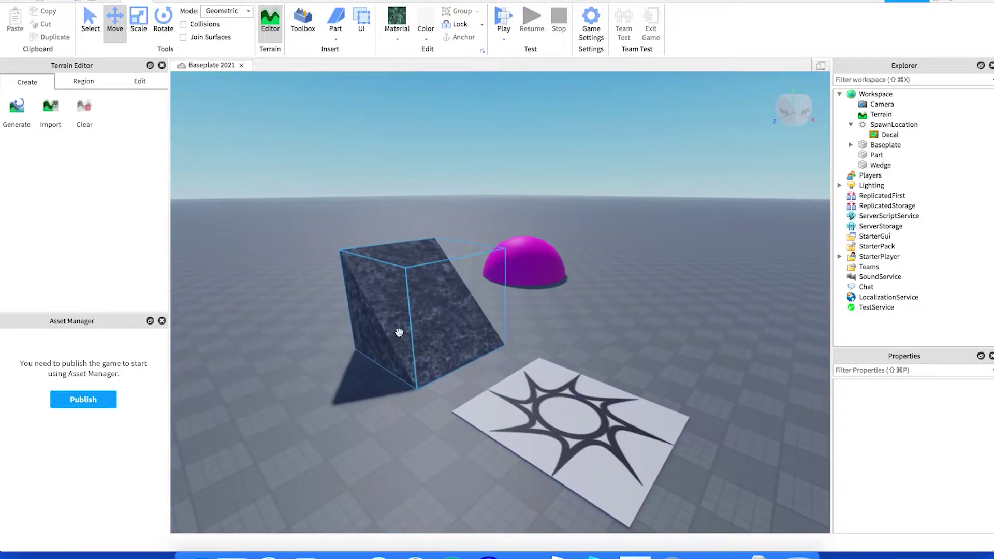
# Set the pink dome's material to Neon and deselect it.
pyautogui.click(532, 272)
pyautogui.click(401, 37)
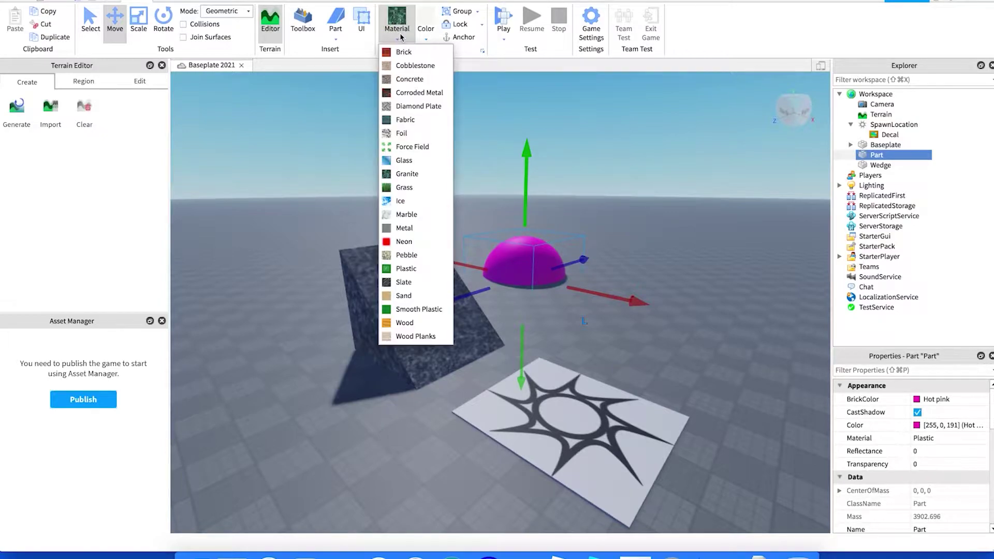
pyautogui.click(411, 242)
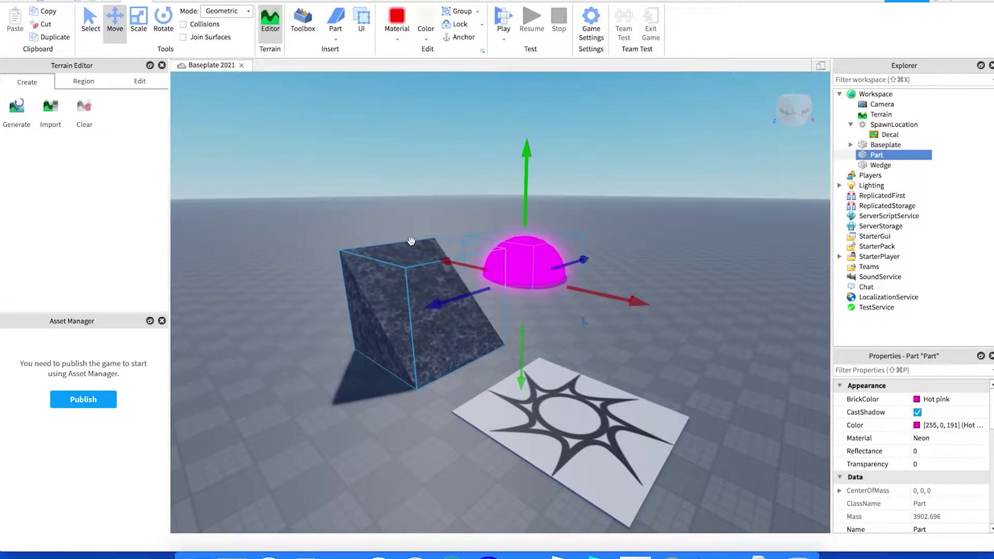
pyautogui.click(669, 296)
# Examine the granite wedge and neon dome from different angles and distances, and look over the available materials.
pyautogui.moveTo(674, 293); pyautogui.dragTo(674, 294, button='right')
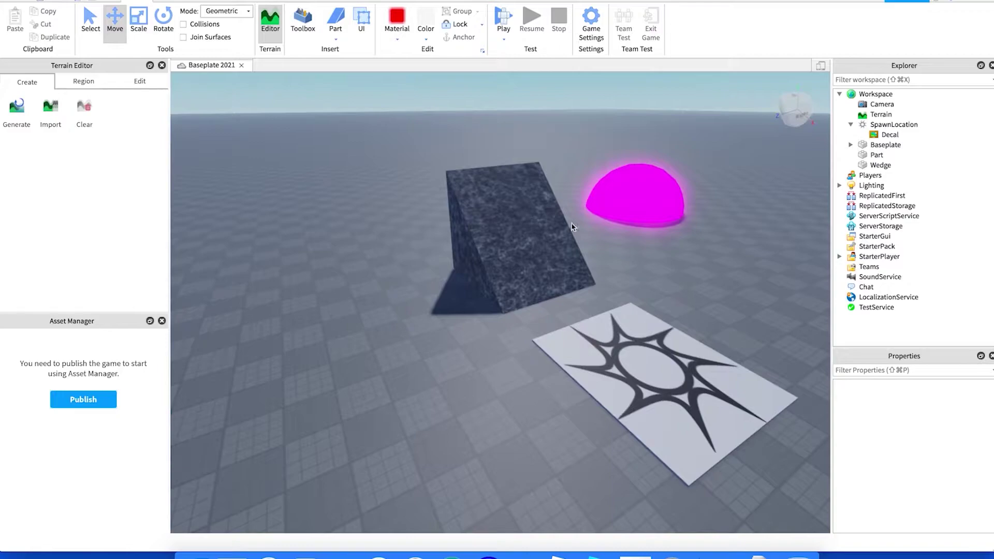
pyautogui.moveTo(572, 227); pyautogui.dragTo(572, 226, button='right')
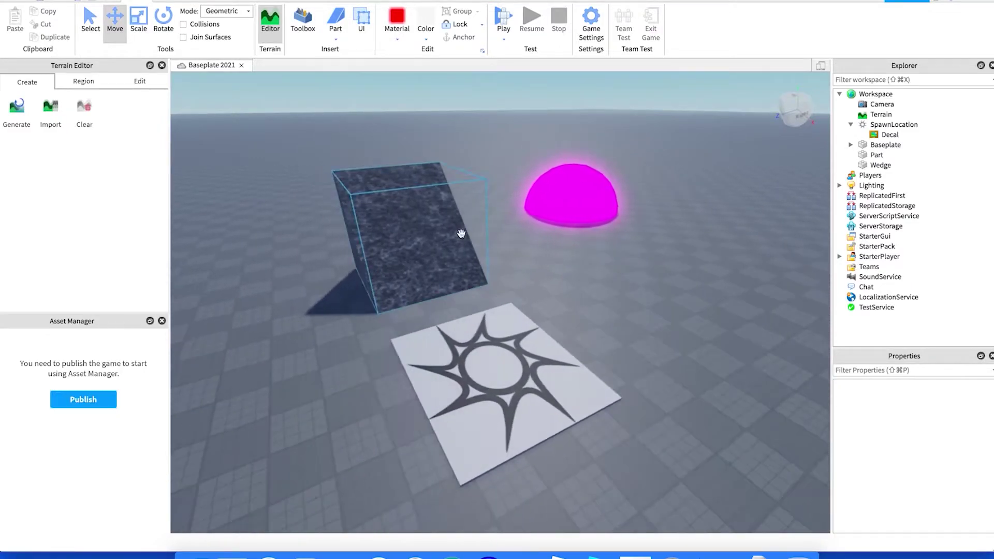
pyautogui.click(402, 35)
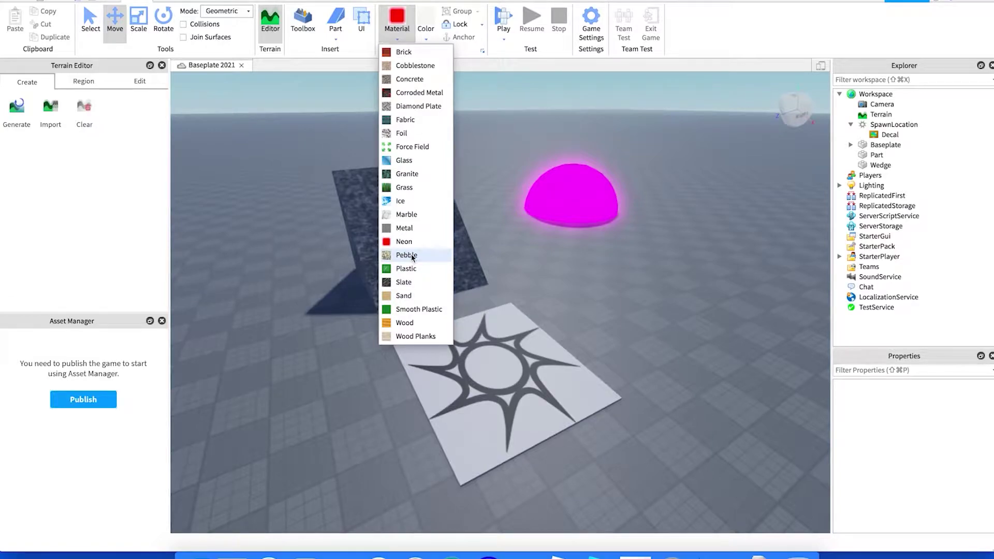
pyautogui.click(637, 311)
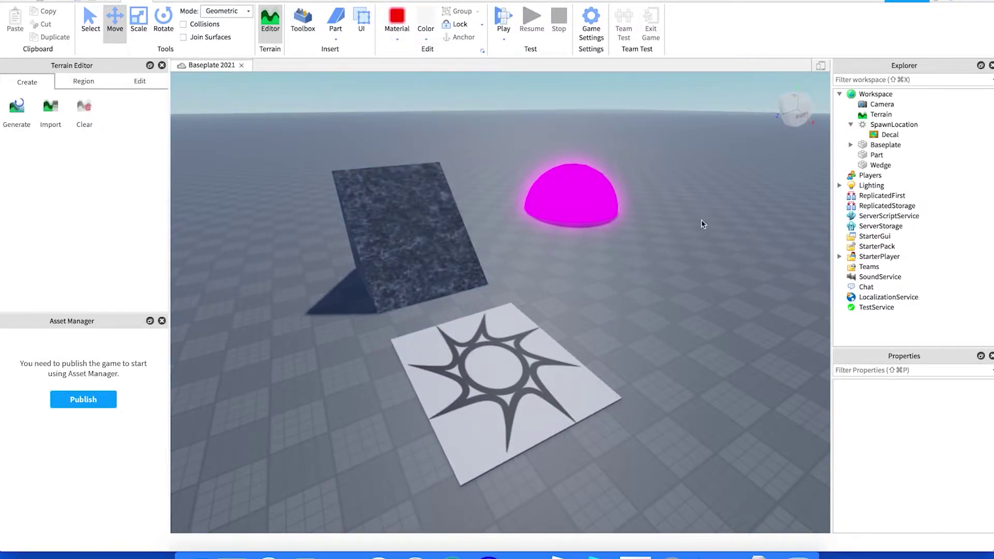
pyautogui.scroll(3, 240, 317)
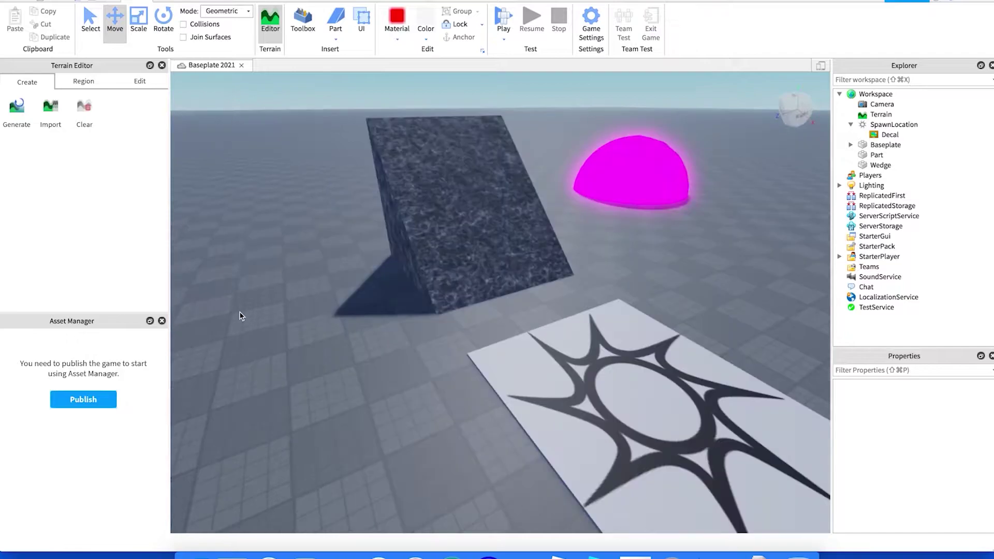
pyautogui.scroll(-8, 358, 299)
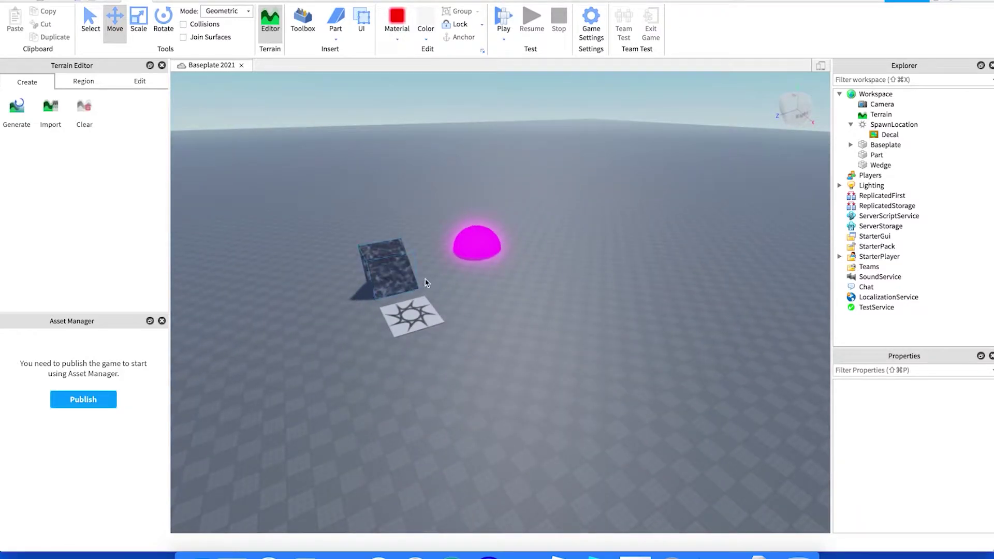
pyautogui.click(399, 274)
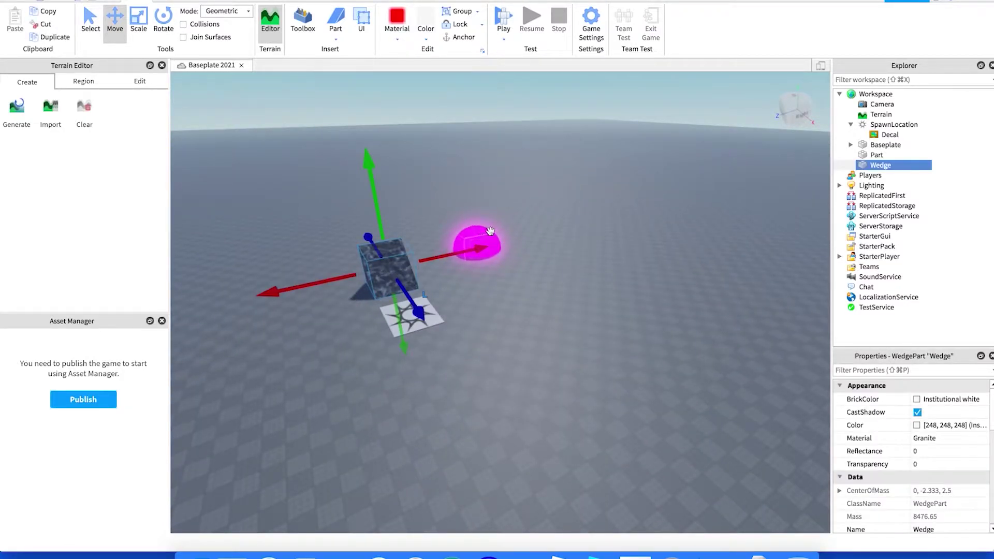
pyautogui.click(533, 339)
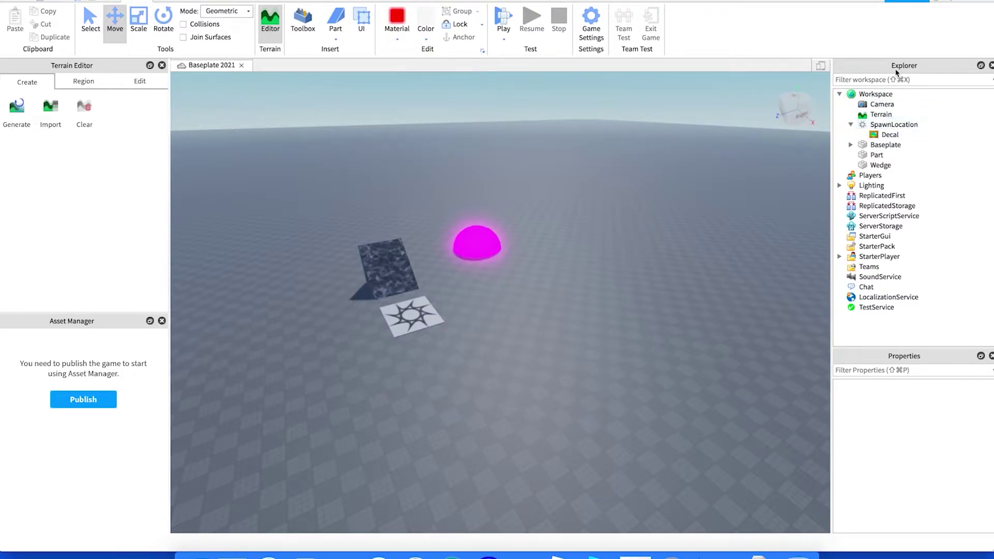
# Hide and reshow the Explorer window twice, and do the same once with the Properties window.
pyautogui.moveTo(929, 207)
pyautogui.click(231, 1)
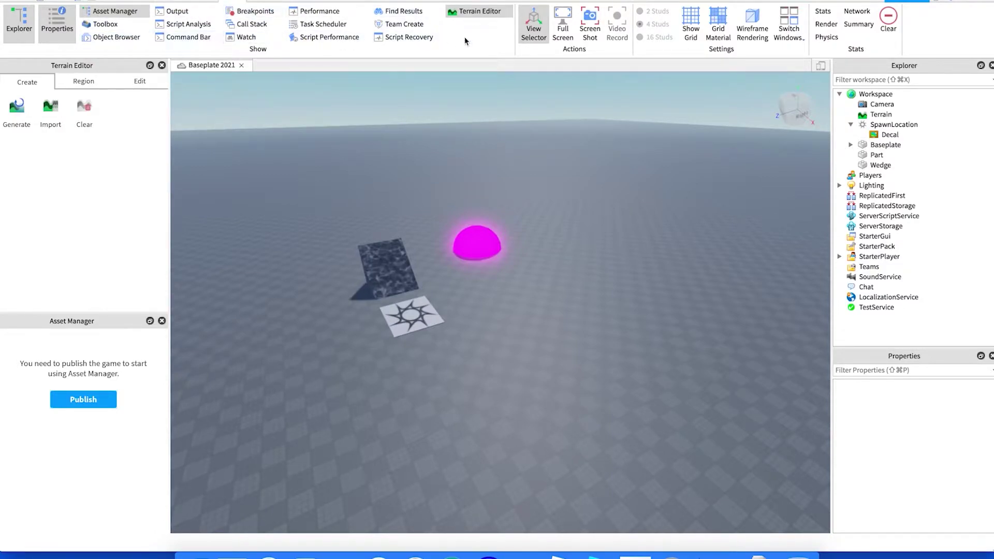
pyautogui.click(19, 23)
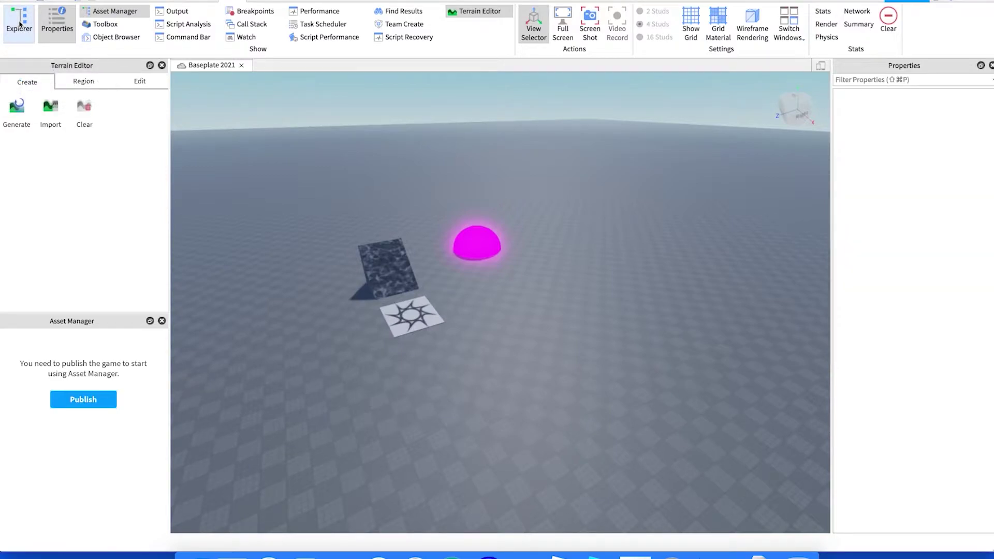
pyautogui.click(20, 24)
pyautogui.click(20, 24)
pyautogui.click(20, 24)
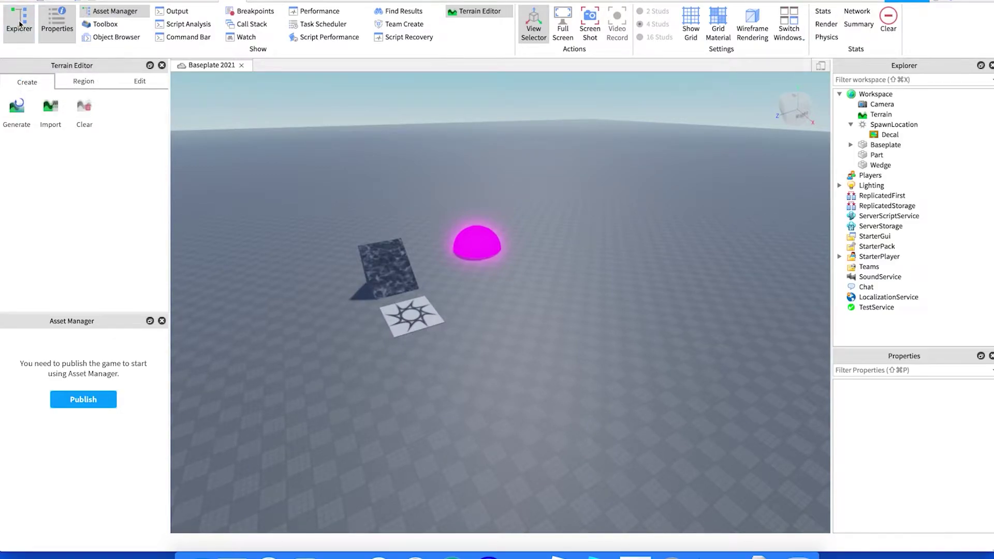
pyautogui.click(60, 24)
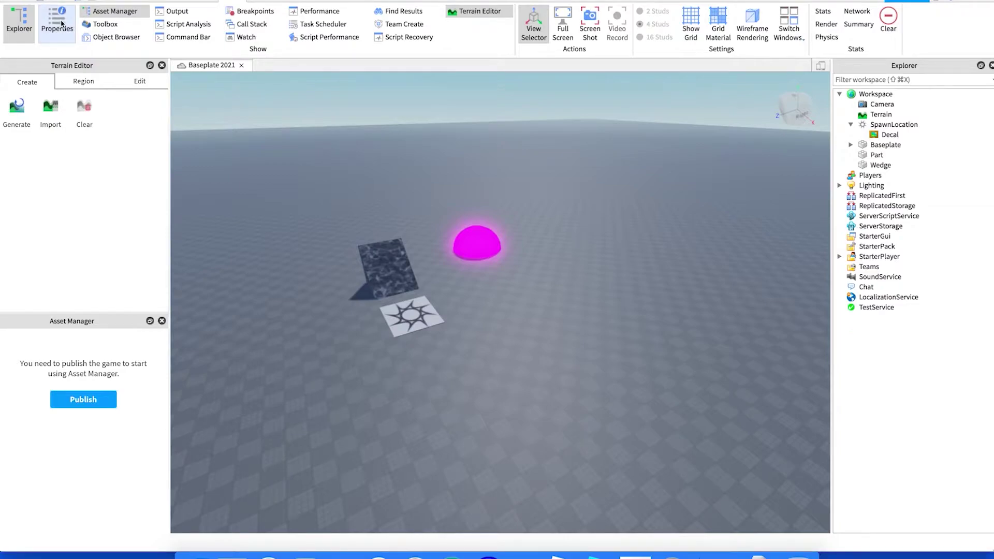
pyautogui.click(61, 24)
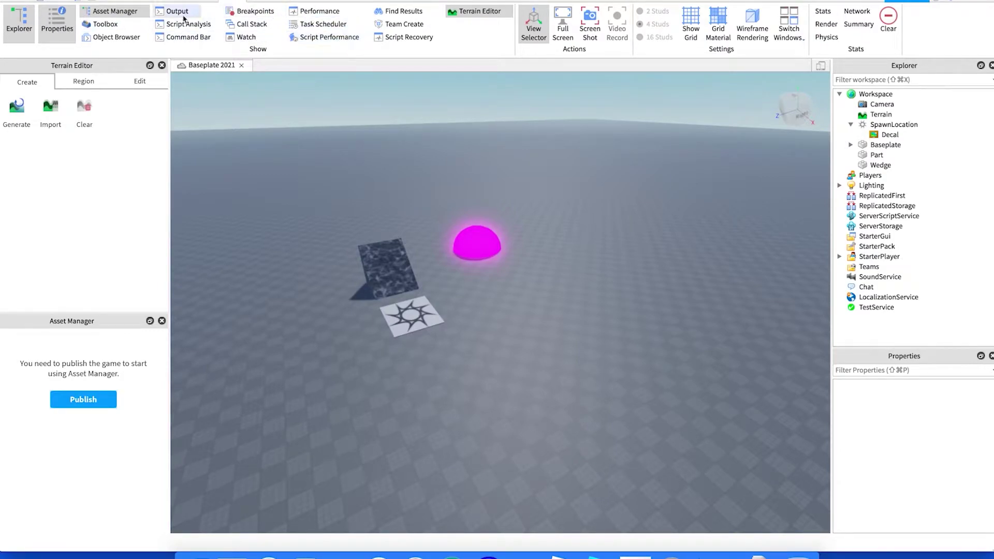
# Show and hide the Call Stack, Script Performance and Command Bar windows one after another.
pyautogui.click(253, 25)
pyautogui.click(254, 25)
pyautogui.click(326, 36)
pyautogui.click(326, 36)
pyautogui.click(188, 37)
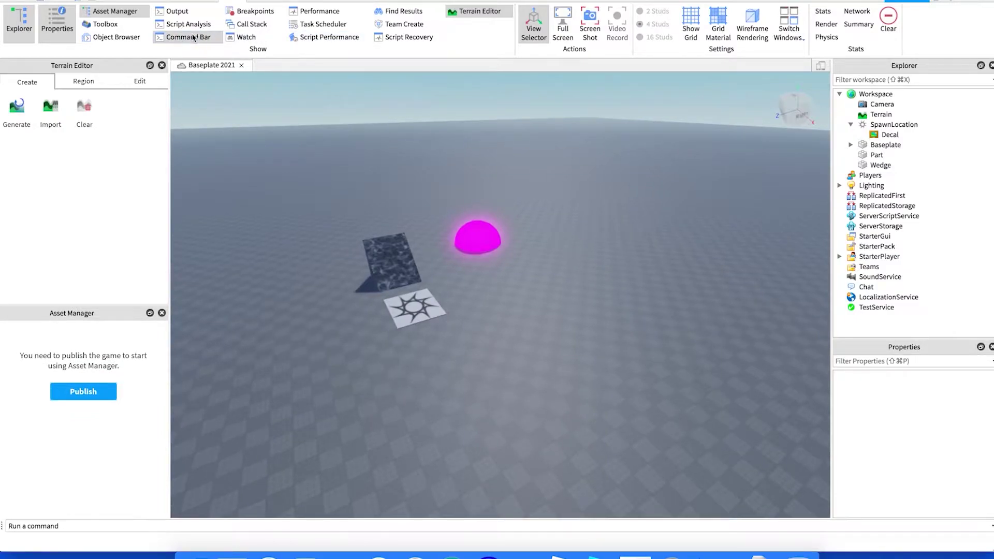
pyautogui.click(188, 37)
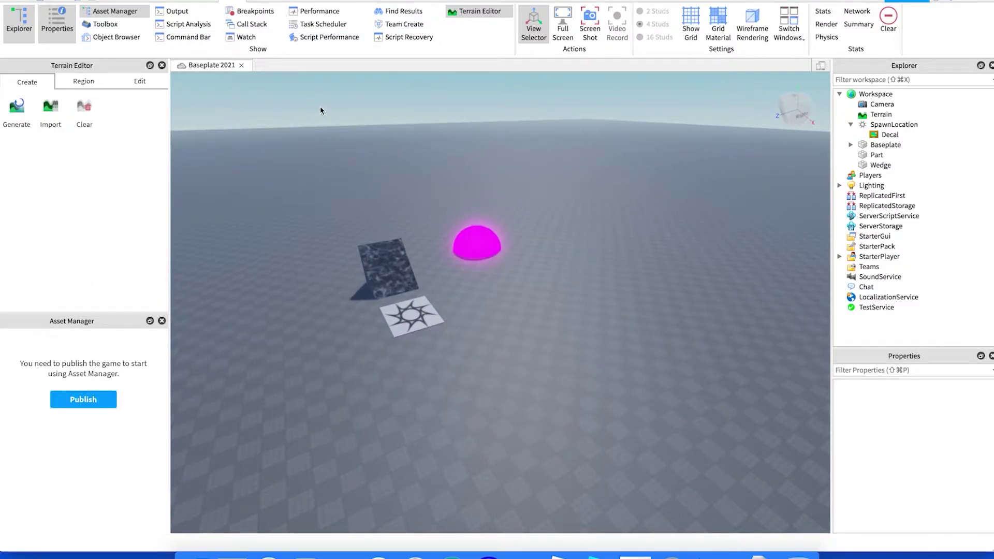
# Select the pink dome and the granite wedge in turn to view their properties, and clear the selection.
pyautogui.click(173, 1)
pyautogui.click(152, 1)
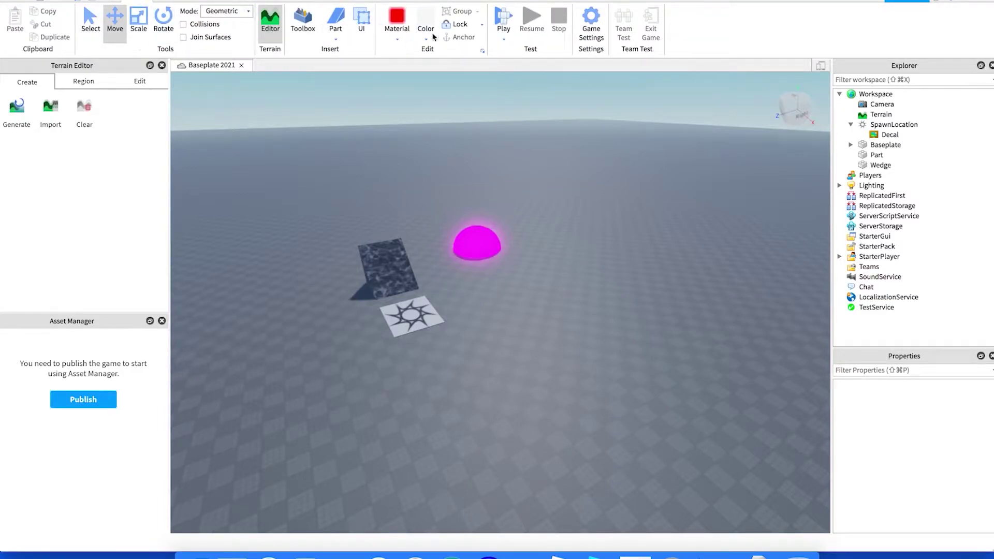
pyautogui.click(477, 244)
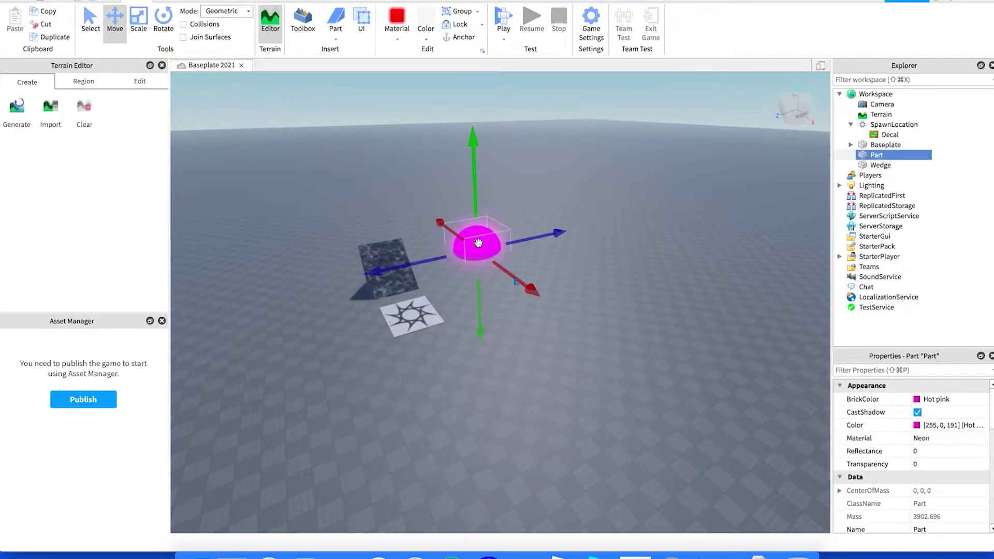
pyautogui.click(387, 263)
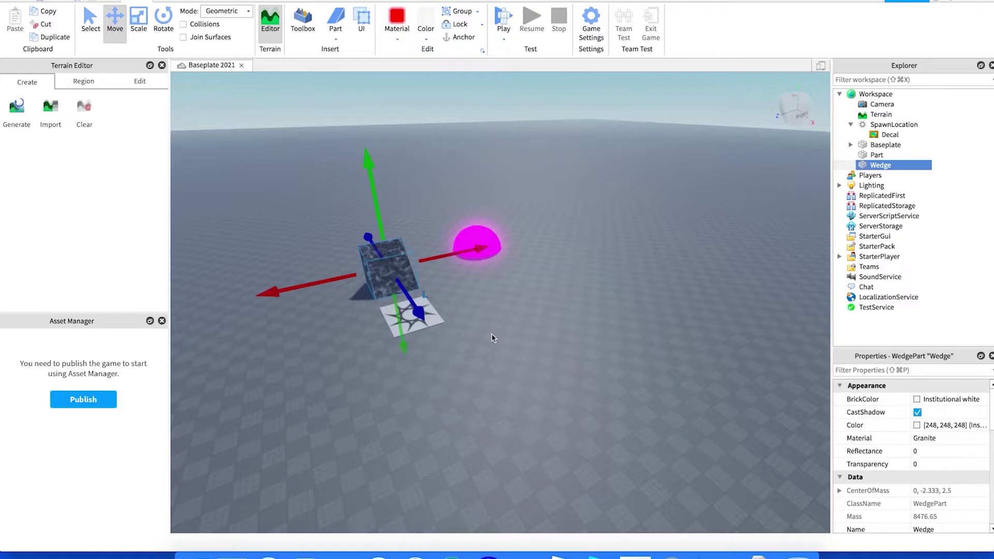
pyautogui.click(546, 328)
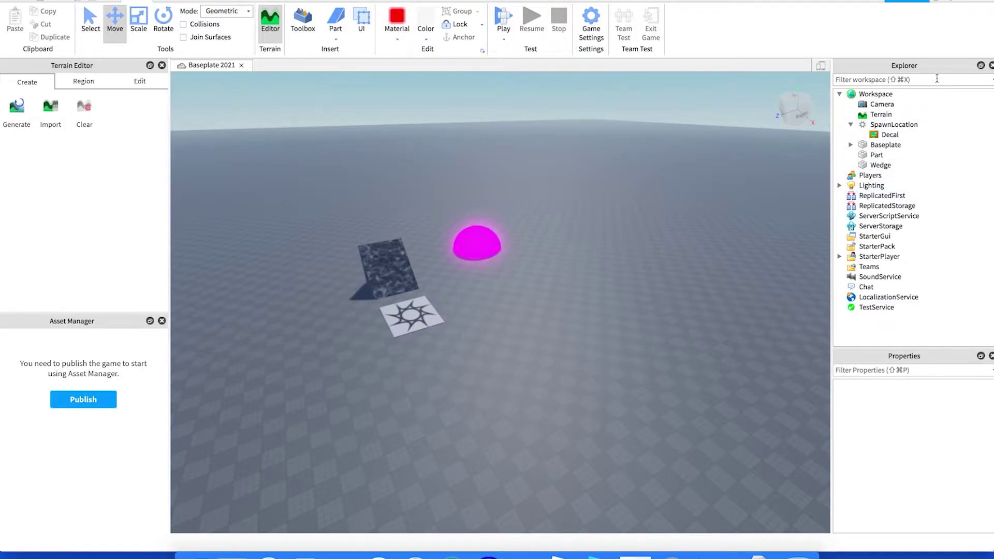
# Select Workspace, collapse and re-expand its object hierarchy, and expand the Baseplate entry.
pyautogui.click(876, 94)
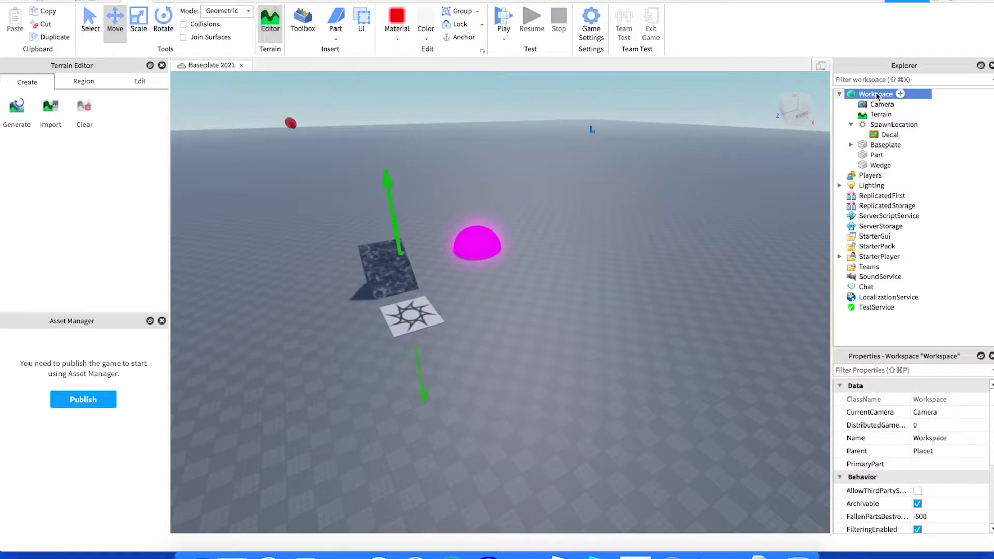
pyautogui.click(839, 94)
pyautogui.click(839, 94)
pyautogui.click(839, 94)
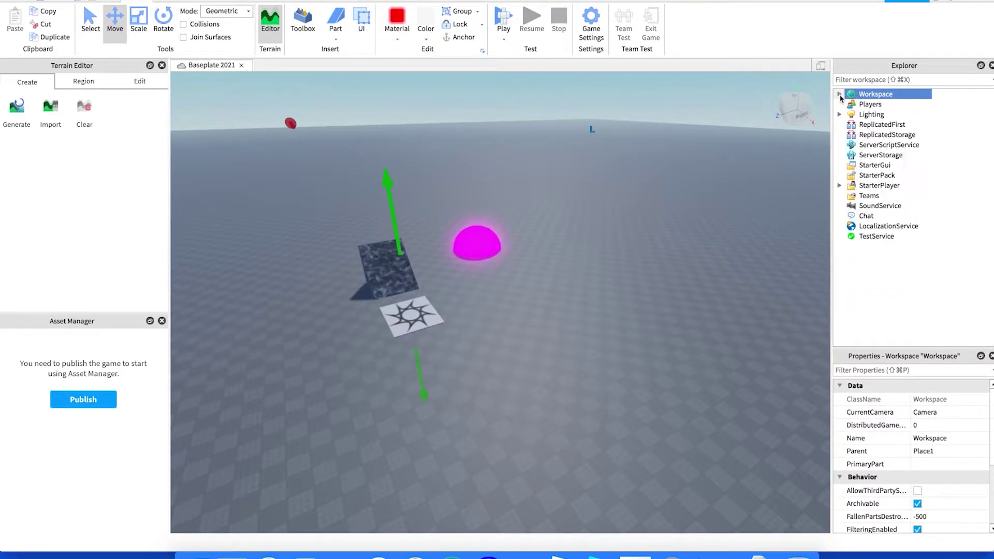
pyautogui.click(839, 95)
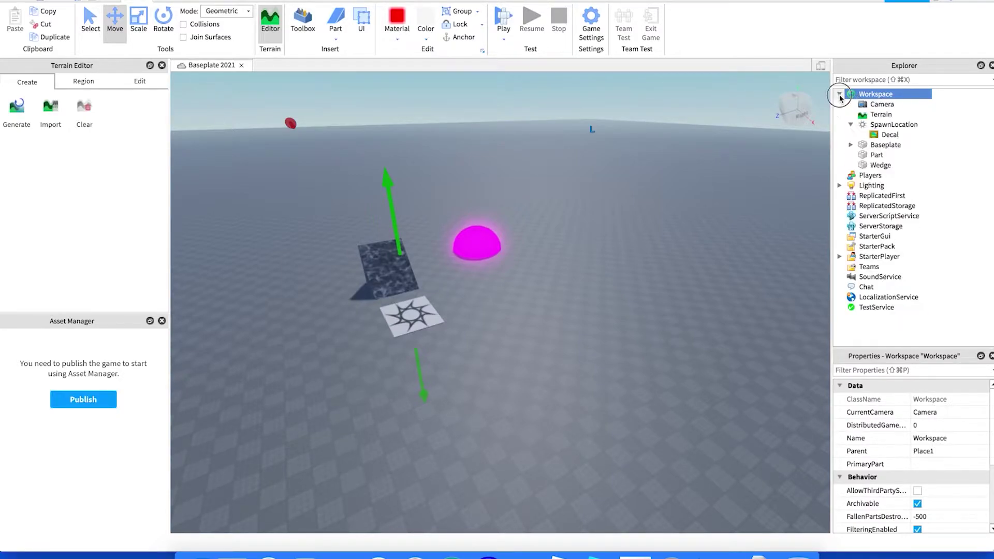
pyautogui.click(851, 145)
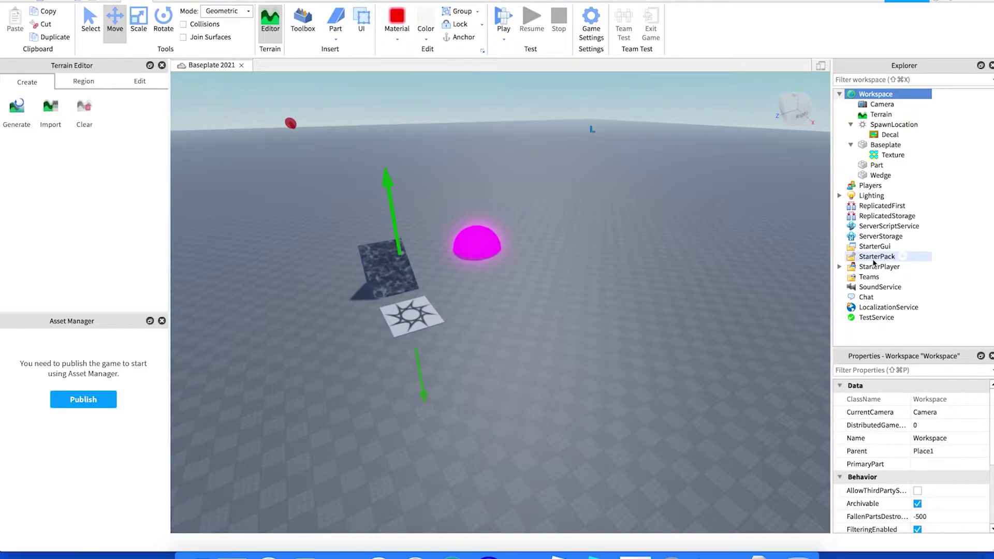
# Select SpawnLocation, Wedge and Part in turn from the object hierarchy to identify each in the scene.
pyautogui.click(889, 125)
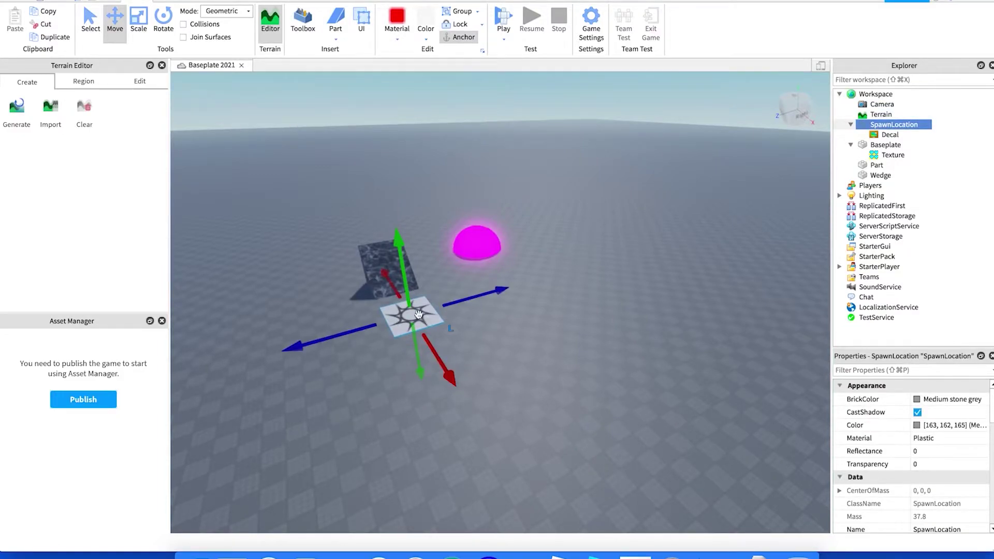
pyautogui.click(881, 176)
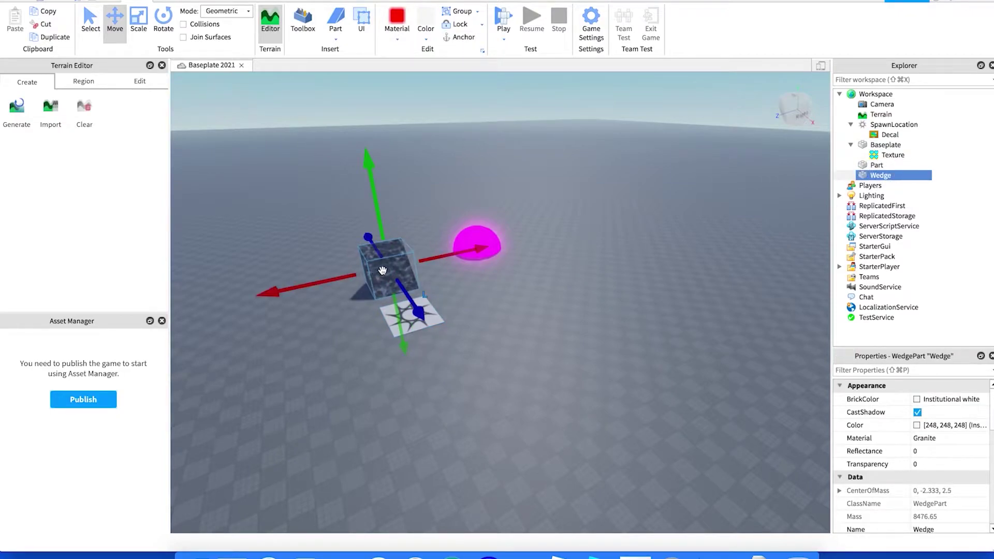
pyautogui.click(876, 166)
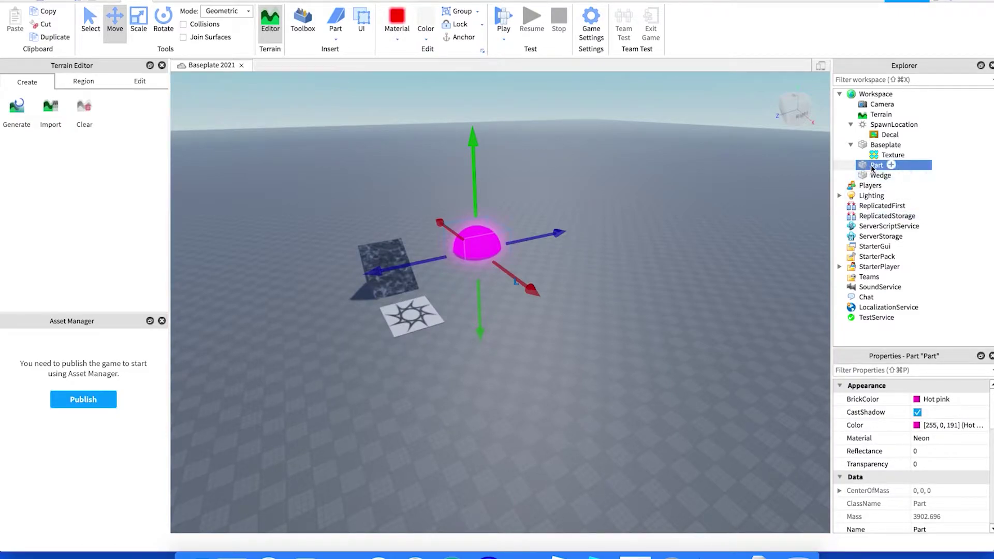
# Rename the pink dome's part as SpherePink.
pyautogui.rightClick(878, 169)
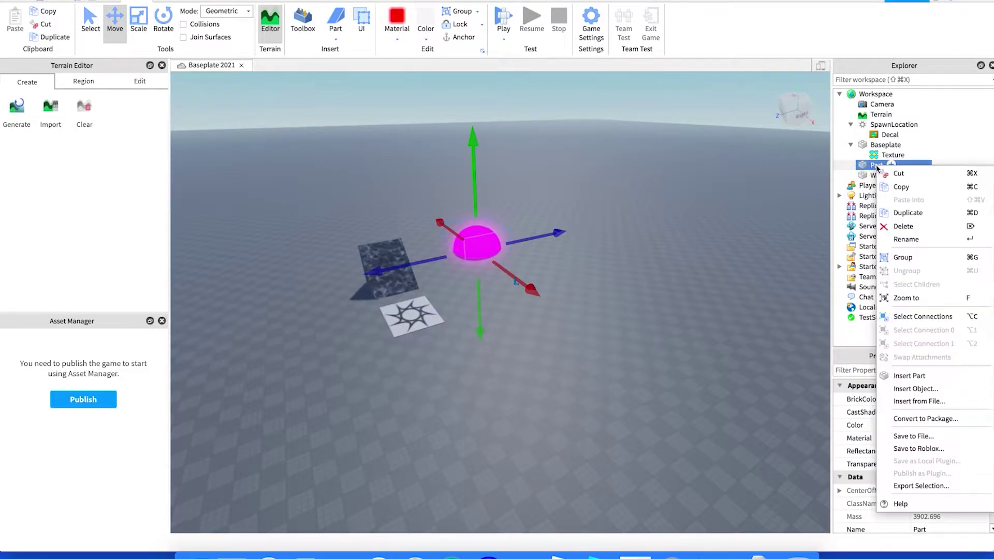
pyautogui.click(934, 240)
pyautogui.write('SpherePink')
pyautogui.press('Return')
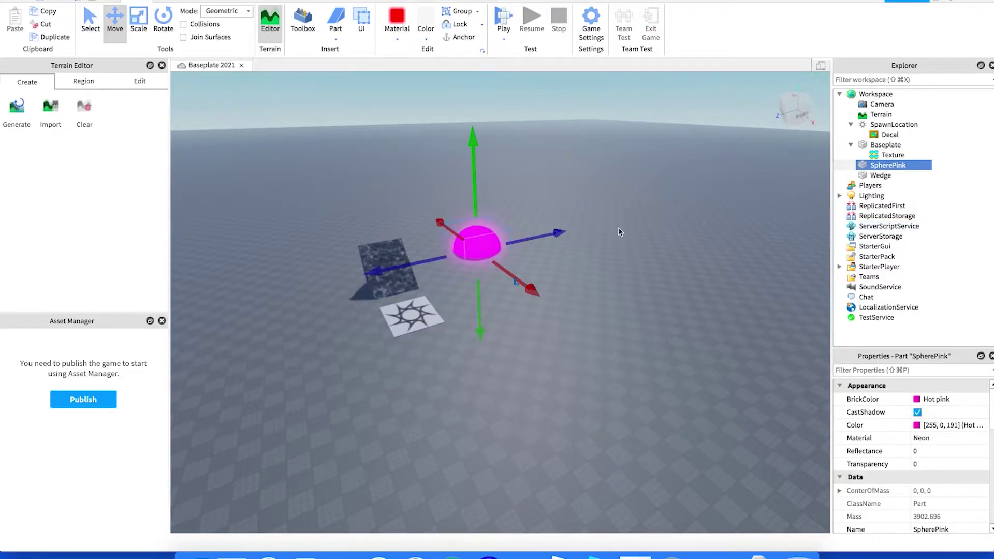
# Move the camera far away from the parts across the baseplate and deselect SpherePink.
pyautogui.moveTo(650, 234); pyautogui.dragTo(651, 236, button='right')
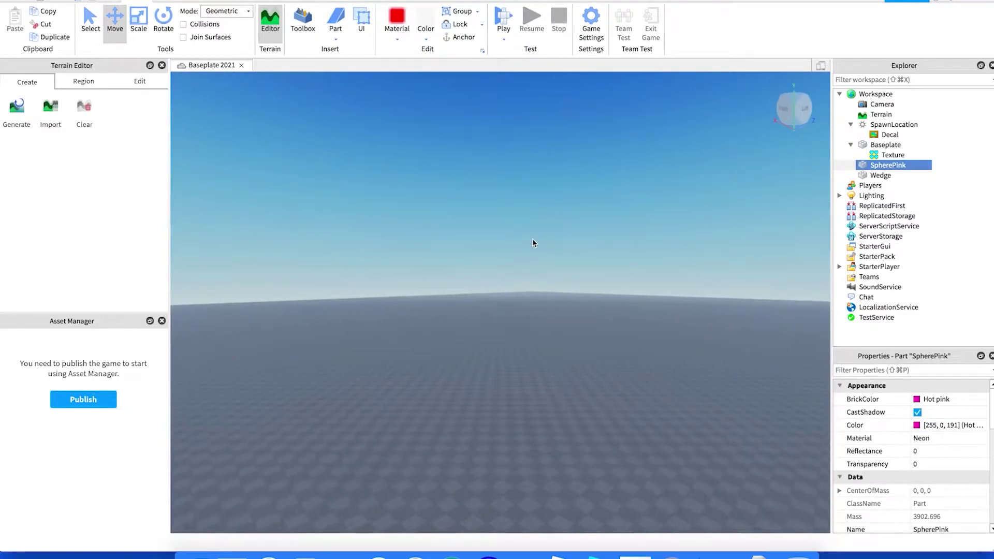
pyautogui.scroll(-5, 532, 239)
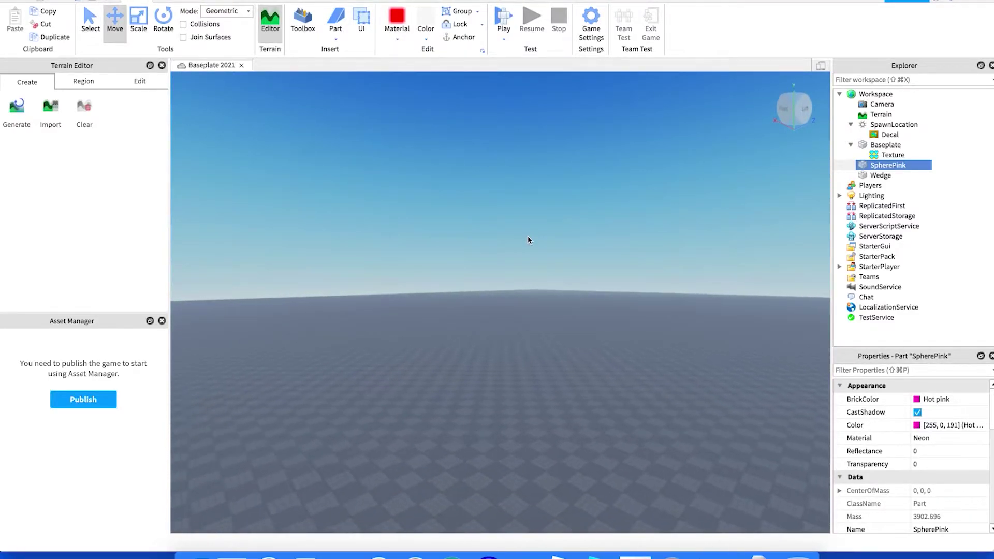
pyautogui.moveTo(532, 210); pyautogui.dragTo(534, 212, button='right')
pyautogui.moveTo(615, 282); pyautogui.dragTo(616, 284, button='right')
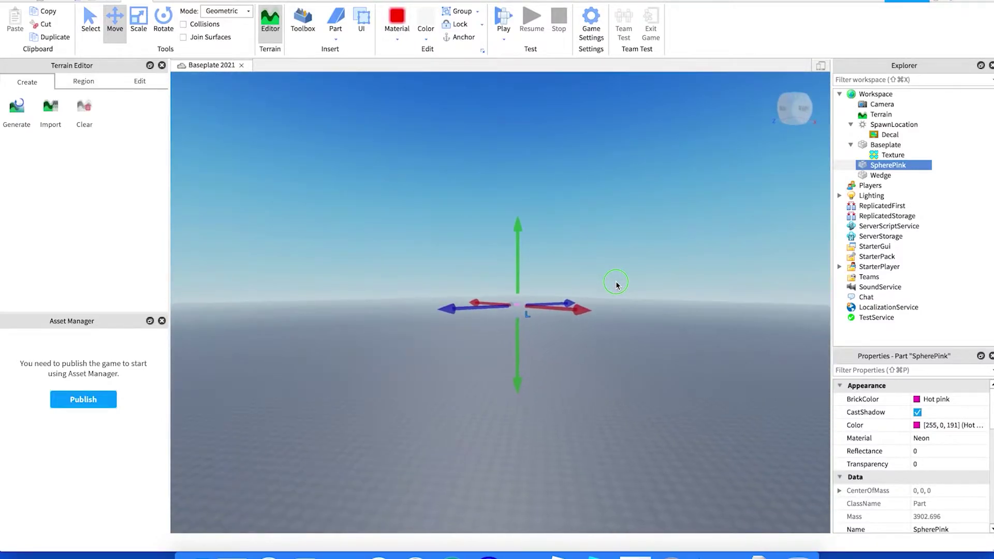
pyautogui.click(626, 318)
pyautogui.moveTo(508, 358); pyautogui.dragTo(510, 362, button='right')
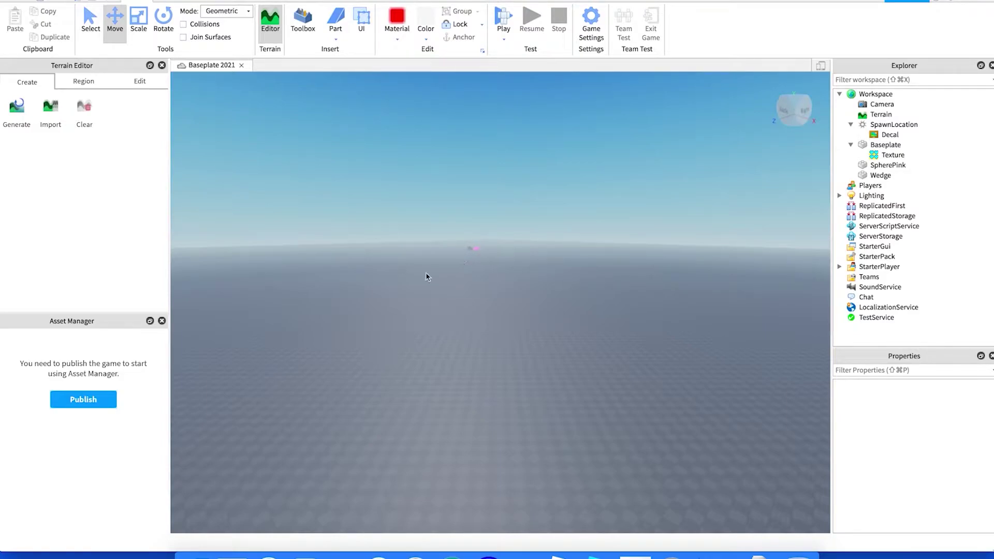
pyautogui.moveTo(479, 301); pyautogui.dragTo(479, 304, button='right')
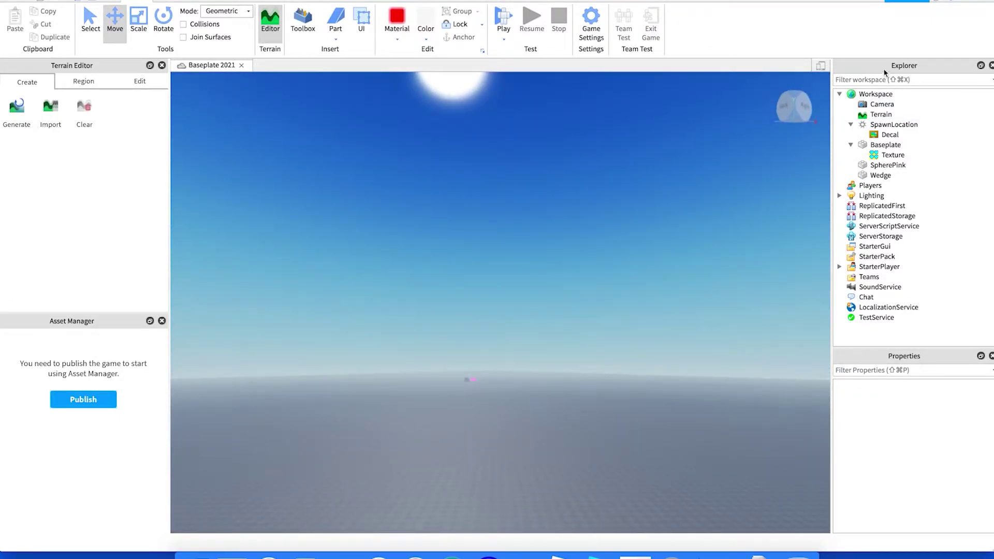
# Focus the camera on SpherePink, view it from several angles and deselect it.
pyautogui.click(887, 165)
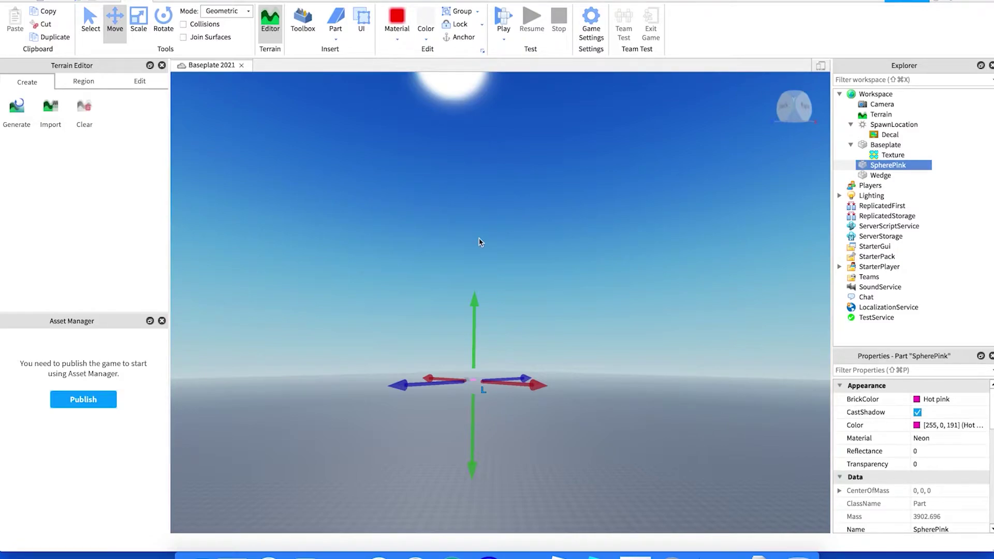
pyautogui.press('f')
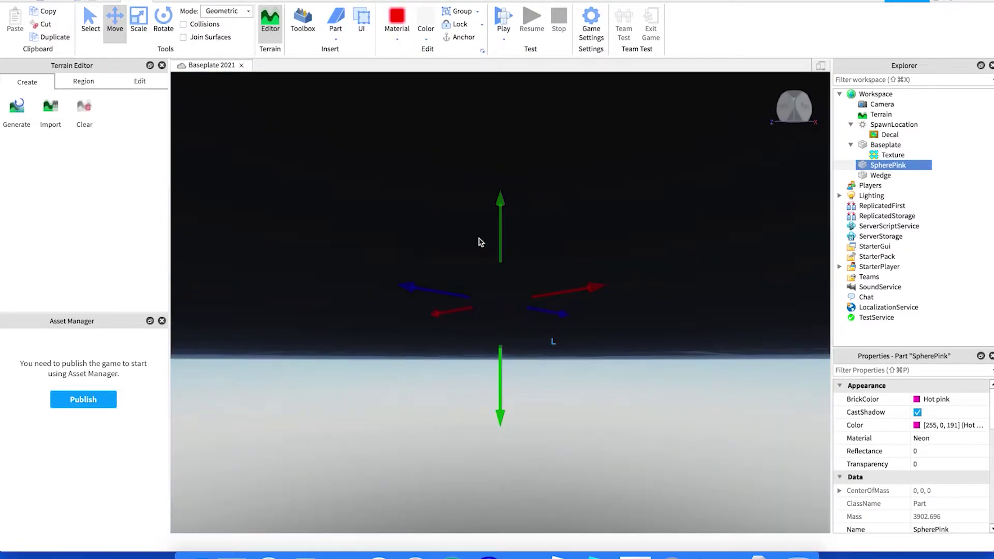
pyautogui.moveTo(518, 212); pyautogui.dragTo(519, 215, button='right')
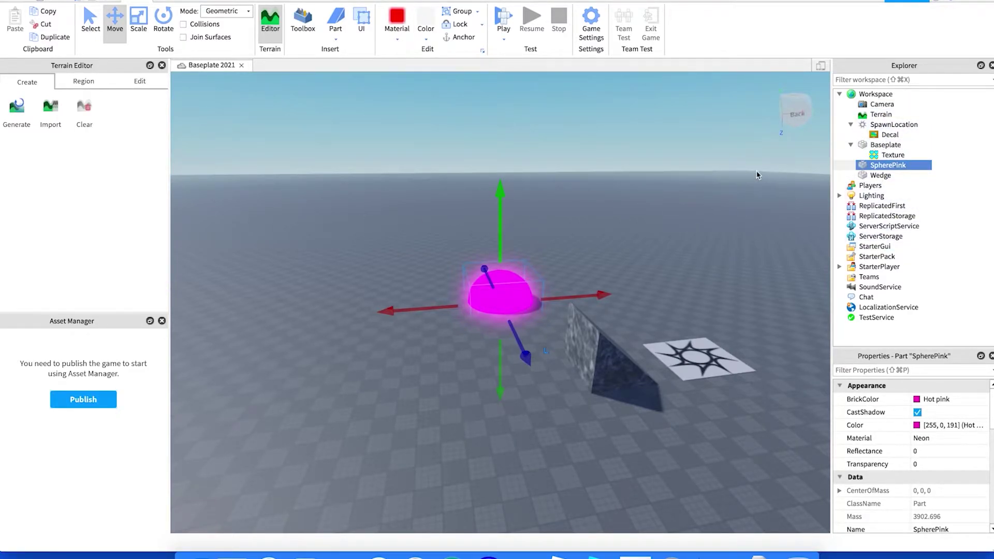
pyautogui.moveTo(667, 259); pyautogui.dragTo(670, 258, button='right')
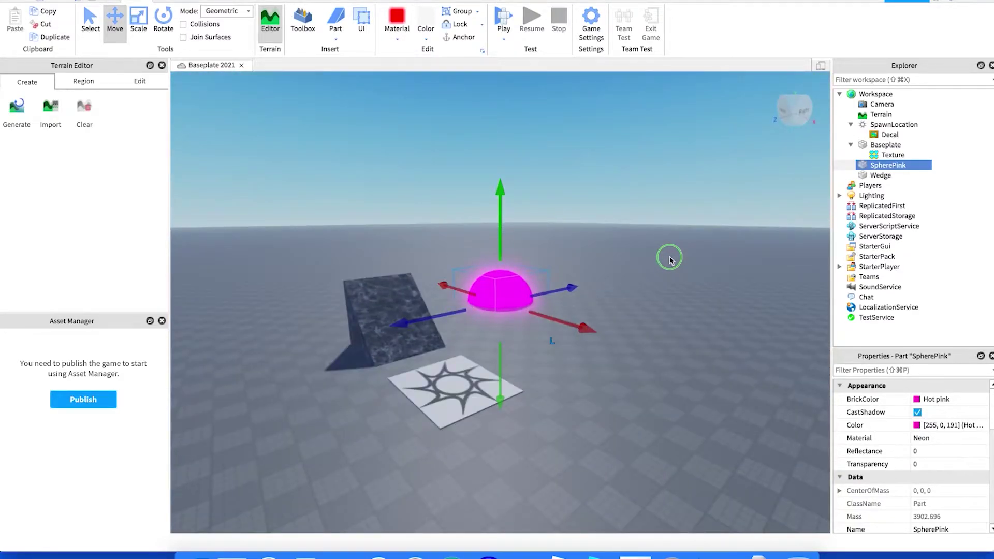
pyautogui.click(669, 259)
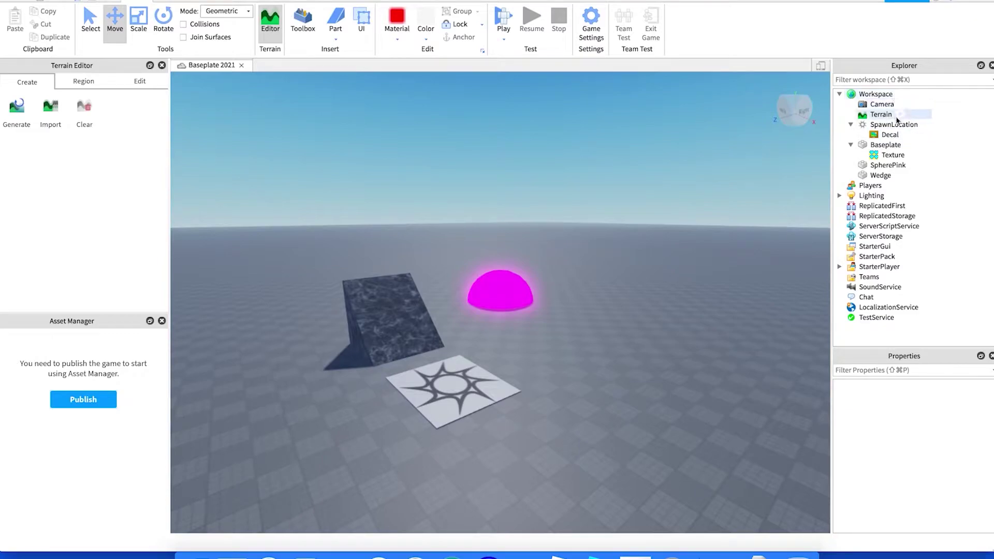
# Focus the camera on the whole Baseplate, check its Texture child and leave Baseplate selected.
pyautogui.click(887, 165)
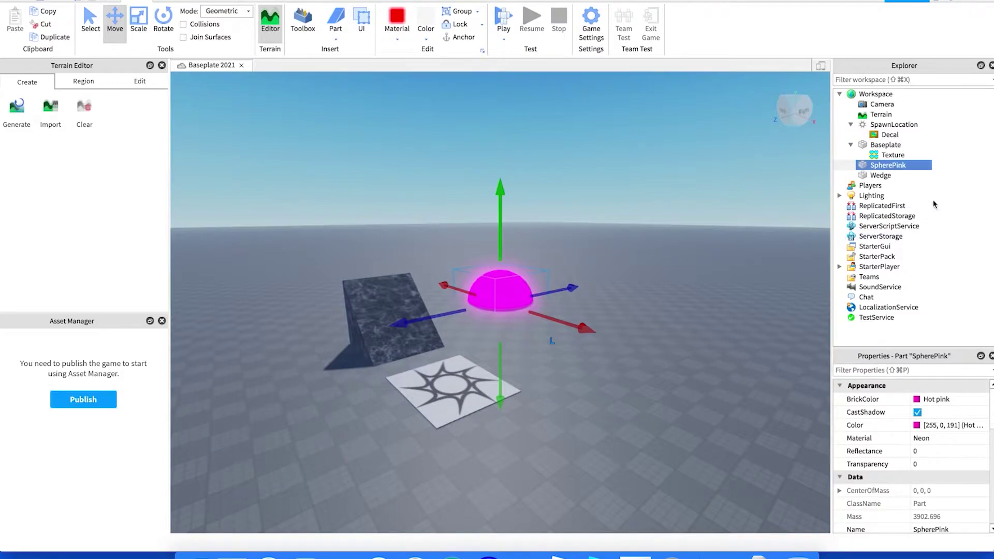
pyautogui.click(887, 145)
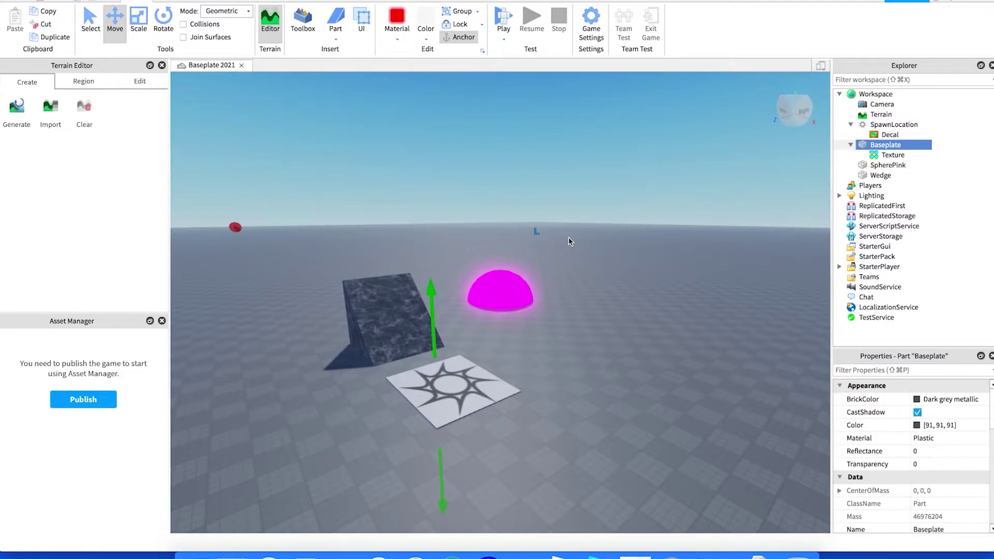
pyautogui.press('f')
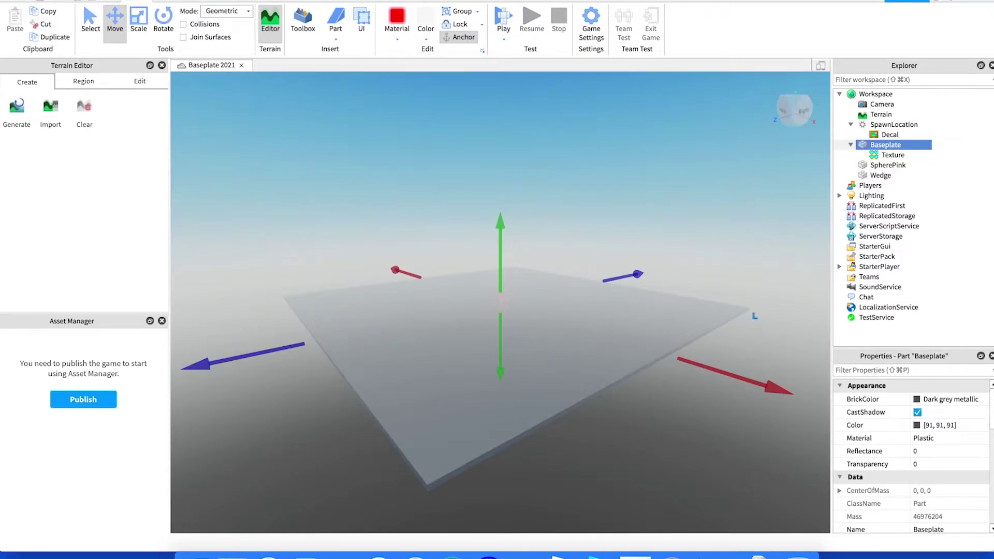
pyautogui.click(888, 155)
pyautogui.click(874, 146)
# Hide and reshow the Properties window while Baseplate is selected, and return to the main editing tools.
pyautogui.click(236, 1)
pyautogui.click(66, 20)
pyautogui.click(58, 20)
pyautogui.click(58, 22)
pyautogui.click(59, 22)
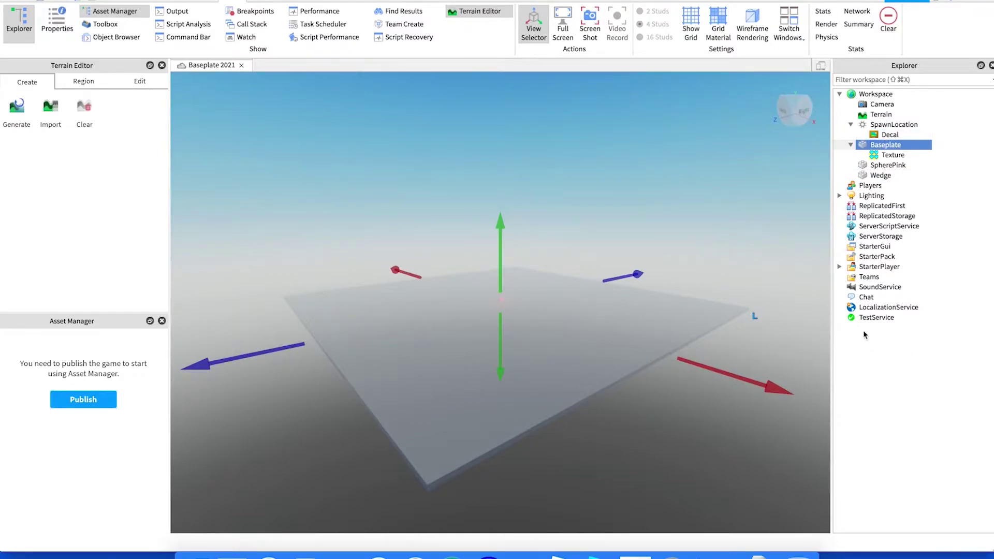
pyautogui.click(70, 21)
pyautogui.click(147, 1)
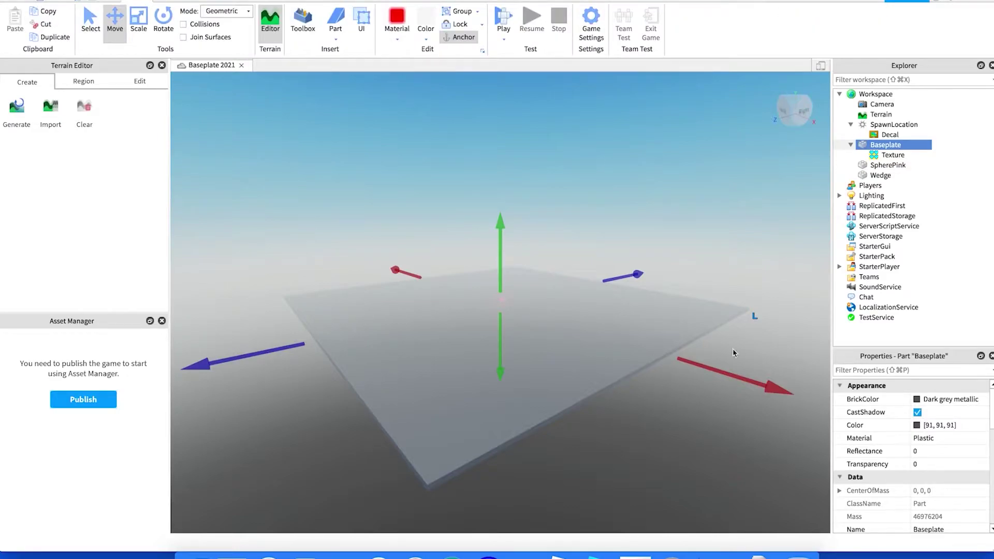
# Set the Baseplate's BrickColor to Pastel Blue.
pyautogui.click(948, 403)
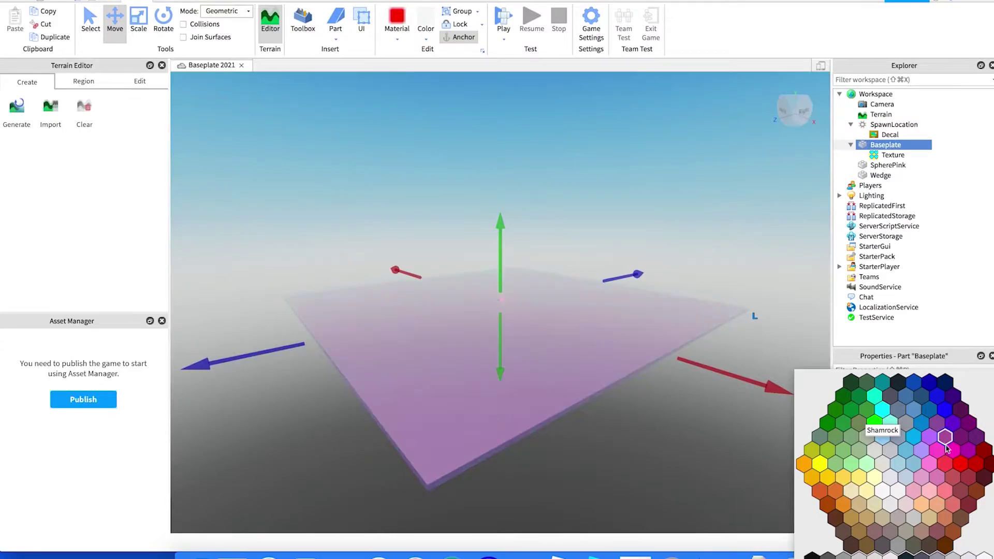
pyautogui.click(911, 454)
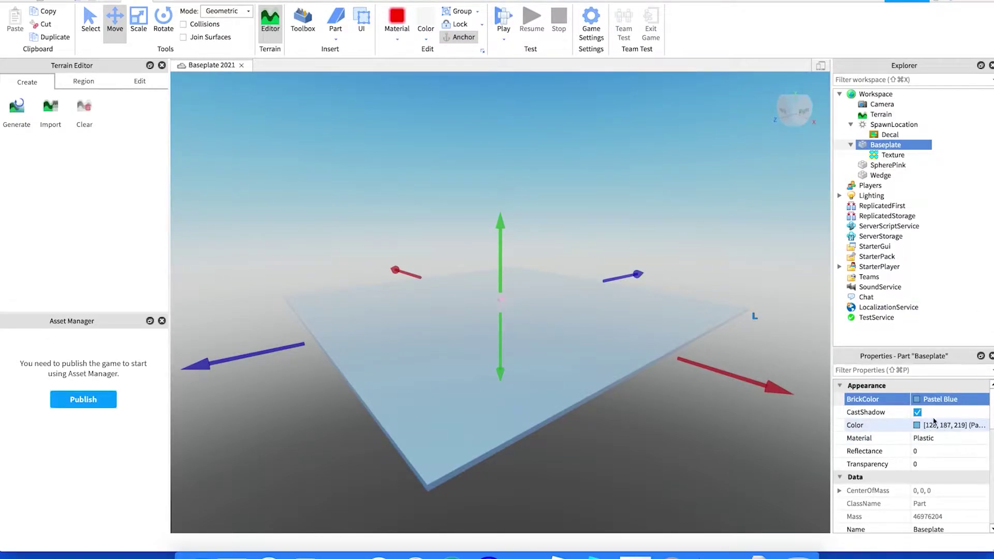
# Browse the materials offered for the Baseplate, in both its Material property and the Material tool.
pyautogui.click(937, 439)
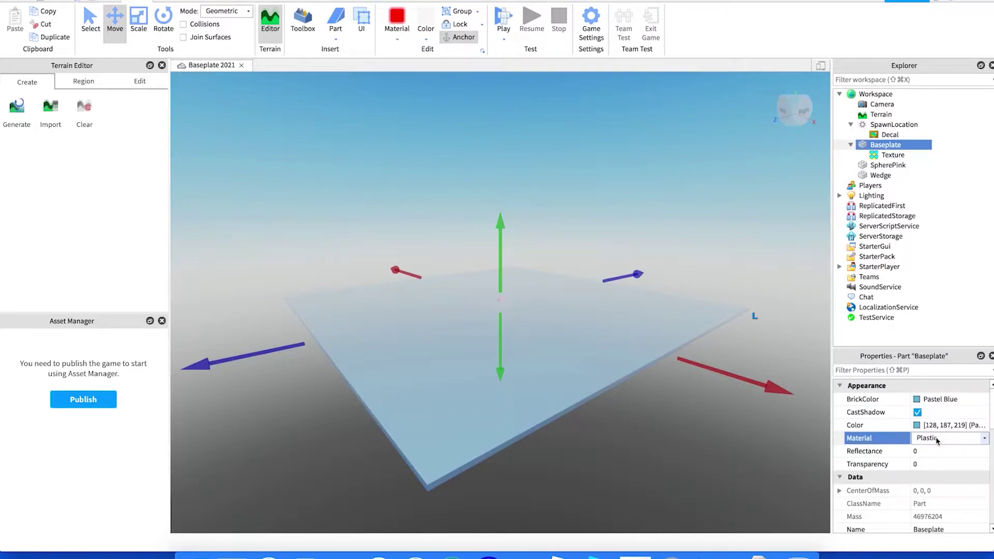
pyautogui.click(984, 438)
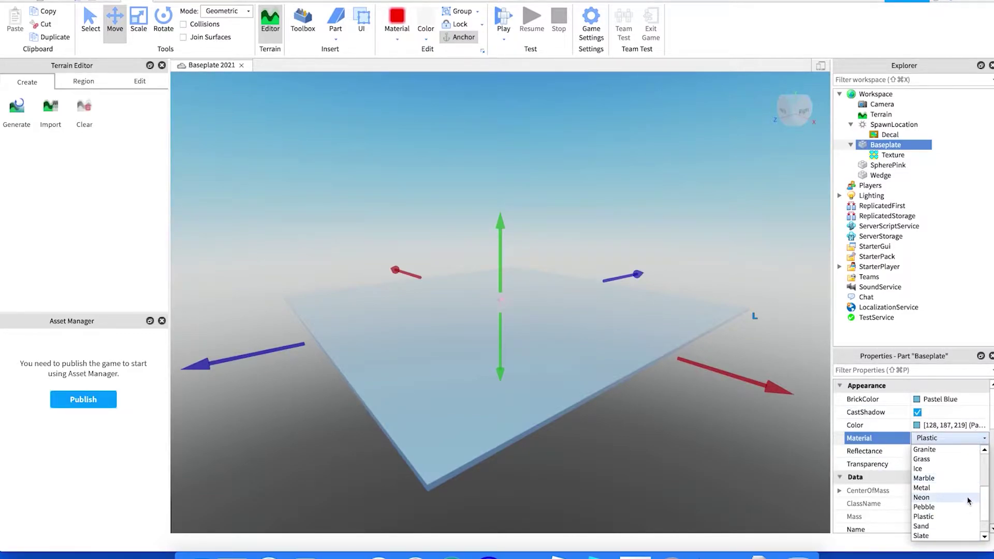
pyautogui.scroll(3, 944, 504)
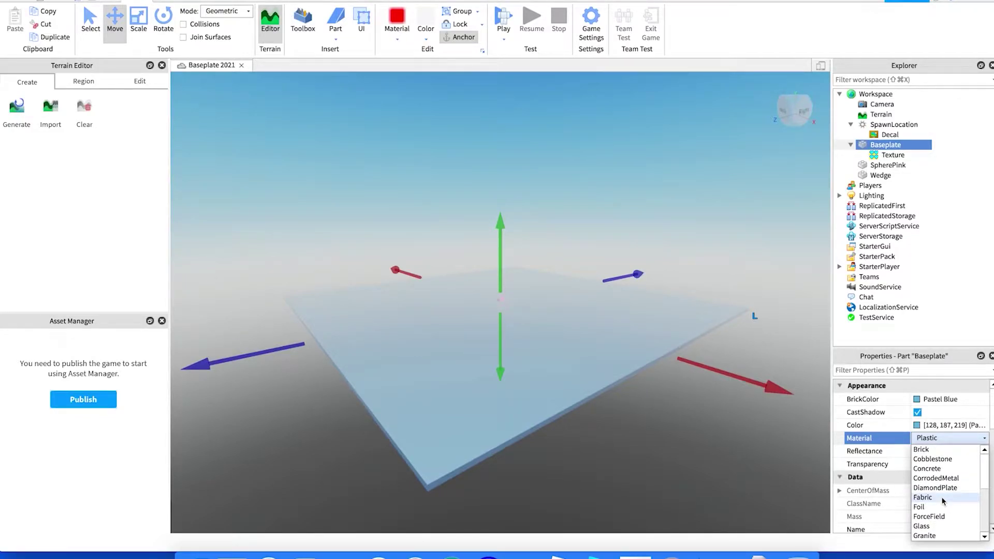
pyautogui.press('Up')
pyautogui.press('Up')
pyautogui.press('Up')
pyautogui.press('Up')
pyautogui.press('Up')
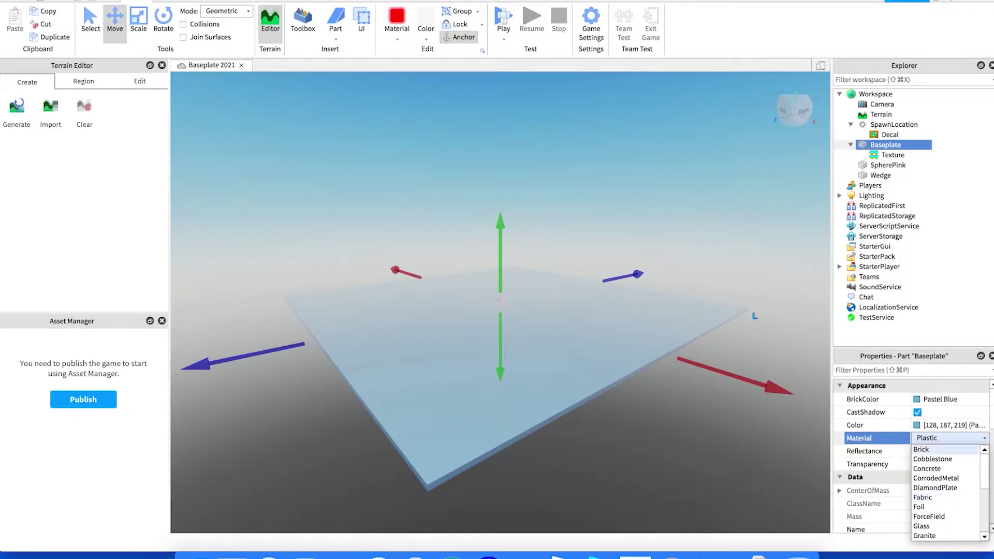
pyautogui.click(398, 42)
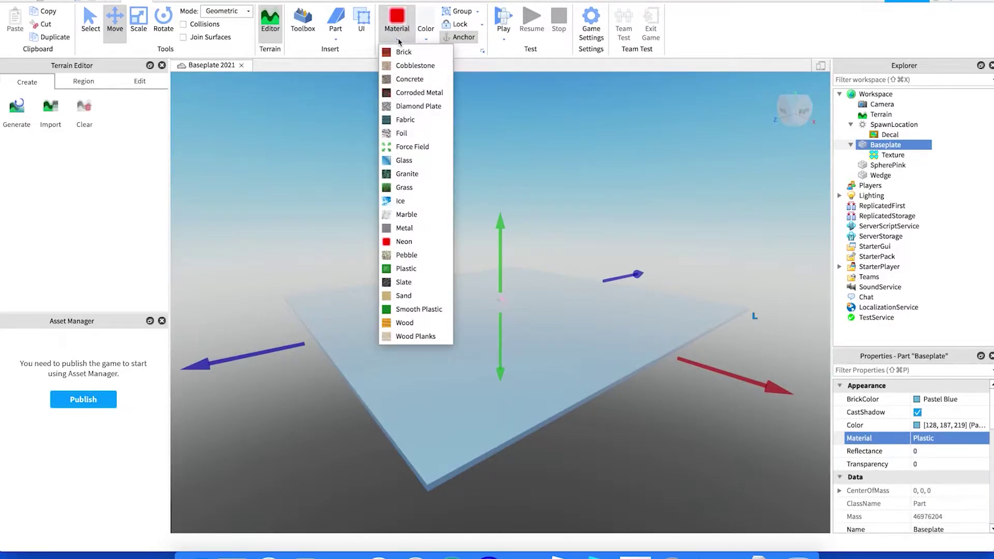
pyautogui.click(399, 41)
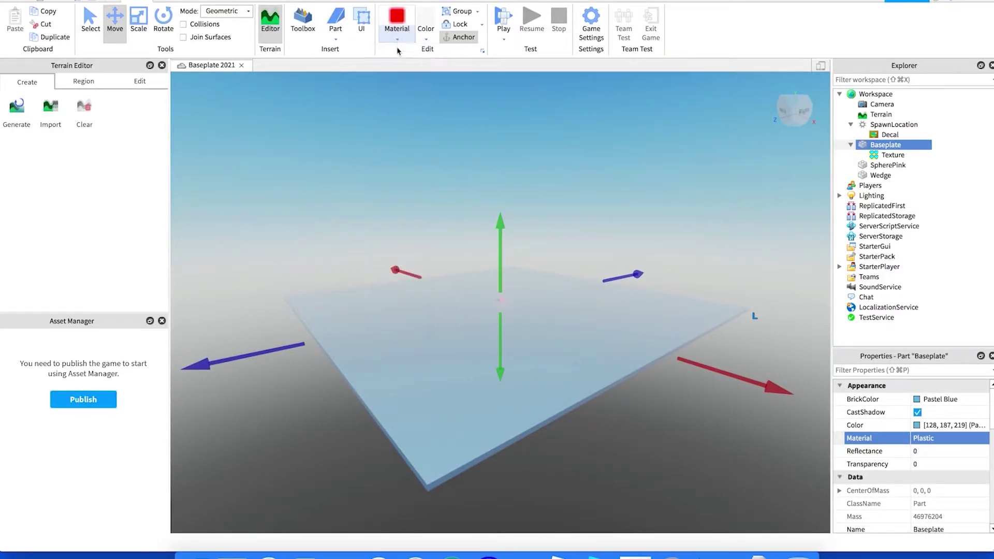
# Try the Neon and Glass materials on the Baseplate.
pyautogui.click(973, 439)
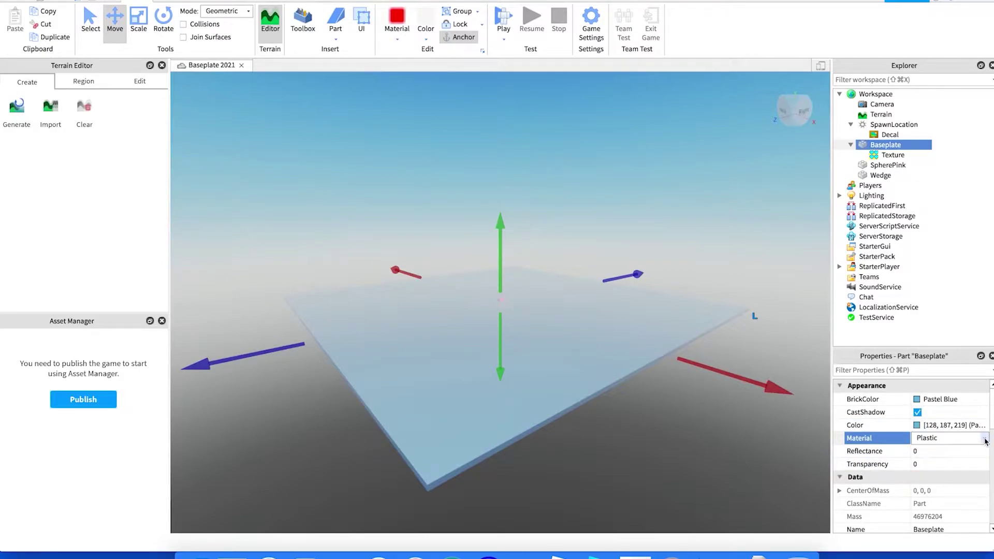
pyautogui.click(983, 439)
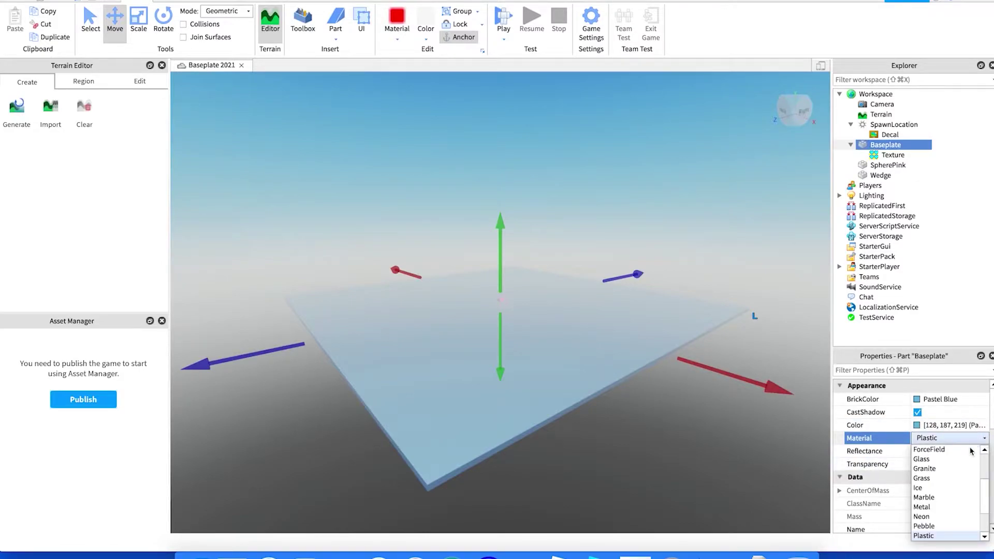
pyautogui.click(951, 517)
pyautogui.click(980, 439)
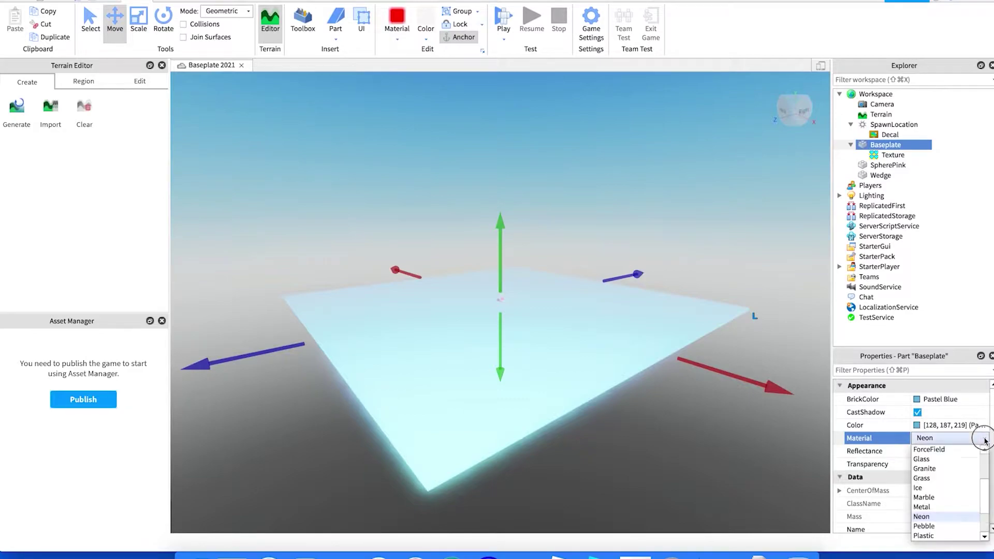
pyautogui.click(953, 460)
# Set the Baseplate's Material to Grass and its BrickColor to Sea green.
pyautogui.click(973, 438)
pyautogui.scroll(1, 960, 477)
pyautogui.click(950, 488)
pyautogui.click(927, 400)
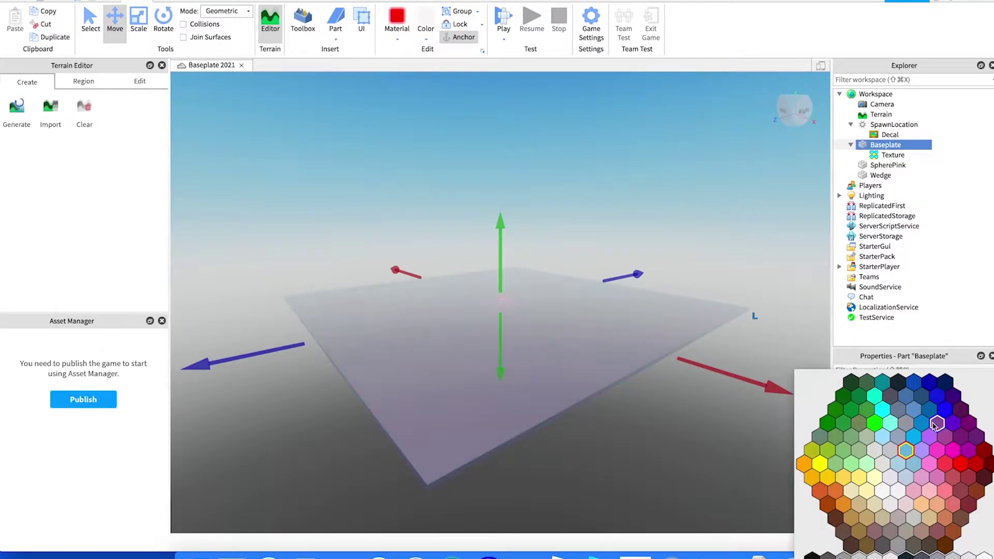
pyautogui.click(852, 410)
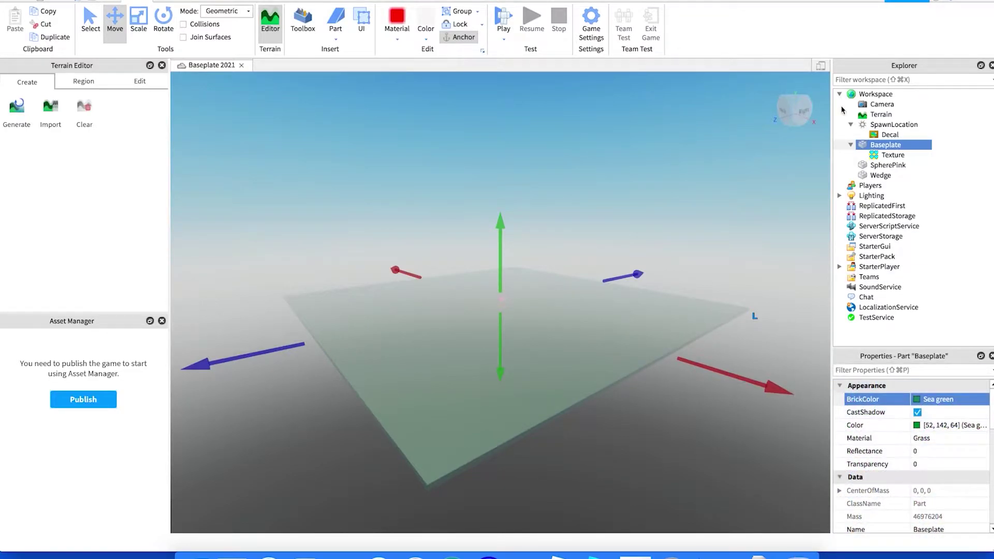
# Focus the camera on SpawnLocation, check its Decal child and leave SpawnLocation selected.
pyautogui.moveTo(884, 148)
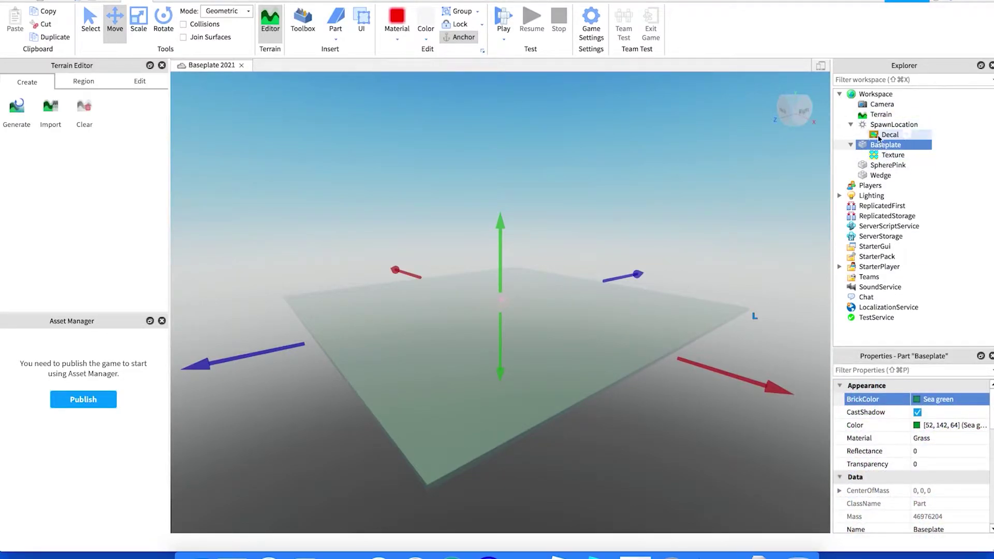
pyautogui.click(888, 125)
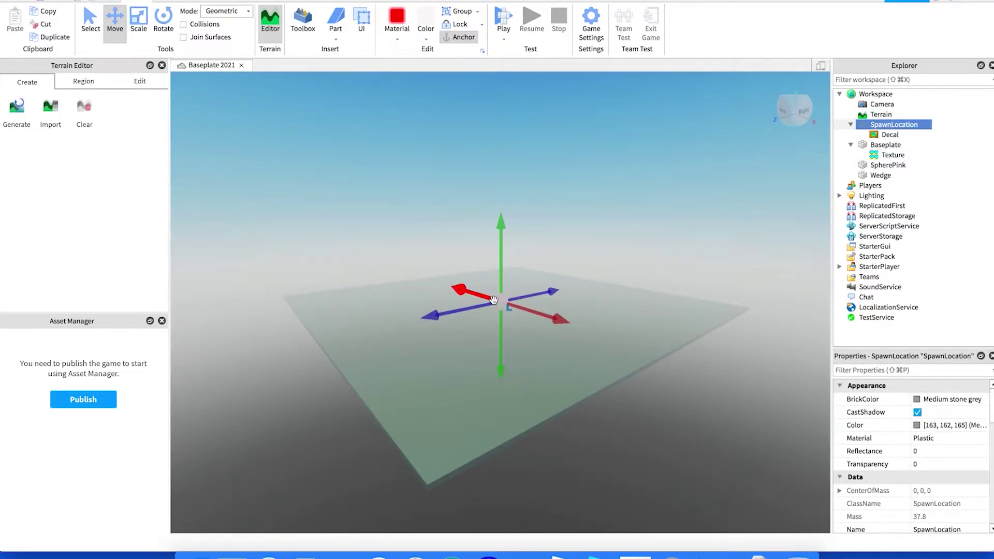
pyautogui.press('f')
pyautogui.scroll(-5, 374, 311)
pyautogui.scroll(-3, 374, 311)
pyautogui.scroll(5, 415, 398)
pyautogui.moveTo(636, 385); pyautogui.dragTo(637, 386, button='right')
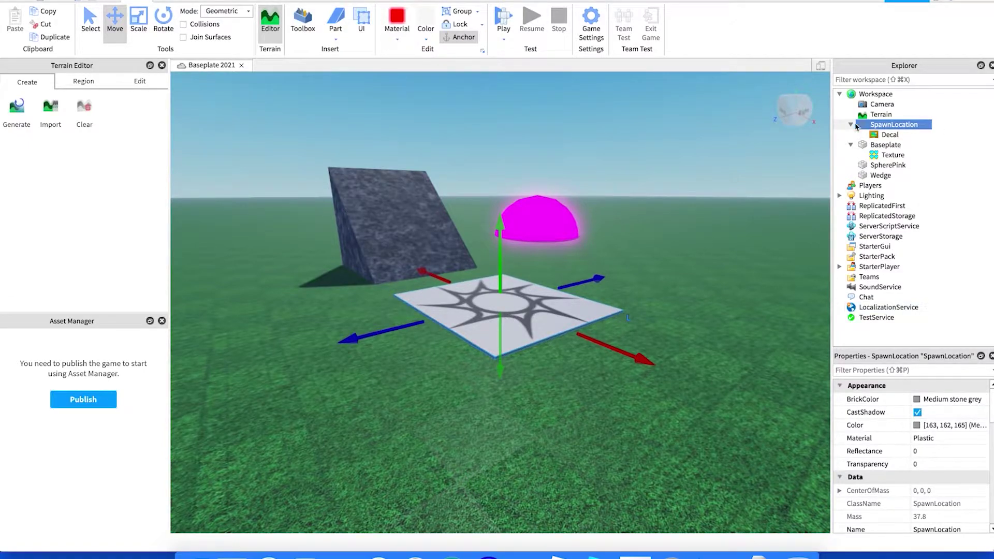
pyautogui.click(888, 134)
pyautogui.click(885, 129)
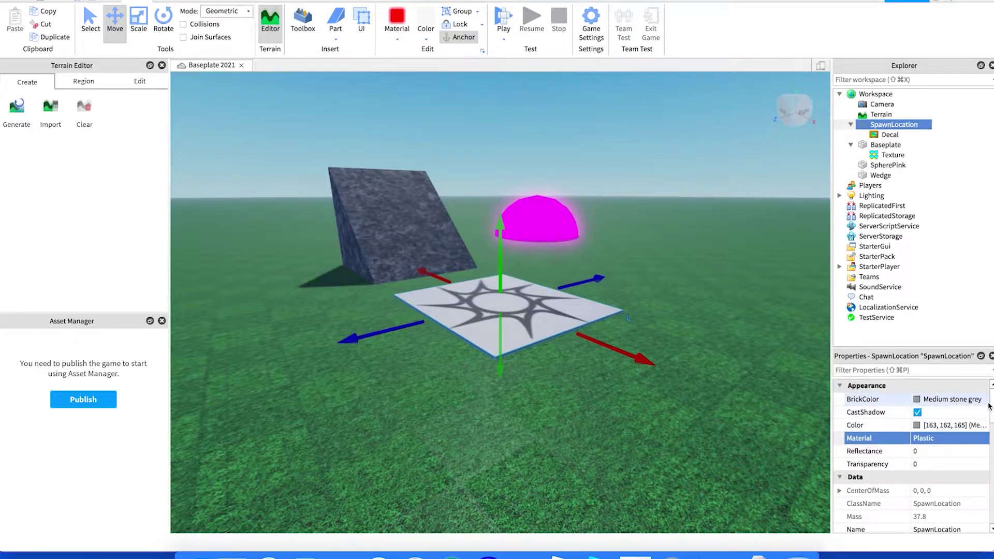
# Try a Deep orange BrickColor and the Glass material on SpawnLocation, viewing it from a higher angle.
pyautogui.scroll(5, 610, 353)
pyautogui.scroll(-3, 610, 353)
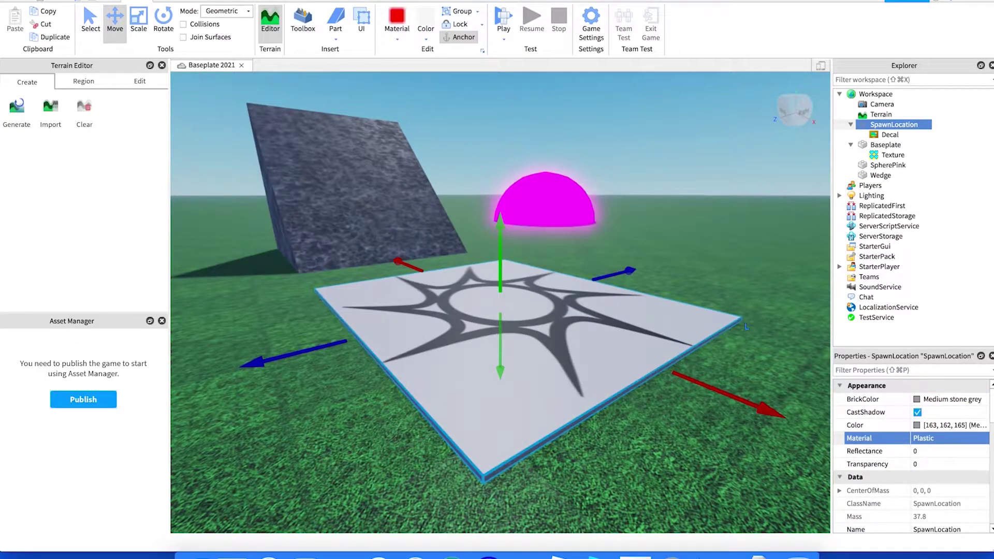
pyautogui.click(952, 399)
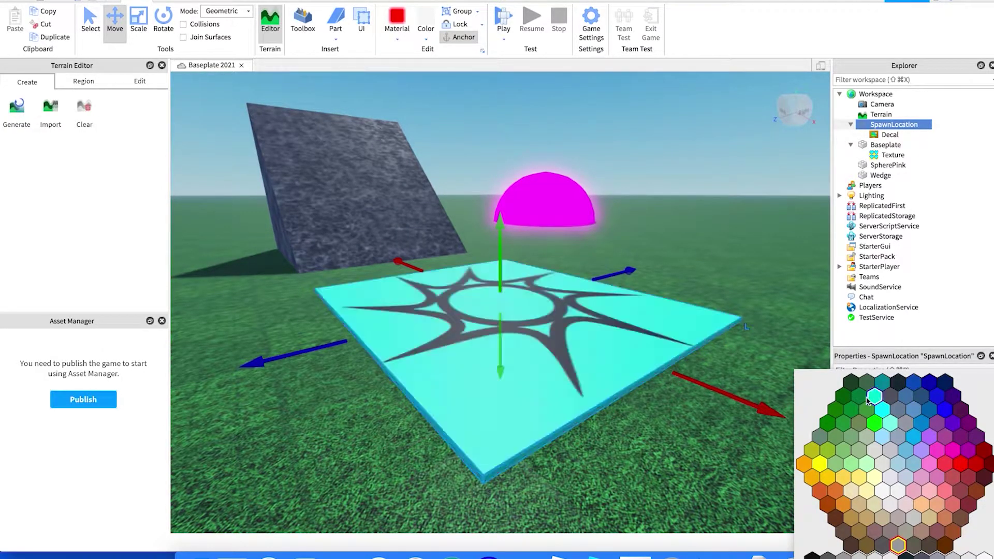
pyautogui.click(811, 467)
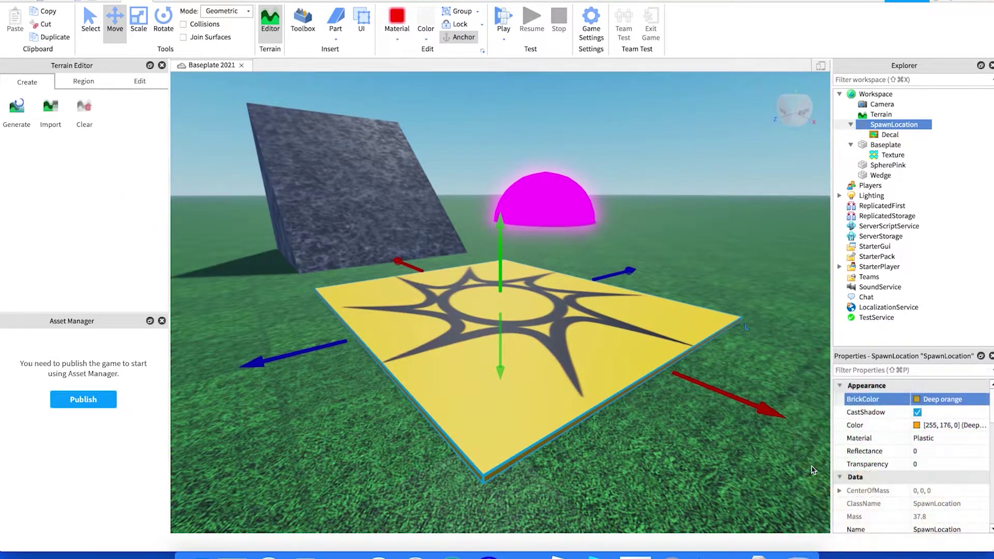
pyautogui.click(944, 440)
pyautogui.click(983, 438)
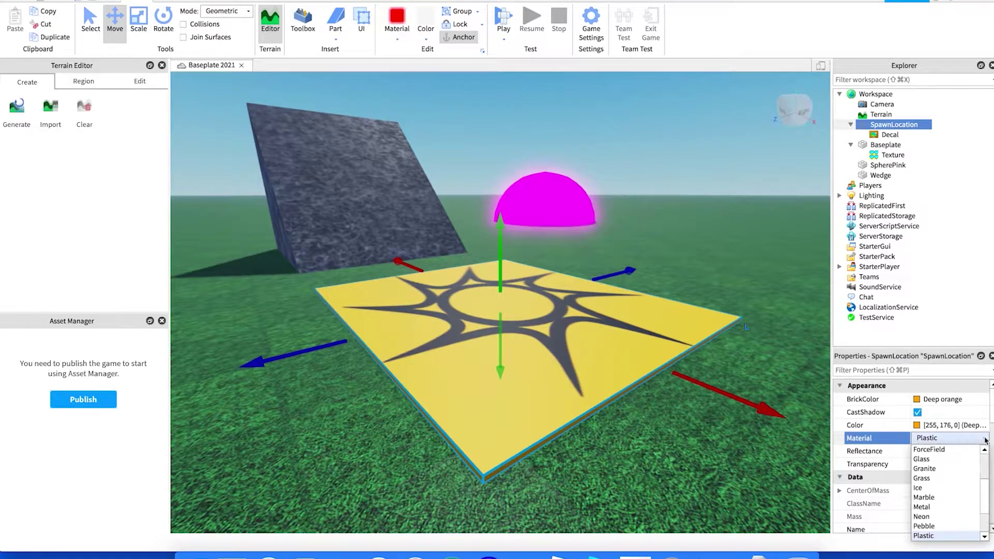
pyautogui.click(951, 460)
pyautogui.moveTo(673, 365)
pyautogui.mouseDown(button='right')
pyautogui.moveTo(672, 355)
pyautogui.moveTo(683, 357)
pyautogui.mouseUp(button='right')
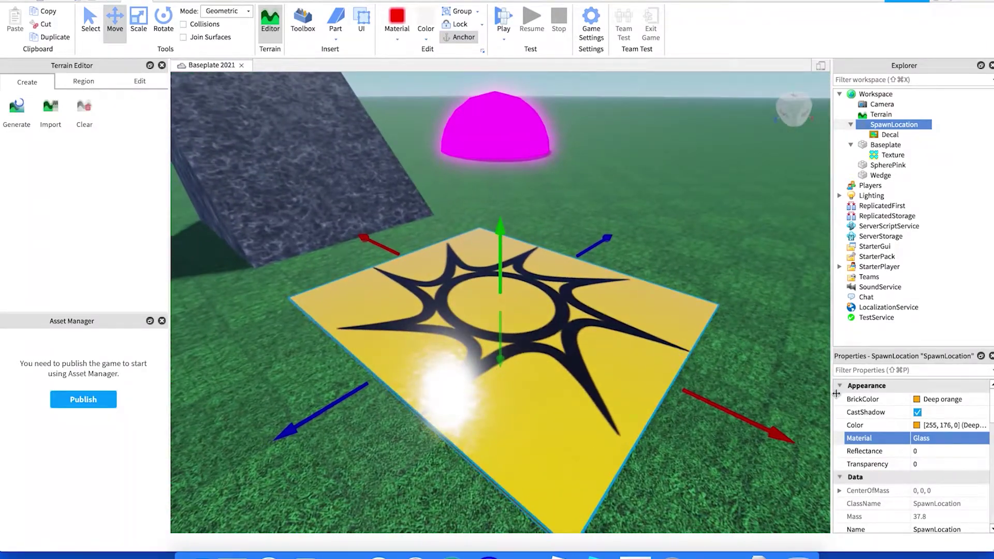
# Set SpawnLocation's Material to DiamondPlate and view its surface from a lower angle.
pyautogui.click(951, 438)
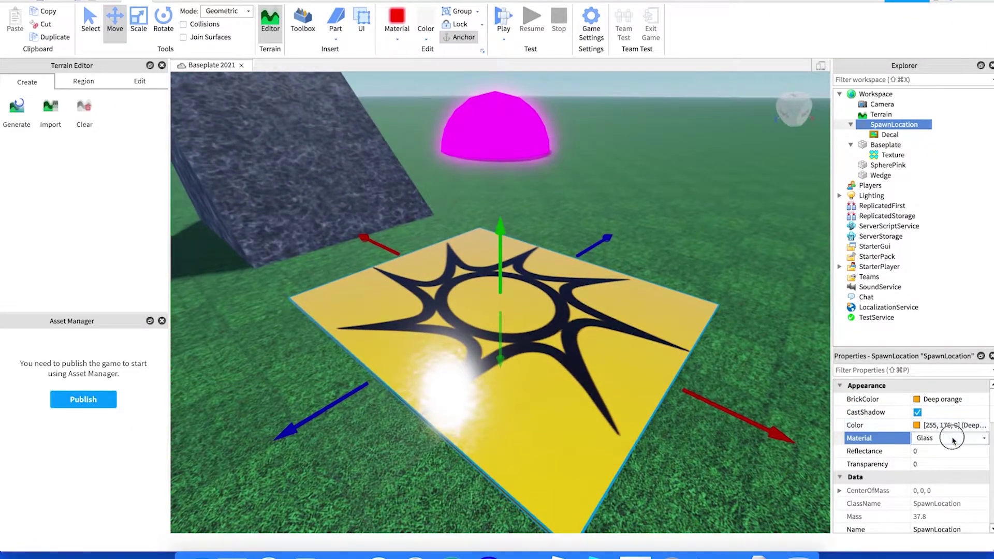
pyautogui.click(985, 438)
pyautogui.click(949, 492)
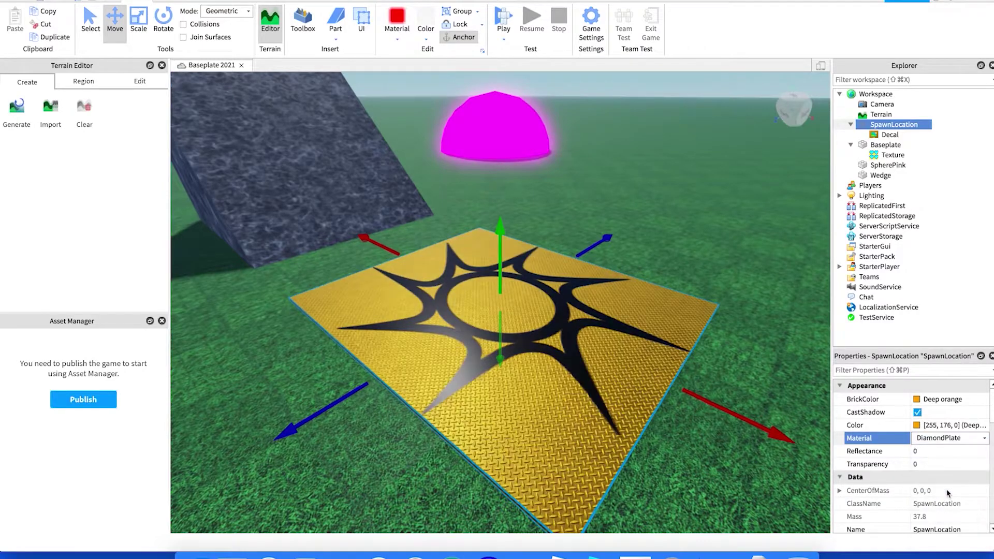
pyautogui.moveTo(647, 349); pyautogui.dragTo(650, 411, button='right')
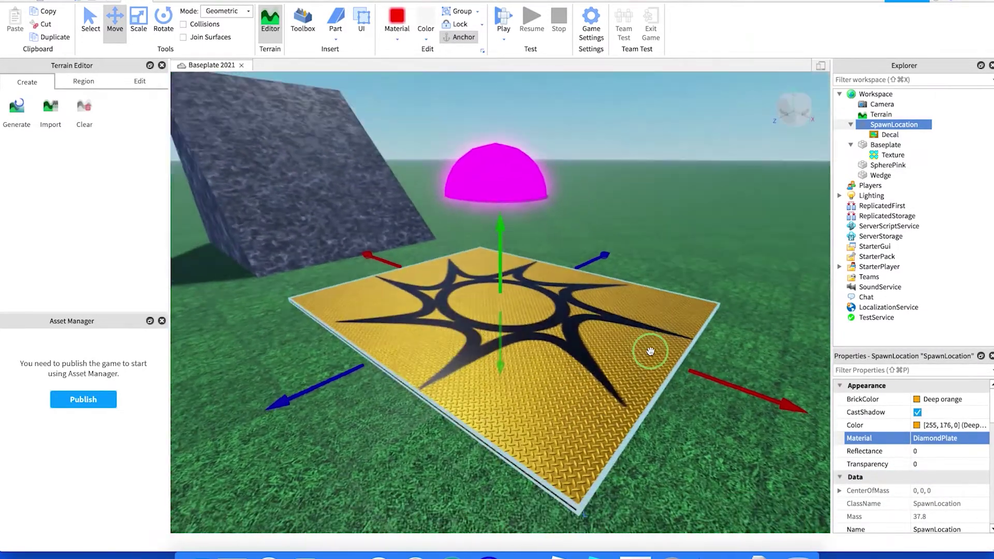
# Set SpawnLocation's BrickColor to Medium stone grey and deselect it.
pyautogui.click(917, 401)
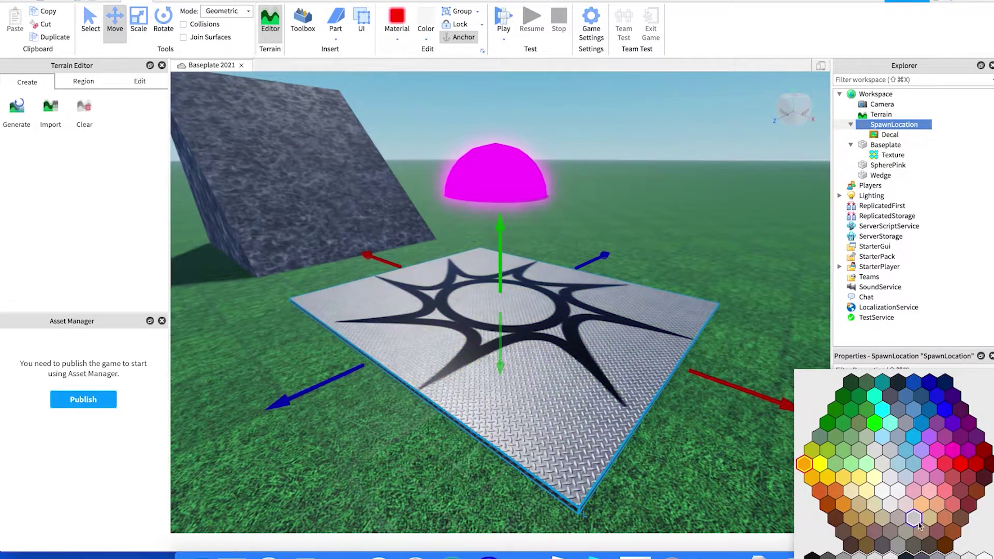
pyautogui.click(896, 545)
pyautogui.click(696, 400)
pyautogui.moveTo(696, 398); pyautogui.dragTo(696, 398, button='right')
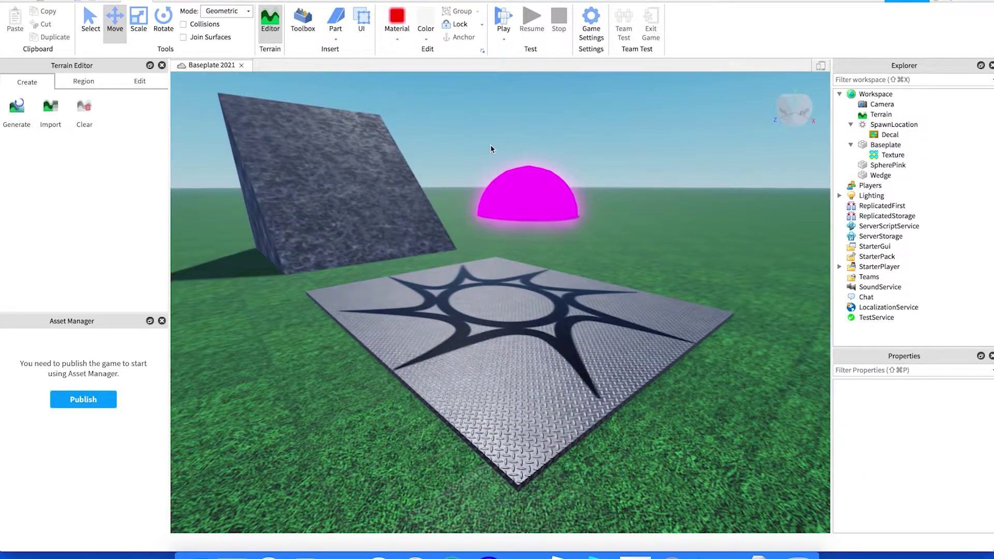
pyautogui.scroll(-5, 491, 149)
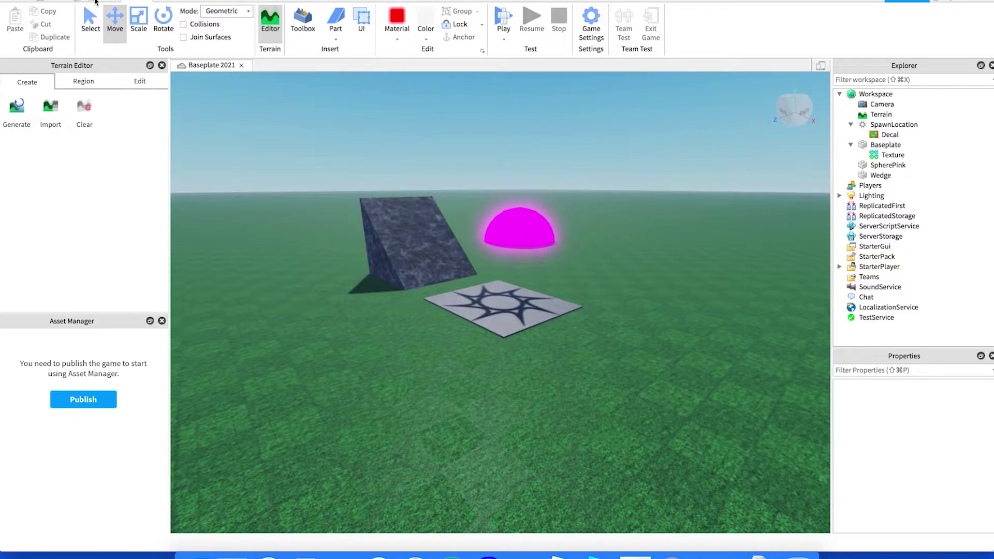
# Start a play test and walk the character across the spawn plate and up onto the wedge.
pyautogui.click(503, 21)
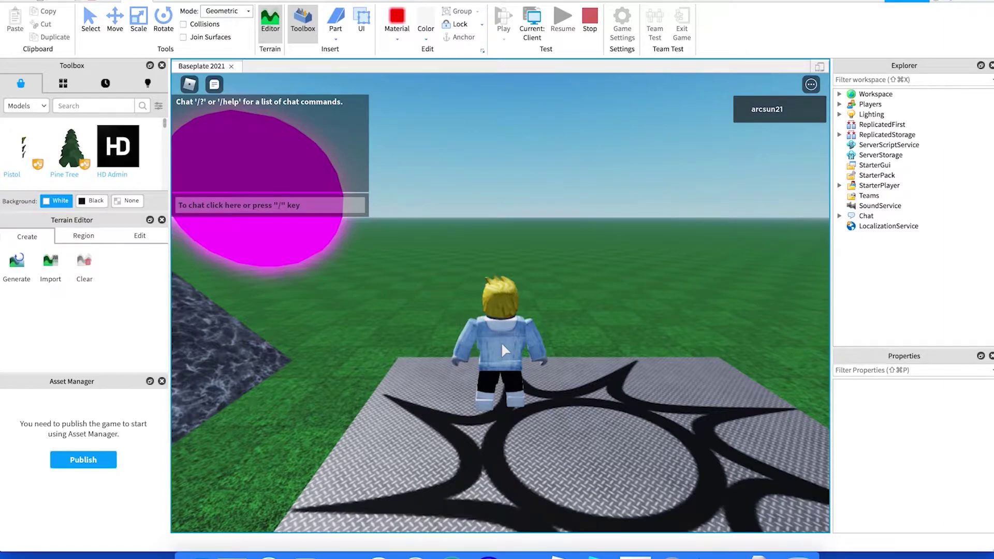
pyautogui.moveTo(499, 341); pyautogui.dragTo(501, 342, button='right')
pyautogui.press('s')
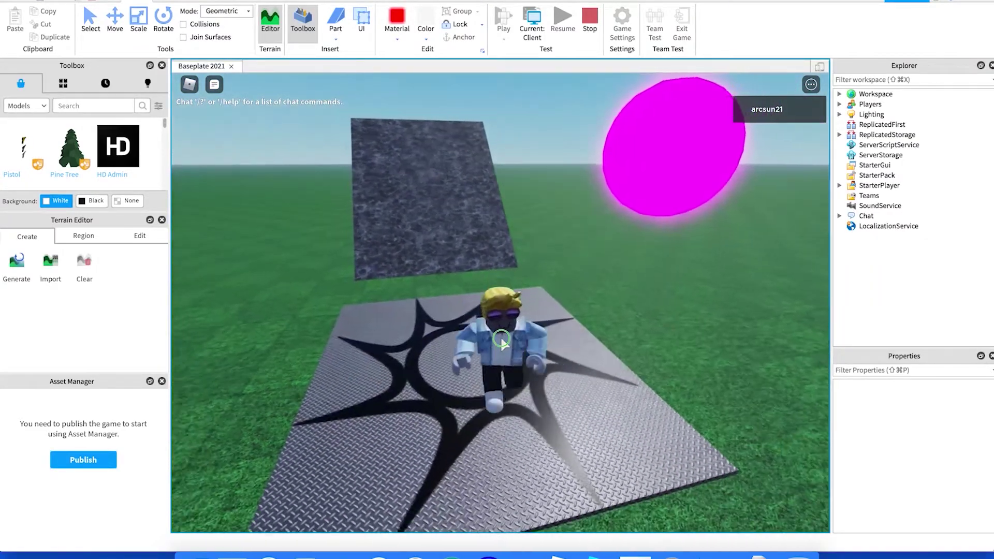
pyautogui.press('a')
pyautogui.press('w')
pyautogui.press('w')
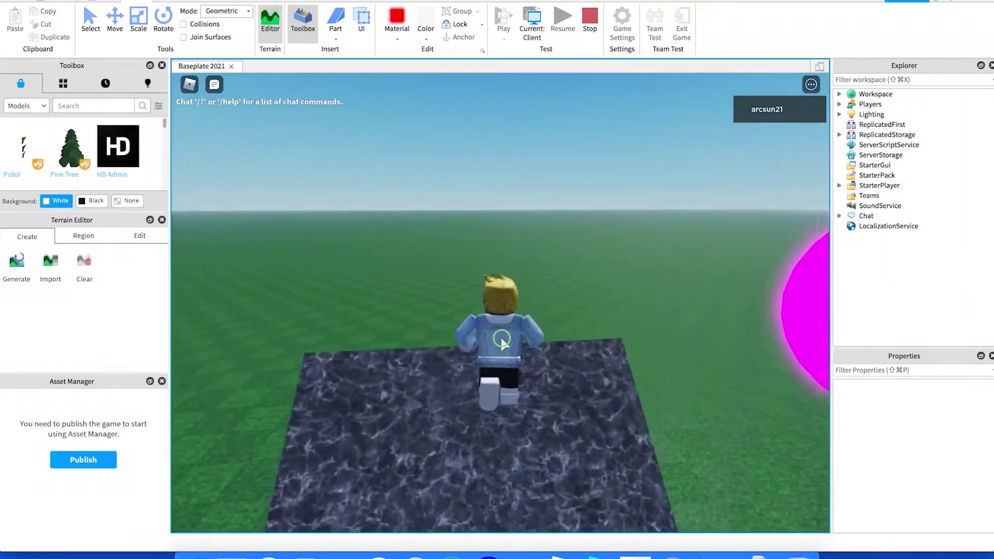
# Walk the character off the wedge onto the grass, jump and look around at the sphere and spawn plate.
pyautogui.moveTo(501, 342); pyautogui.dragTo(501, 339, button='right')
pyautogui.press('w')
pyautogui.press('w')
pyautogui.press('d')
pyautogui.press('s')
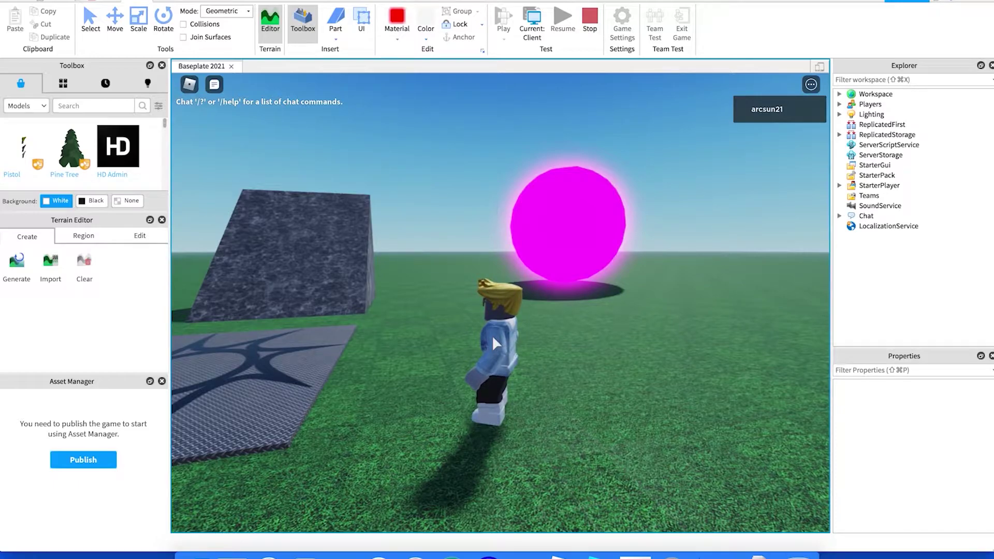
pyautogui.press('space')
pyautogui.moveTo(496, 335); pyautogui.dragTo(498, 343, button='right')
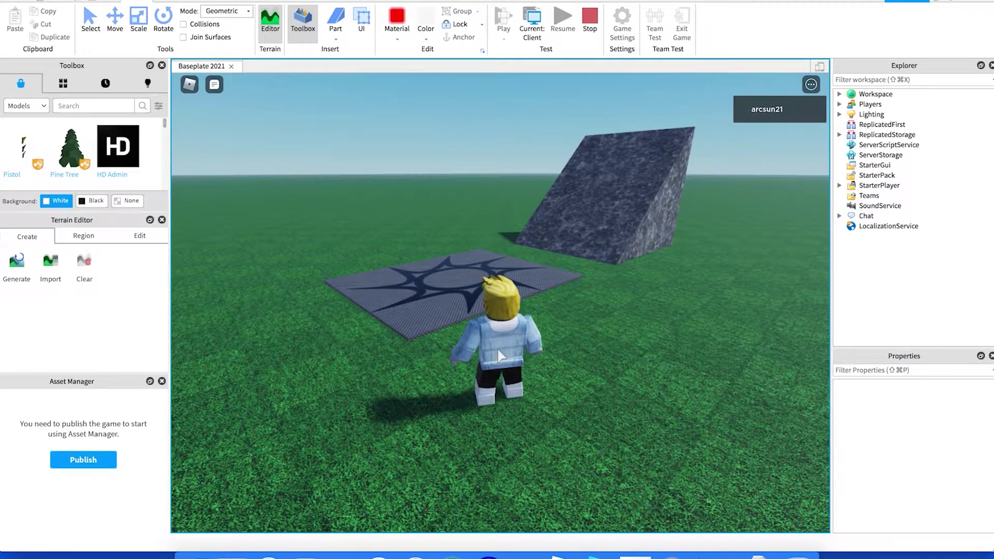
# Check the in-game chat area, walk the character around the grass in front of the spawn plate and stop the play test.
pyautogui.moveTo(205, 139)
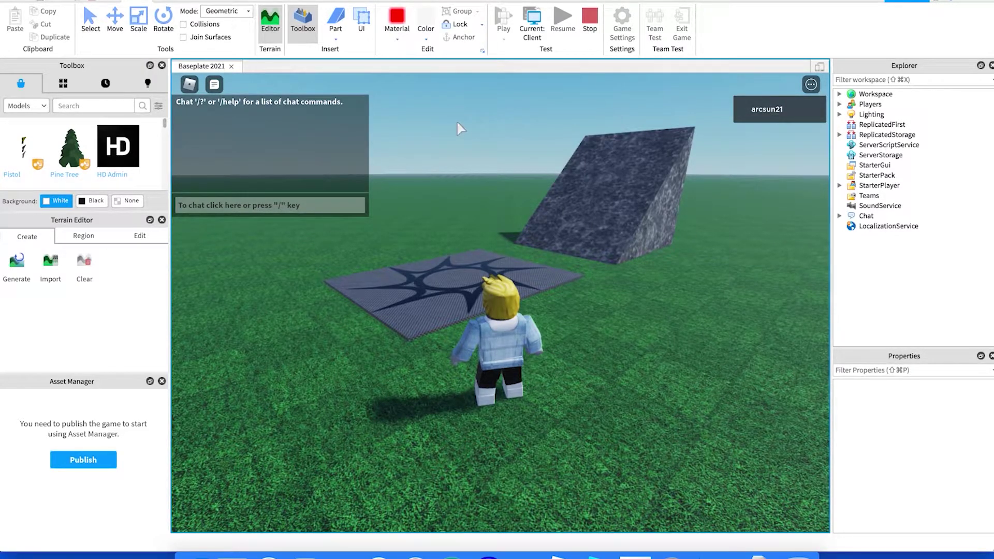
pyautogui.moveTo(505, 331); pyautogui.dragTo(491, 342, button='right')
pyautogui.press('w')
pyautogui.press('w')
pyautogui.press('a')
pyautogui.press('s')
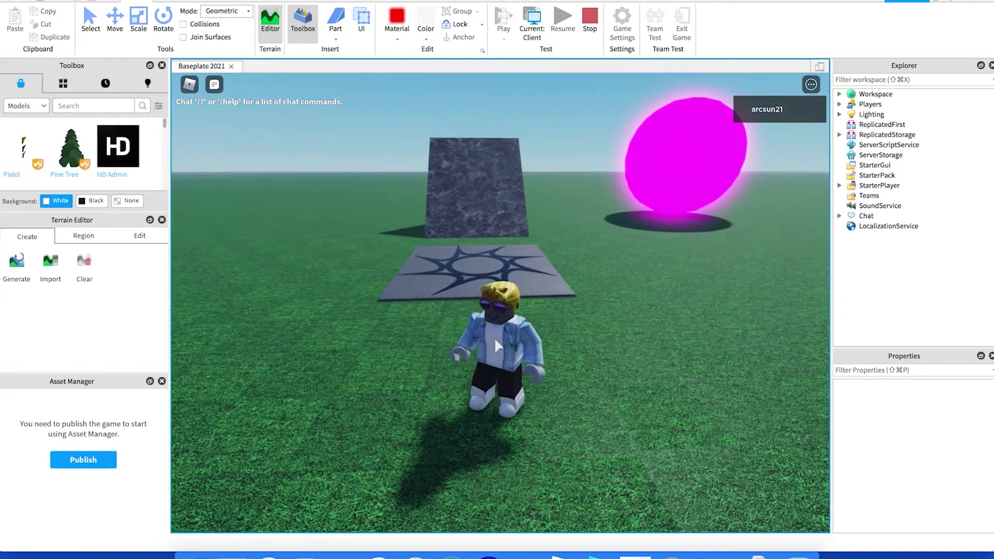
pyautogui.click(590, 20)
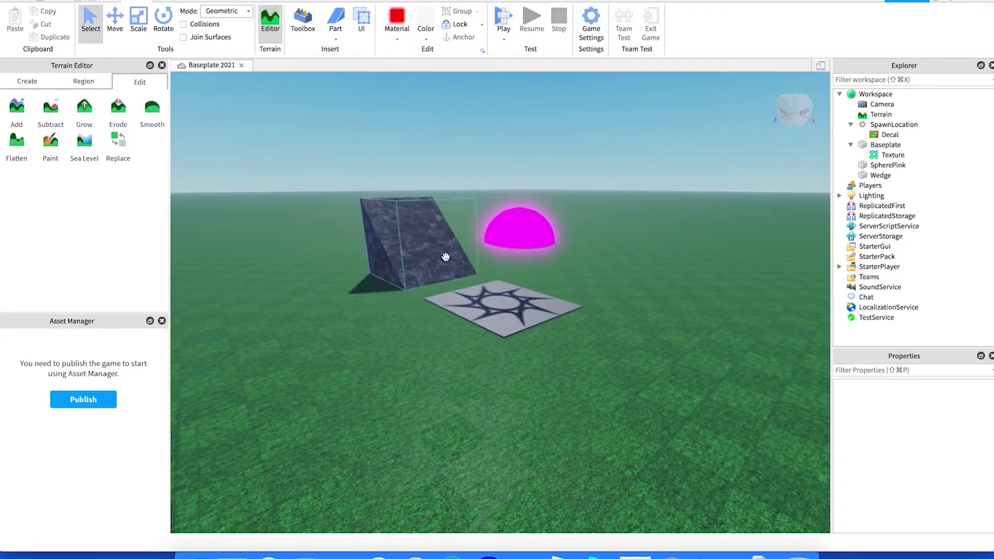
# Select the granite wedge beside the spawn plate.
pyautogui.click(413, 244)
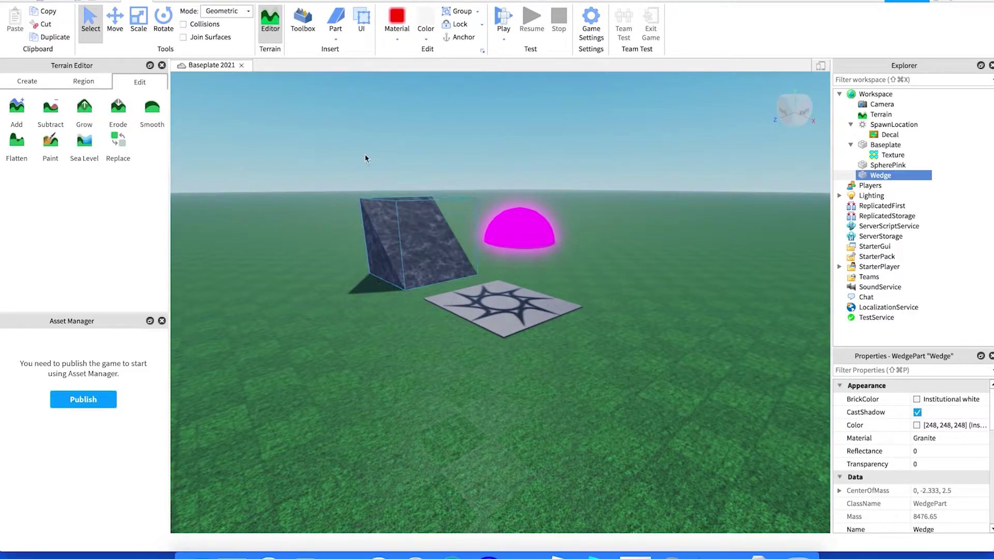
# Try the Move, Scale and Rotate tools on the selected wedge, ending with the Transform tool active.
pyautogui.click(174, 1)
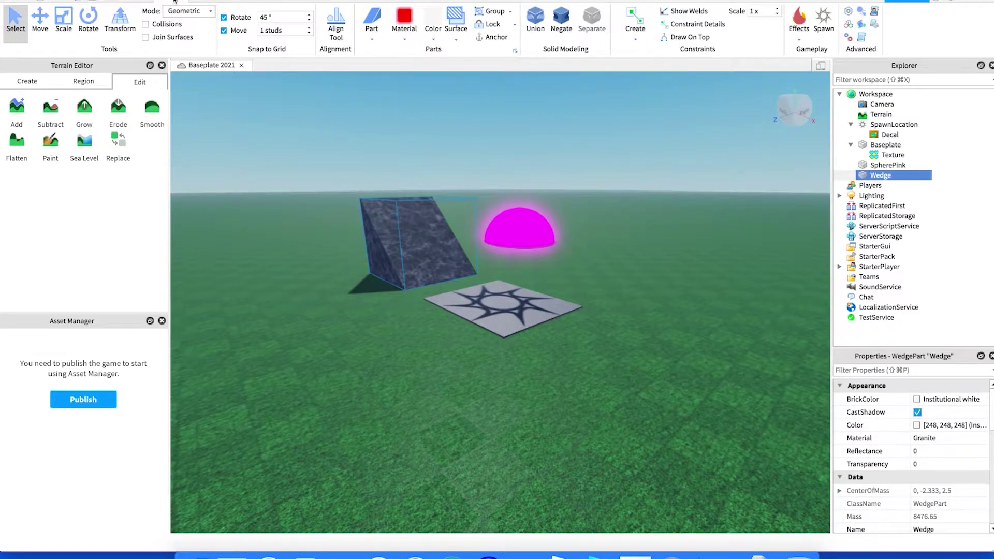
pyautogui.click(40, 23)
pyautogui.click(63, 21)
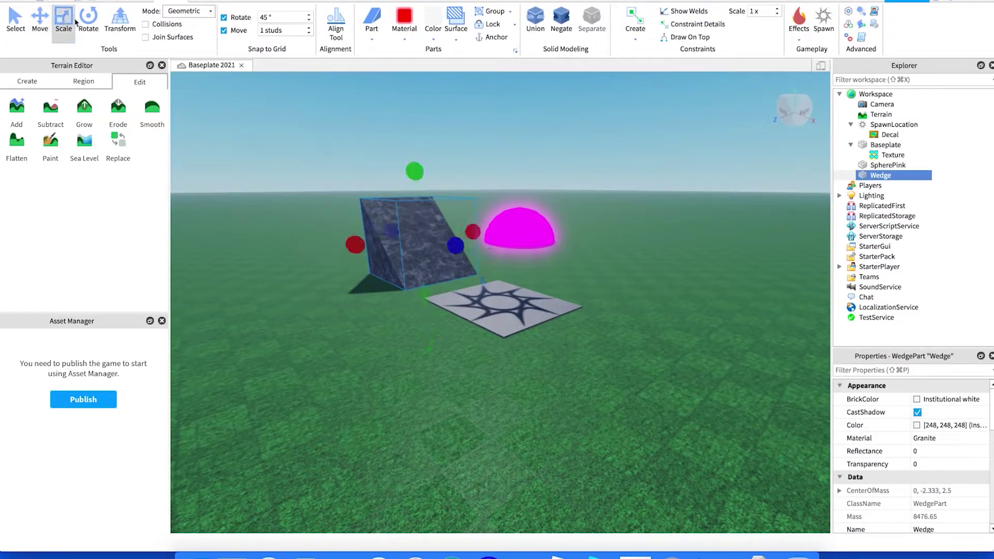
pyautogui.click(87, 20)
pyautogui.click(120, 22)
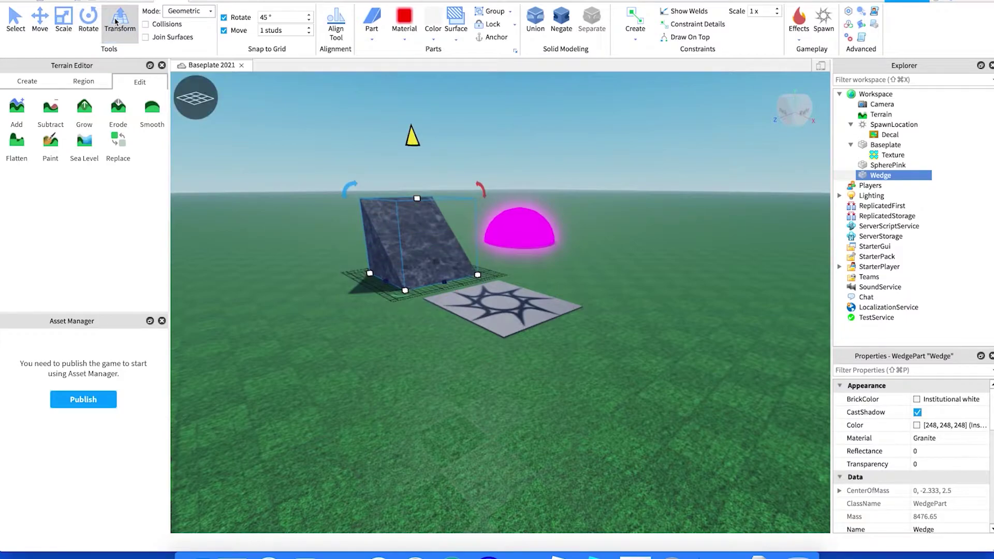
# Resize the wedge slightly along its slope and make it narrower with the Transform handles, and try its rotation handle.
pyautogui.scroll(8, 364, 260)
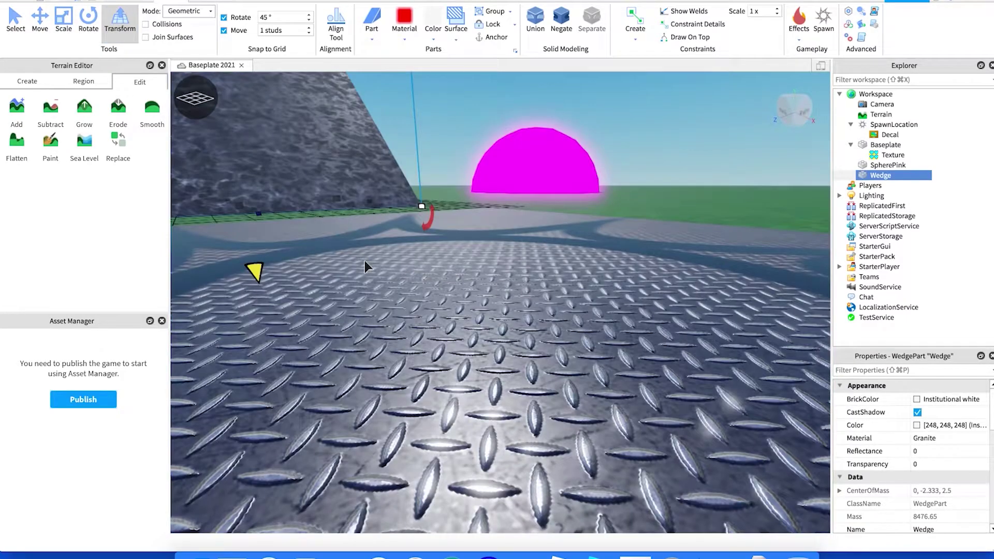
pyautogui.scroll(-7, 363, 260)
pyautogui.scroll(-3, 363, 261)
pyautogui.moveTo(316, 278); pyautogui.dragTo(316, 278, button='right')
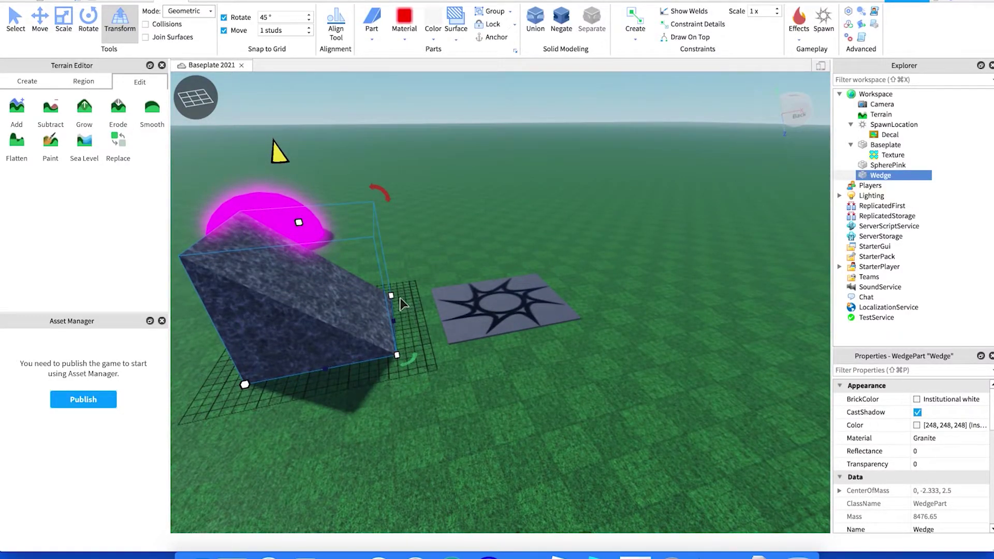
pyautogui.moveTo(393, 302)
pyautogui.mouseDown()
pyautogui.moveTo(375, 304)
pyautogui.moveTo(400, 303)
pyautogui.mouseUp()
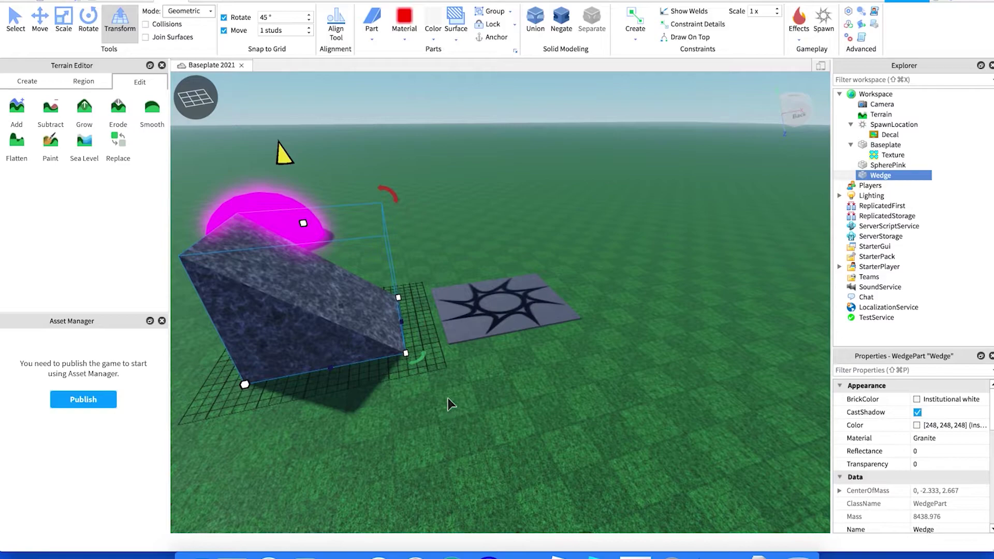
pyautogui.moveTo(331, 368)
pyautogui.mouseDown()
pyautogui.moveTo(339, 409)
pyautogui.moveTo(337, 352)
pyautogui.mouseUp()
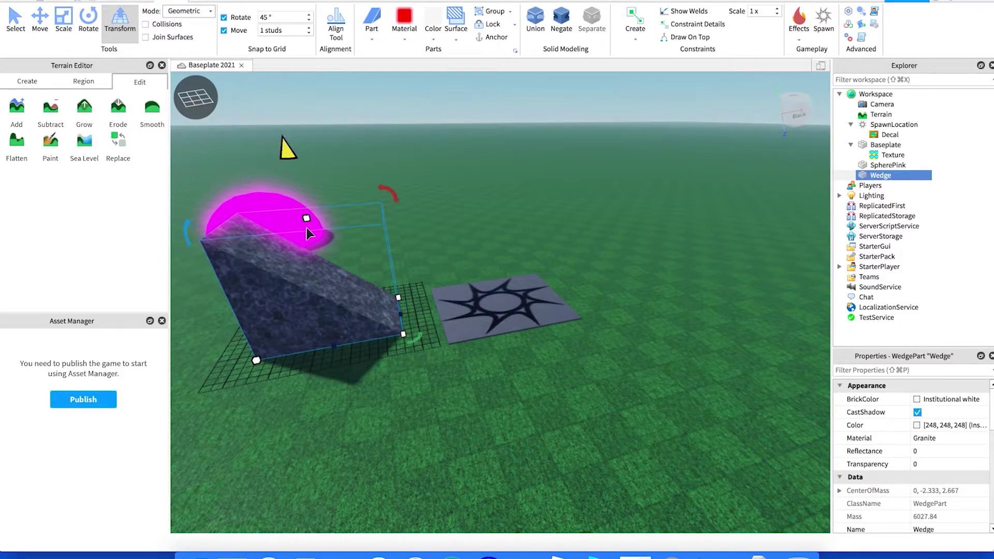
pyautogui.moveTo(389, 193); pyautogui.dragTo(377, 212)
pyautogui.moveTo(562, 201); pyautogui.dragTo(561, 204, button='right')
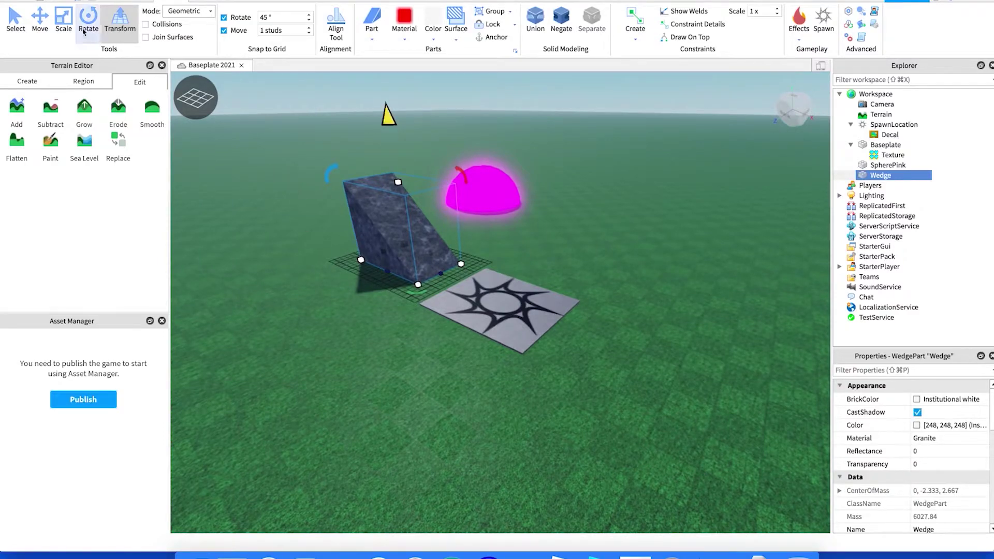
# Return to the Select tool and move the wedge across the grass up to the edge of the spawn plate.
pyautogui.click(37, 23)
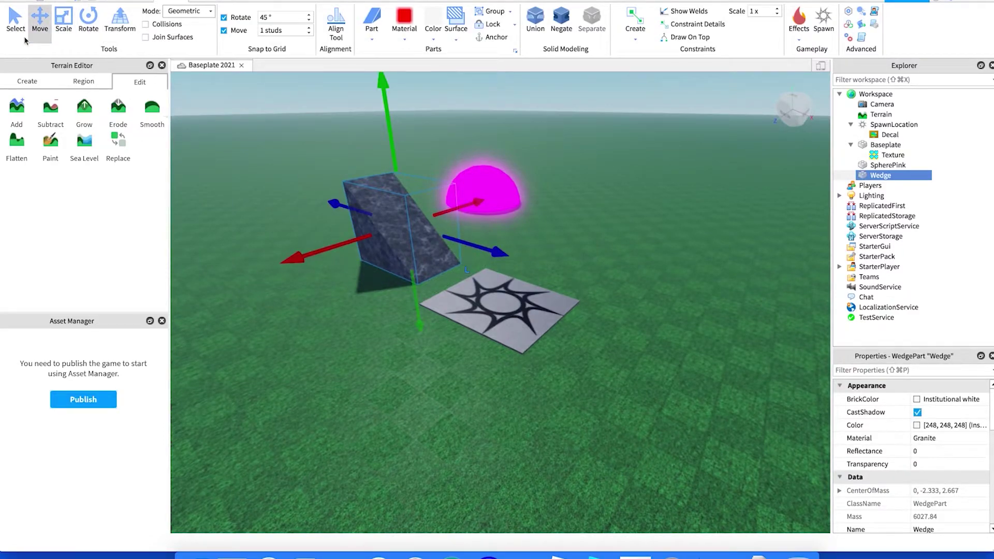
pyautogui.click(15, 20)
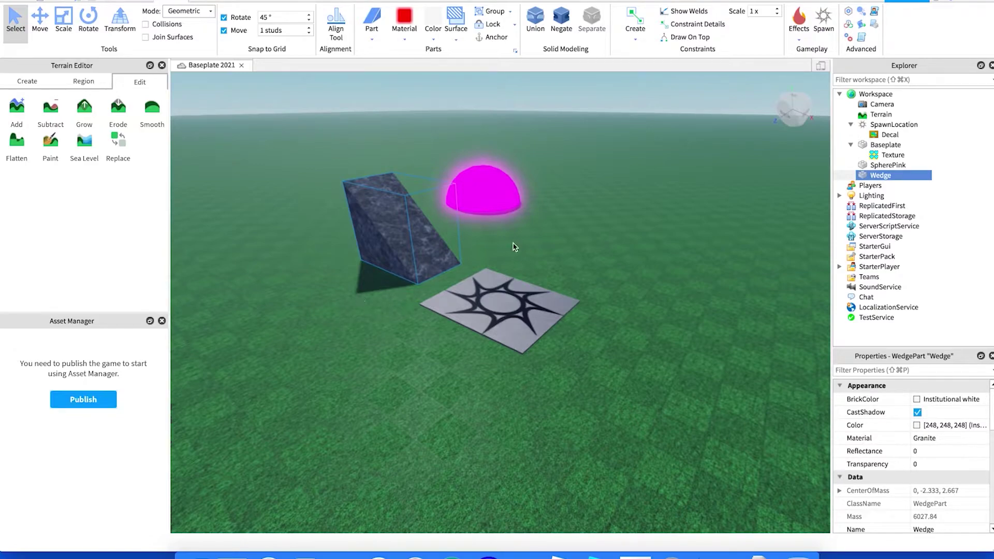
pyautogui.moveTo(510, 244); pyautogui.dragTo(510, 243, button='right')
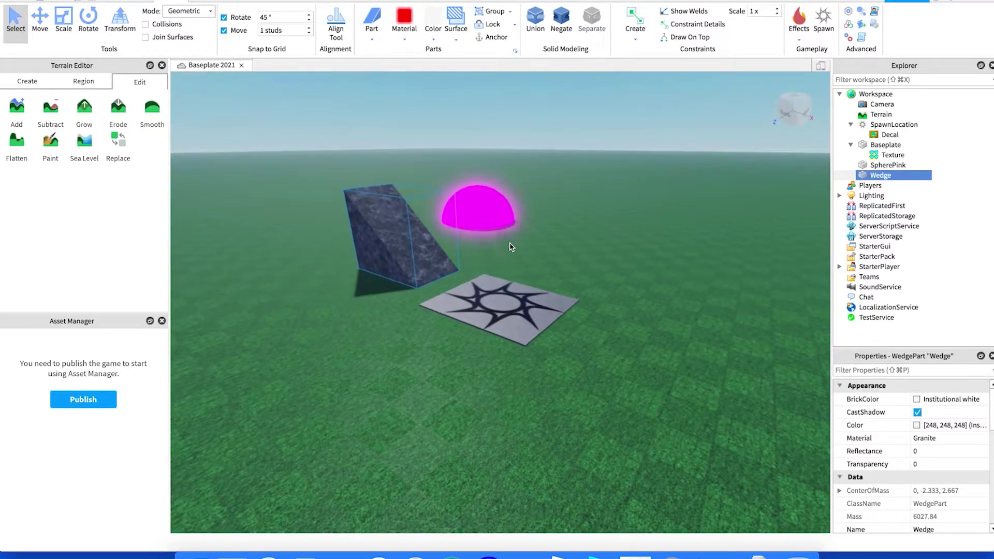
pyautogui.scroll(-5, 511, 247)
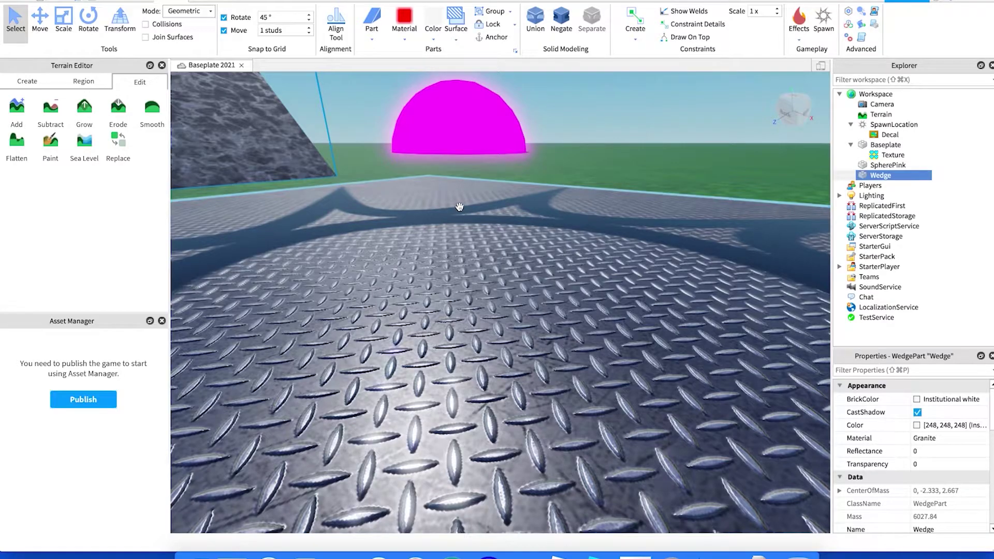
pyautogui.moveTo(479, 192); pyautogui.dragTo(479, 195, button='right')
pyautogui.scroll(3, 478, 192)
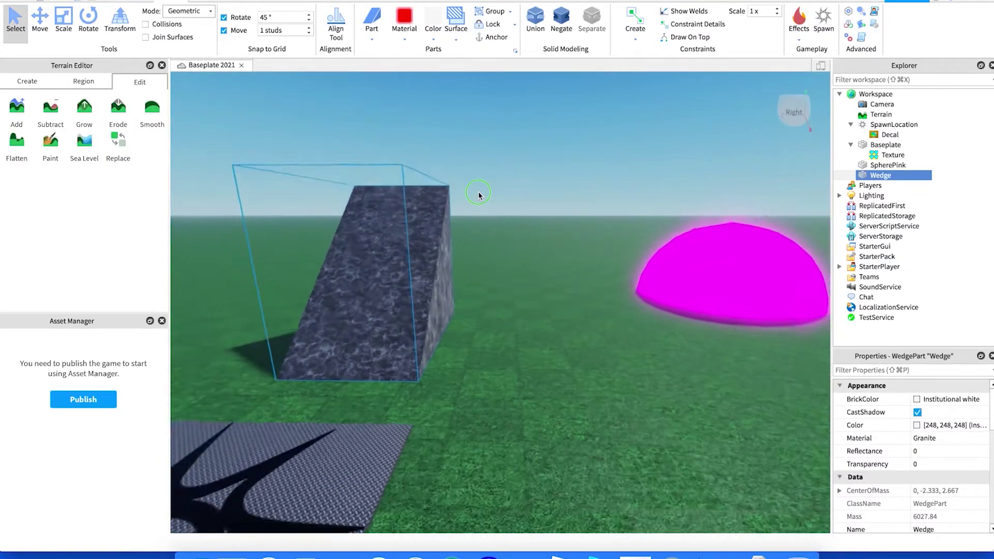
pyautogui.scroll(-3, 479, 195)
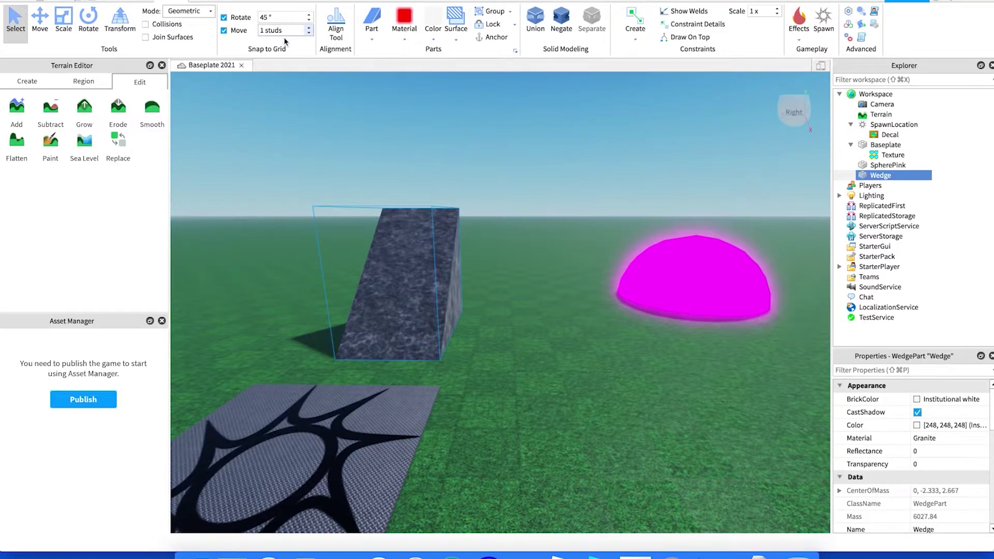
pyautogui.moveTo(401, 260); pyautogui.dragTo(400, 341)
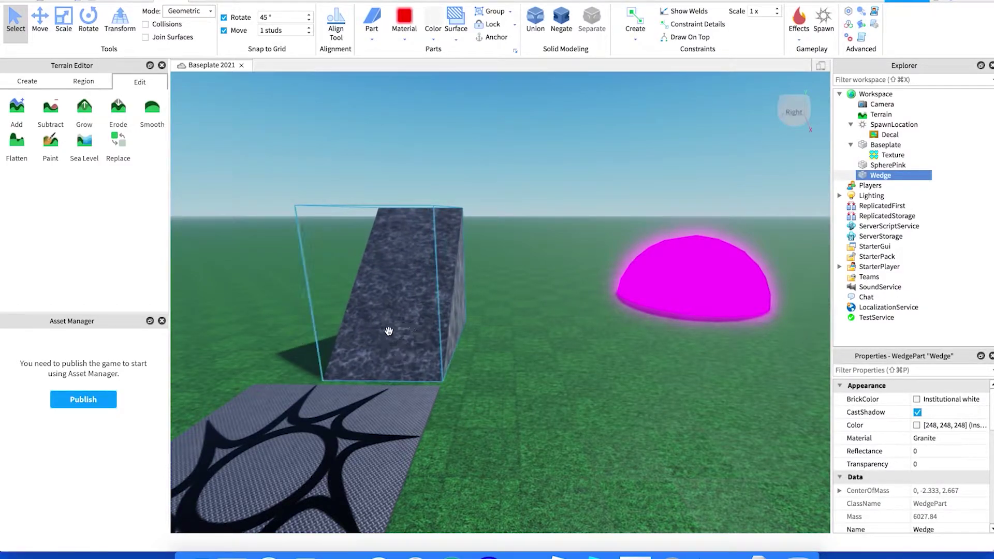
# Set the move snapping increment to 1 stud and deselect the wedge.
pyautogui.click(284, 32)
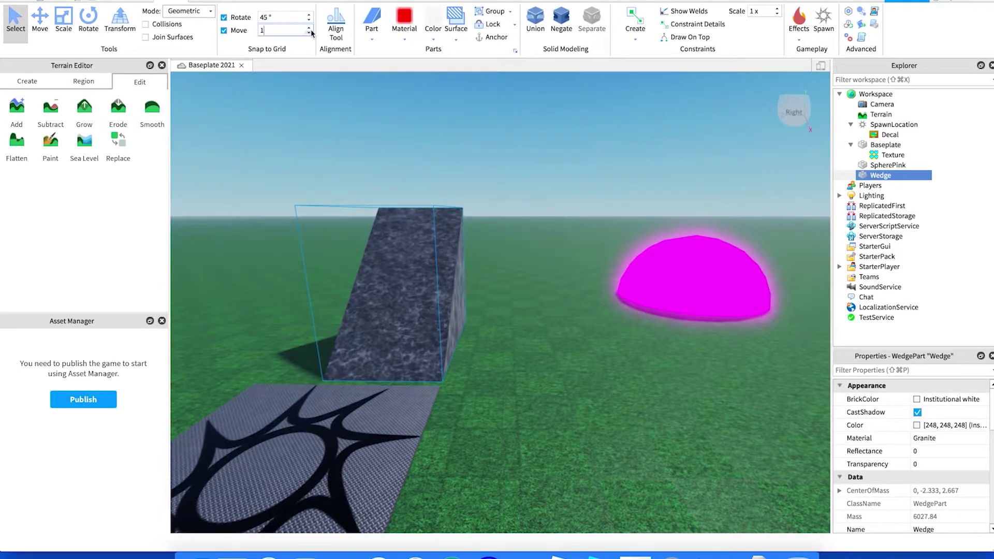
pyautogui.doubleClick(263, 29)
pyautogui.write('1')
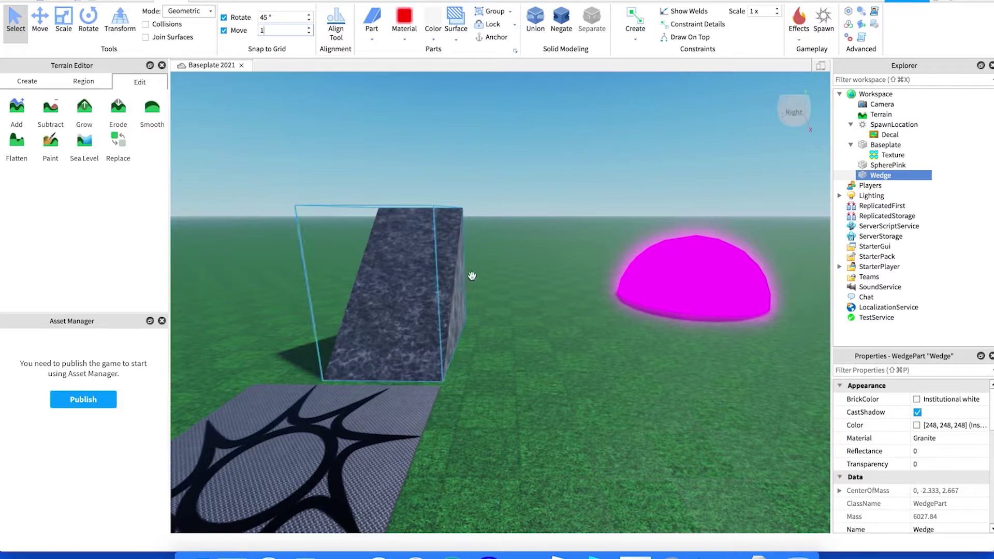
pyautogui.click(497, 308)
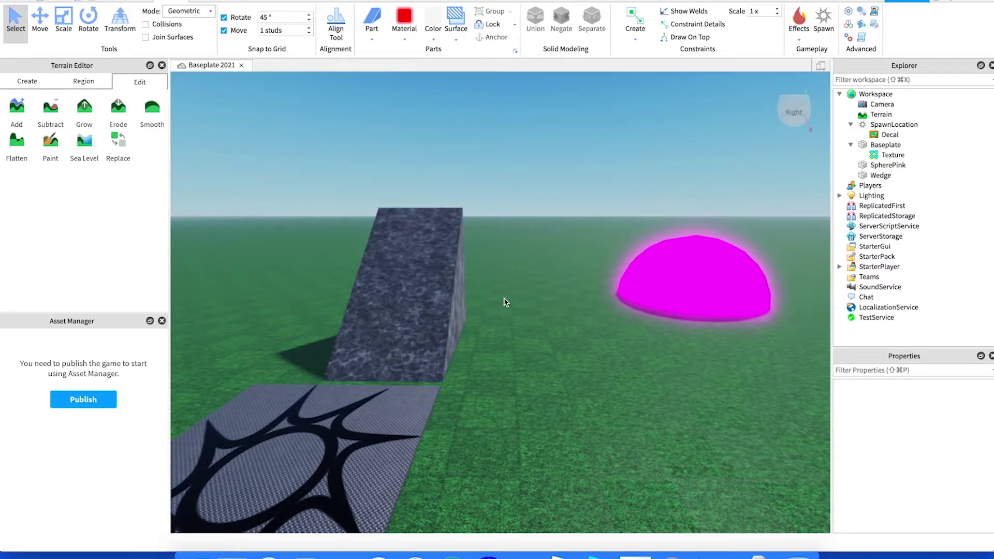
# Select the wedge and look through the surface types available for parts, leaving its surface as it is.
pyautogui.click(439, 284)
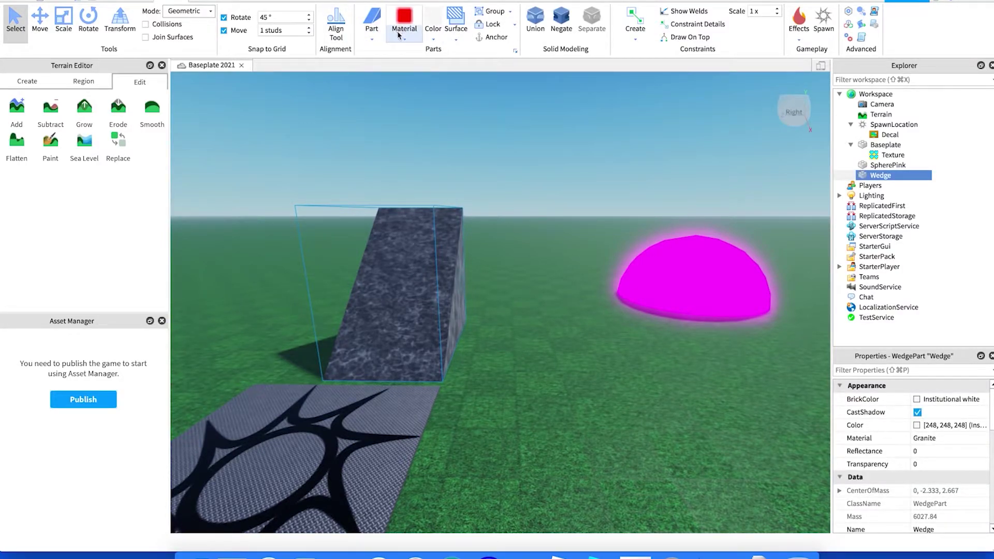
pyautogui.click(456, 40)
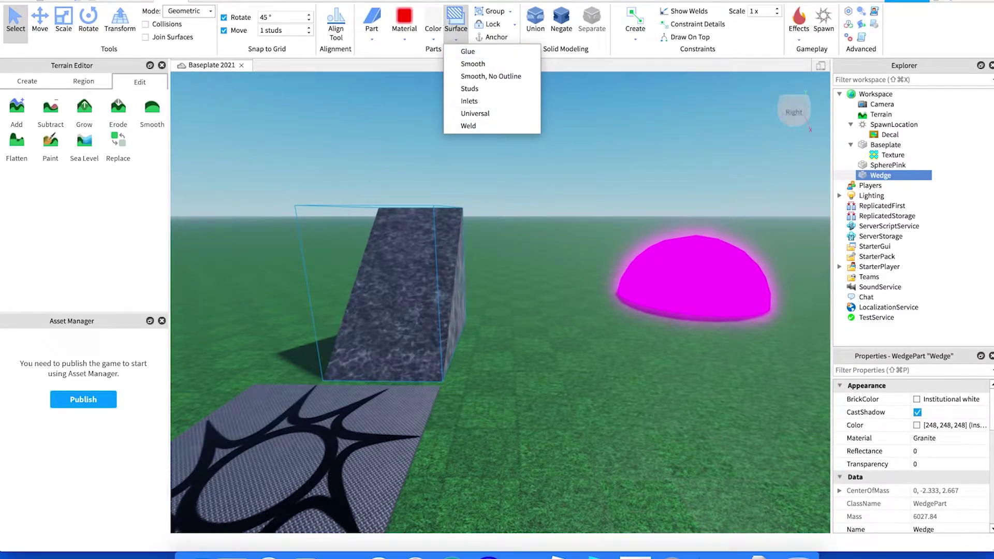
pyautogui.click(571, 3)
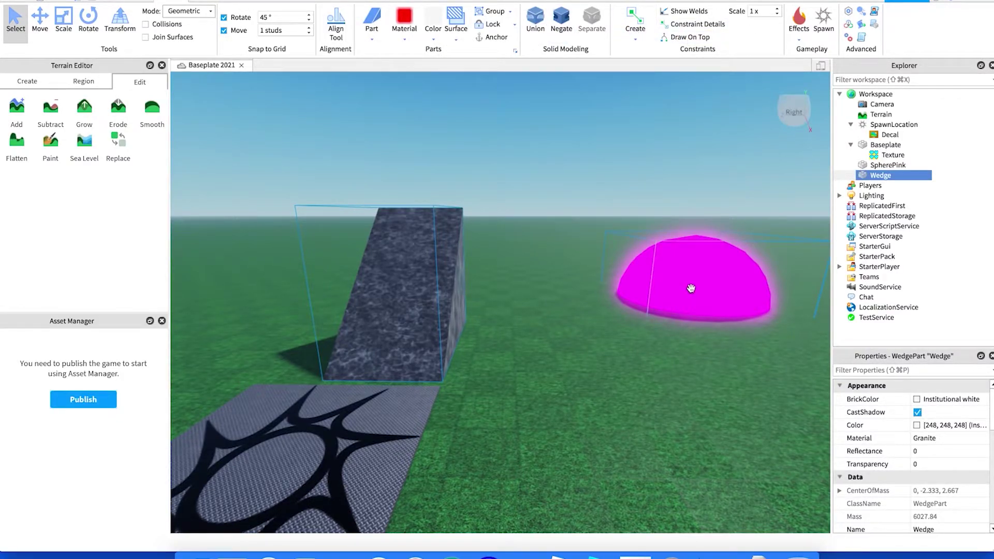
# Move the half-buried pink sphere out of the ground to the wedge, and place it on the open grass beside the wedge.
pyautogui.moveTo(704, 286); pyautogui.dragTo(533, 364)
pyautogui.click(382, 311)
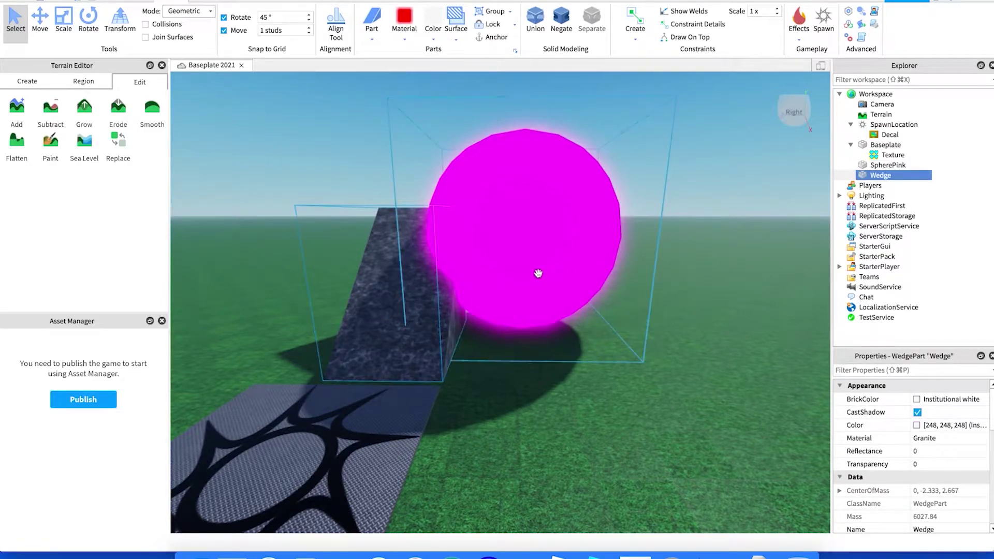
pyautogui.moveTo(542, 249); pyautogui.dragTo(468, 339)
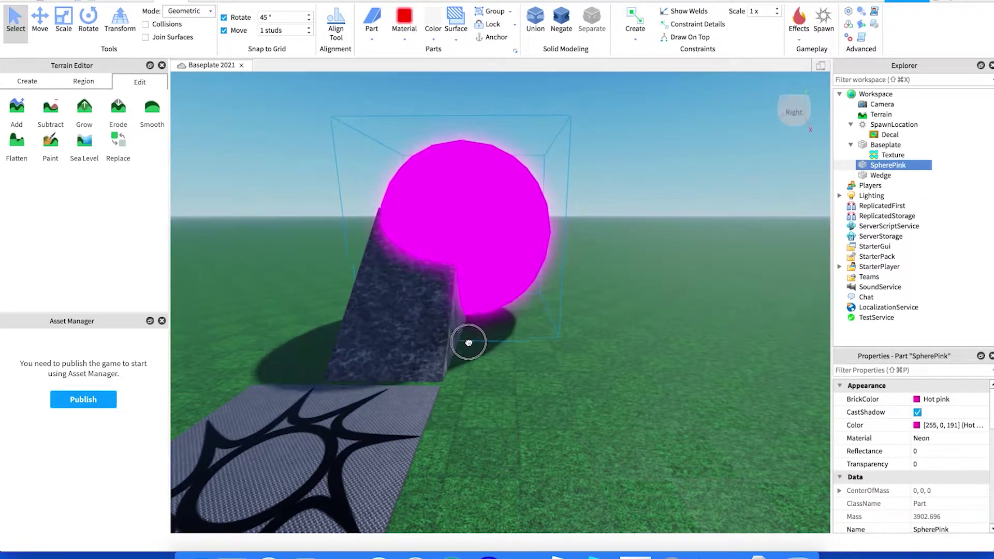
pyautogui.click(881, 175)
pyautogui.click(883, 167)
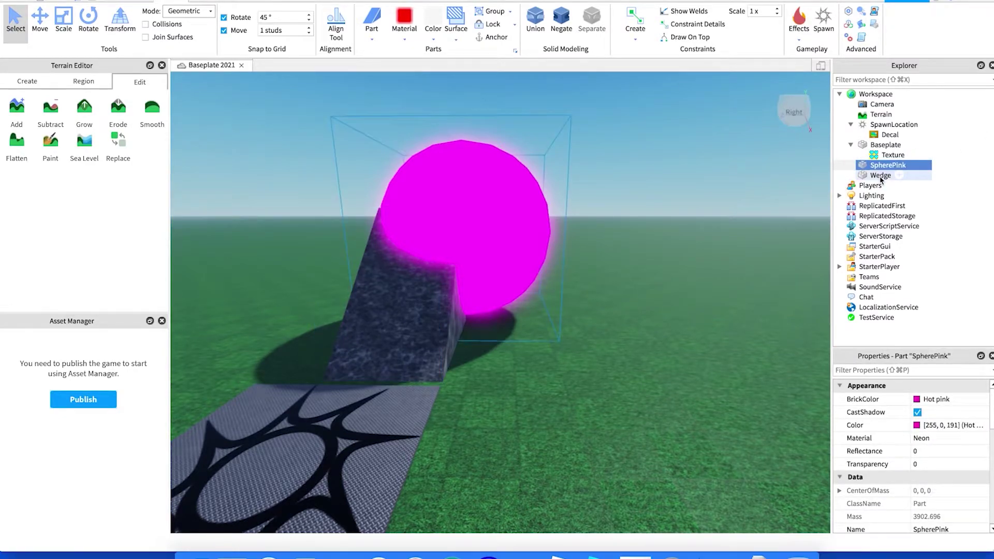
pyautogui.click(880, 175)
pyautogui.moveTo(530, 253); pyautogui.dragTo(744, 343)
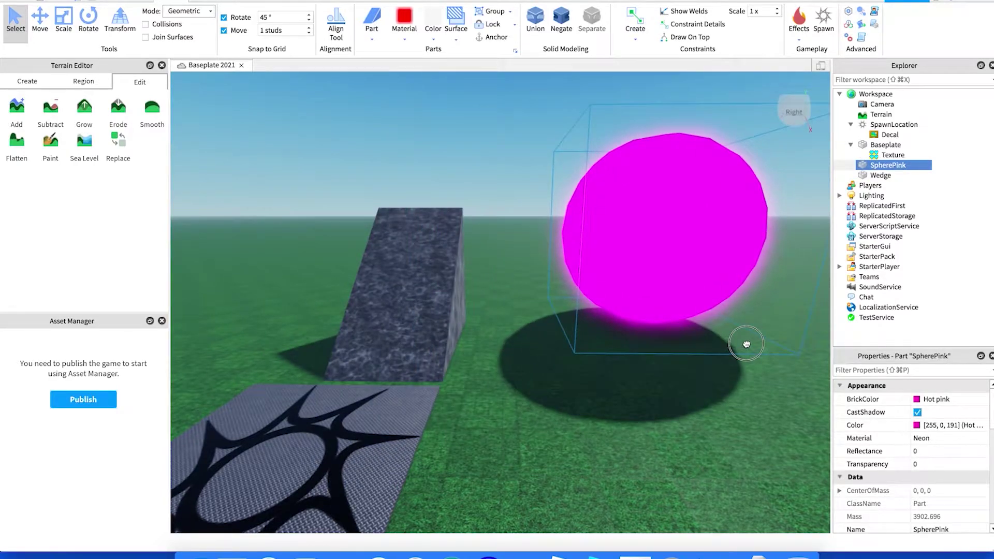
pyautogui.click(556, 403)
pyautogui.scroll(-5, 502, 352)
pyautogui.scroll(4, 501, 353)
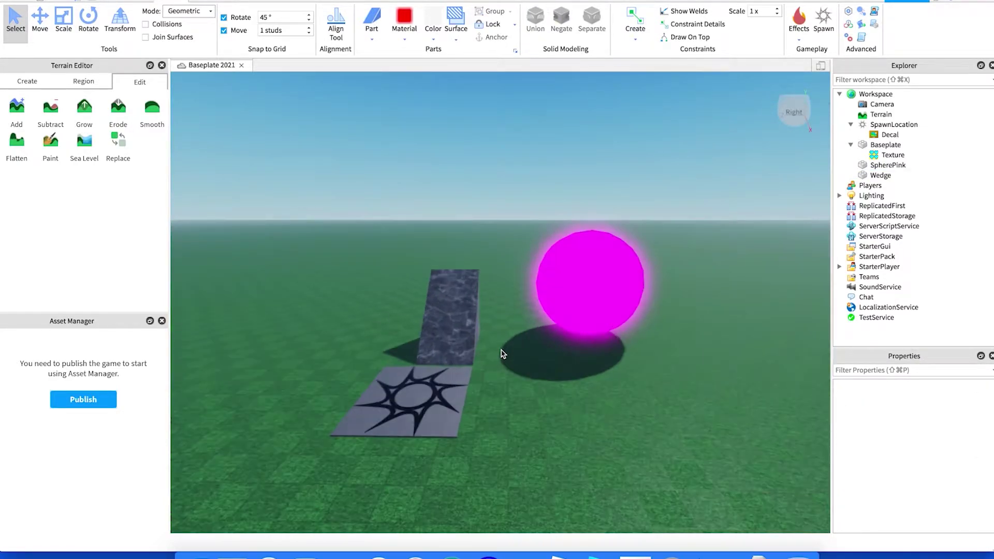
pyautogui.moveTo(502, 396); pyautogui.dragTo(502, 397, button='right')
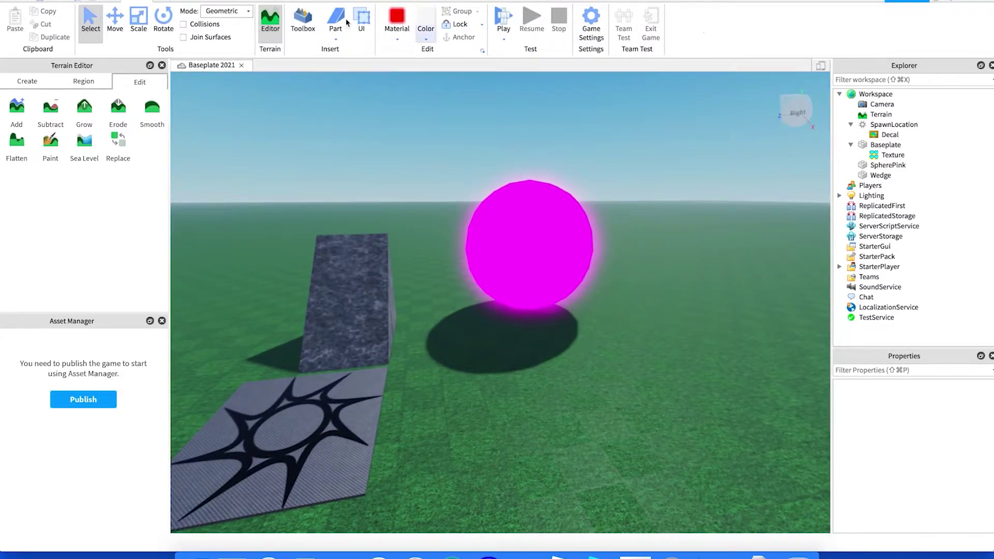
# Add a Fire effect to the pink sphere.
pyautogui.click(174, 1)
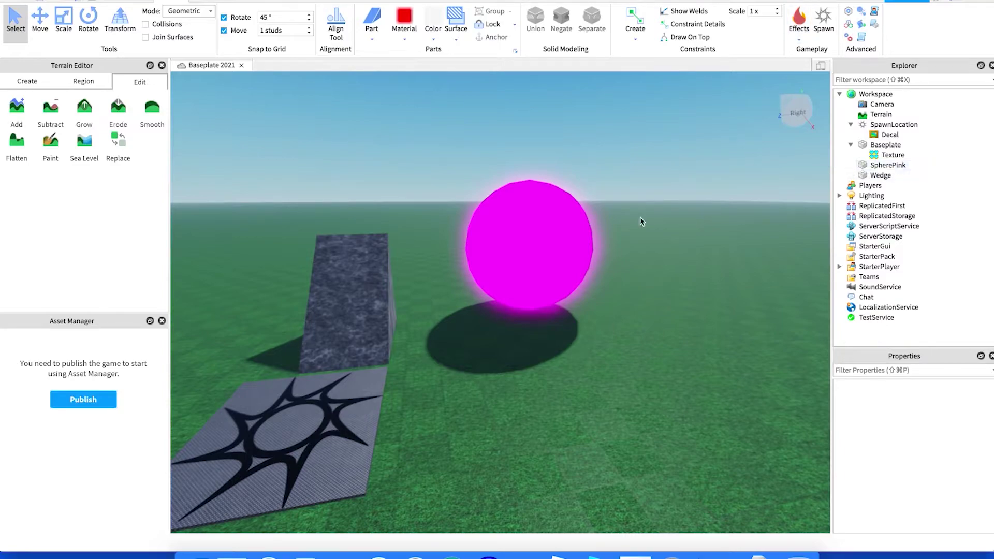
pyautogui.click(524, 245)
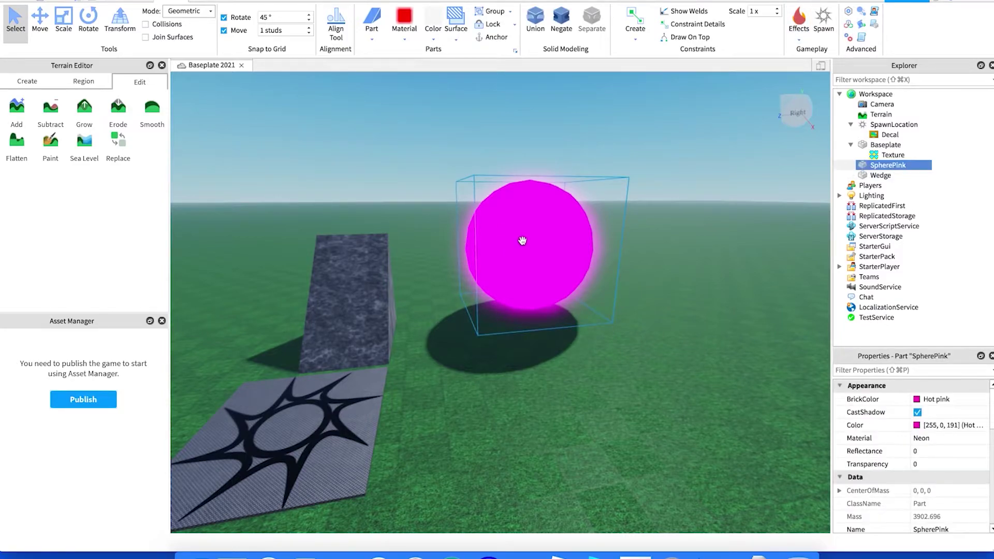
pyautogui.click(800, 32)
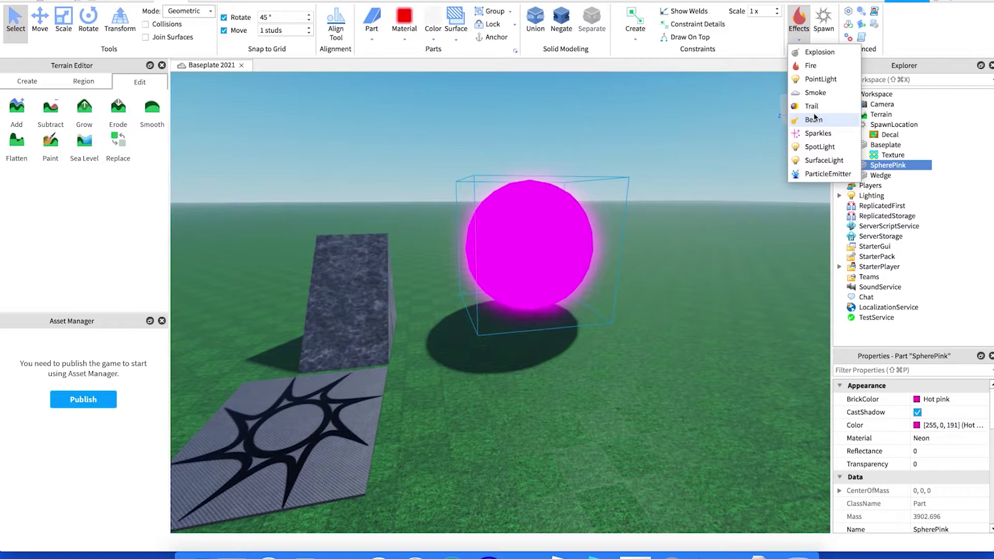
pyautogui.click(820, 65)
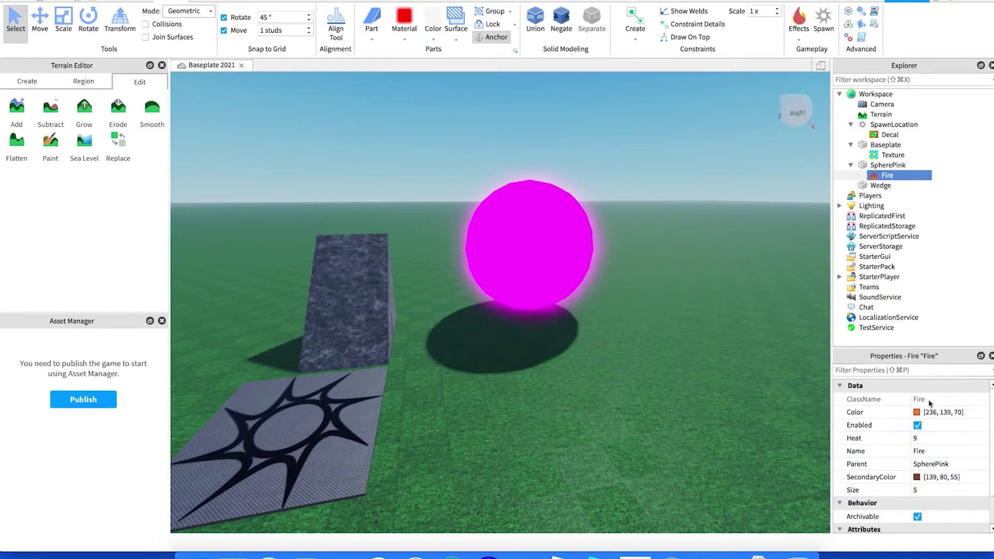
# Set the size of the sphere's Fire effect to 15 and check its other properties, such as Heat.
pyautogui.click(918, 490)
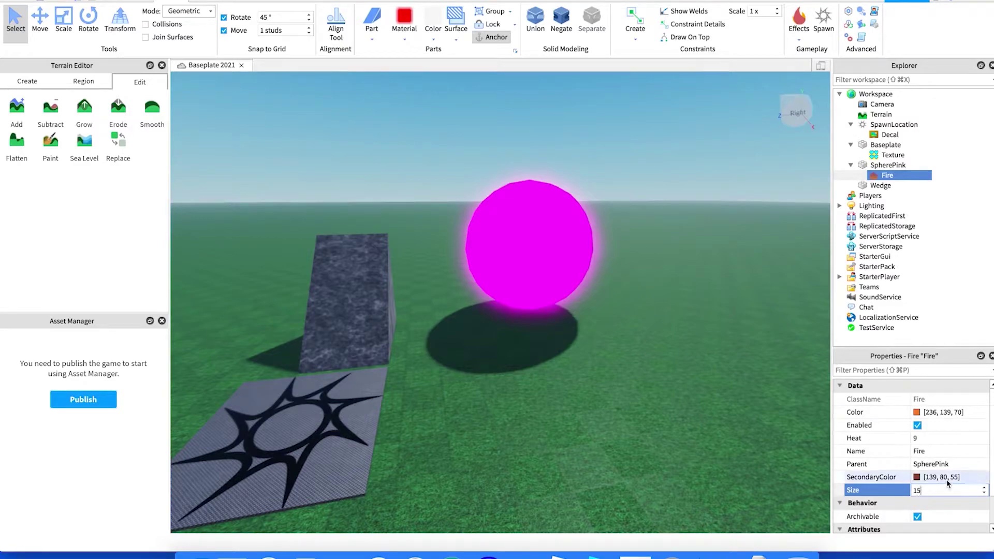
pyautogui.click(952, 439)
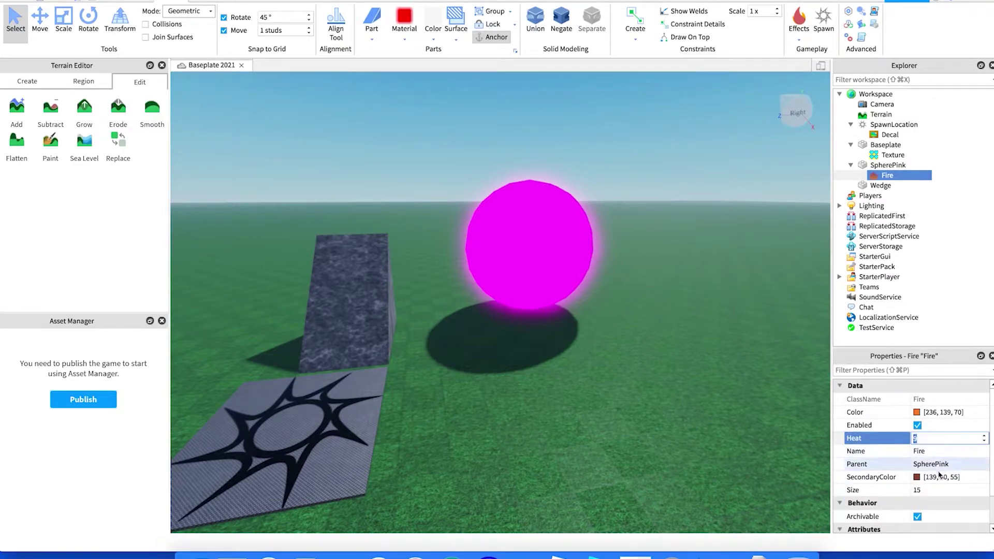
pyautogui.scroll(-3, 947, 466)
pyautogui.scroll(3, 945, 470)
pyautogui.click(946, 492)
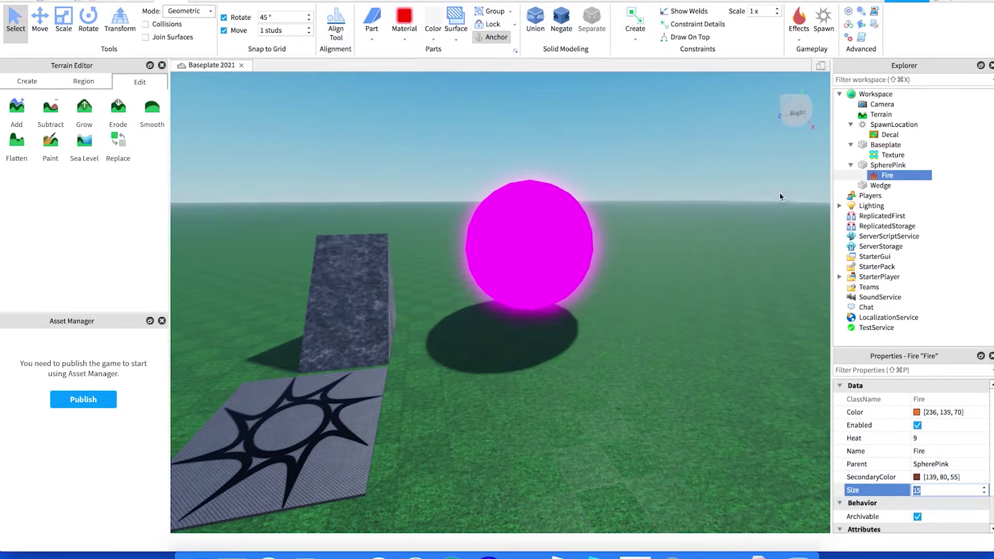
# Start a play test of the place with the Fire effect on the sphere.
pyautogui.click(137, 1)
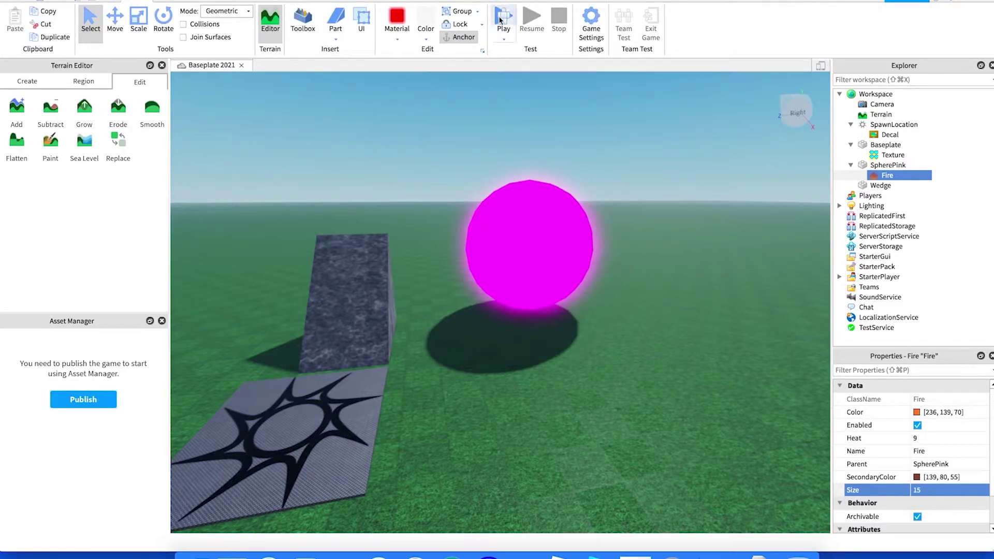
pyautogui.press('F5')
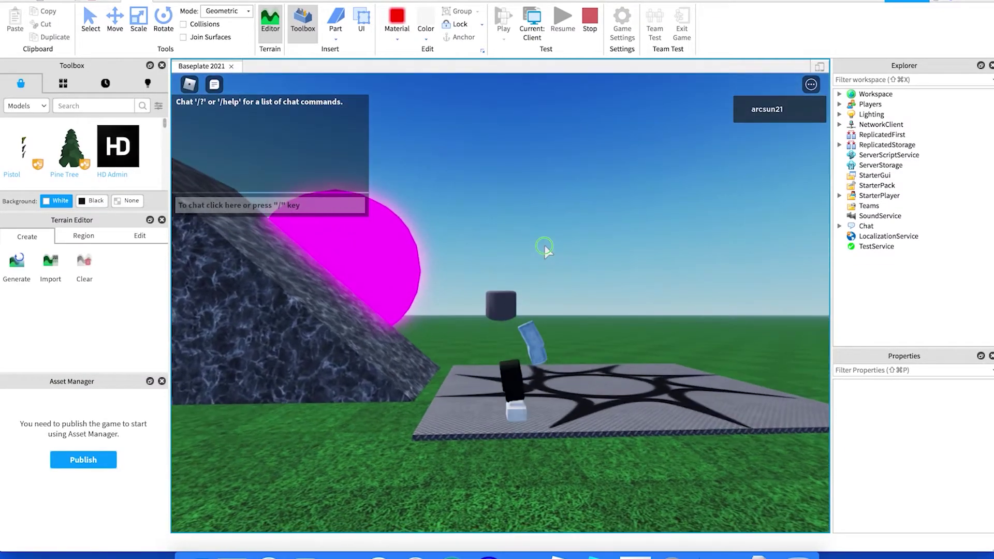
# Walk the character past the pink sphere and up the wedge to look for the fire, and stop the play test.
pyautogui.press('w')
pyautogui.press('d')
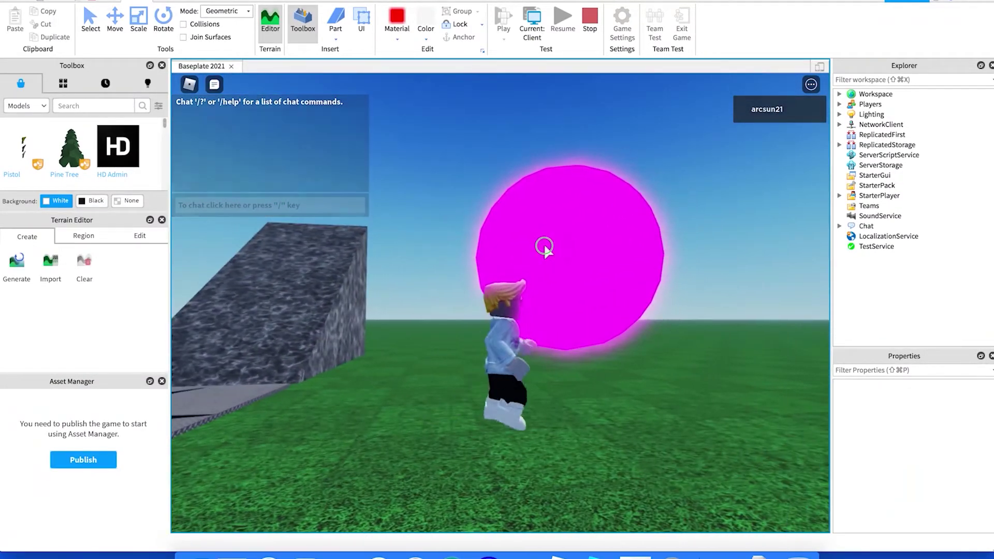
pyautogui.press('a')
pyautogui.press('space')
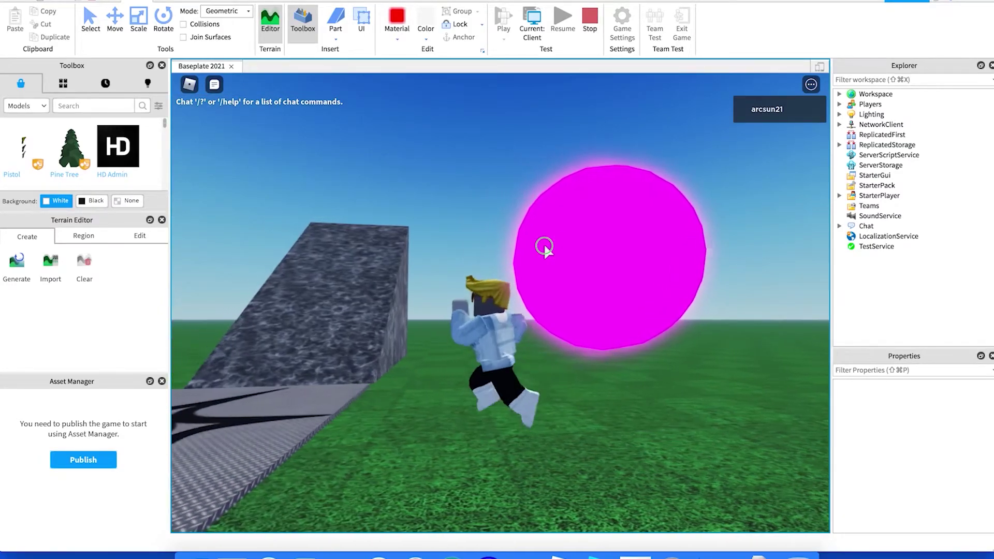
pyautogui.press('w')
pyautogui.press('w')
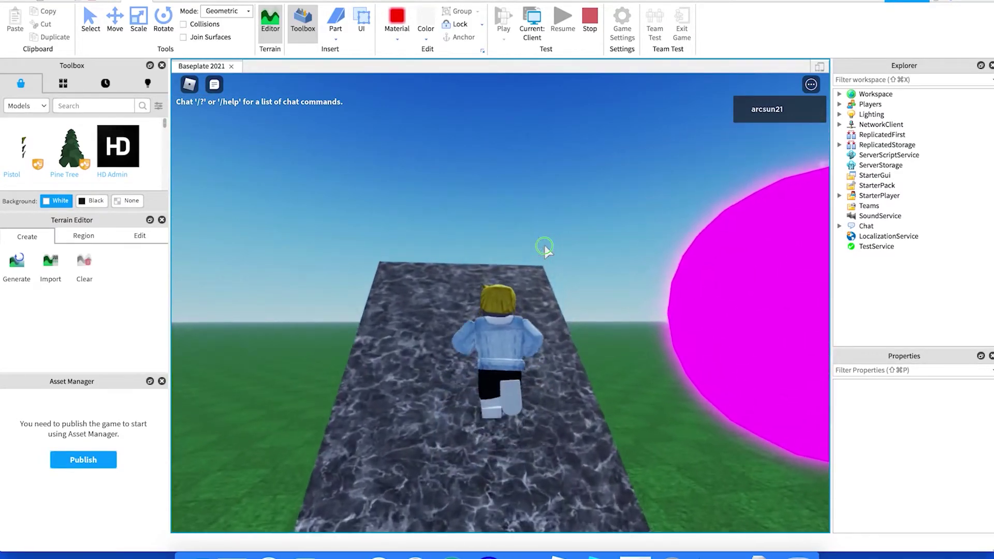
pyautogui.moveTo(544, 246); pyautogui.dragTo(545, 247, button='right')
pyautogui.press('w')
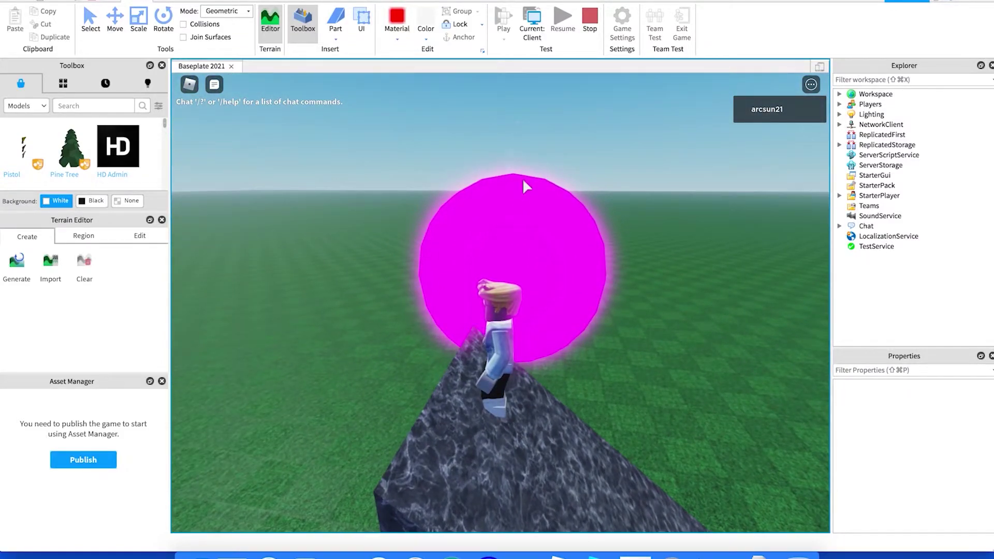
pyautogui.scroll(5, 523, 179)
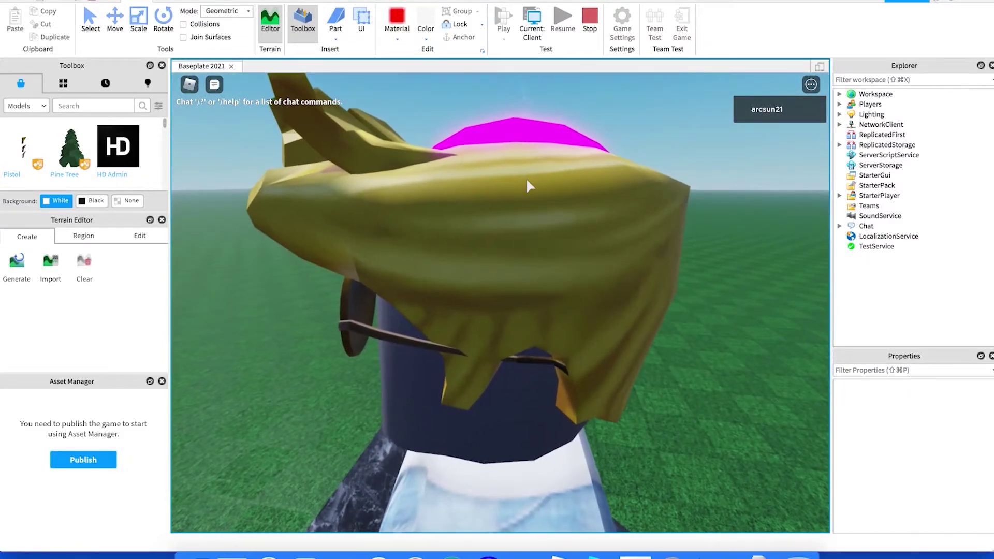
pyautogui.scroll(-10, 526, 179)
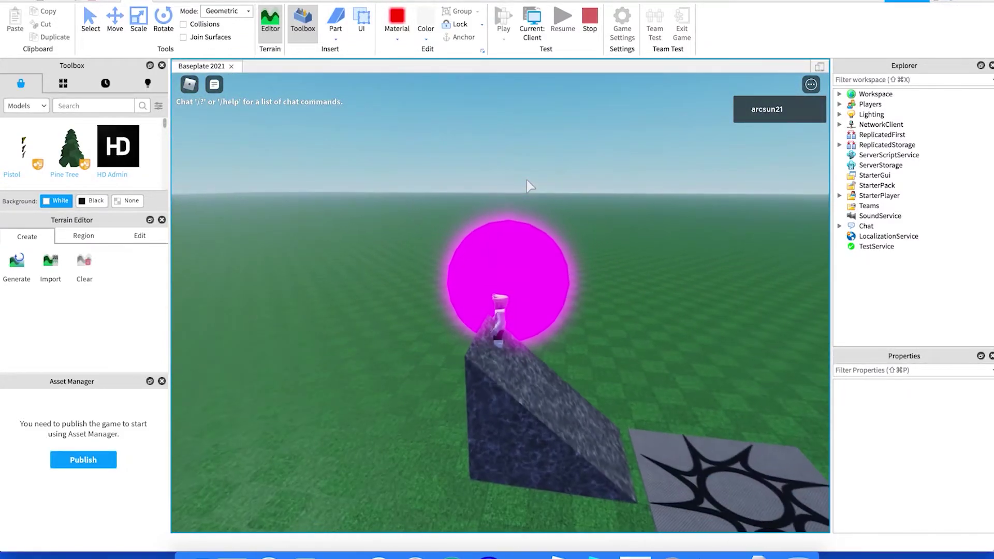
pyautogui.moveTo(583, 234); pyautogui.dragTo(584, 234, button='right')
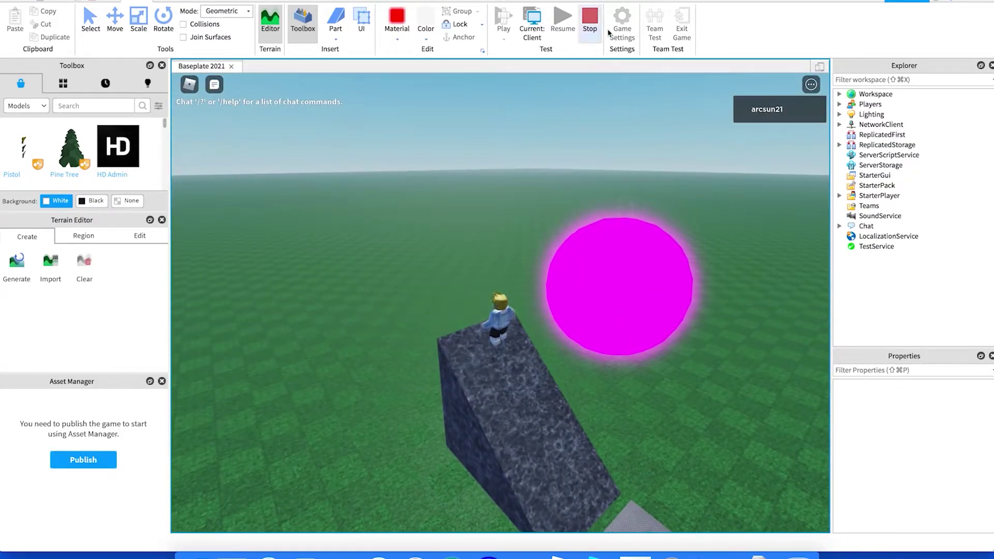
pyautogui.click(588, 20)
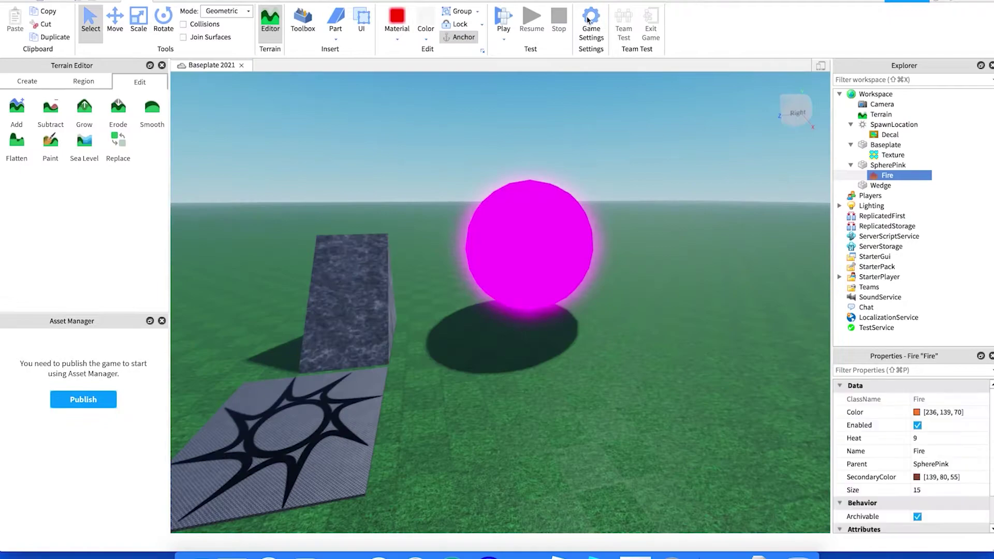
# Raise the size of the sphere's Fire effect to 30, the highest value it accepts.
pyautogui.click(931, 492)
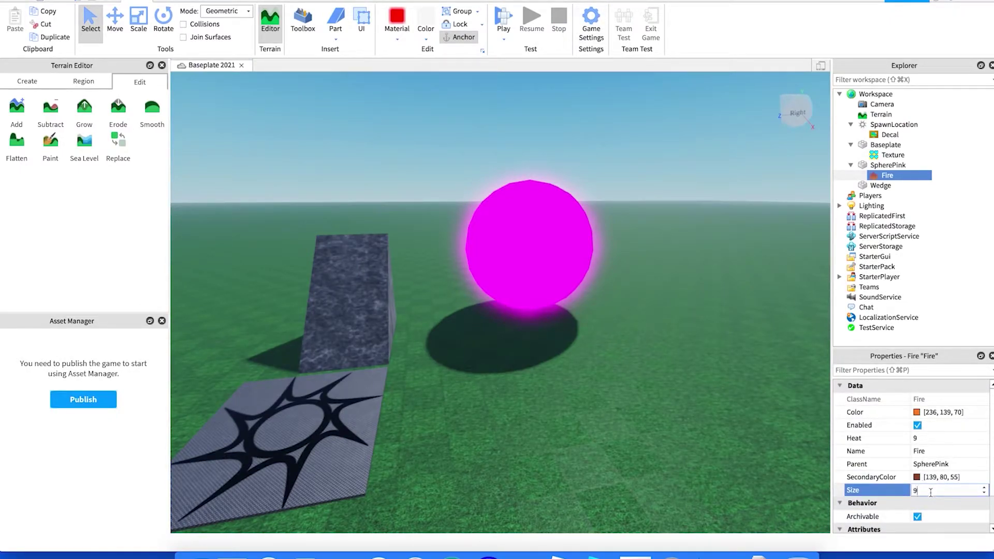
pyautogui.write('90')
pyautogui.click(964, 450)
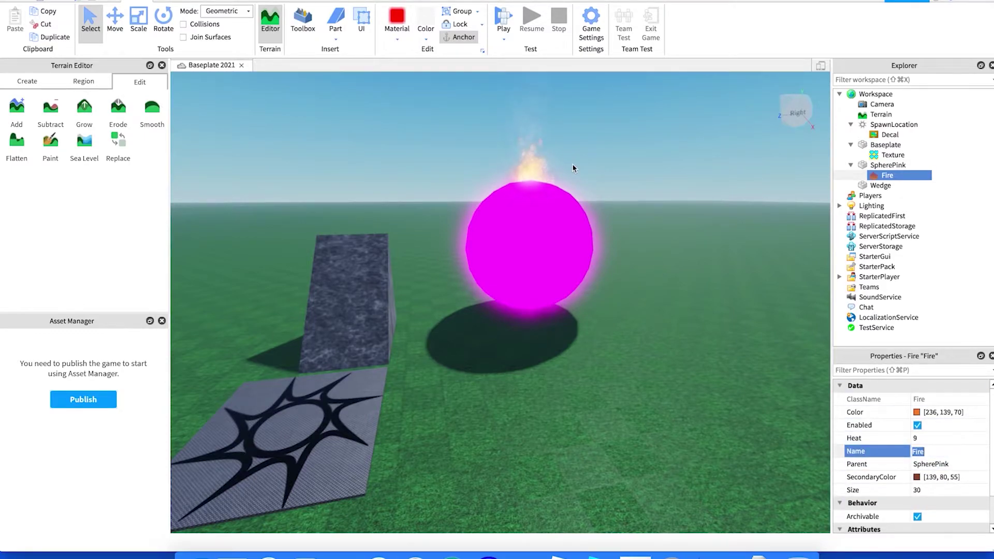
pyautogui.moveTo(574, 201); pyautogui.dragTo(574, 202, button='right')
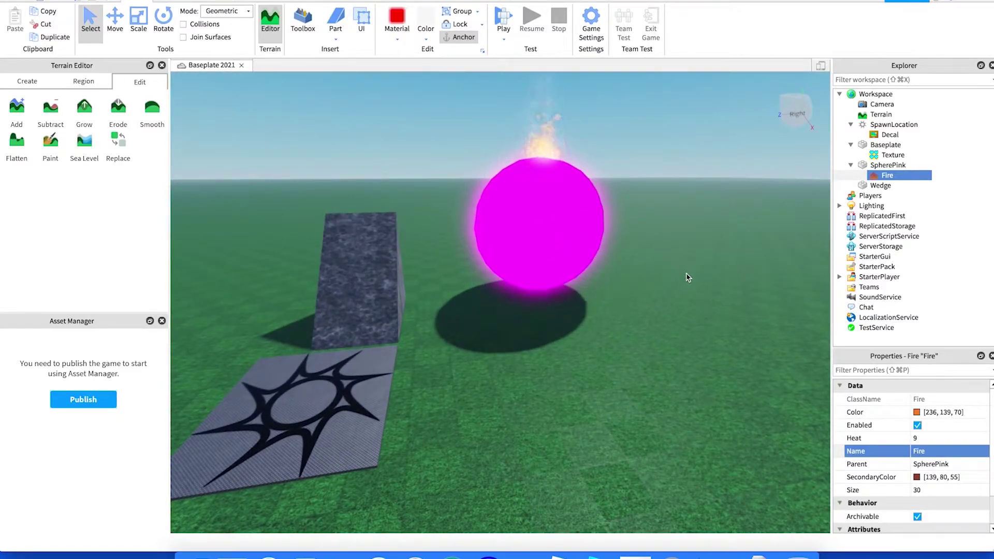
pyautogui.click(930, 491)
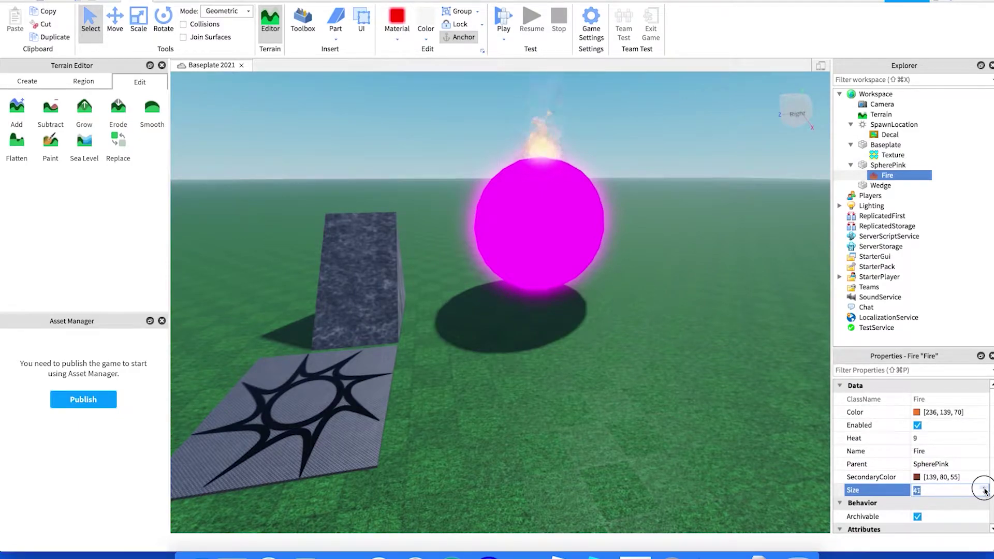
pyautogui.click(959, 462)
pyautogui.click(929, 493)
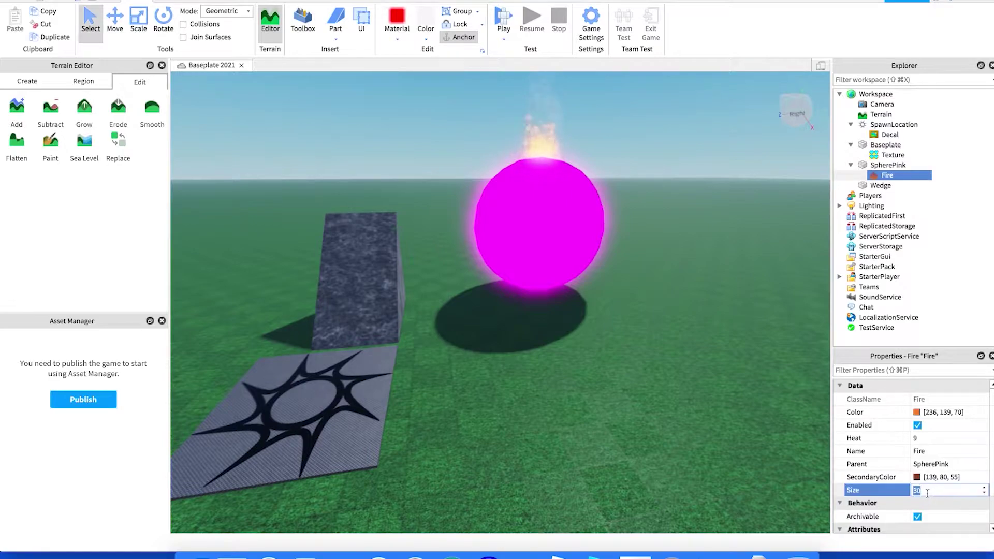
# Scale the pink sphere down from its upper side so more of the fire shows above it.
pyautogui.click(546, 225)
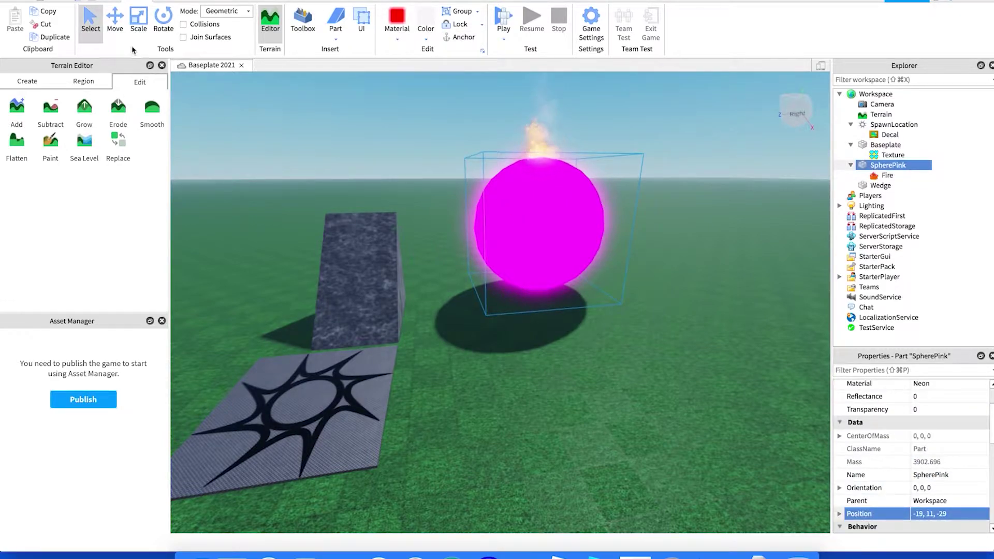
pyautogui.click(138, 19)
pyautogui.moveTo(549, 147); pyautogui.dragTo(539, 171)
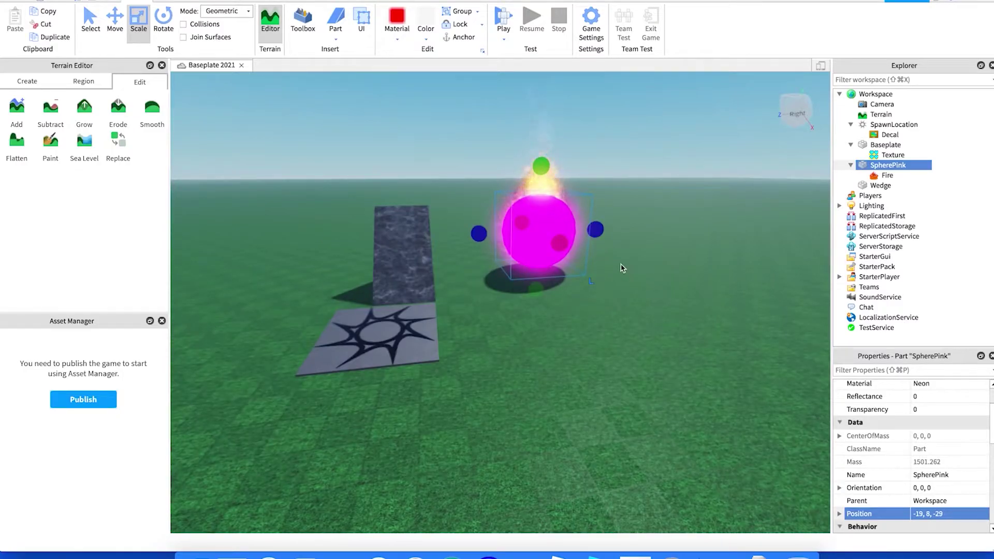
pyautogui.scroll(5, 617, 244)
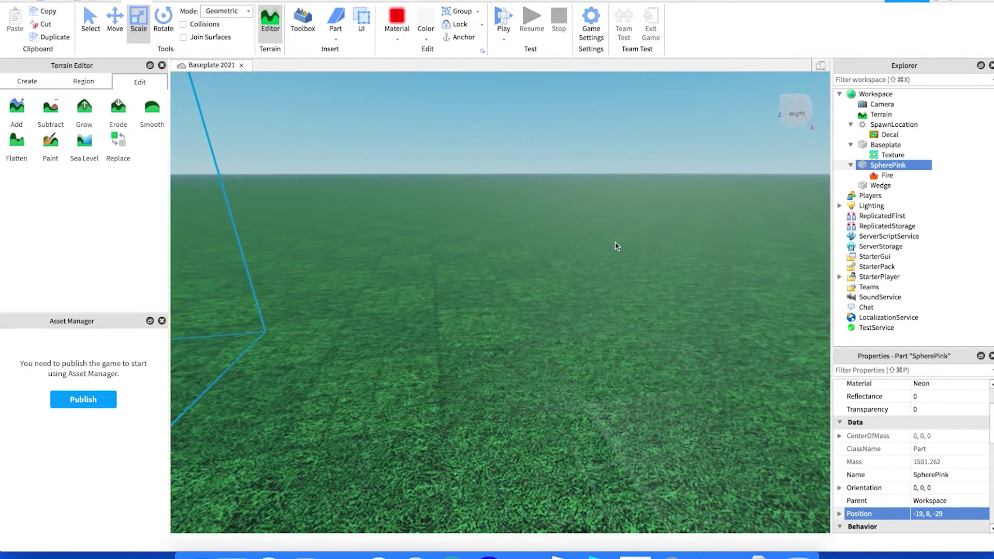
# Examine the fire on the smaller pink sphere up close and from farther away.
pyautogui.scroll(-3, 617, 245)
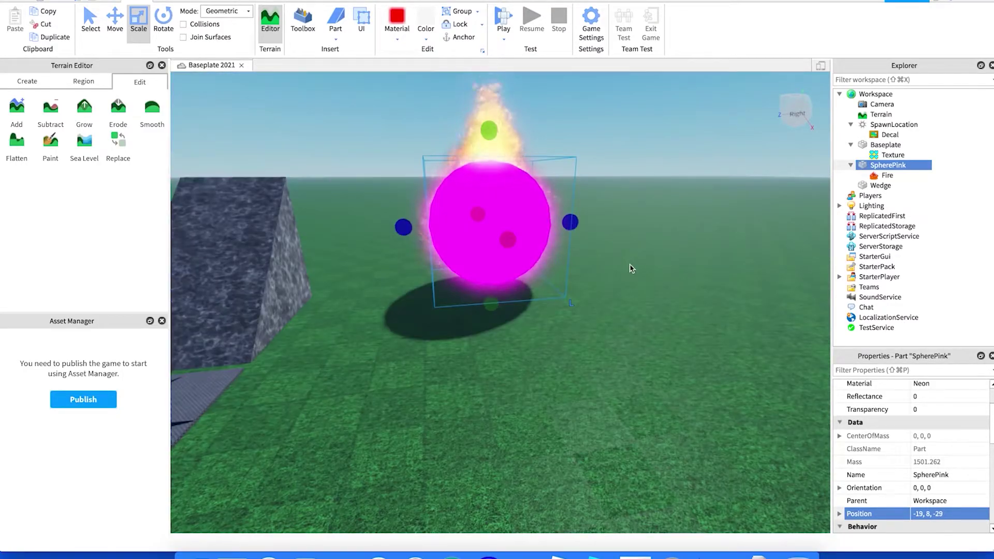
pyautogui.click(647, 242)
pyautogui.moveTo(648, 242); pyautogui.dragTo(649, 245, button='right')
pyautogui.scroll(-4, 648, 246)
pyautogui.scroll(3, 649, 245)
pyautogui.press('a')
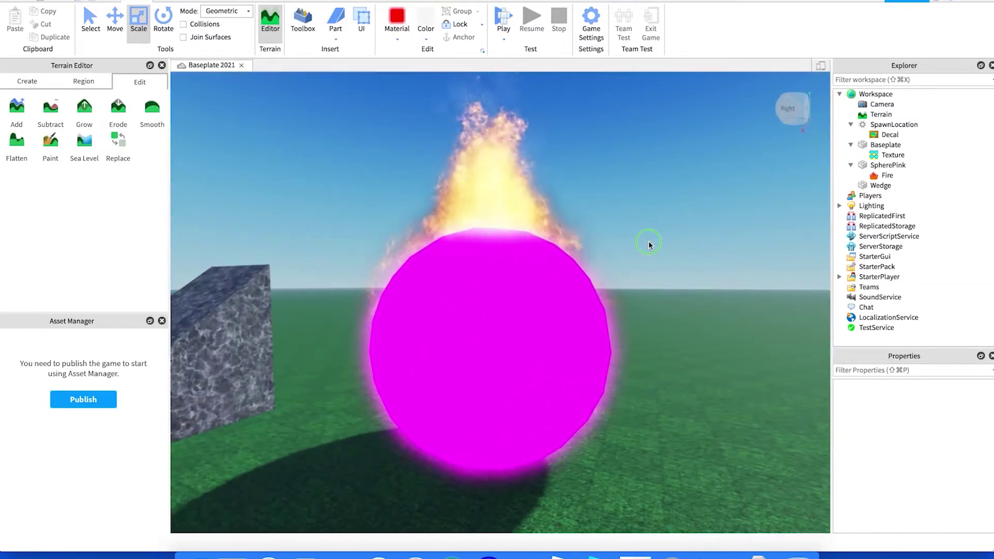
pyautogui.press('s')
pyautogui.moveTo(648, 244); pyautogui.dragTo(649, 243, button='right')
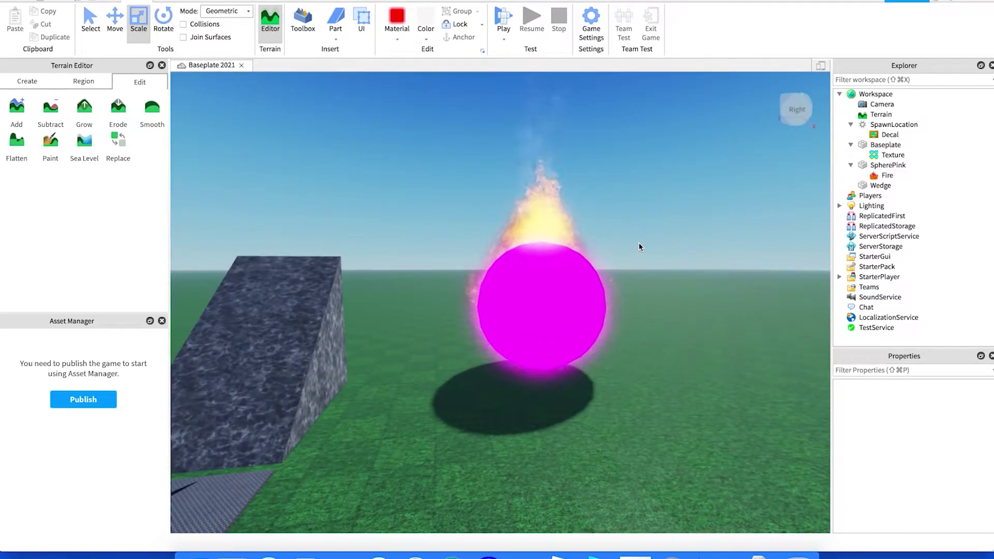
# Add a Sparkles effect to the granite wedge and view it from the wedge's side.
pyautogui.click(569, 295)
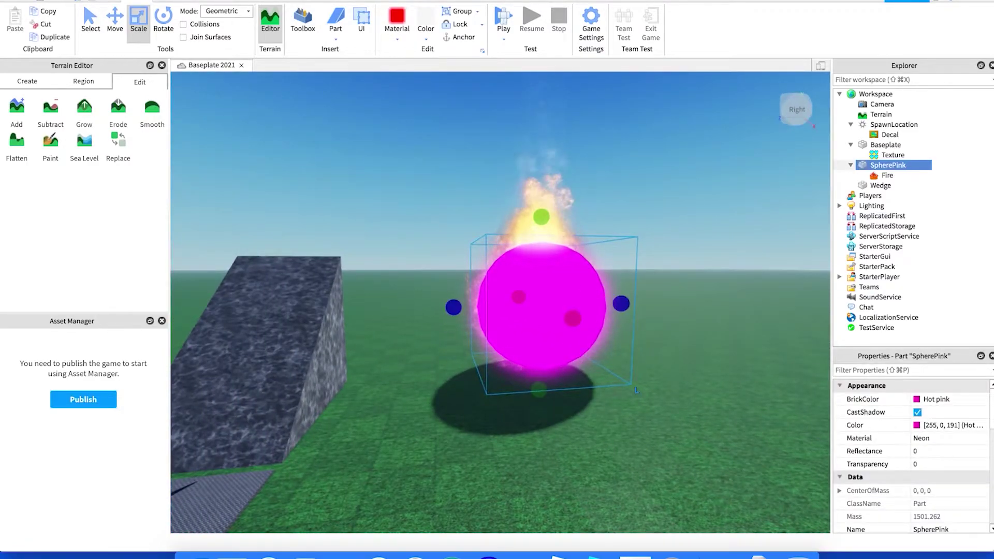
pyautogui.click(171, 1)
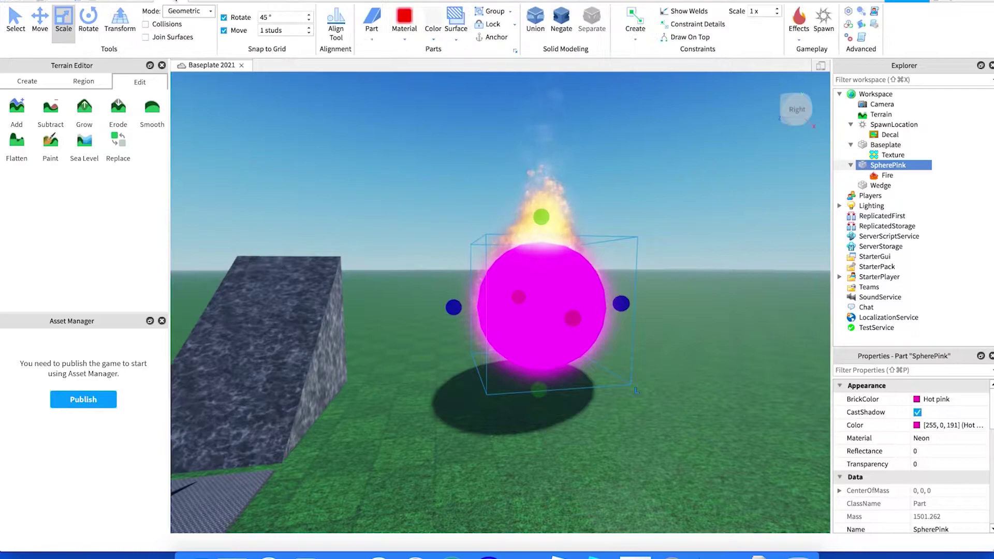
pyautogui.click(298, 348)
pyautogui.click(798, 25)
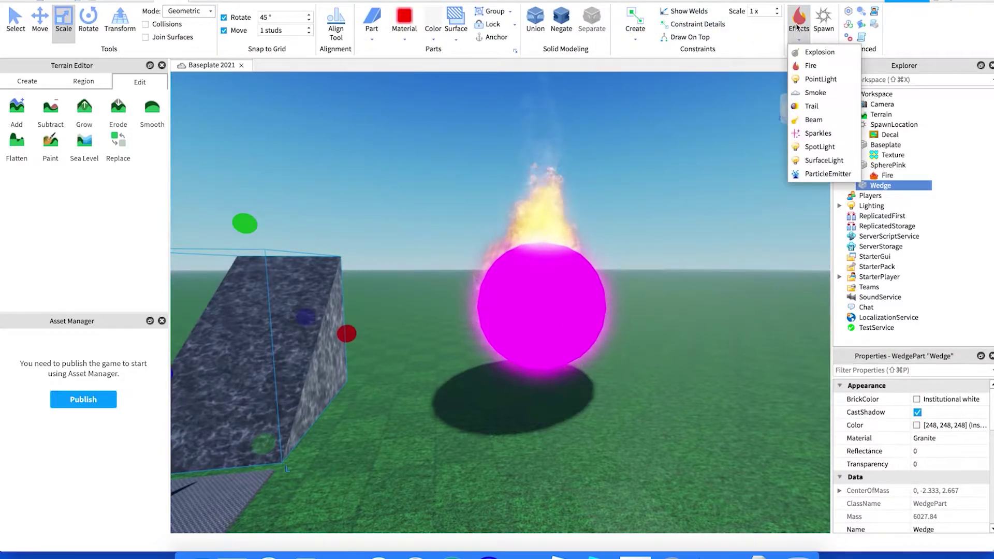
pyautogui.click(817, 134)
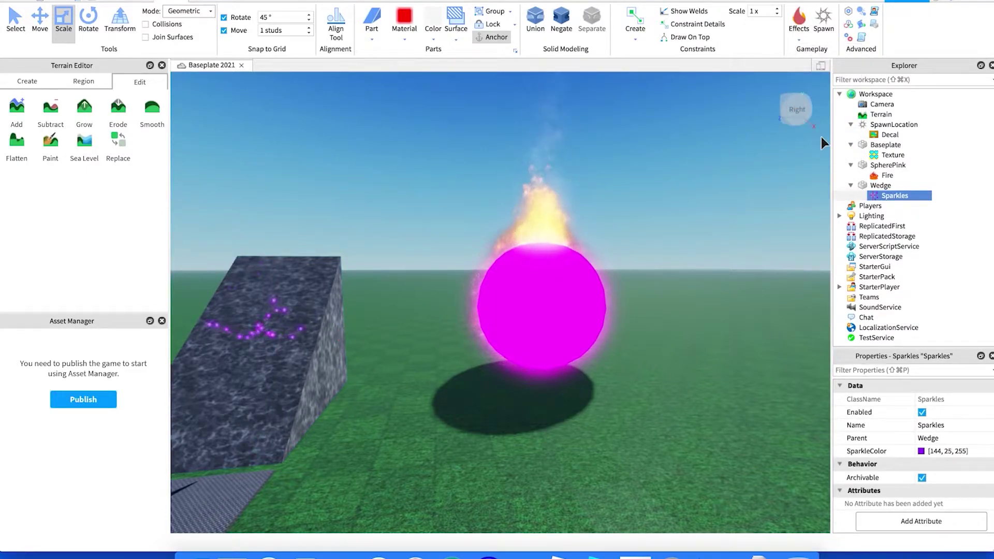
pyautogui.press('a')
pyautogui.moveTo(329, 406); pyautogui.dragTo(331, 407, button='right')
pyautogui.press('w')
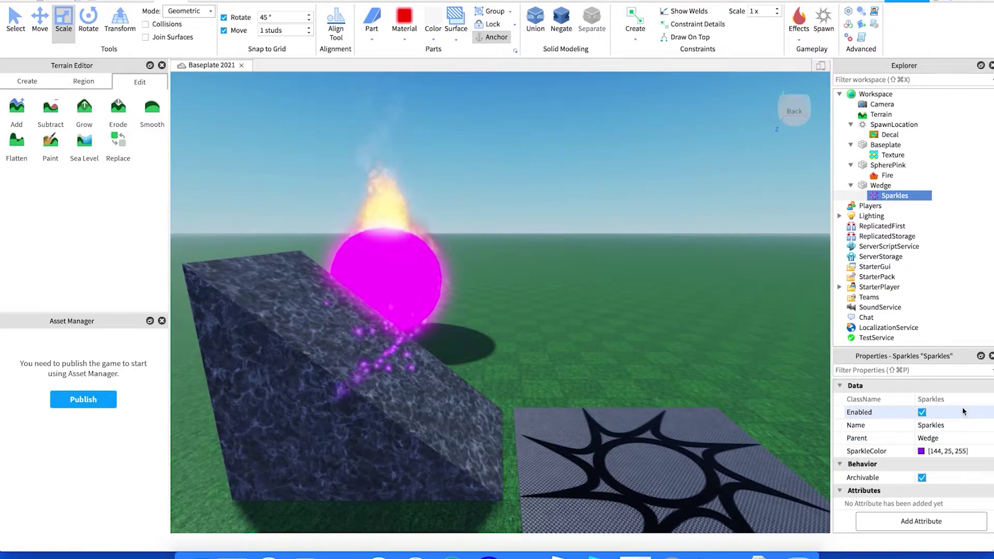
pyautogui.click(957, 451)
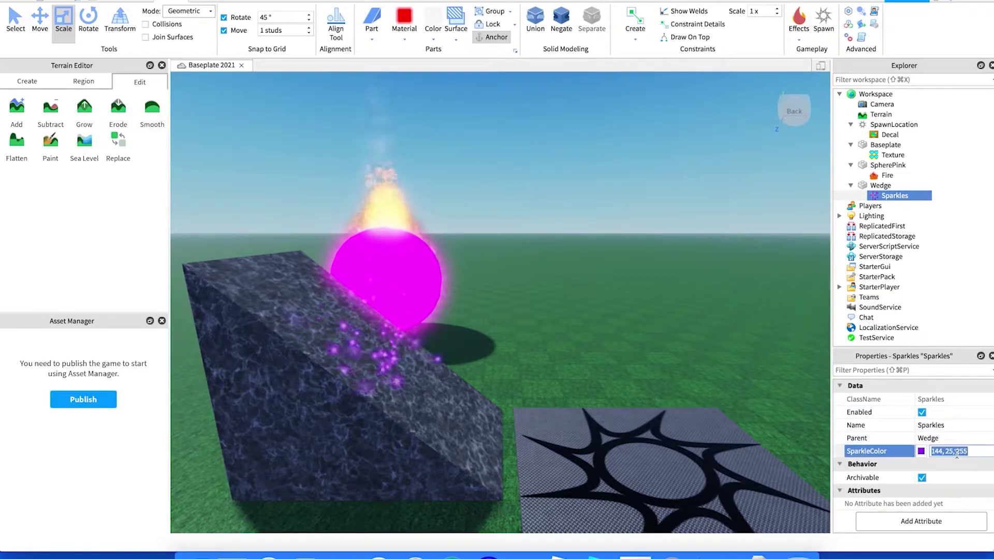
pyautogui.click(921, 451)
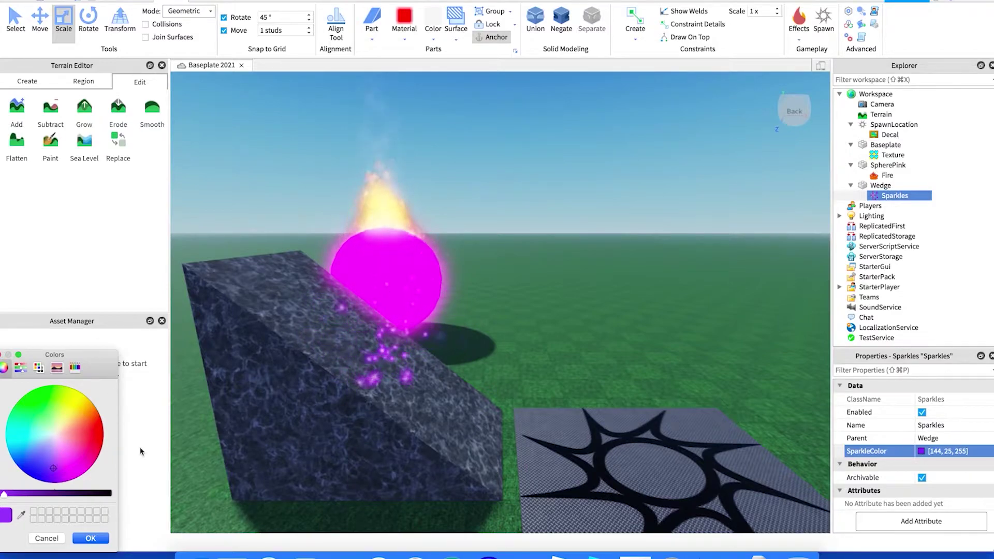
pyautogui.moveTo(99, 365); pyautogui.dragTo(129, 356)
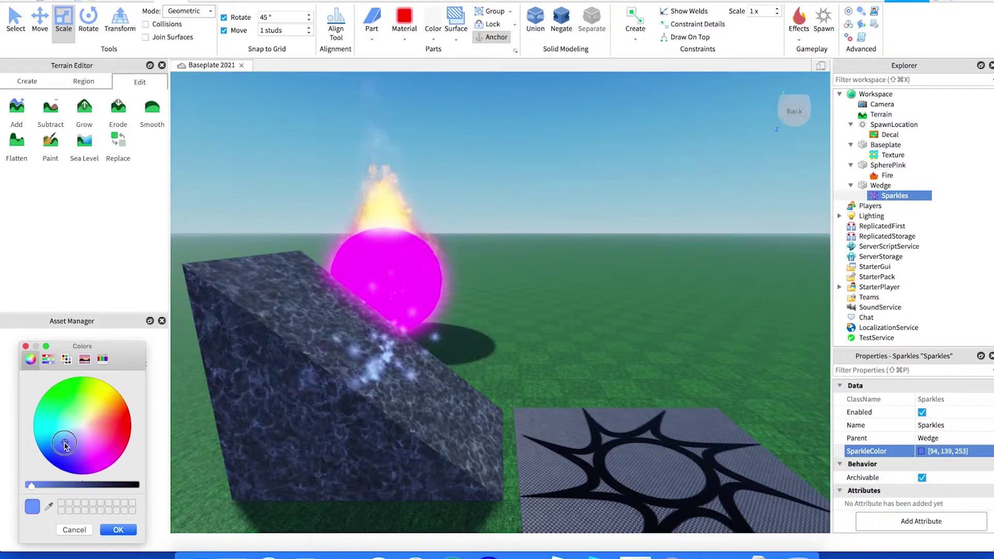
pyautogui.moveTo(68, 448); pyautogui.dragTo(66, 414)
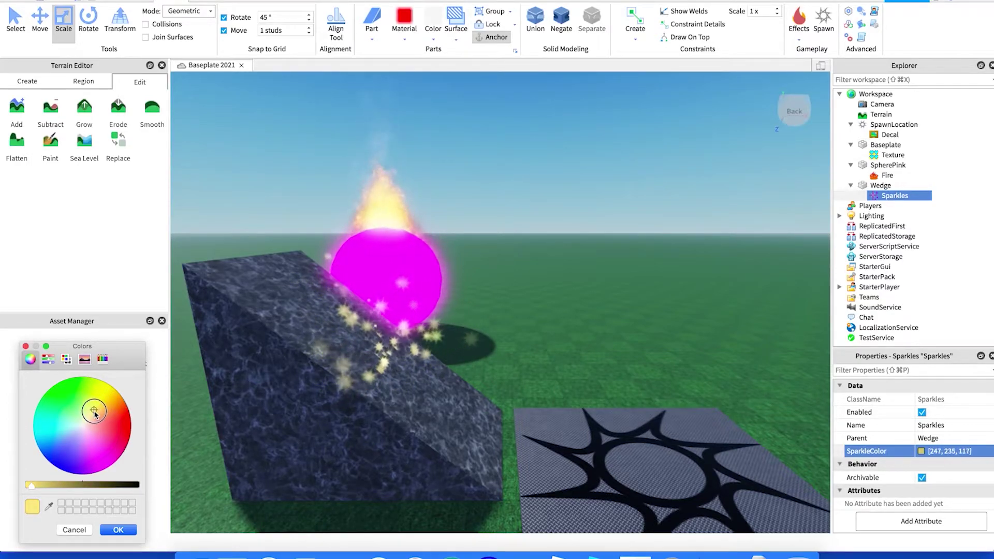
pyautogui.click(26, 346)
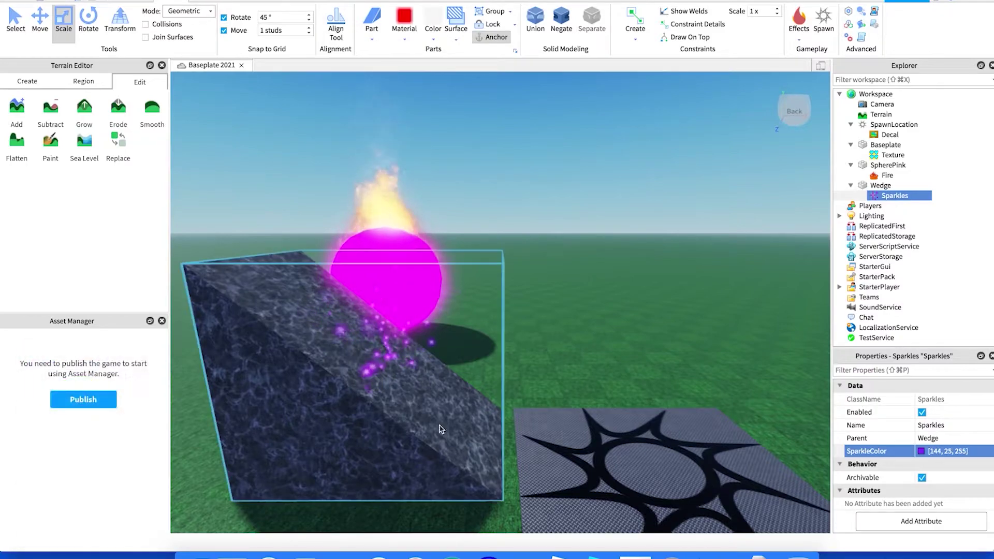
# Set the SparkleColor of the wedge's Sparkles effect to bright yellow, RGB 244, 249, 0.
pyautogui.click(922, 452)
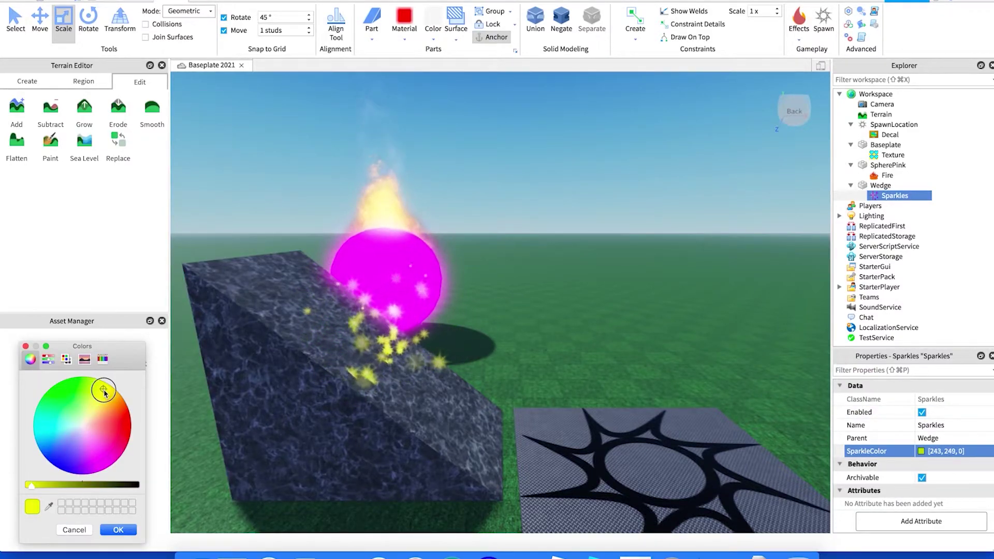
pyautogui.click(118, 530)
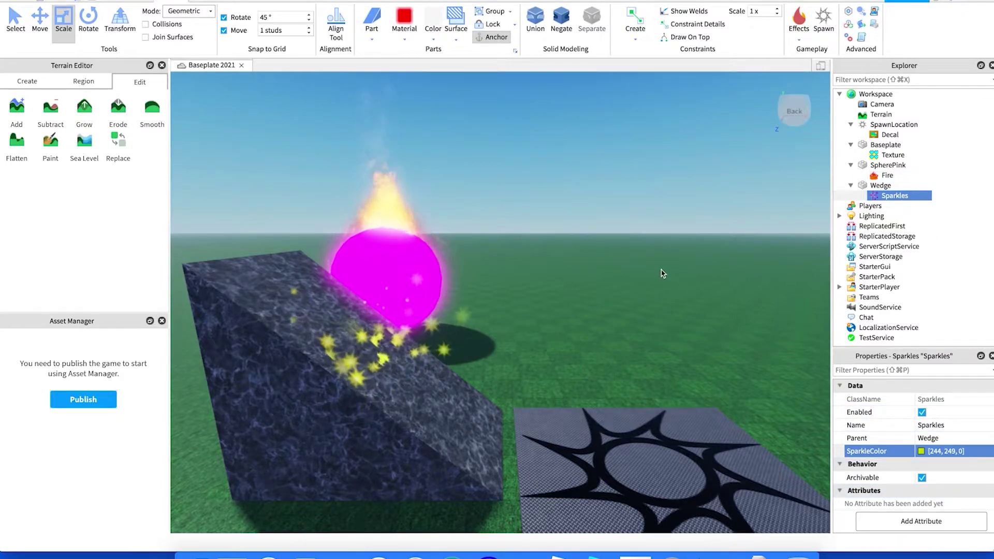
pyautogui.click(619, 276)
pyautogui.click(607, 284)
# Add a Smoke effect to the SpawnLocation plate.
pyautogui.moveTo(632, 280); pyautogui.dragTo(635, 283, button='right')
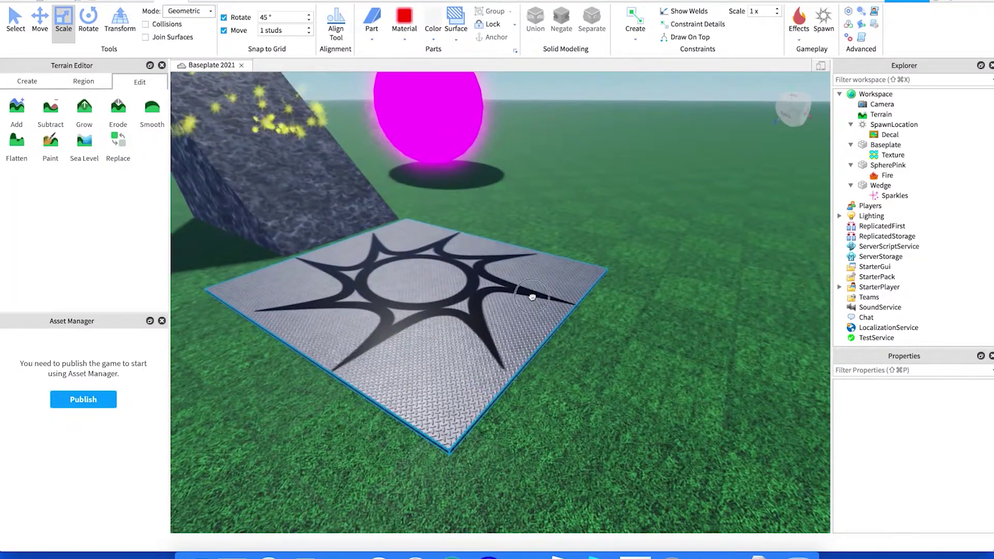
pyautogui.click(565, 298)
pyautogui.click(800, 25)
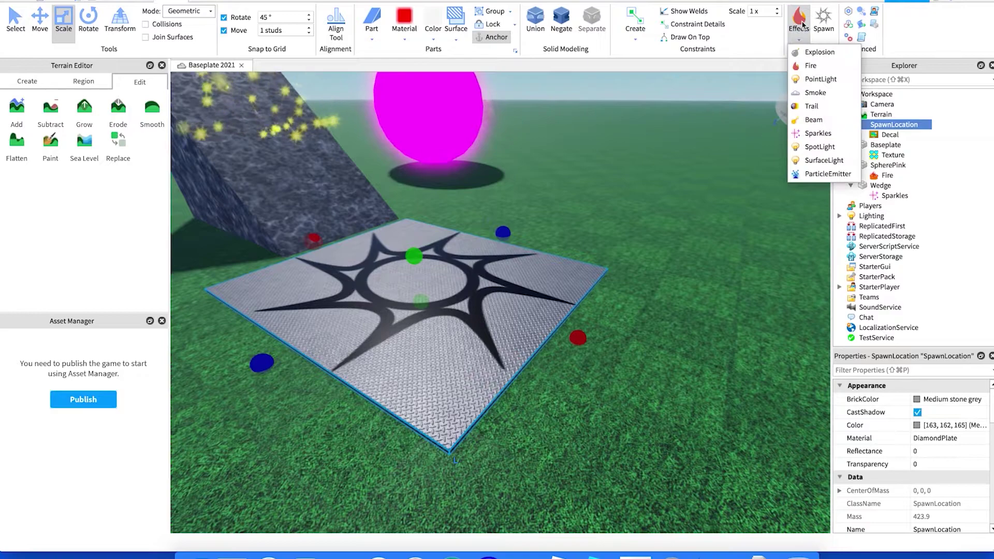
pyautogui.click(817, 92)
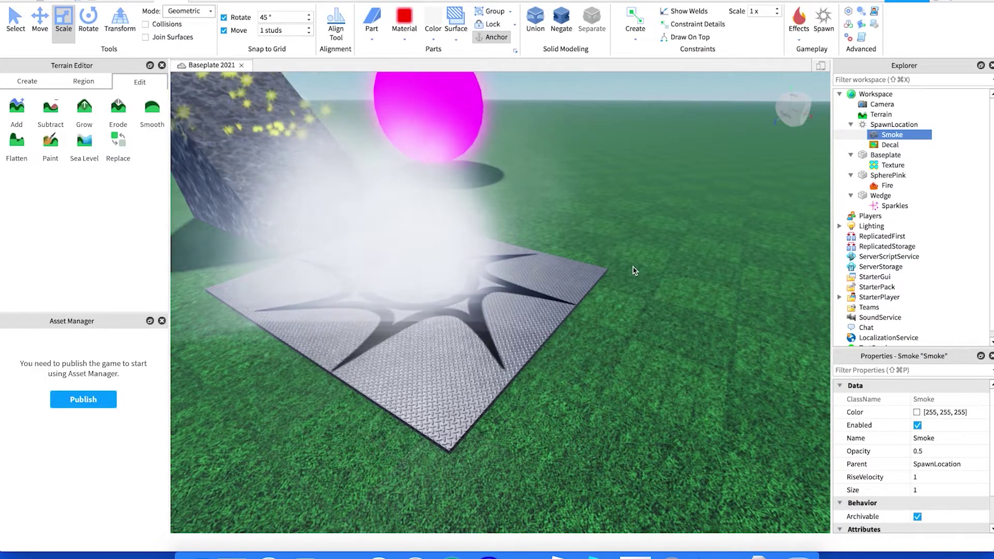
pyautogui.scroll(-10, 579, 292)
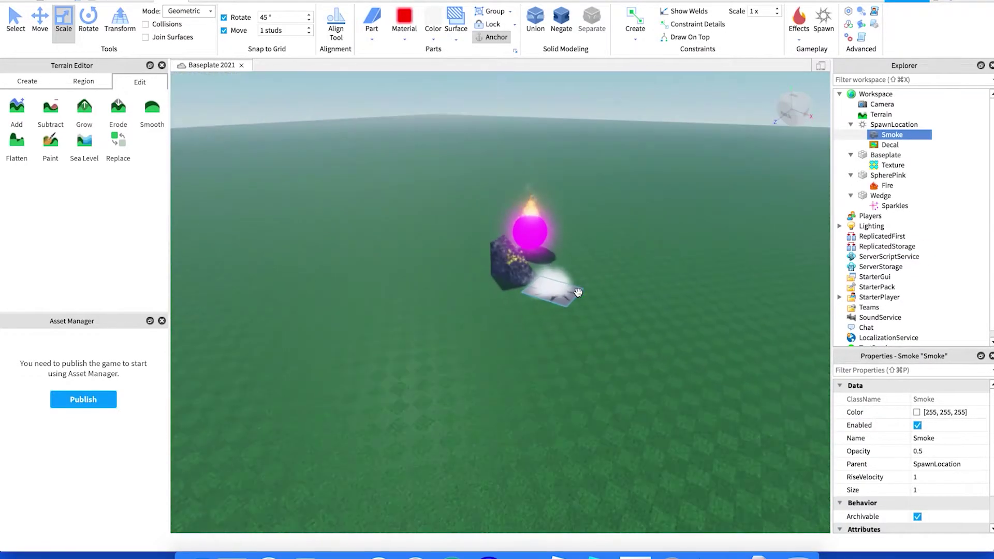
pyautogui.scroll(10, 578, 293)
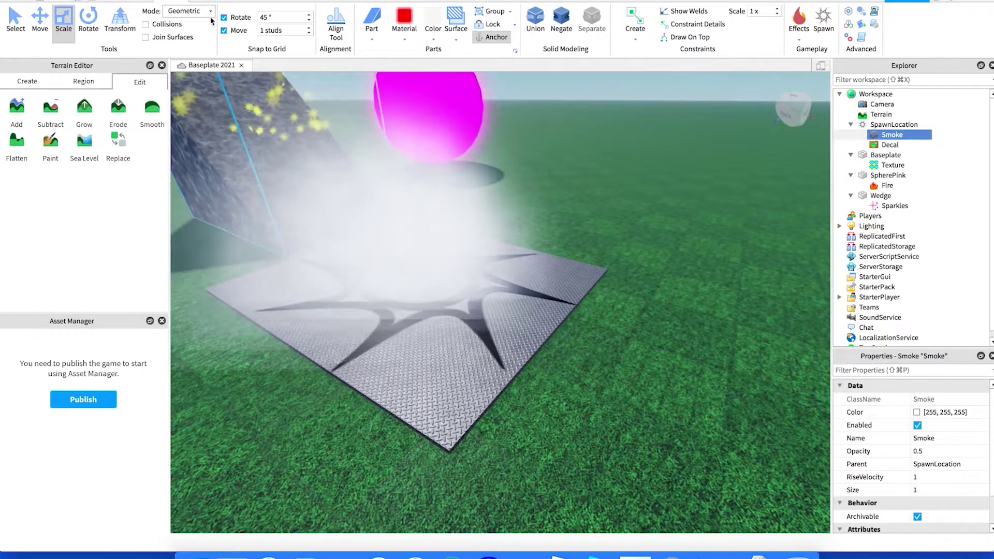
# Start a play test of the place with the fire, sparkles and smoke effects.
pyautogui.click(138, 1)
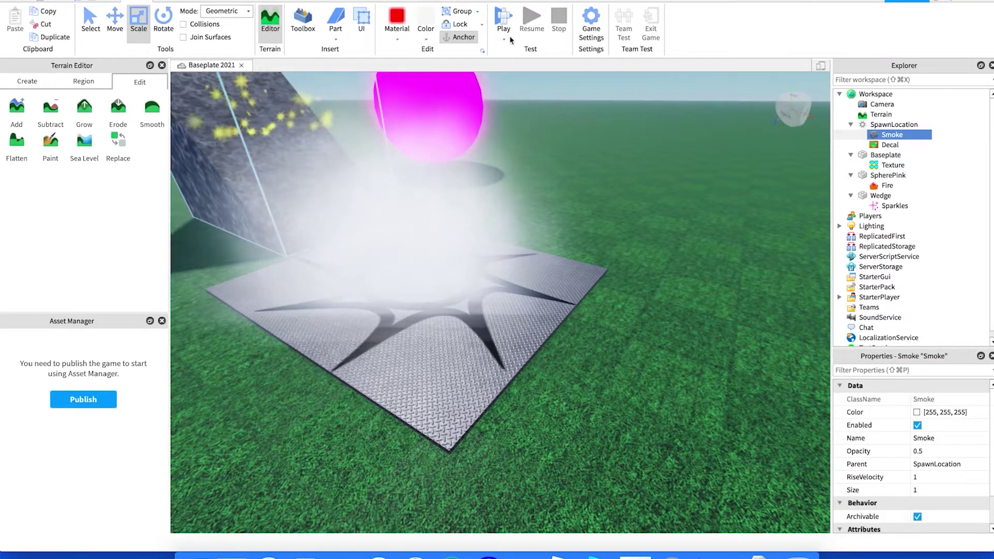
pyautogui.click(502, 25)
pyautogui.click(502, 24)
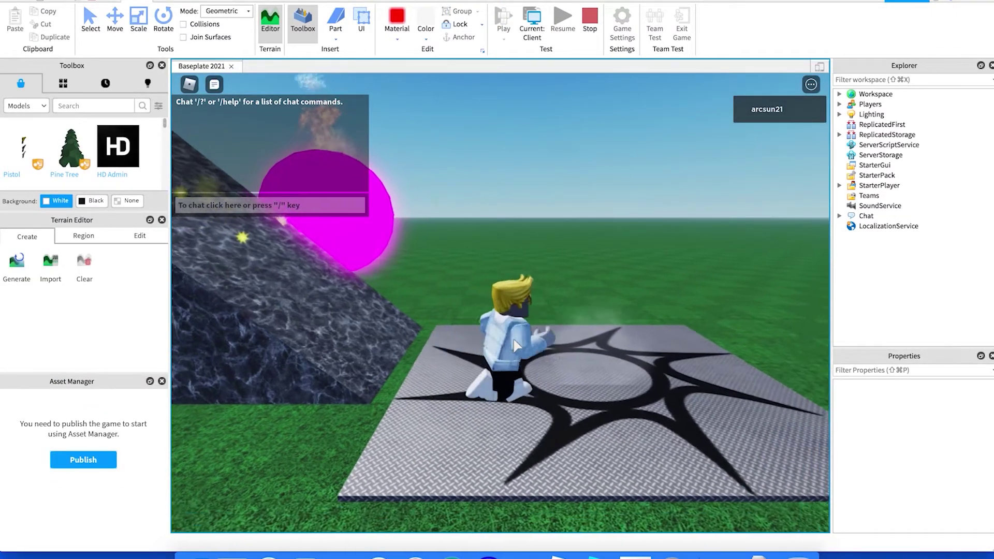
# Walk and jump the character around the spawn plate and wedge to check the effects, and stop the play test.
pyautogui.moveTo(513, 343); pyautogui.dragTo(514, 342, button='right')
pyautogui.press('d')
pyautogui.press('a')
pyautogui.press('w')
pyautogui.press('space')
pyautogui.press('w')
pyautogui.press('space')
pyautogui.press('w')
pyautogui.press('s')
pyautogui.press('d')
pyautogui.press('s')
pyautogui.press('a')
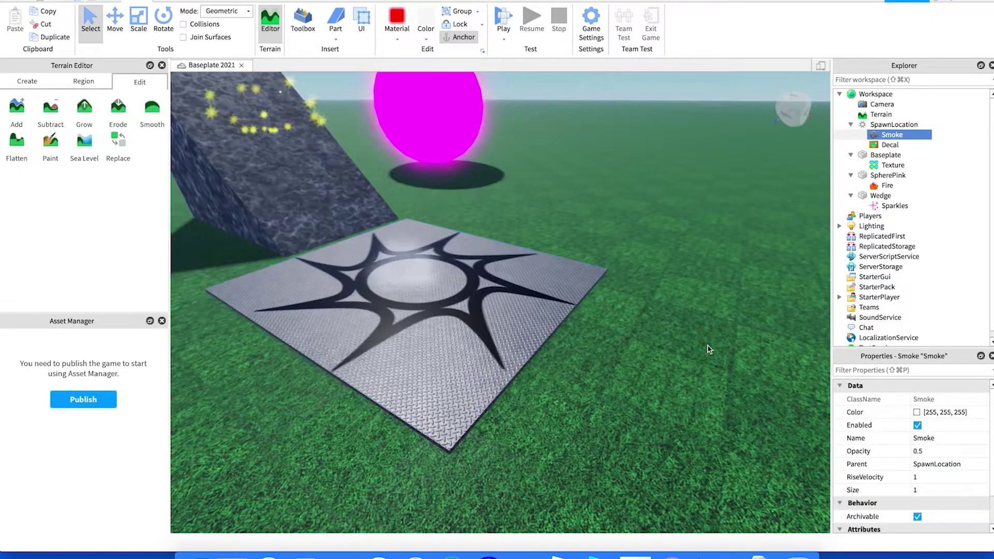
# View the whole scene with its fire, sparkles and smoke, and bring back the model tools.
pyautogui.moveTo(706, 343); pyautogui.dragTo(705, 344, button='right')
pyautogui.scroll(-5, 528, 306)
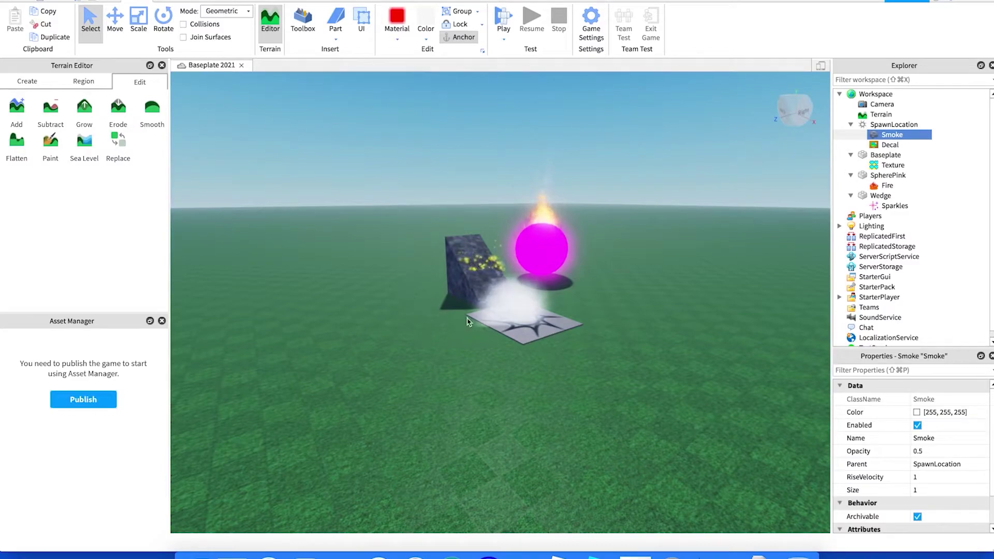
pyautogui.scroll(2, 544, 319)
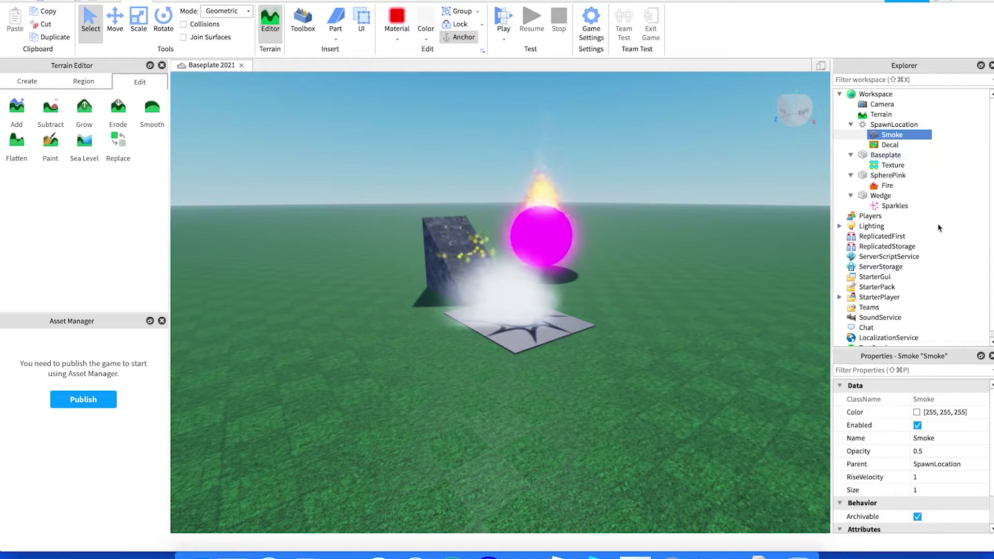
pyautogui.click(171, 1)
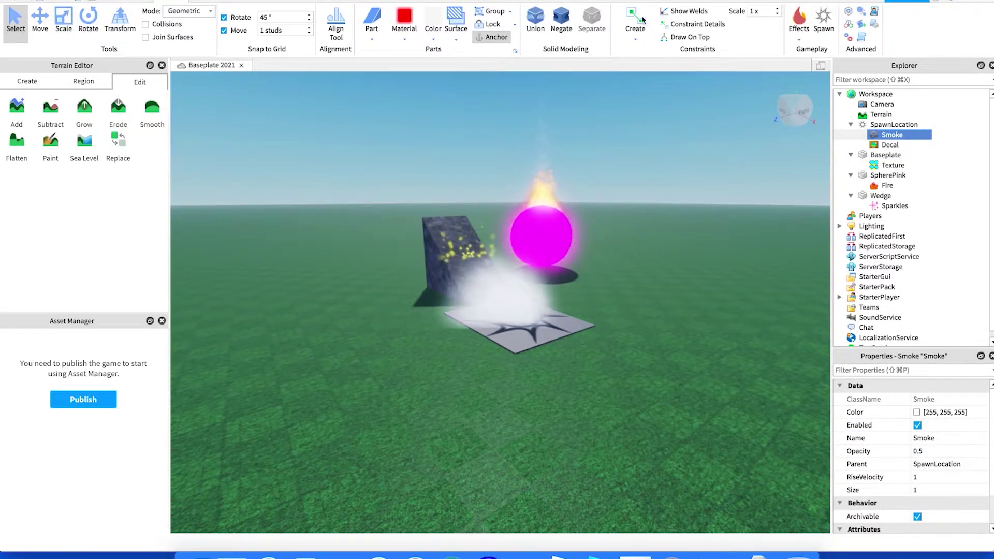
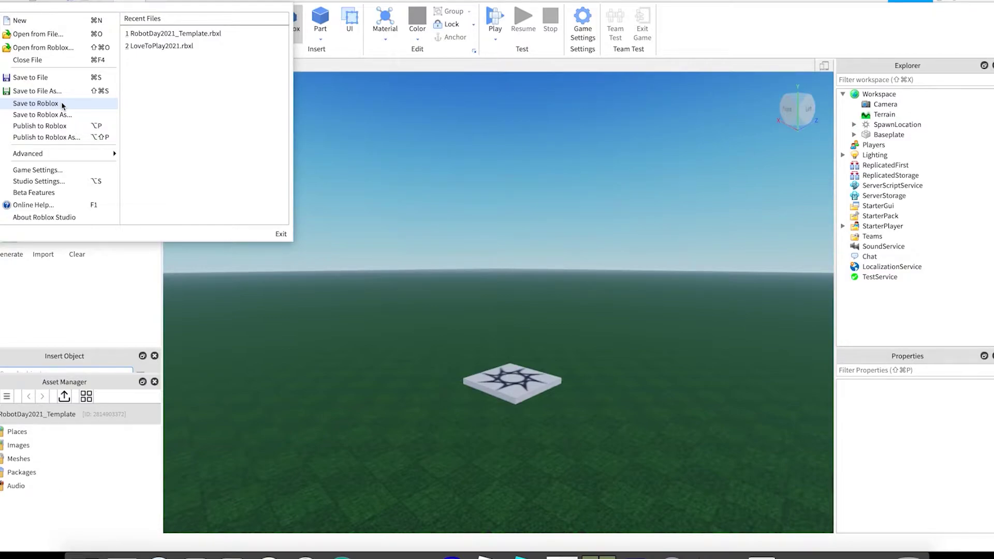
# Start publishing the place to Roblox as a new game named Untitled Game, with Me as the creator.
pyautogui.click(57, 137)
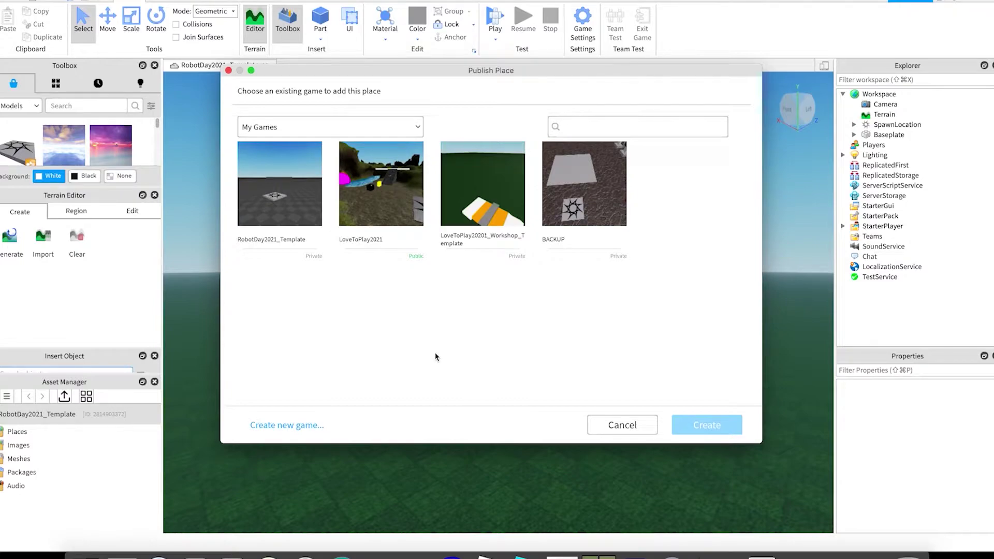
pyautogui.click(299, 425)
pyautogui.click(587, 132)
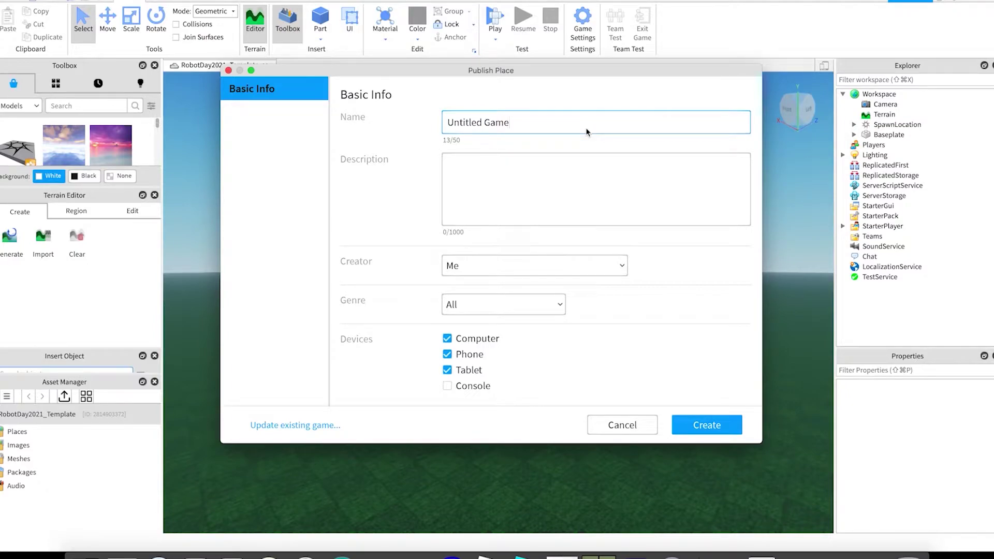
pyautogui.click(542, 168)
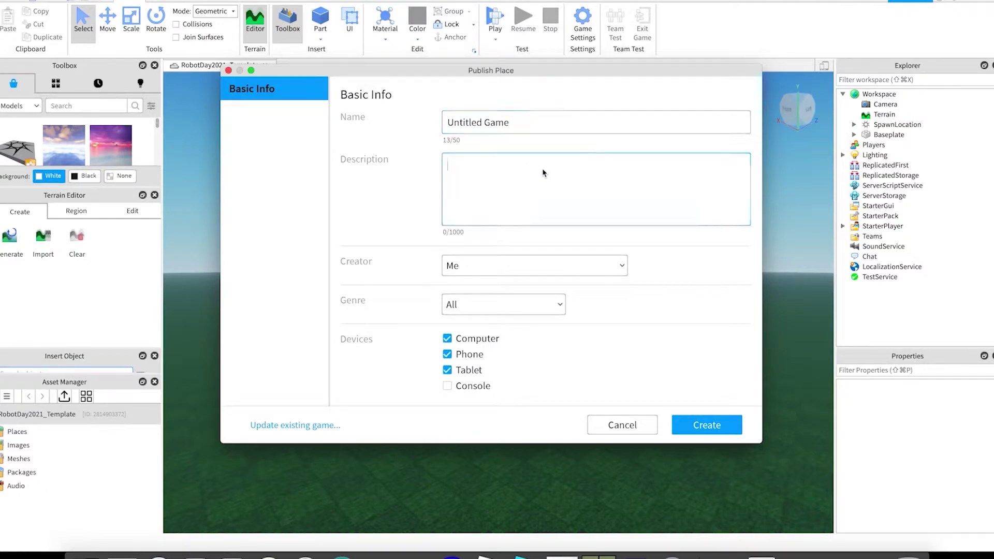
pyautogui.click(574, 267)
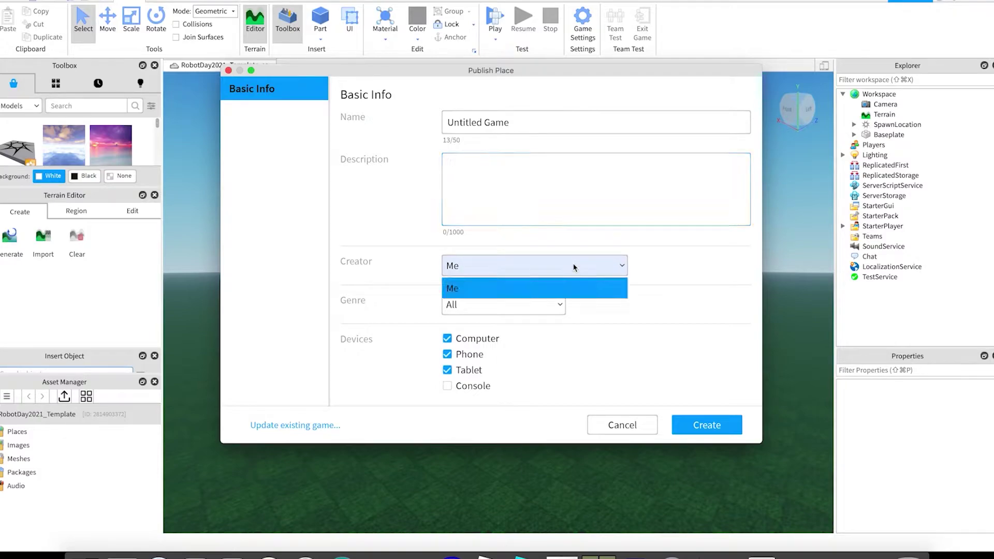
pyautogui.click(568, 290)
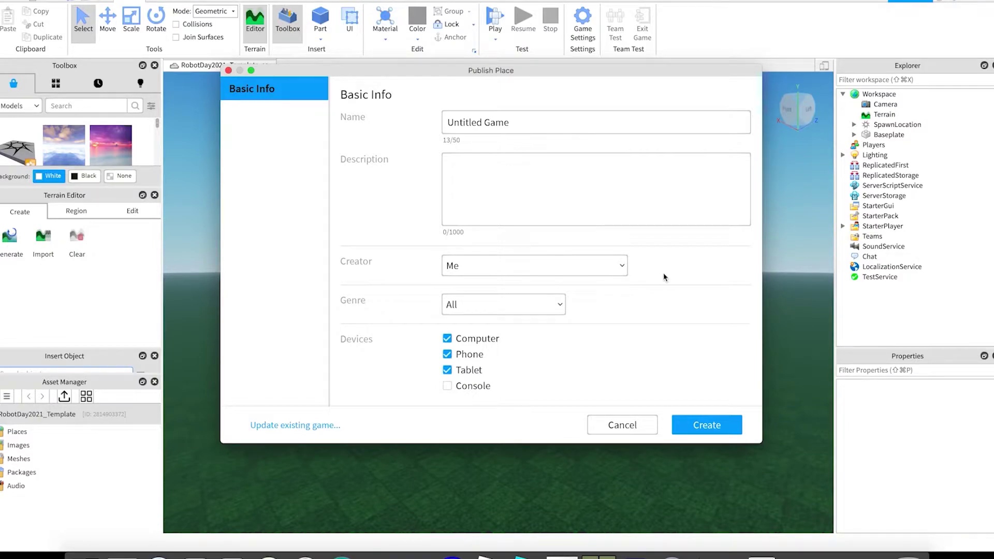
# Look through the genres but keep All, create the game, and close the publishing dialog.
pyautogui.click(559, 307)
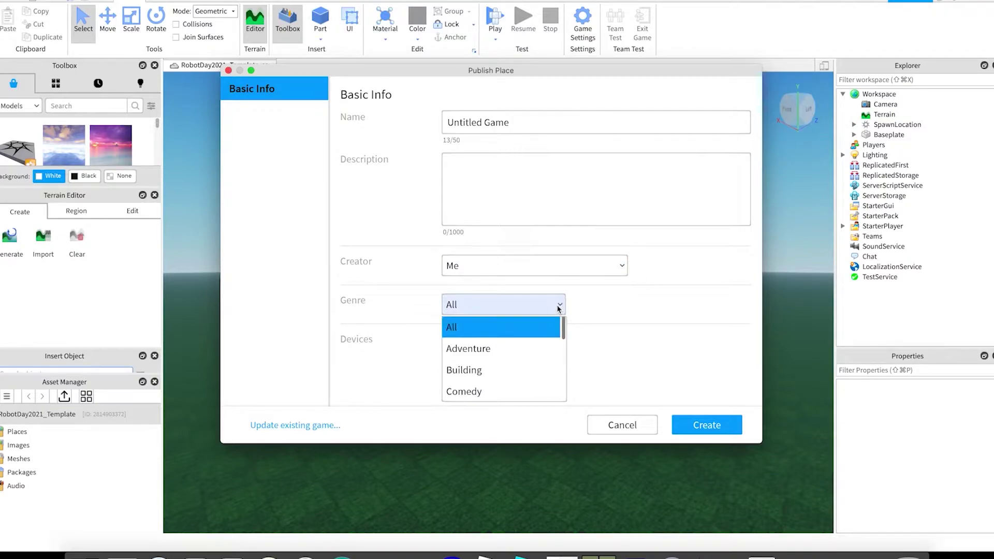
pyautogui.scroll(-5, 543, 324)
pyautogui.scroll(5, 544, 324)
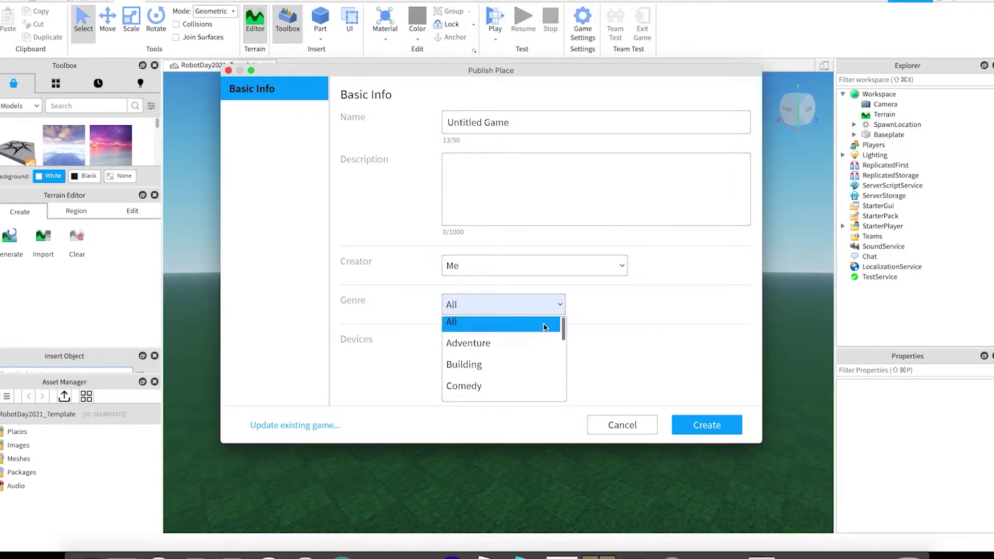
pyautogui.click(604, 307)
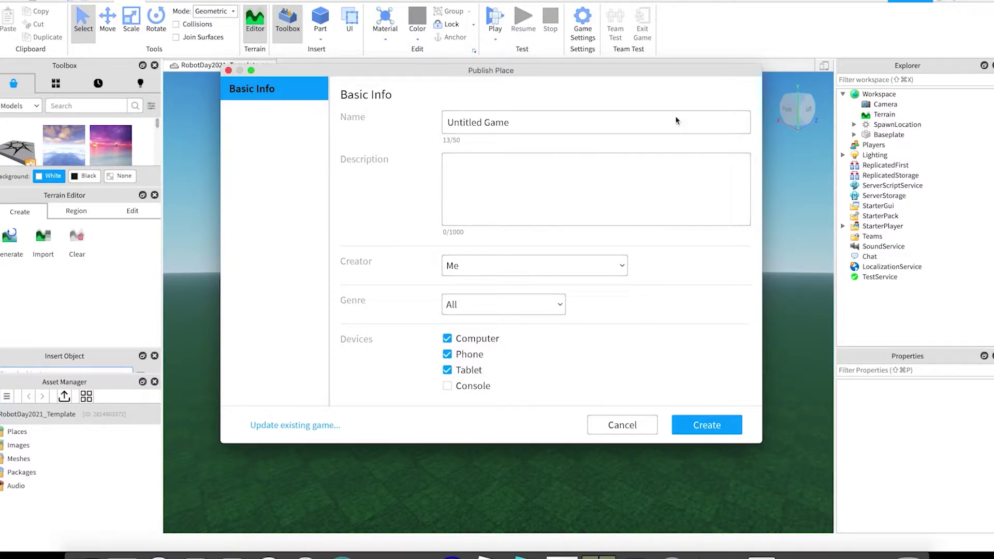
pyautogui.click(732, 427)
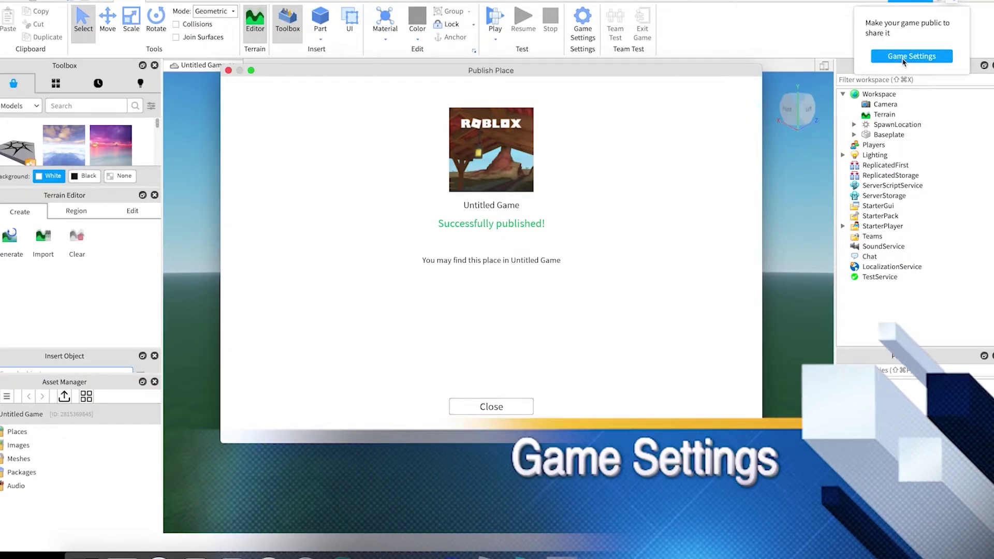
pyautogui.click(494, 406)
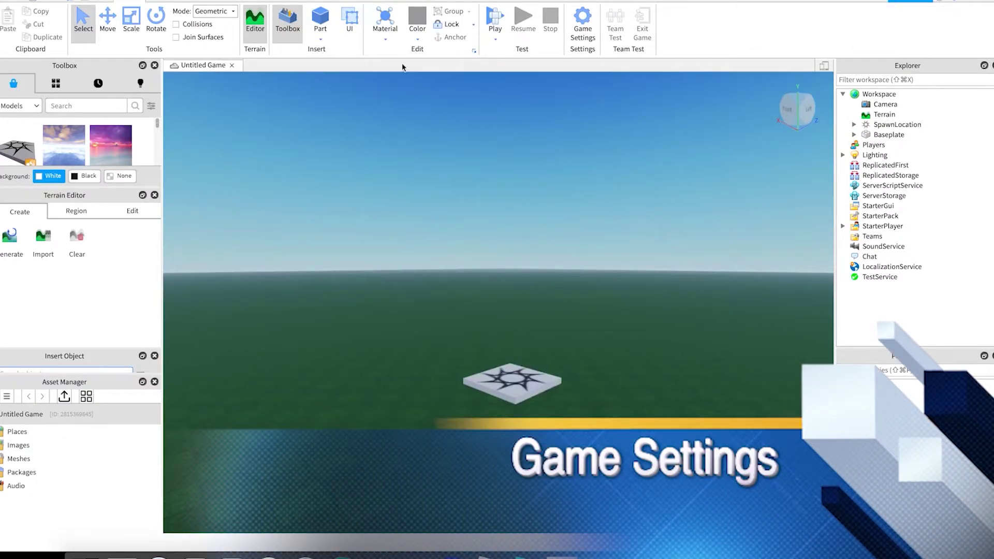
# Open the game settings and review the basic info, including game icon, screenshots, genre and playable devices.
pyautogui.click(12, 4)
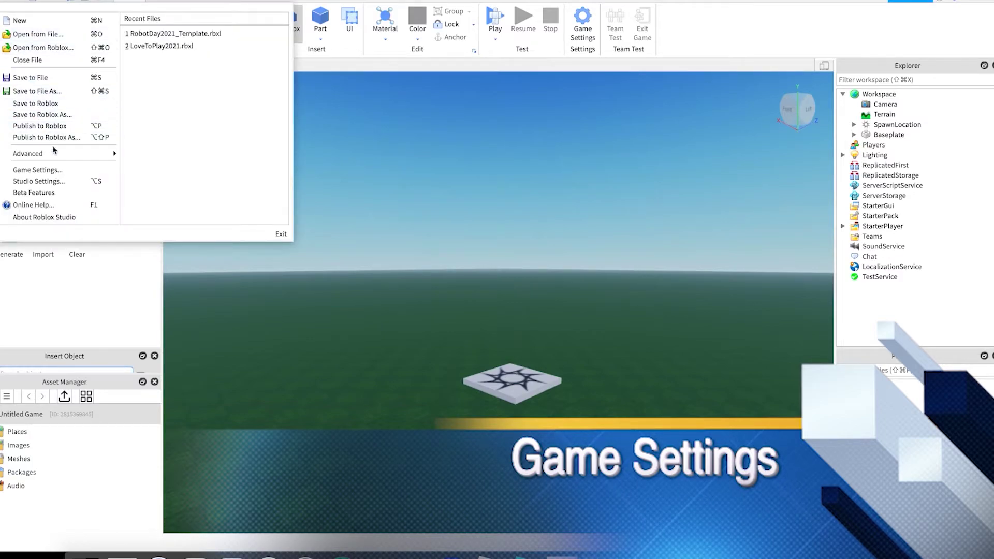
pyautogui.click(57, 170)
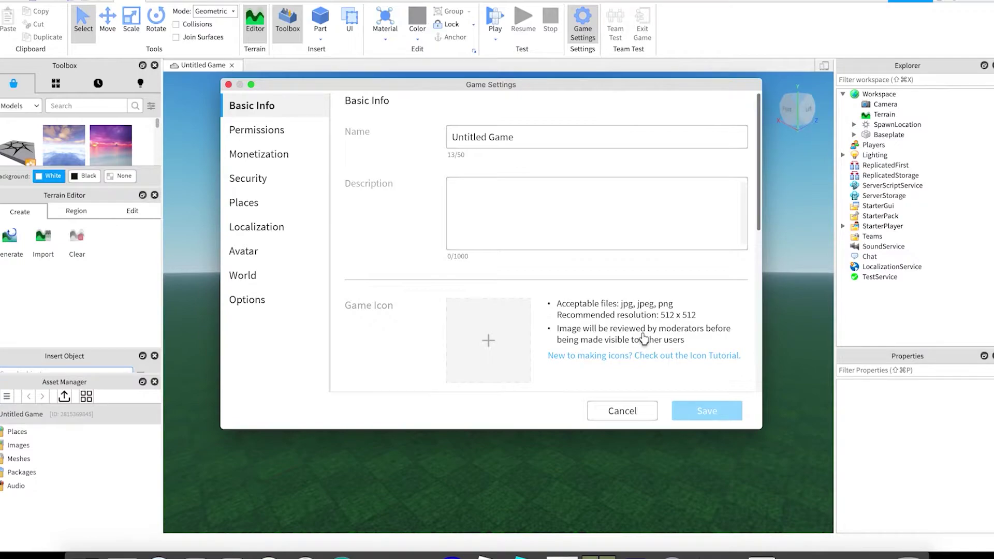
pyautogui.scroll(-10, 643, 339)
pyautogui.scroll(5, 643, 339)
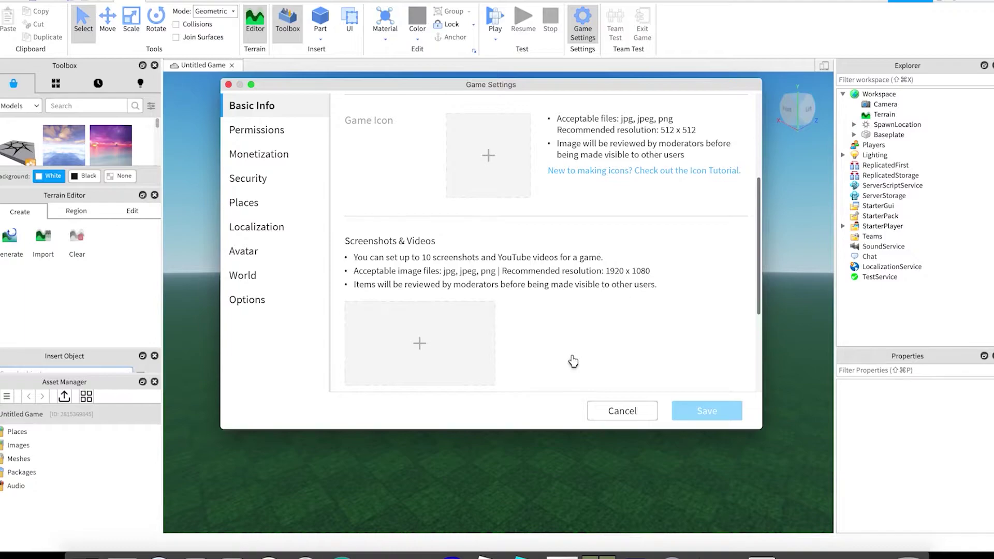
pyautogui.scroll(-5, 573, 362)
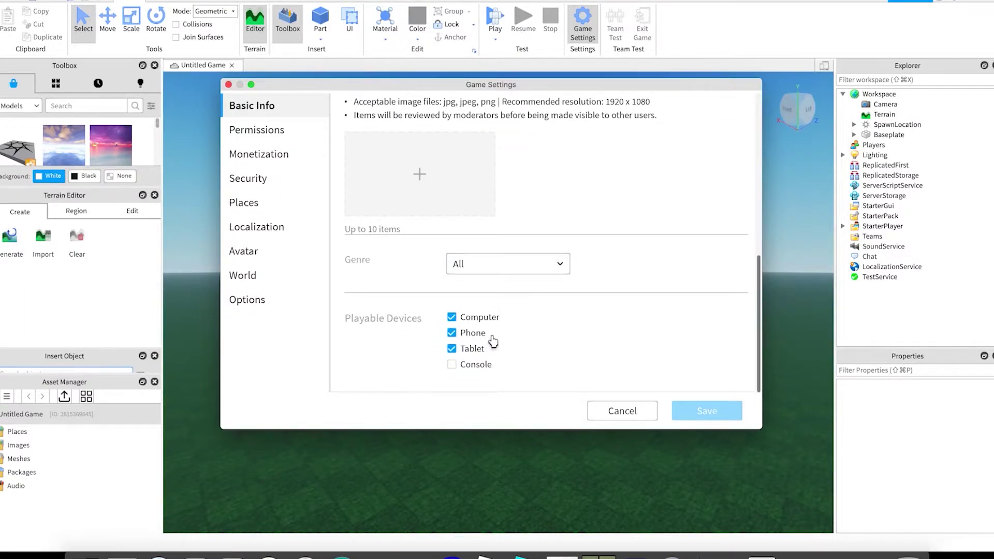
pyautogui.scroll(5, 492, 340)
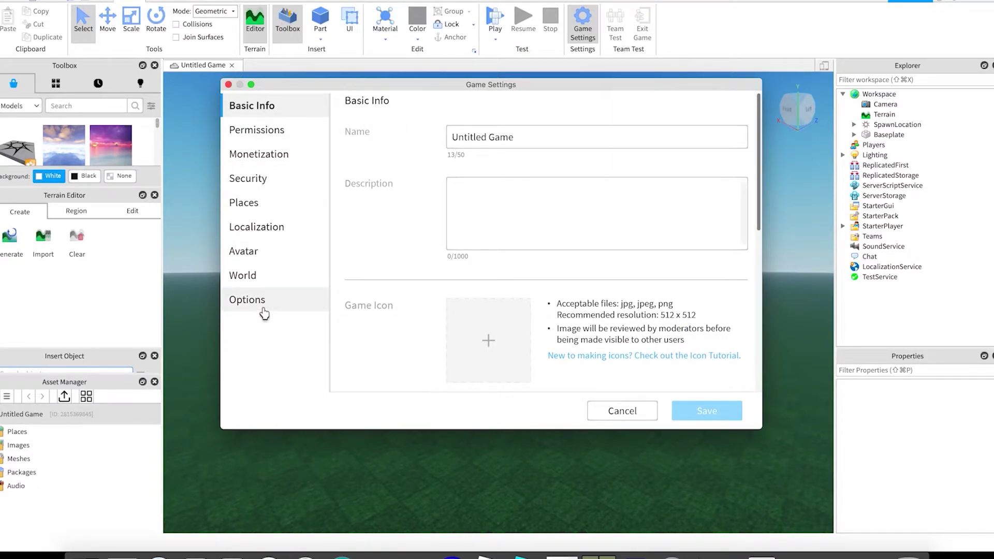
# Set the game's playability permission to Friends.
pyautogui.click(284, 132)
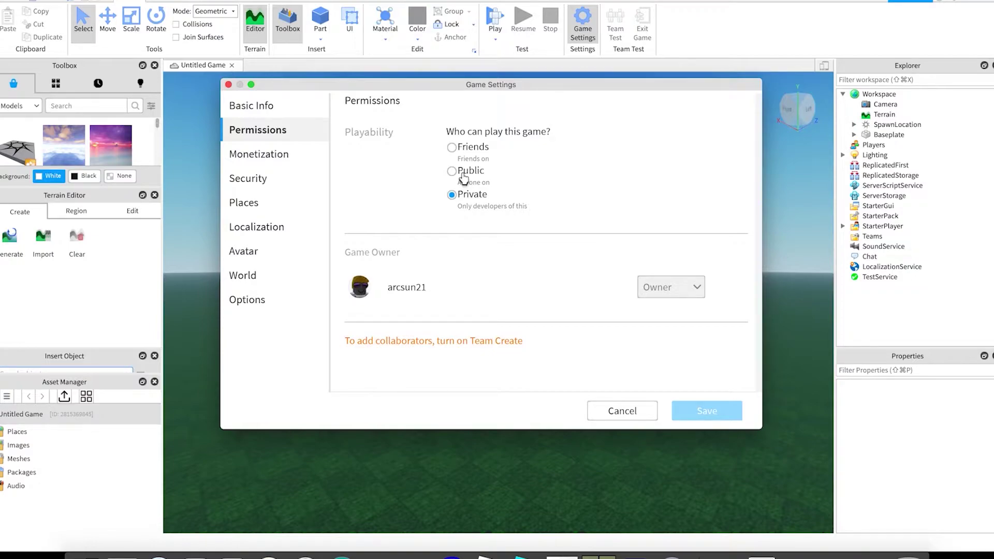
pyautogui.click(452, 149)
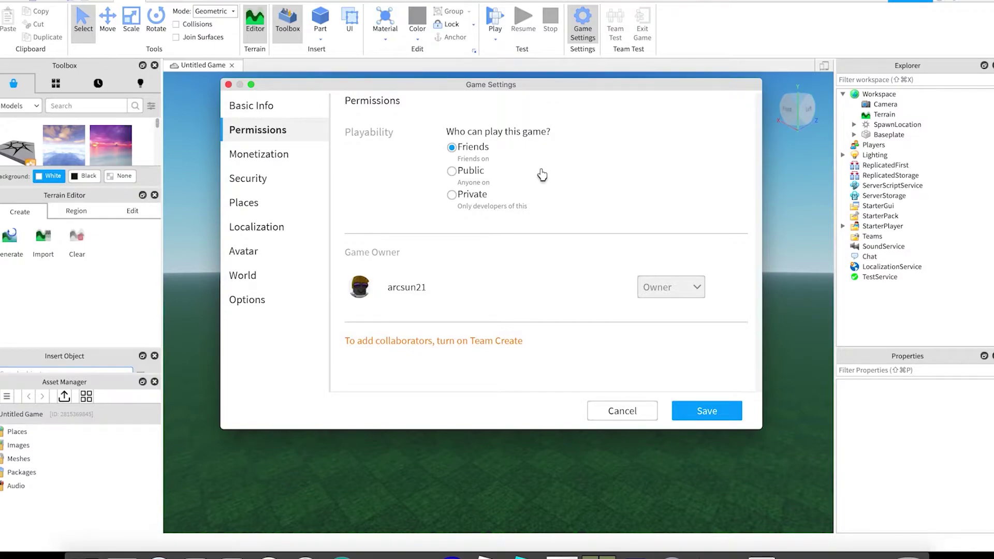
pyautogui.click(452, 176)
pyautogui.click(469, 148)
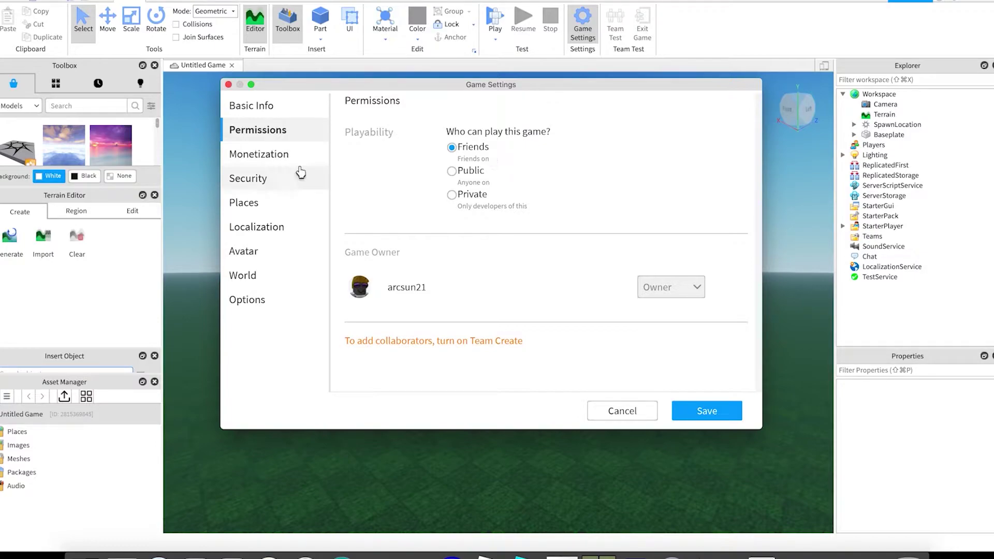
# Review the game's monetization, security, places and localization settings.
pyautogui.click(285, 161)
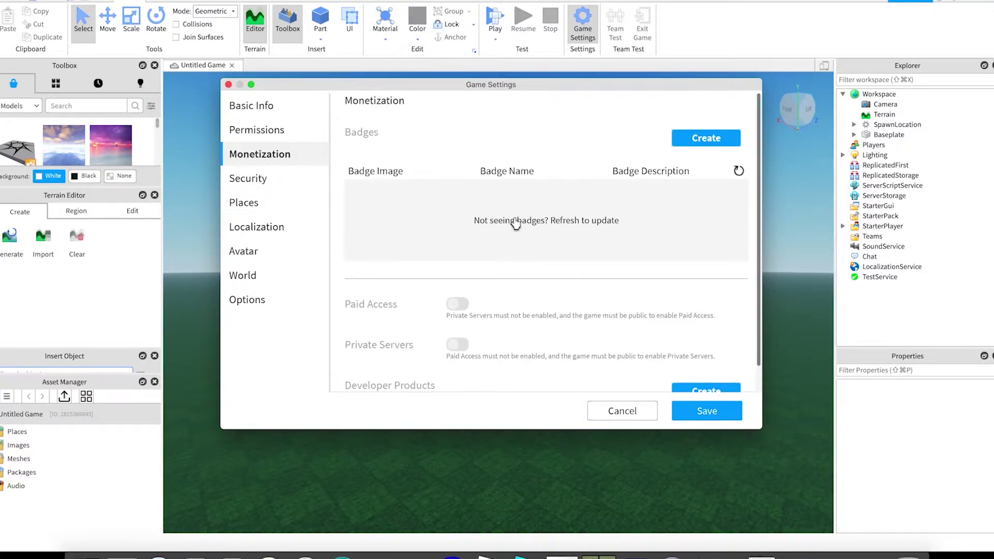
pyautogui.scroll(-1, 506, 324)
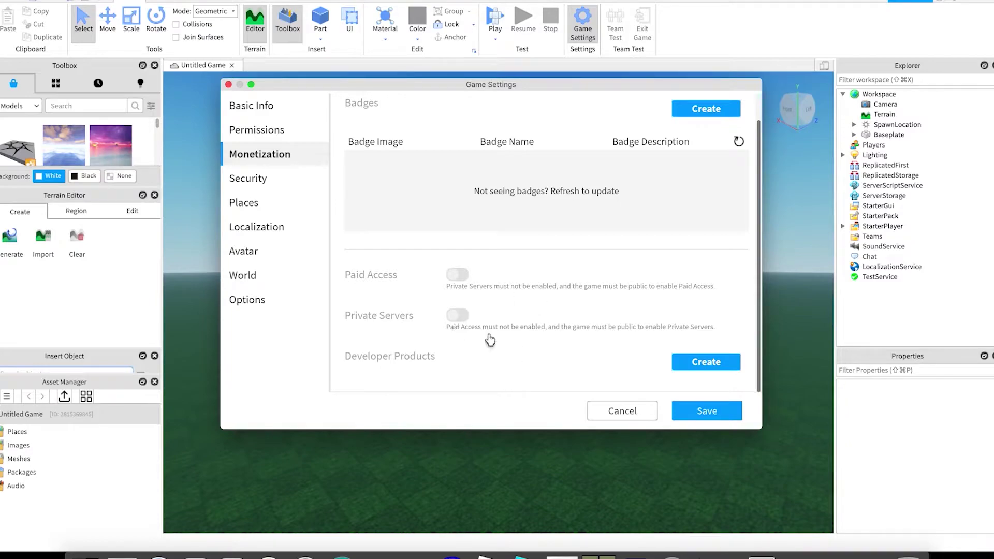
pyautogui.scroll(1, 545, 335)
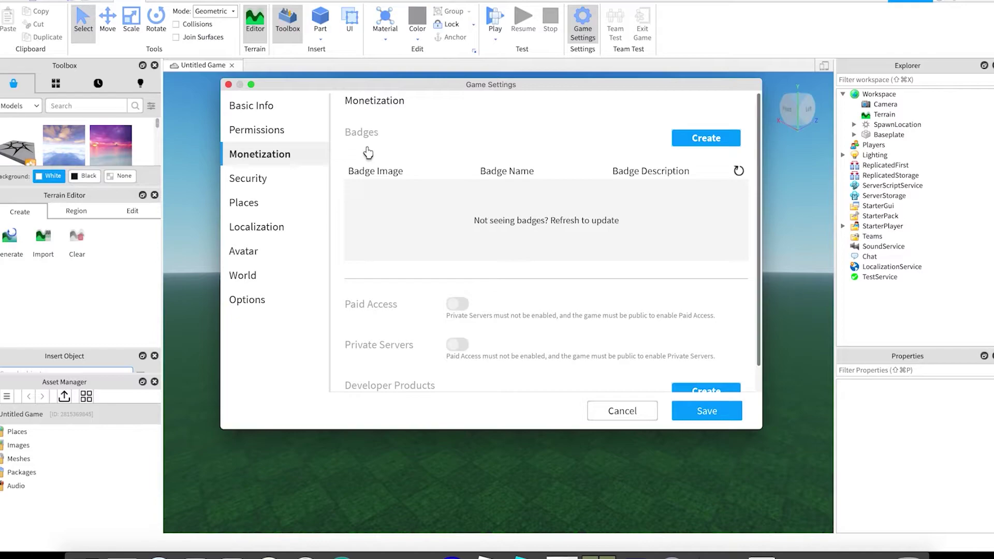
pyautogui.click(249, 178)
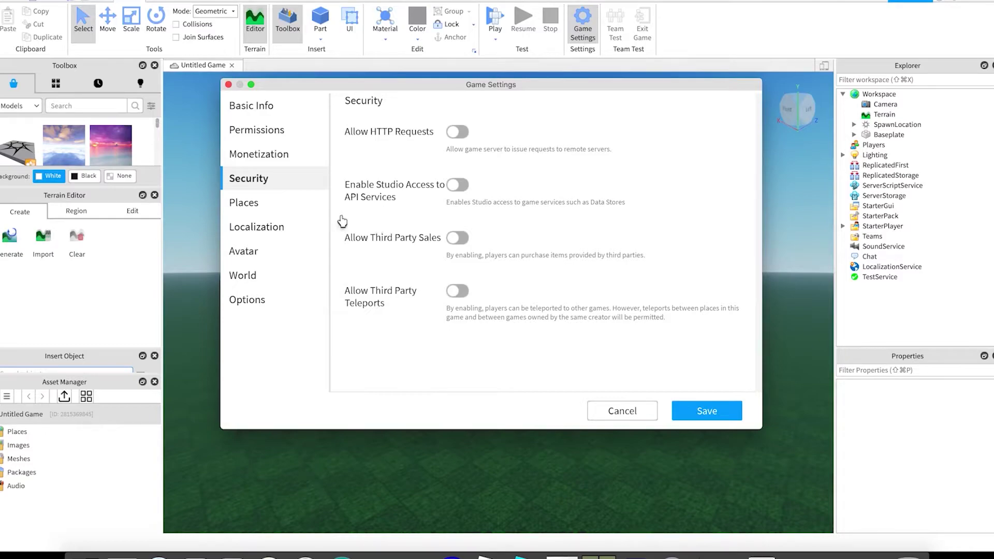
pyautogui.click(255, 202)
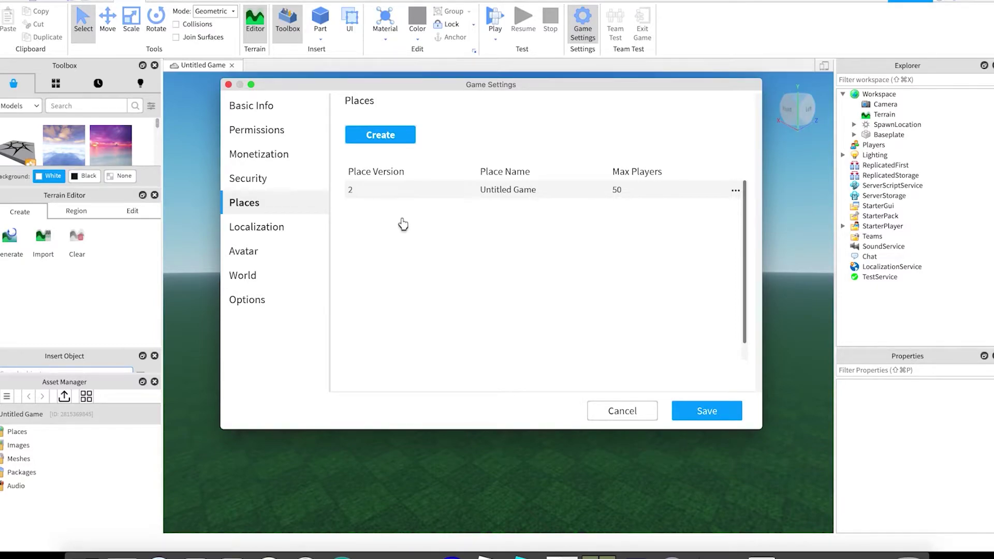
pyautogui.click(282, 228)
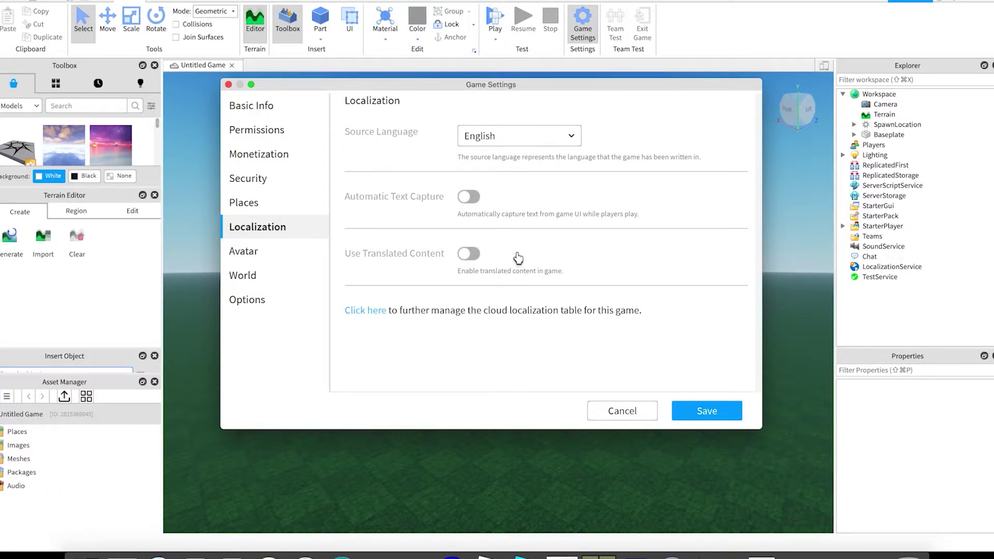
# Examine the avatar settings, from presets, avatar type, animation and collision to scale, body parts and clothing overrides.
pyautogui.click(282, 256)
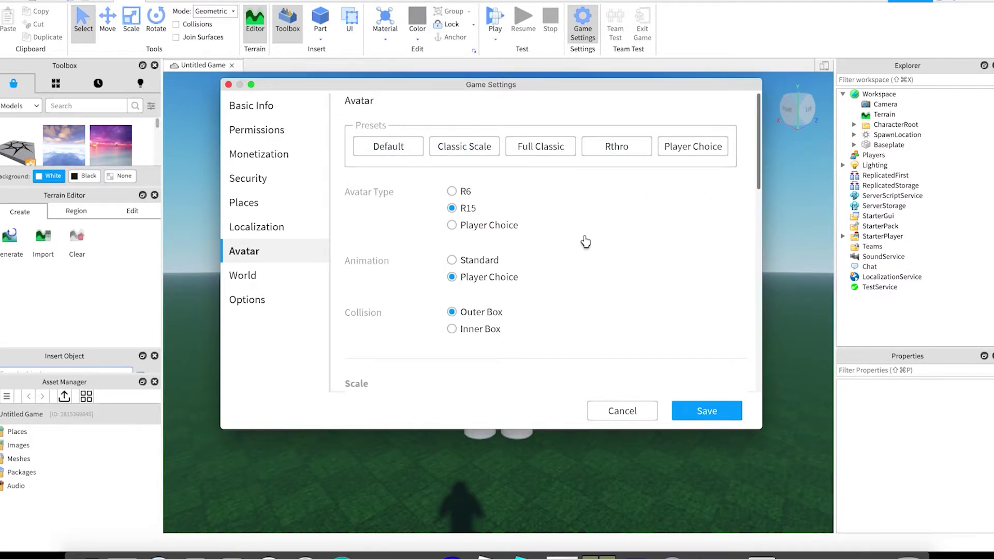
pyautogui.scroll(-10, 585, 241)
pyautogui.scroll(10, 586, 242)
pyautogui.scroll(-5, 590, 228)
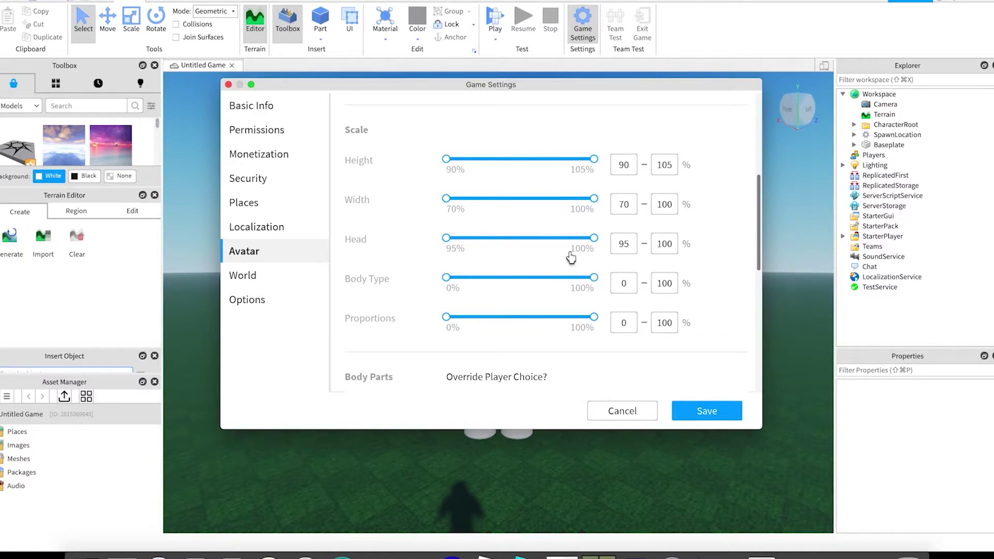
pyautogui.scroll(-1, 571, 258)
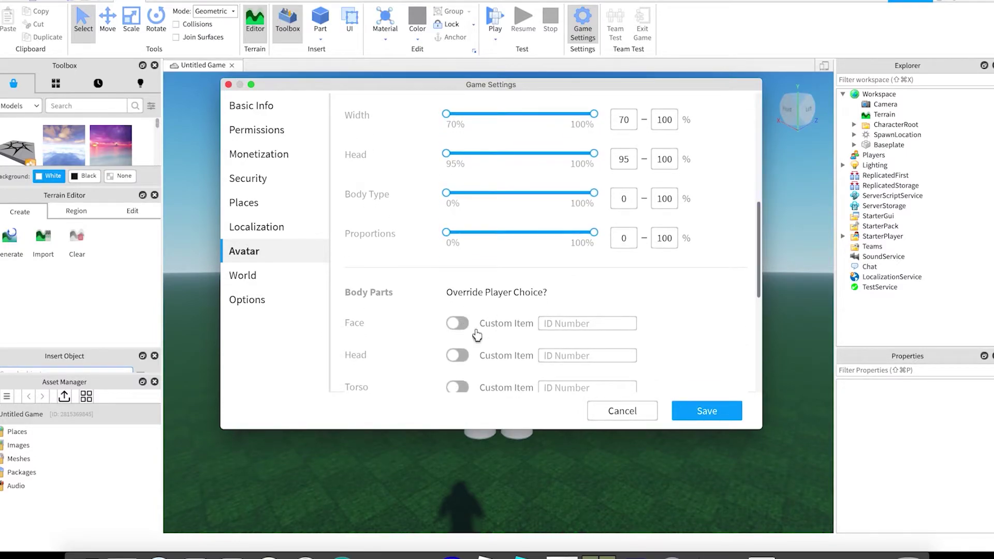
pyautogui.scroll(-4, 527, 313)
pyautogui.scroll(1, 527, 313)
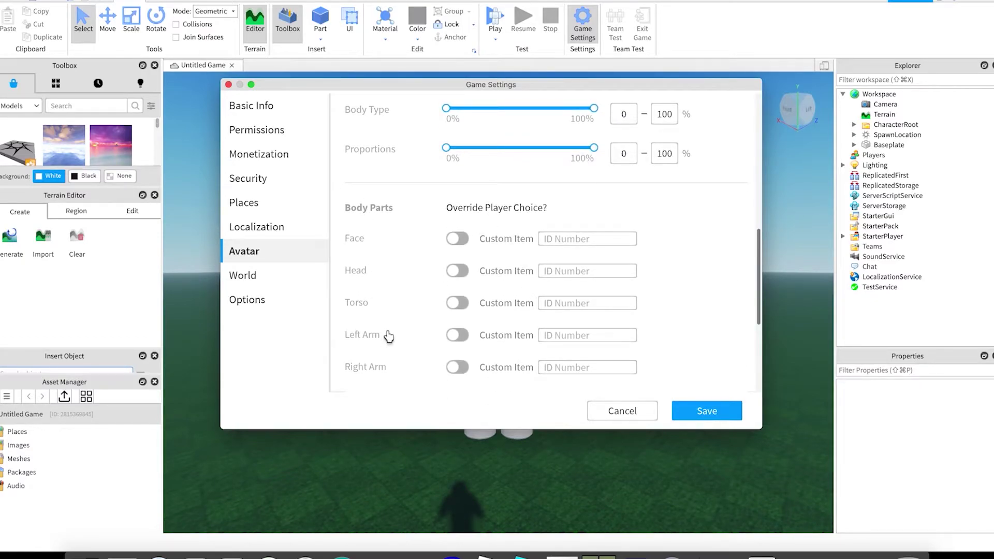
pyautogui.scroll(-3, 389, 336)
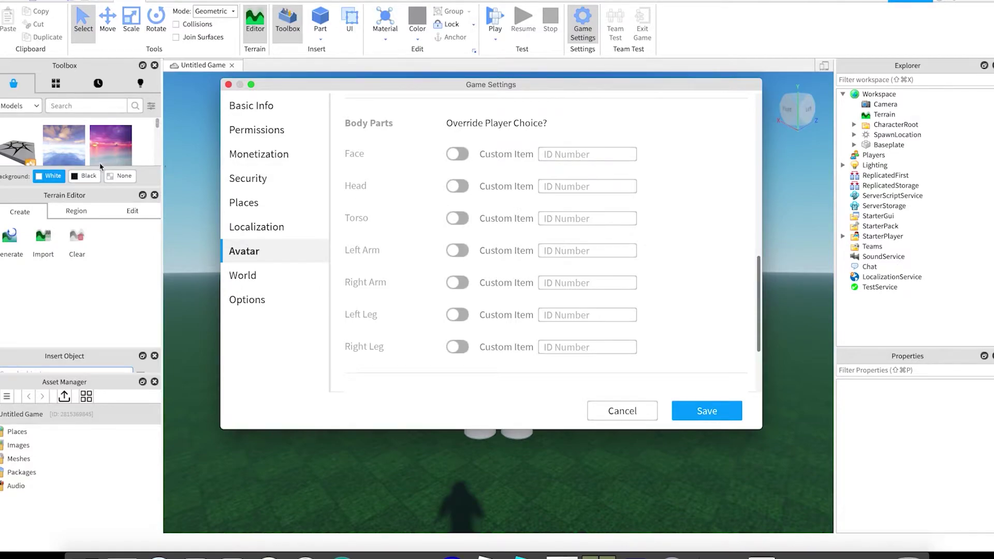
pyautogui.scroll(-3, 634, 235)
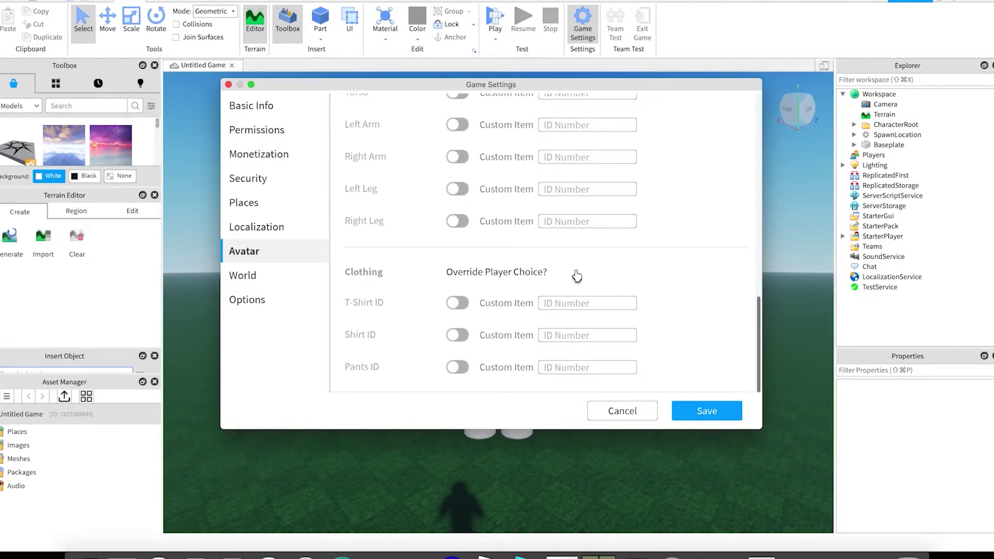
pyautogui.scroll(8, 651, 333)
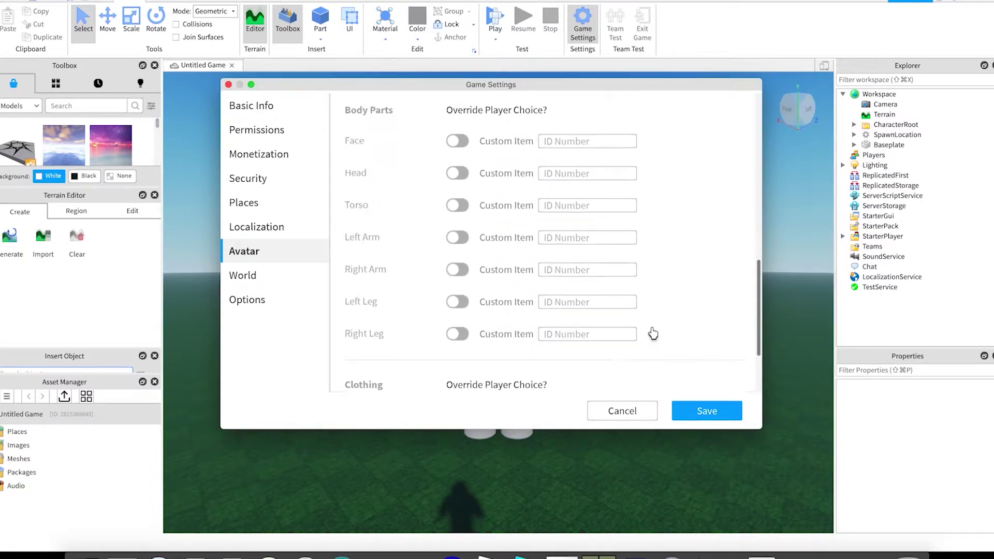
pyautogui.scroll(6, 652, 333)
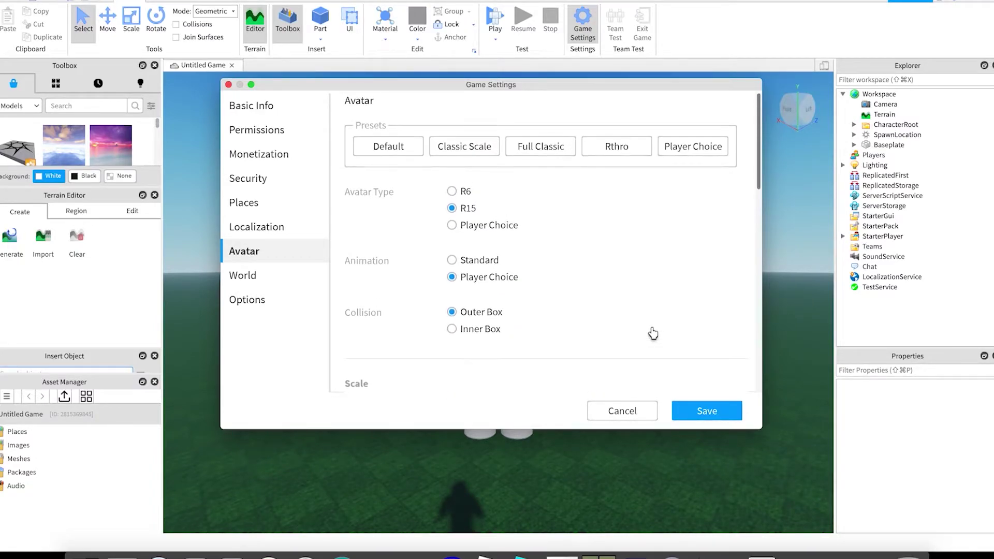
# Review the world settings for gravity, jump, walk and slope, and the collaborative editing and server shutdown options.
pyautogui.click(262, 275)
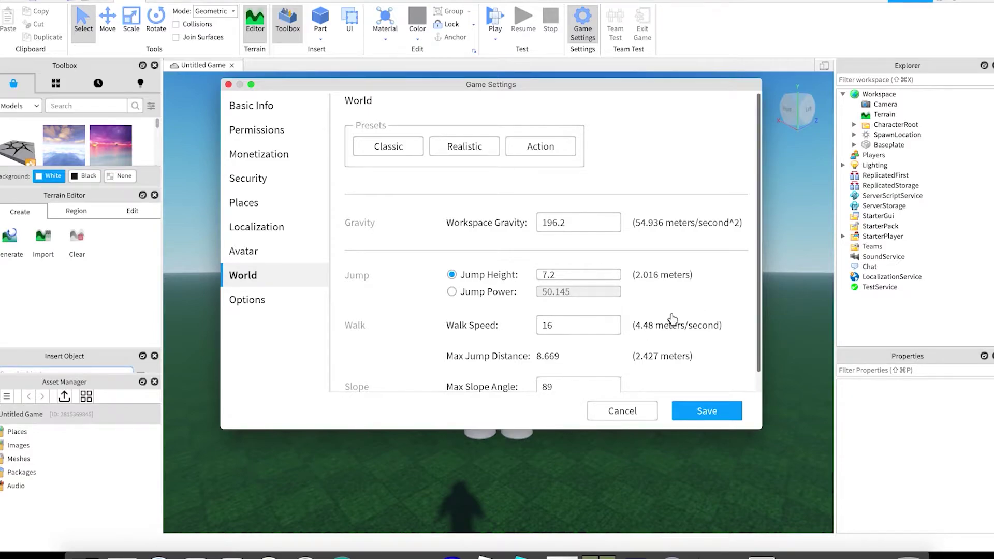
pyautogui.scroll(-2, 672, 320)
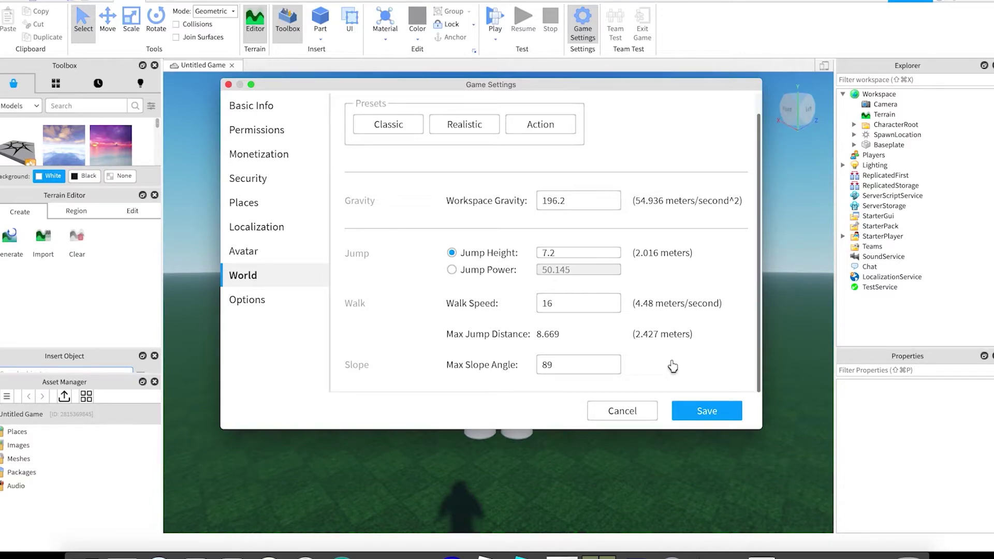
pyautogui.scroll(2, 528, 283)
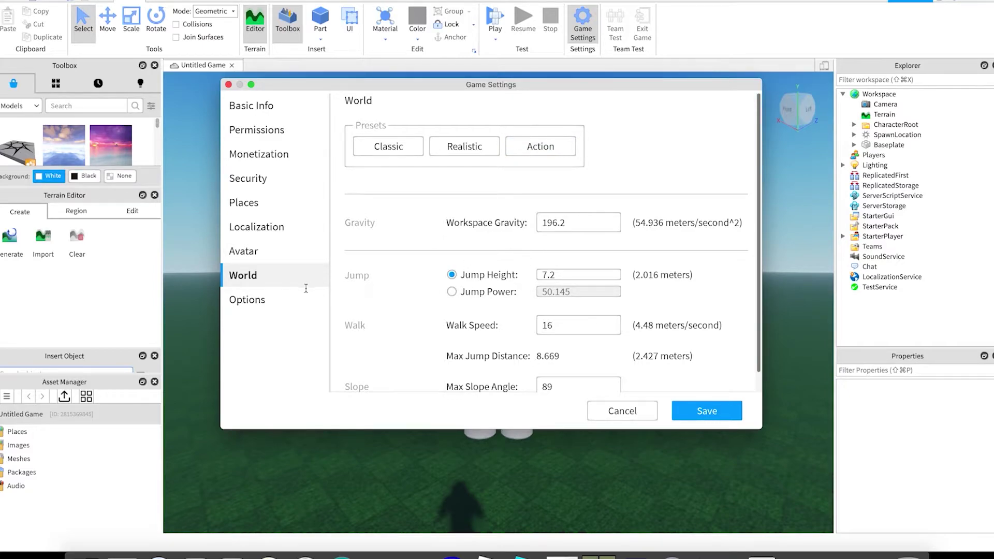
pyautogui.click(262, 300)
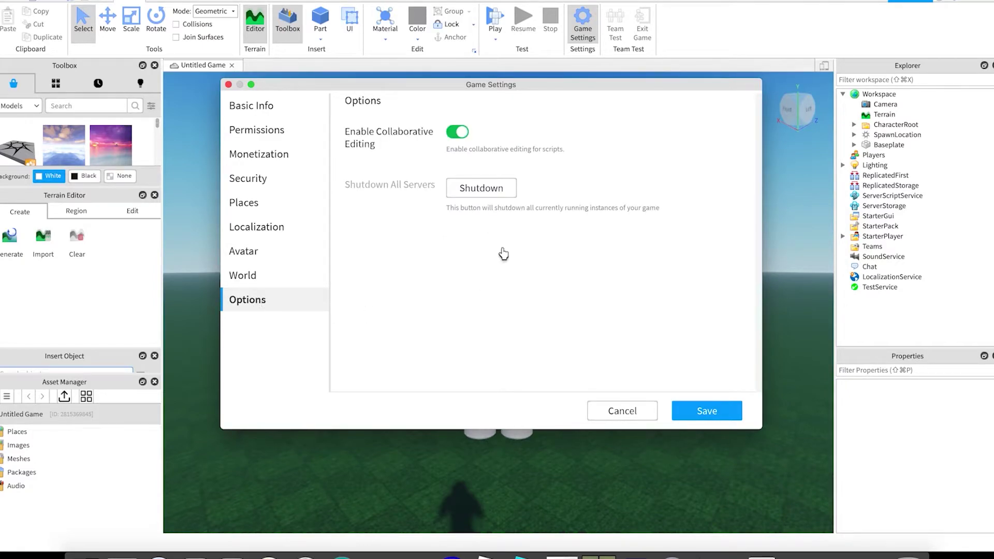
pyautogui.click(506, 192)
pyautogui.click(278, 109)
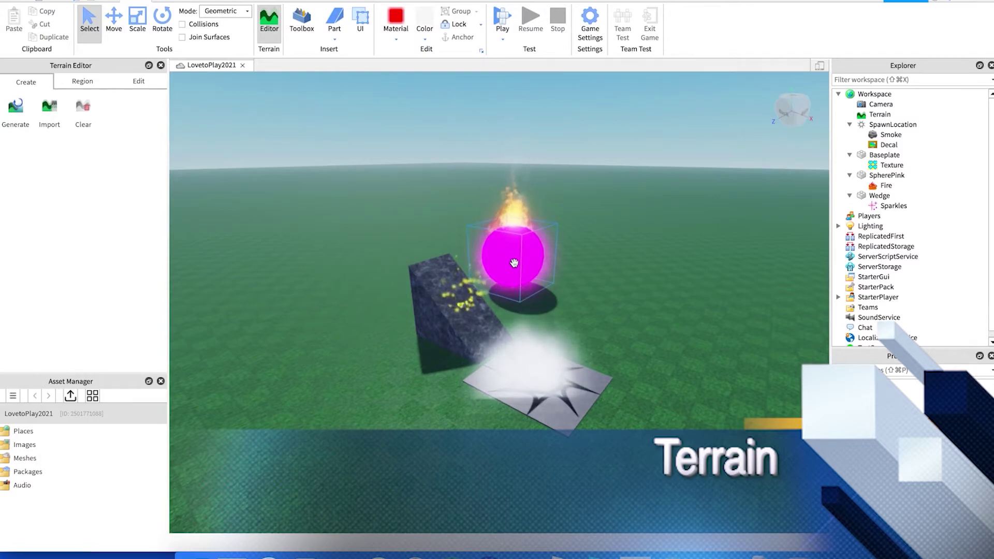
# Hide and reopen the Terrain Editor, and close the Asset Manager to give it the full height.
pyautogui.scroll(-10, 517, 265)
pyautogui.scroll(-5, 486, 261)
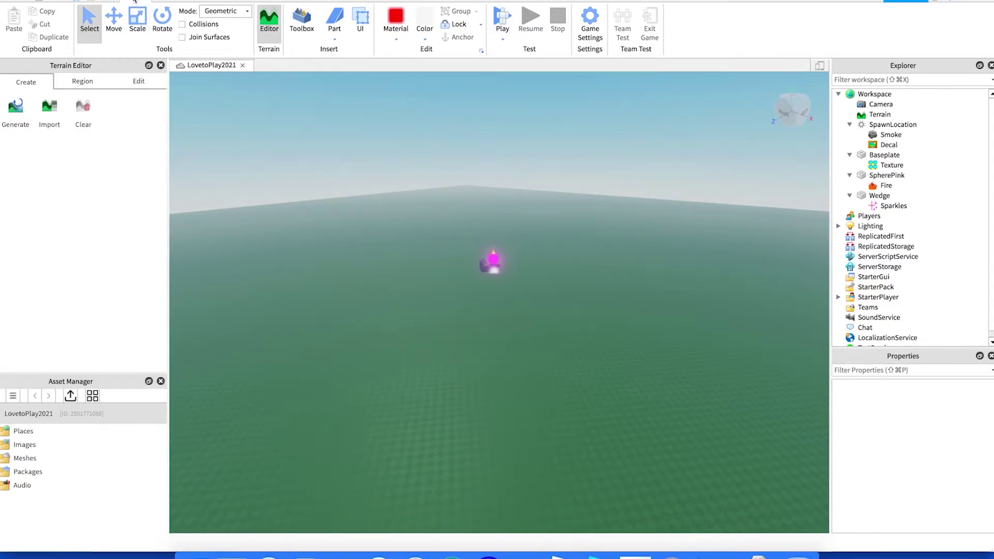
pyautogui.click(270, 29)
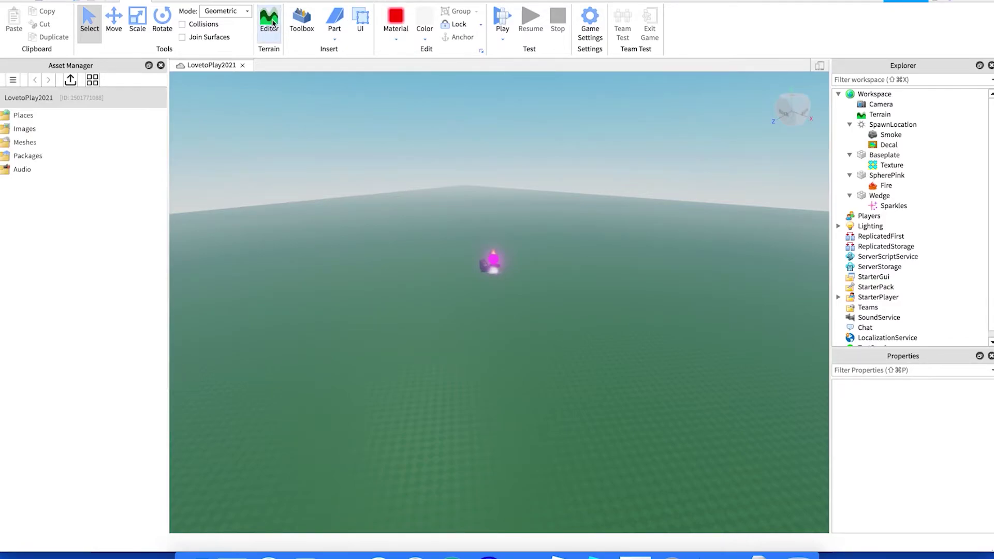
pyautogui.click(274, 22)
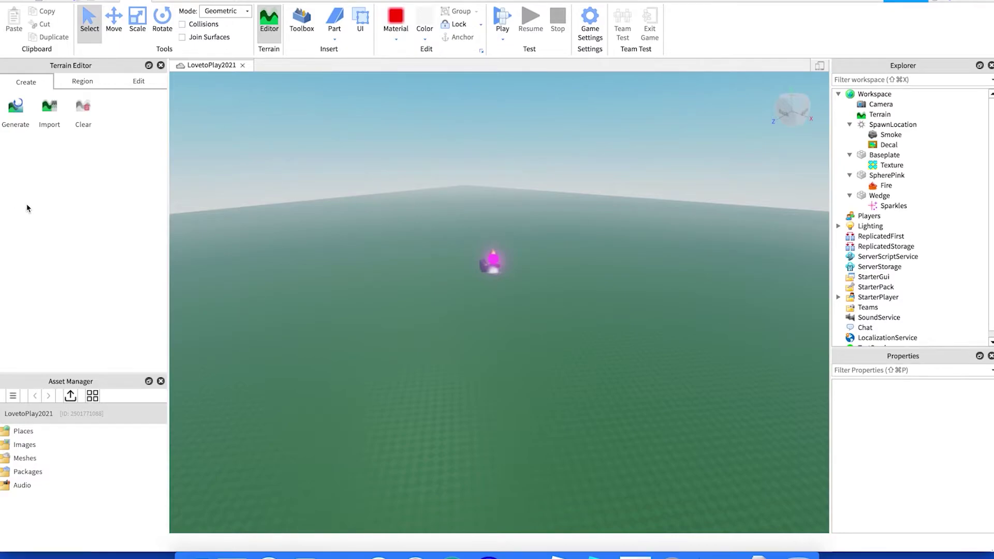
pyautogui.moveTo(118, 372); pyautogui.dragTo(126, 487)
pyautogui.click(161, 381)
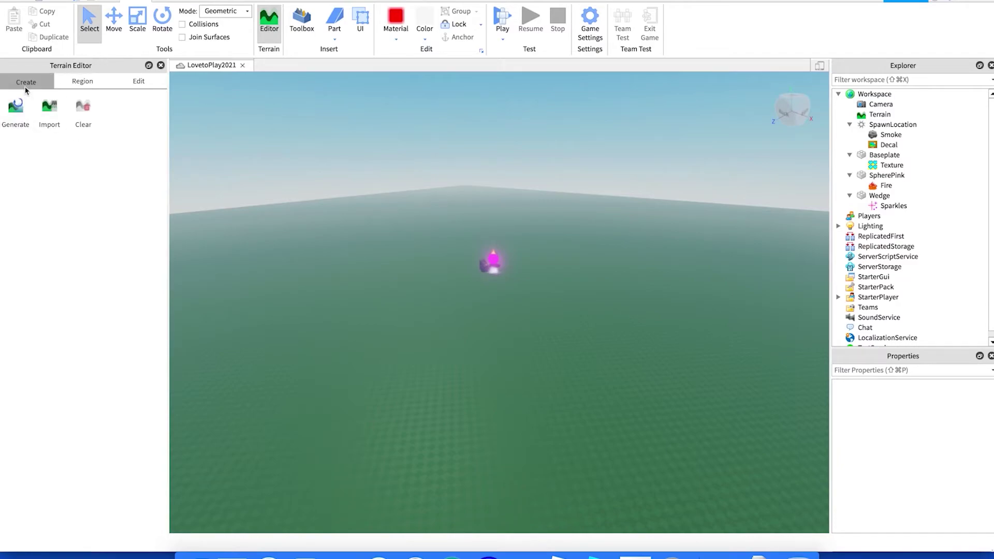
# Look through the Terrain Editor's Region and Edit tool sets and return to the Create tools.
pyautogui.click(84, 87)
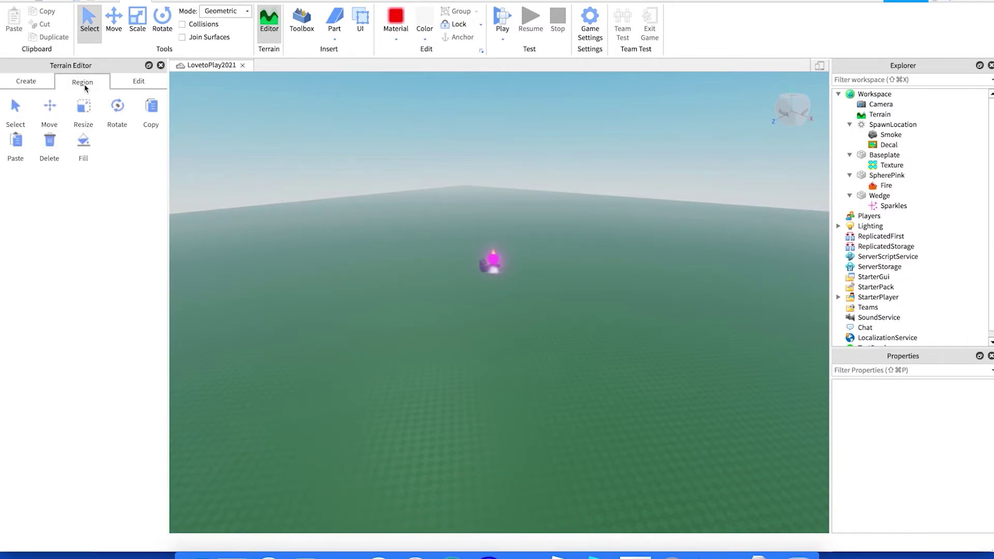
pyautogui.click(139, 83)
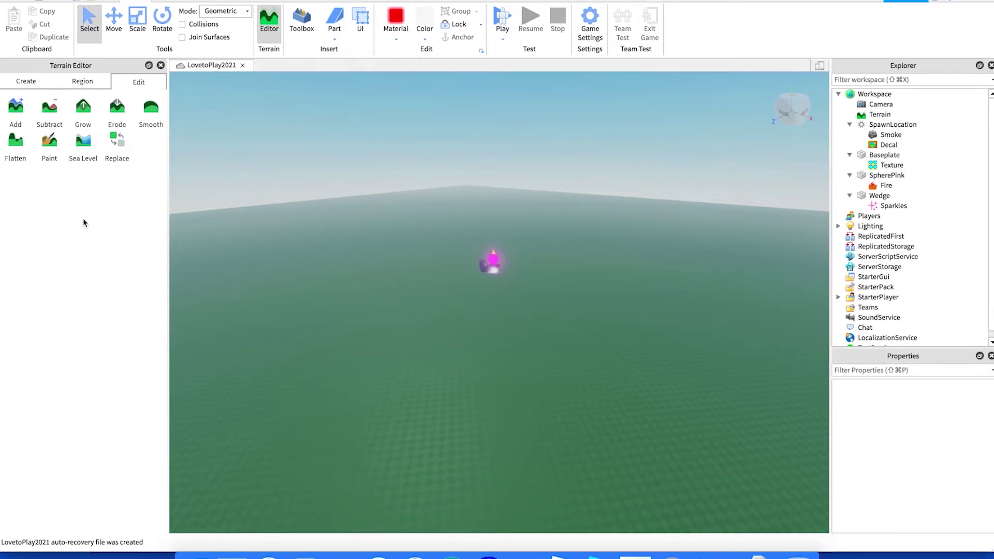
pyautogui.click(25, 83)
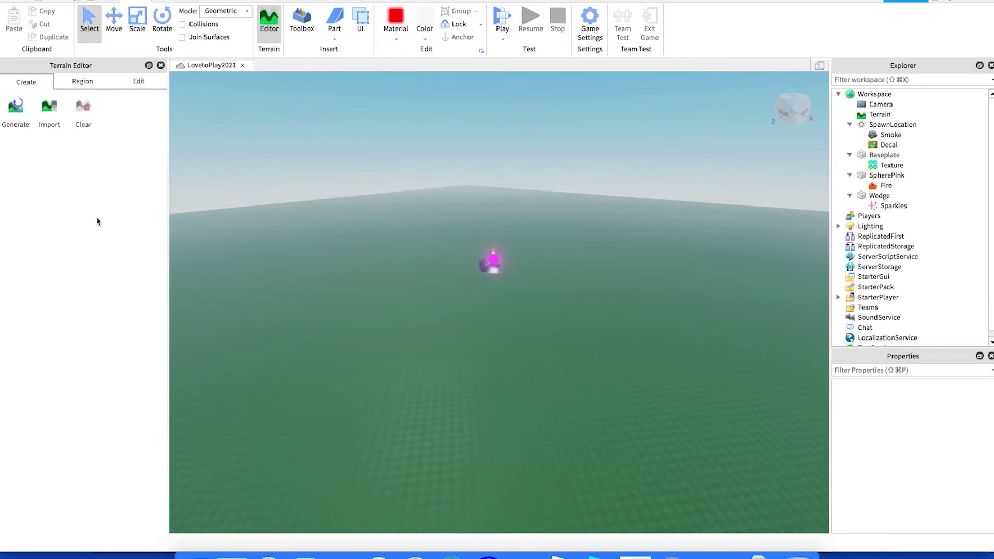
# Start terrain generation and enlarge the map region to about 1268 × 512 × 1057 using its boundary handles.
pyautogui.click(17, 110)
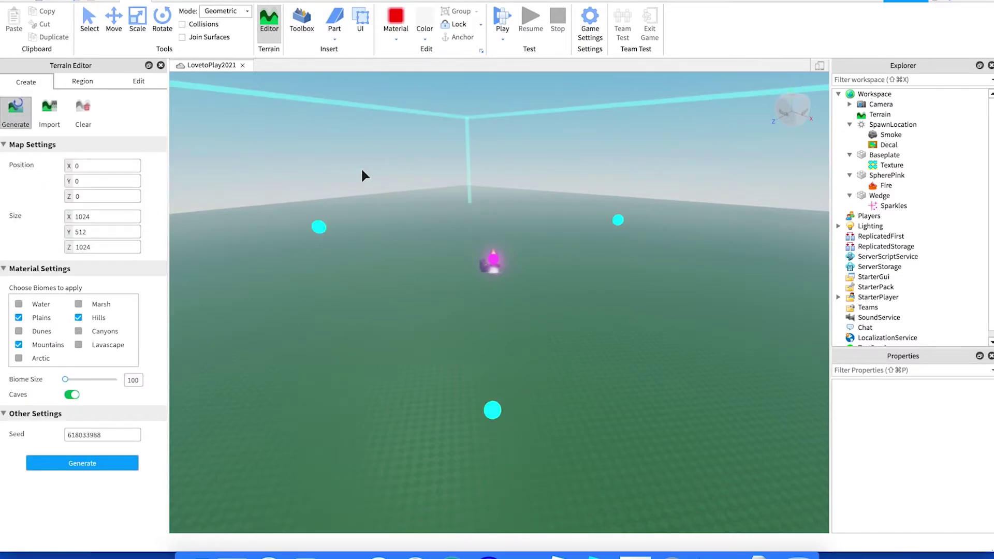
pyautogui.scroll(-5, 397, 171)
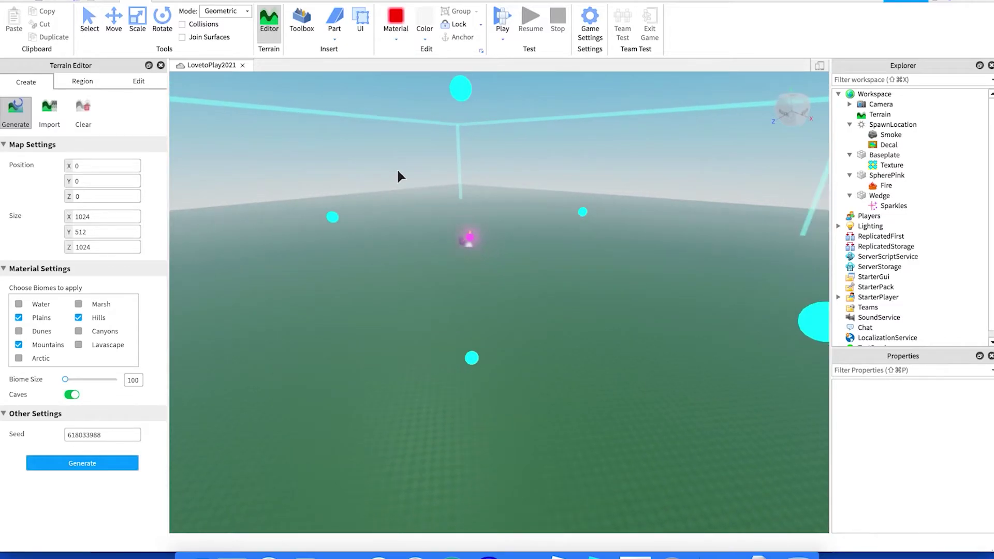
pyautogui.scroll(-8, 396, 168)
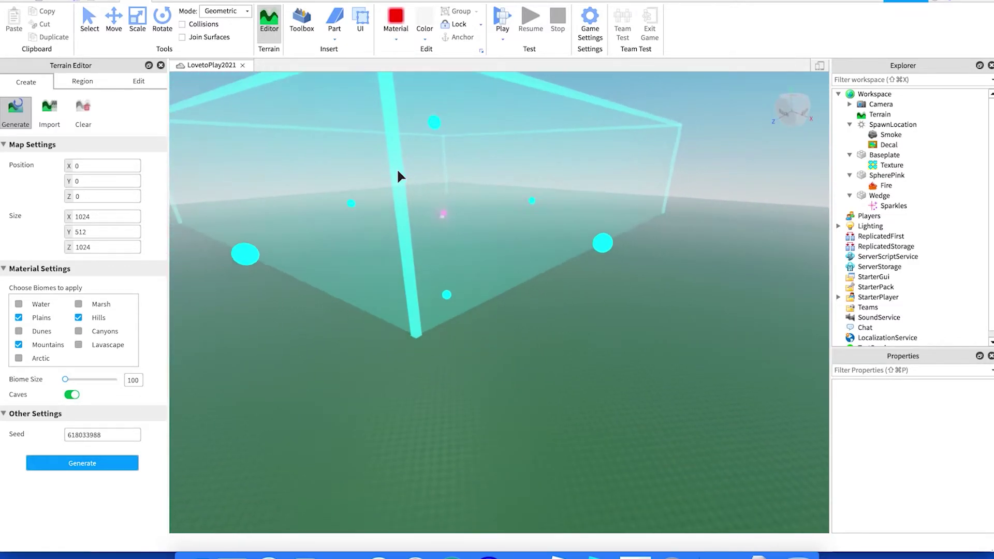
pyautogui.moveTo(533, 294); pyautogui.dragTo(534, 297, button='right')
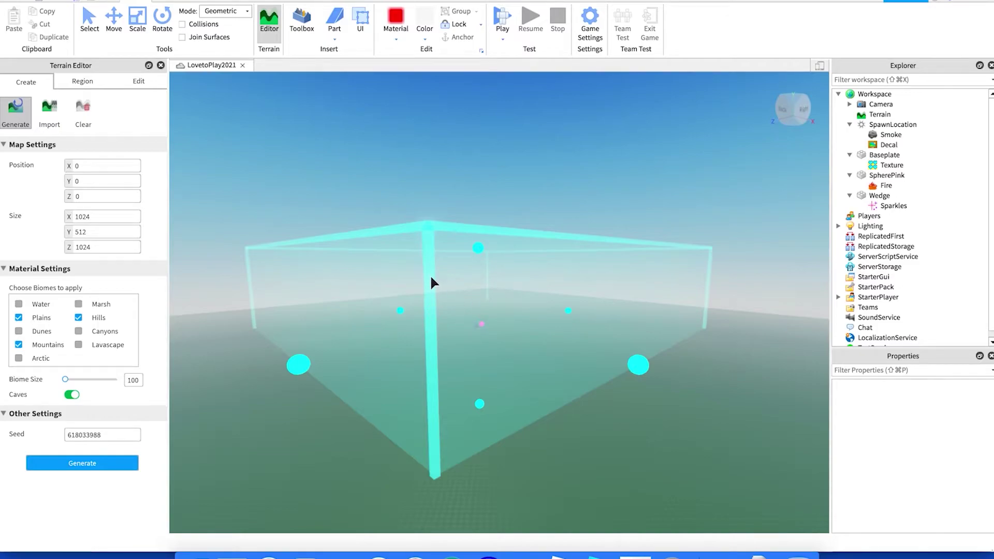
pyautogui.scroll(-5, 433, 281)
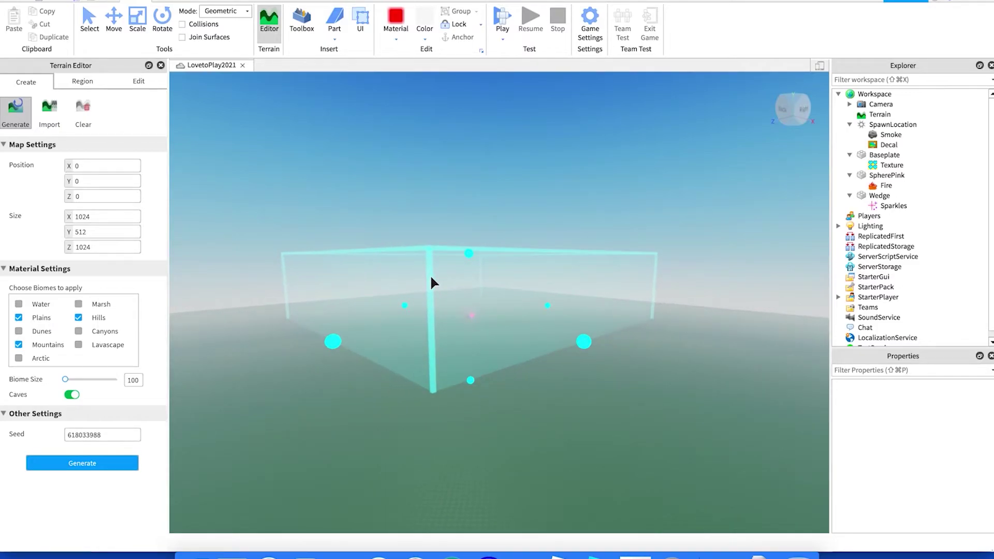
pyautogui.scroll(3, 433, 282)
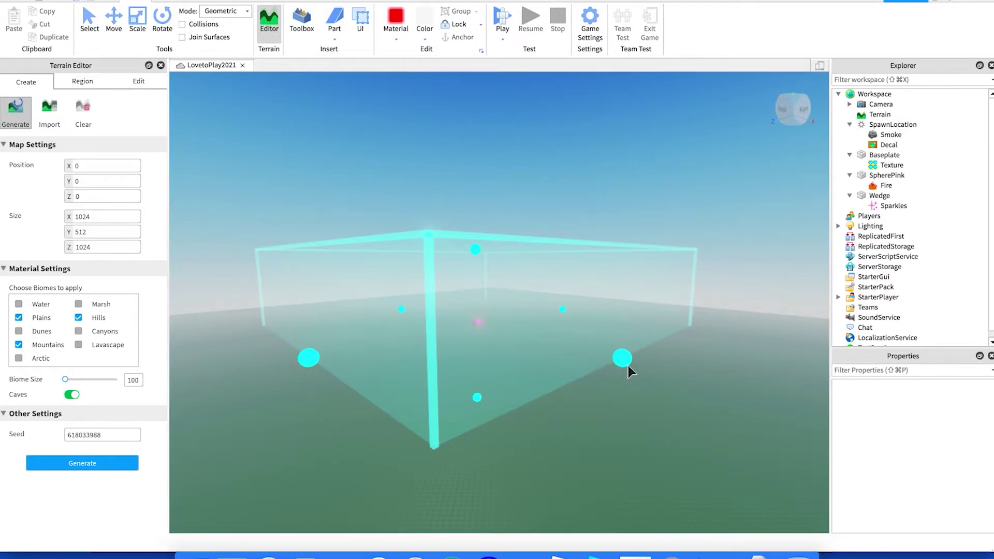
pyautogui.moveTo(625, 360); pyautogui.dragTo(753, 411)
pyautogui.moveTo(324, 368)
pyautogui.mouseDown()
pyautogui.moveTo(243, 393)
pyautogui.moveTo(306, 360)
pyautogui.mouseUp()
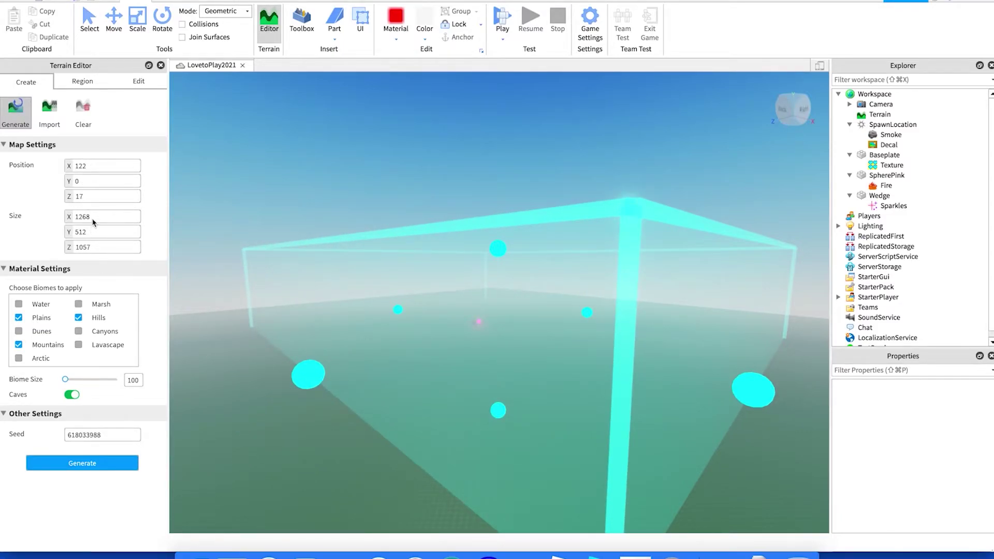
# Undo the last two edits, the spawn location's smoke effect and the sparkle color change.
pyautogui.click(105, 1)
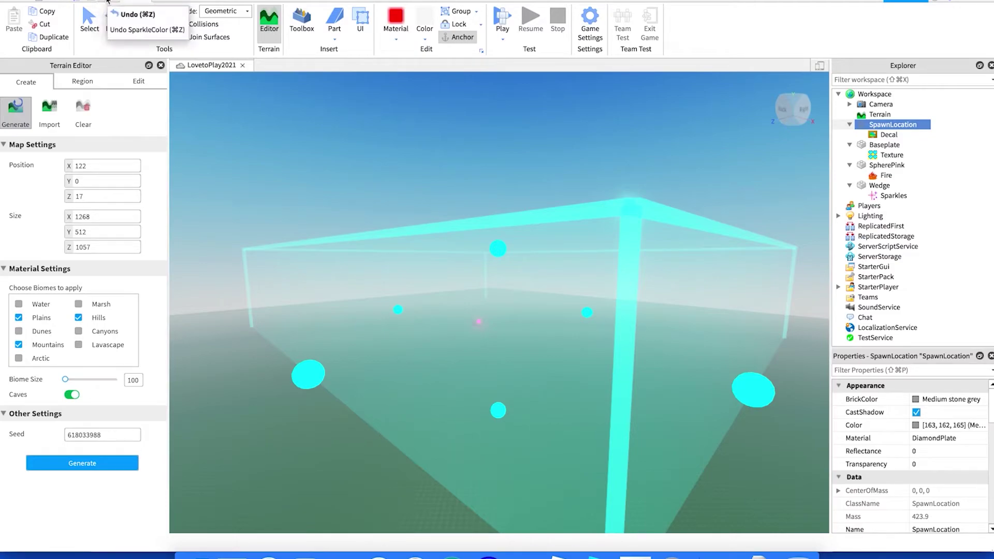
pyautogui.click(107, 2)
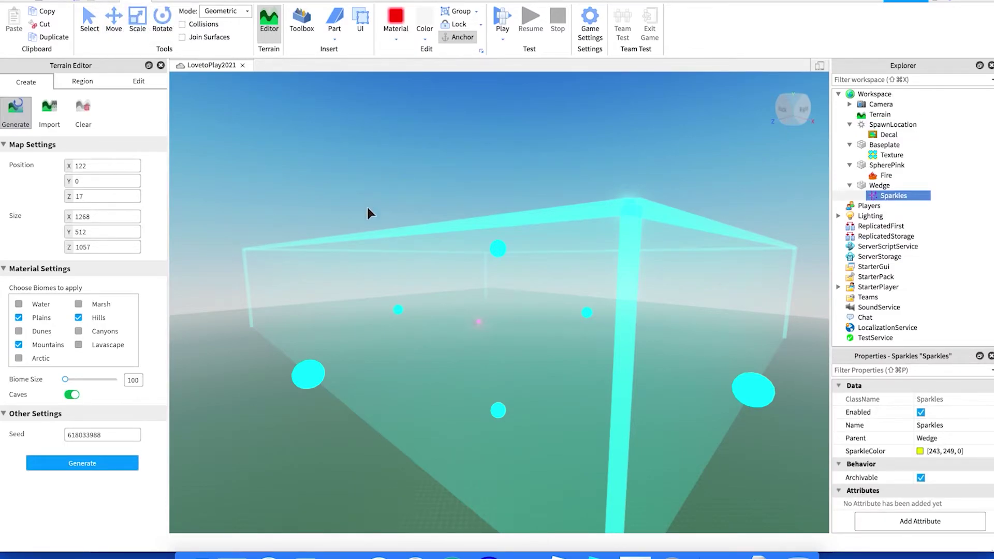
# Extend the terrain map region on several sides to about 1709 × 528 × 1663, positioned at about -60, 8, -41.
pyautogui.scroll(-3, 284, 359)
pyautogui.moveTo(338, 376); pyautogui.dragTo(261, 394)
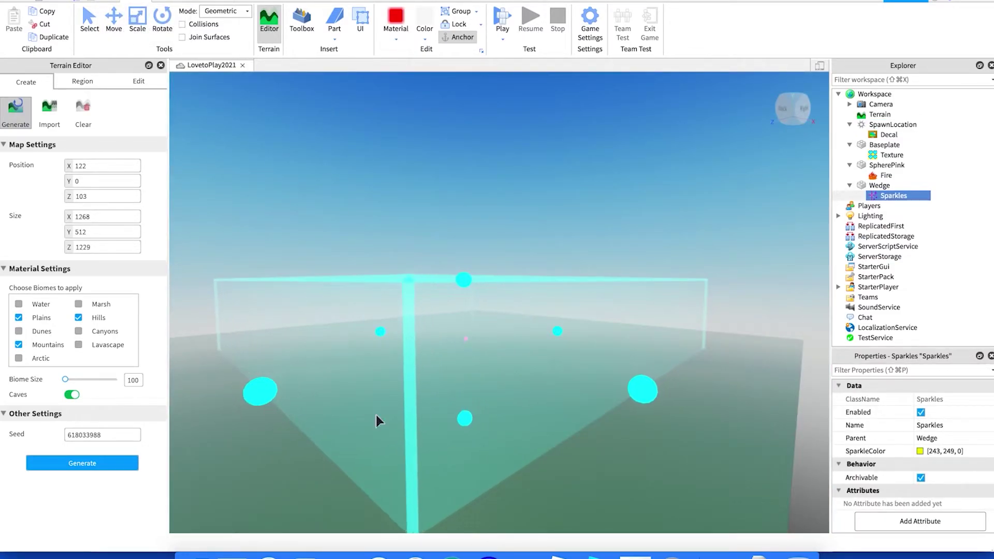
pyautogui.moveTo(657, 389); pyautogui.dragTo(656, 396)
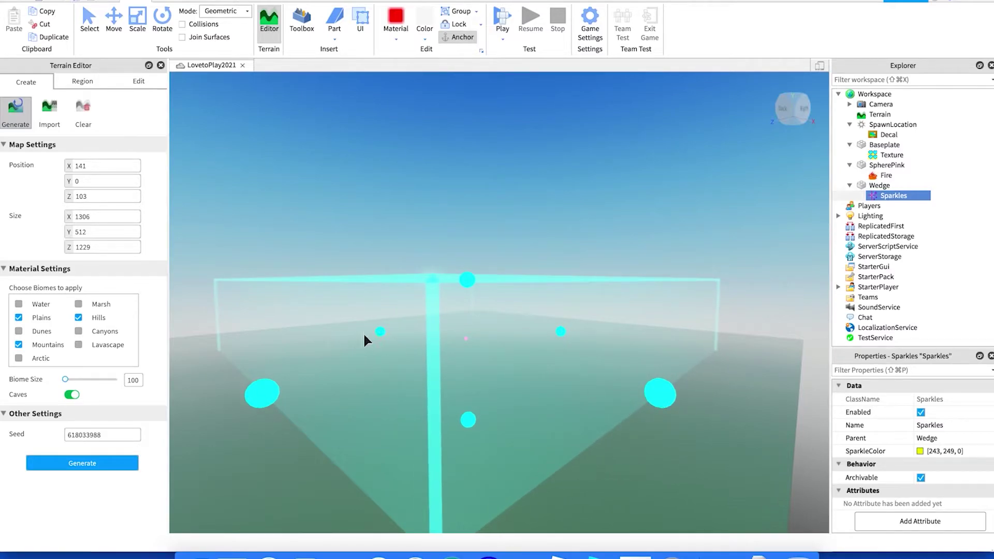
pyautogui.moveTo(381, 331); pyautogui.dragTo(351, 321)
pyautogui.moveTo(239, 381); pyautogui.dragTo(206, 383)
pyautogui.moveTo(529, 328); pyautogui.dragTo(564, 314)
pyautogui.moveTo(462, 280)
pyautogui.mouseDown()
pyautogui.moveTo(470, 243)
pyautogui.moveTo(472, 311)
pyautogui.moveTo(476, 278)
pyautogui.mouseUp()
pyautogui.moveTo(557, 271); pyautogui.dragTo(557, 273, button='right')
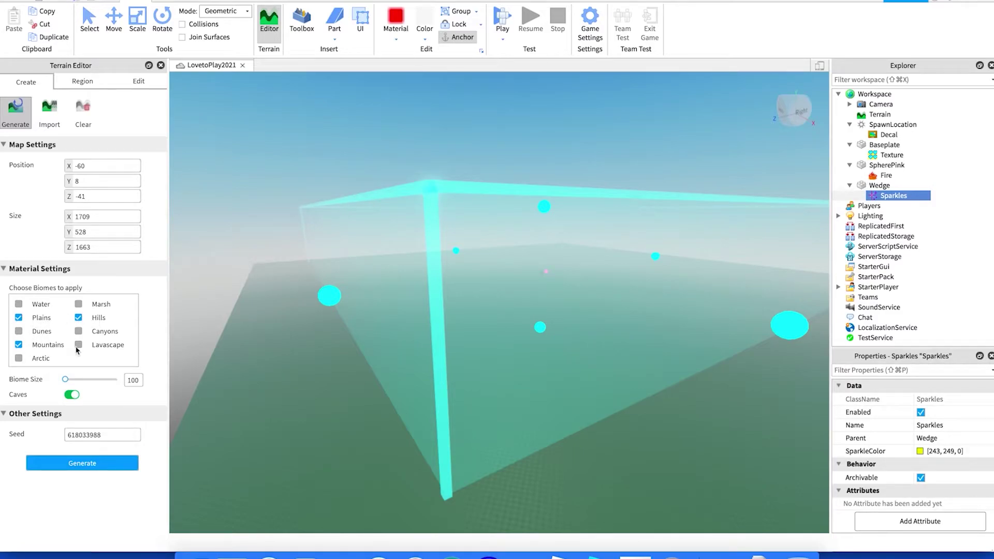
# Set the biome size to 16, disable caves and generate the plains, hills and mountains terrain with the existing seed.
pyautogui.moveTo(66, 382); pyautogui.dragTo(46, 382)
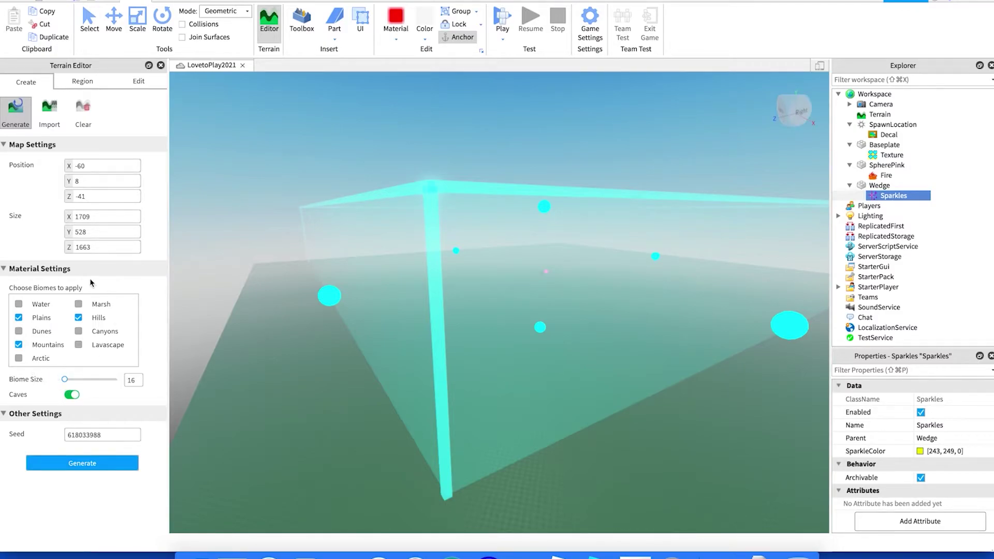
pyautogui.click(71, 395)
pyautogui.moveTo(106, 438); pyautogui.dragTo(66, 435)
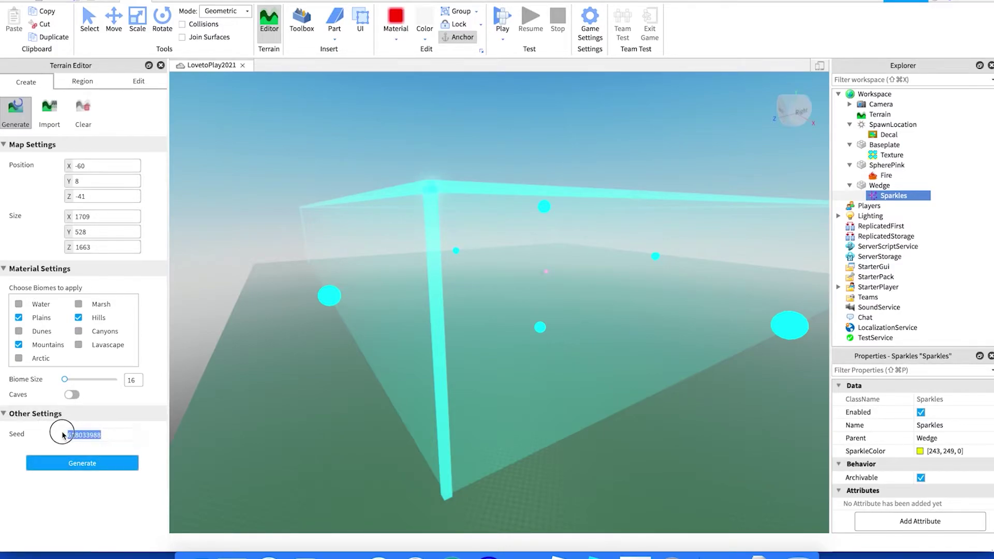
pyautogui.click(117, 447)
pyautogui.click(84, 466)
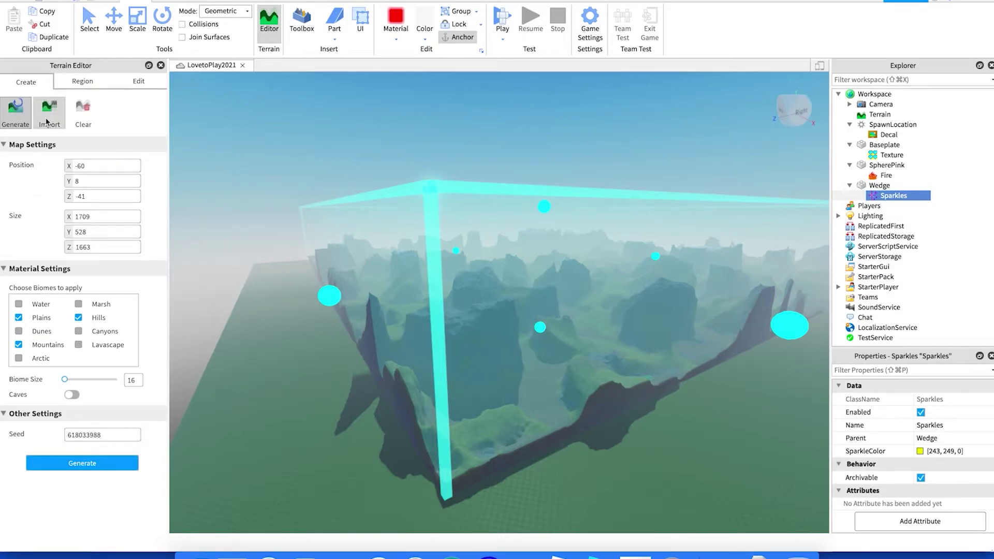
# Explore the generated terrain from inside the map and from above, examining the grass, cliffs and the area around the fire.
pyautogui.moveTo(334, 153); pyautogui.dragTo(333, 151, button='right')
pyautogui.press('w')
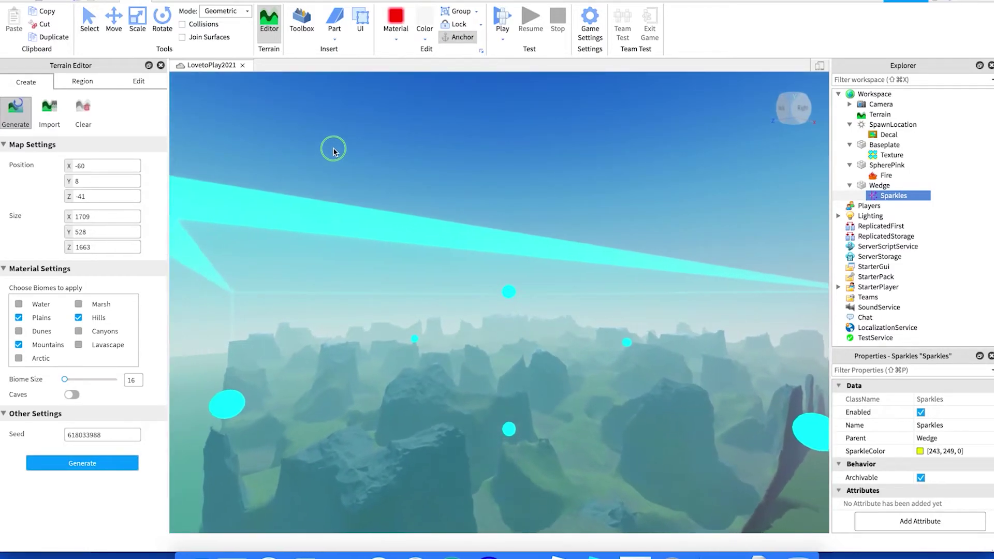
pyautogui.press('w')
pyautogui.moveTo(333, 149); pyautogui.dragTo(333, 151, button='right')
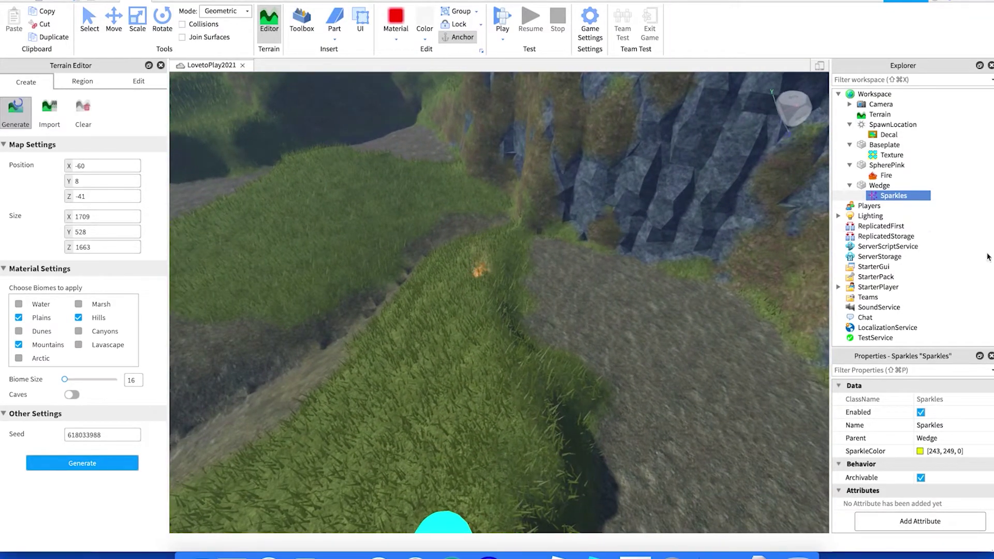
pyautogui.moveTo(594, 341); pyautogui.dragTo(594, 342, button='right')
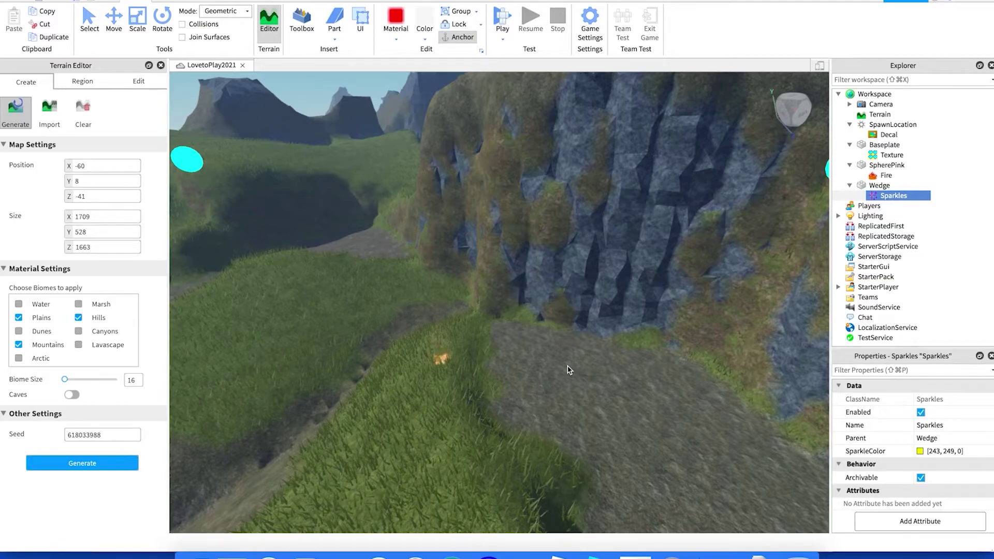
pyautogui.scroll(-10, 471, 297)
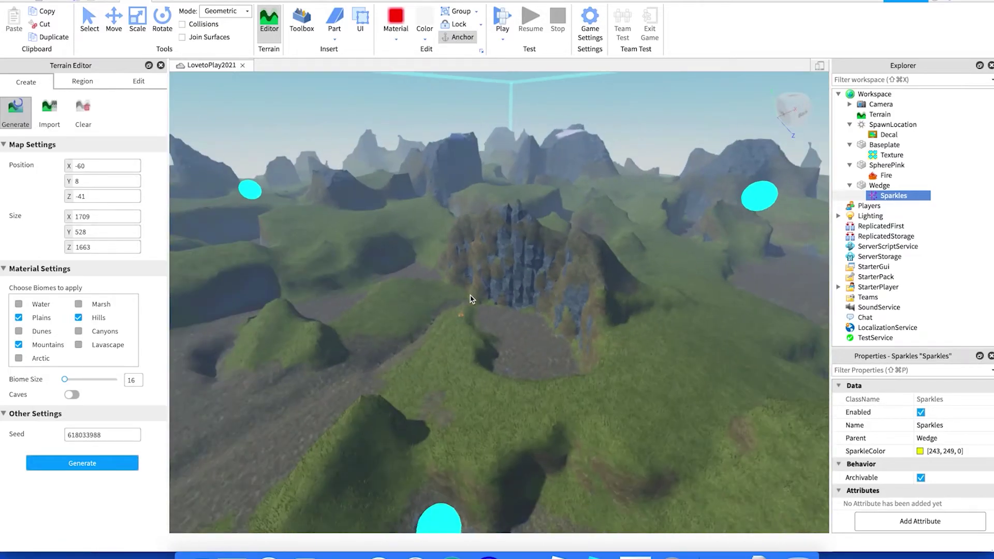
pyautogui.scroll(-10, 471, 298)
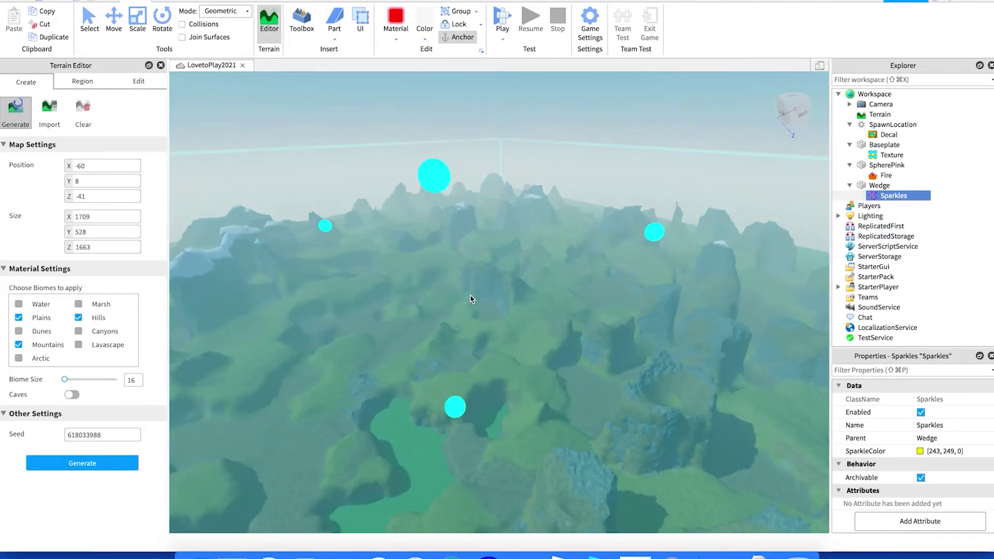
pyautogui.scroll(-3, 470, 297)
pyautogui.scroll(10, 471, 299)
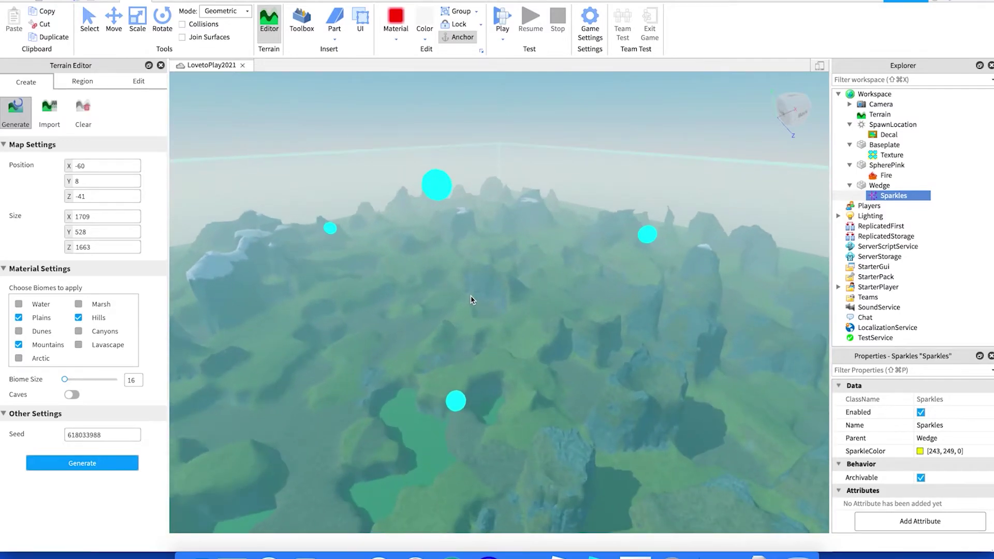
pyautogui.scroll(10, 470, 299)
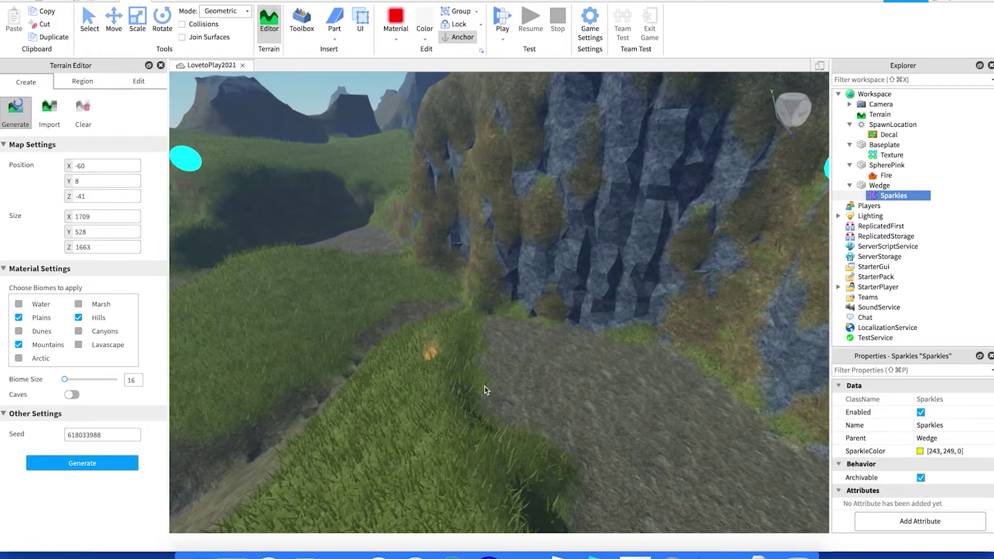
pyautogui.moveTo(566, 362); pyautogui.dragTo(567, 366, button='right')
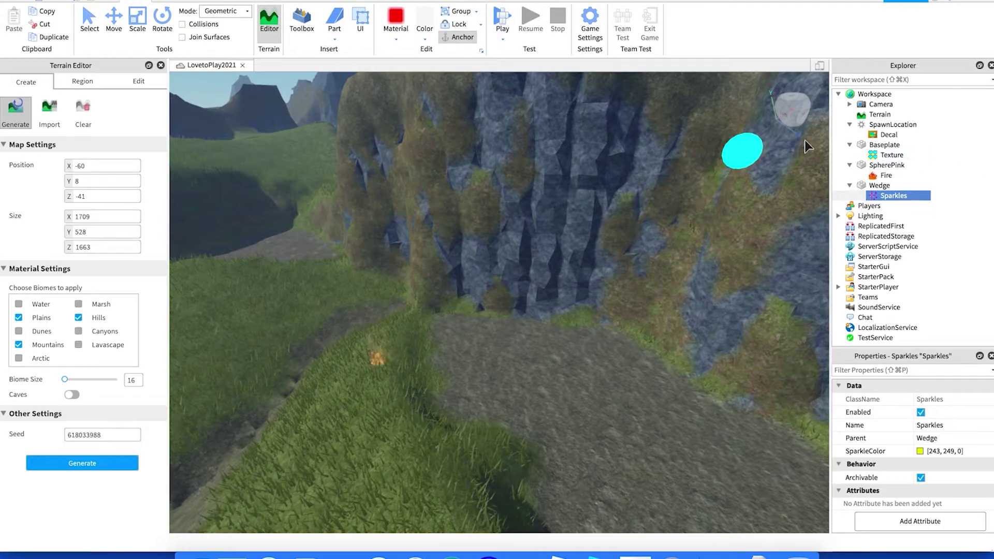
# Select the SpawnLocation, bring up the terrain editing tools and focus the view on the spawn pad beneath the terrain.
pyautogui.click(890, 125)
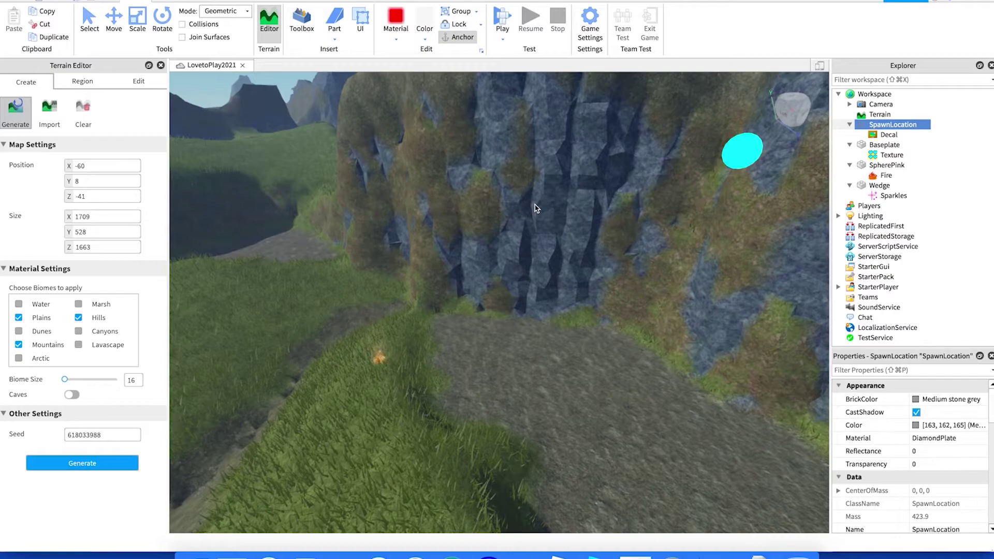
pyautogui.press('f')
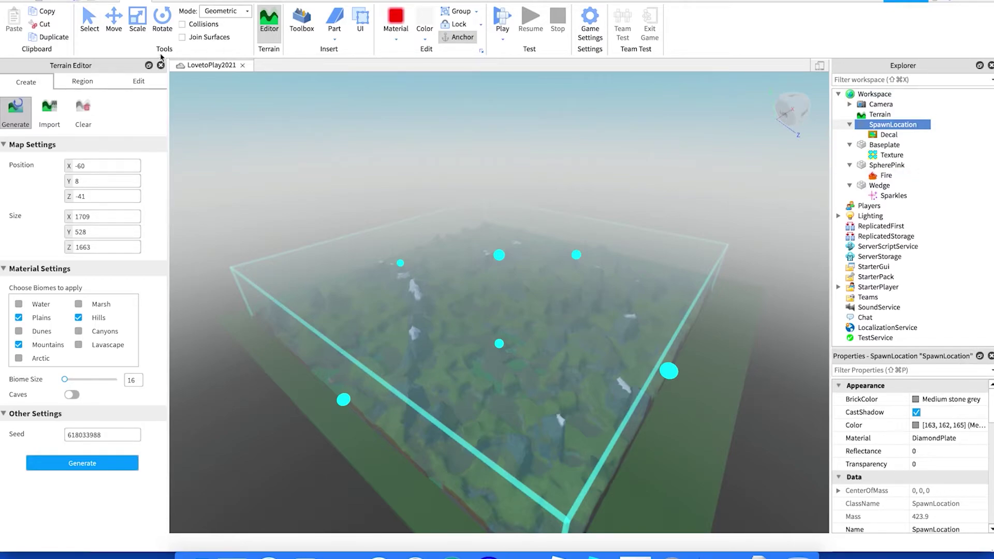
pyautogui.click(141, 83)
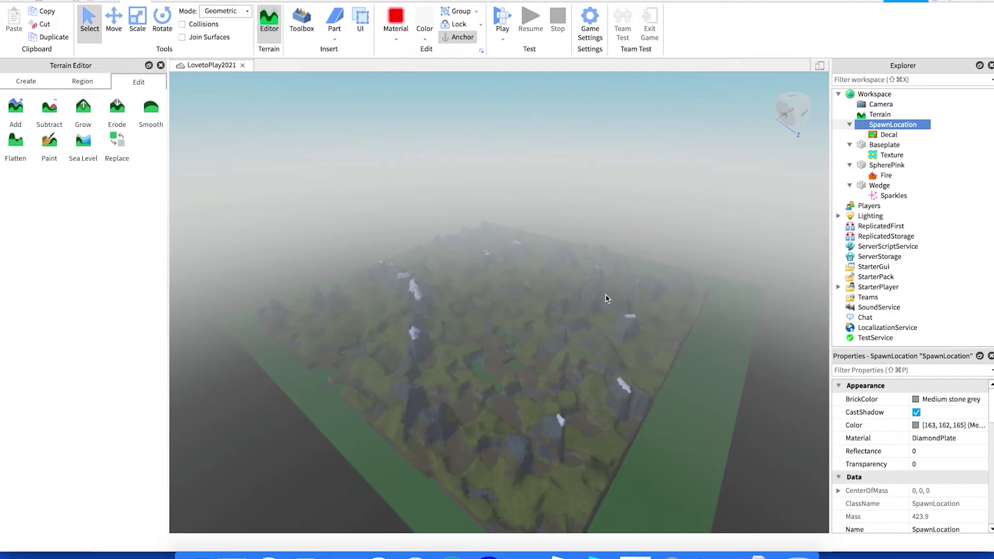
pyautogui.press('f')
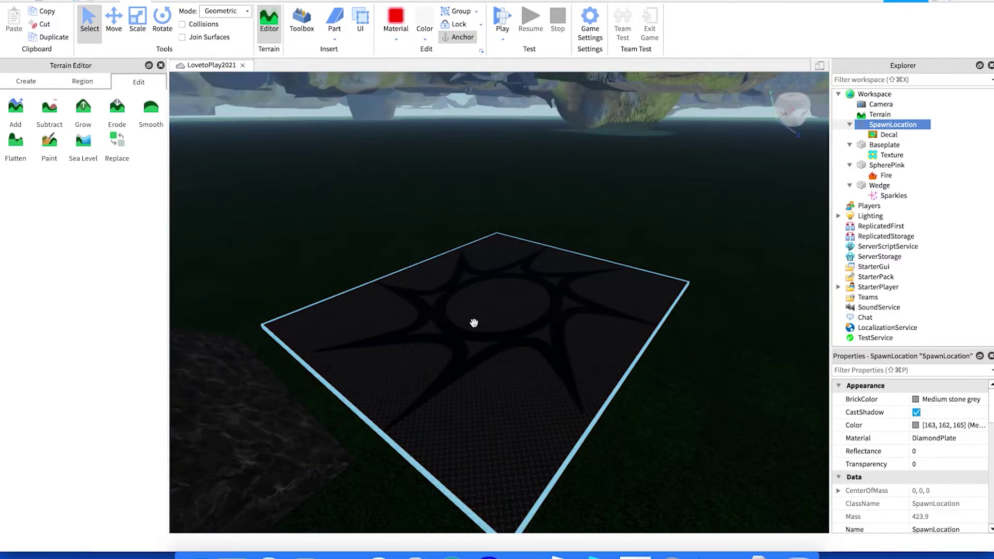
pyautogui.moveTo(489, 351); pyautogui.dragTo(488, 348, button='right')
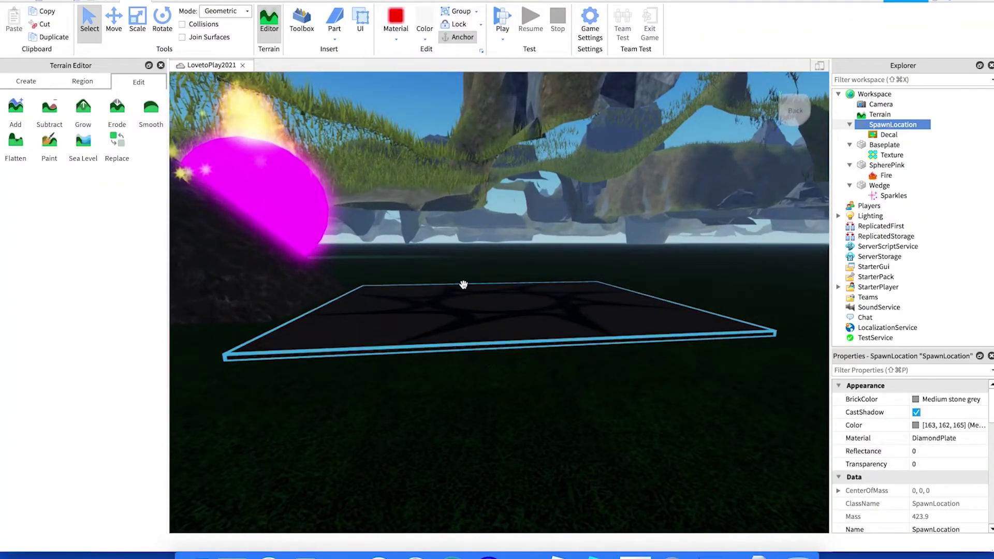
# Move the SpawnLocation straight up from beneath the terrain onto the rocky ground beside the cliff, and deselect it.
pyautogui.moveTo(504, 224); pyautogui.dragTo(504, 226, button='right')
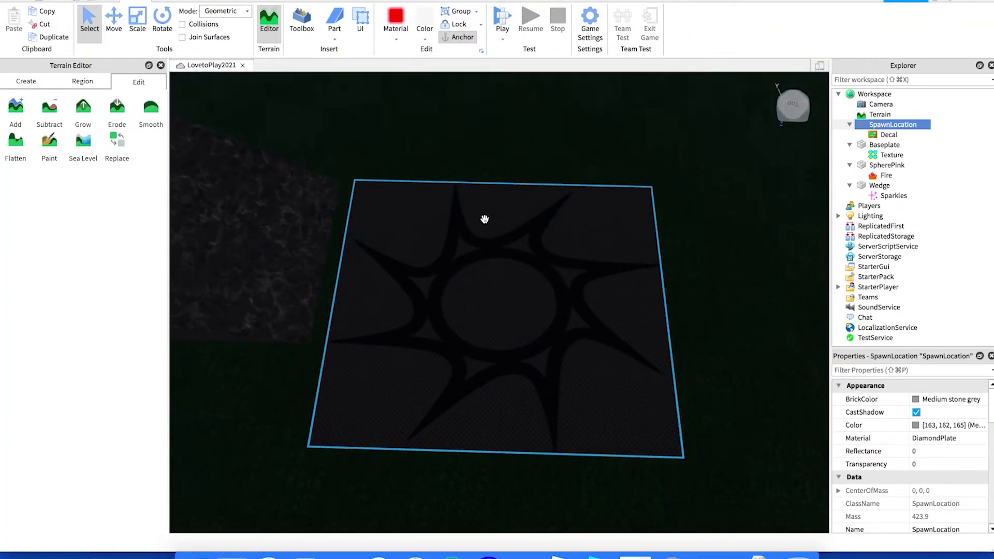
pyautogui.scroll(-3, 485, 220)
pyautogui.moveTo(503, 291); pyautogui.dragTo(501, 296, button='right')
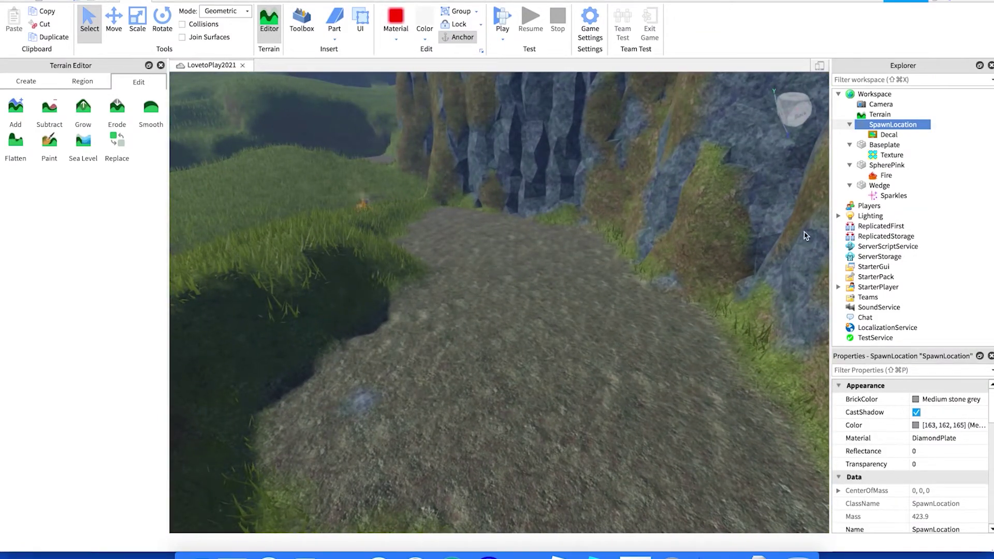
pyautogui.click(118, 21)
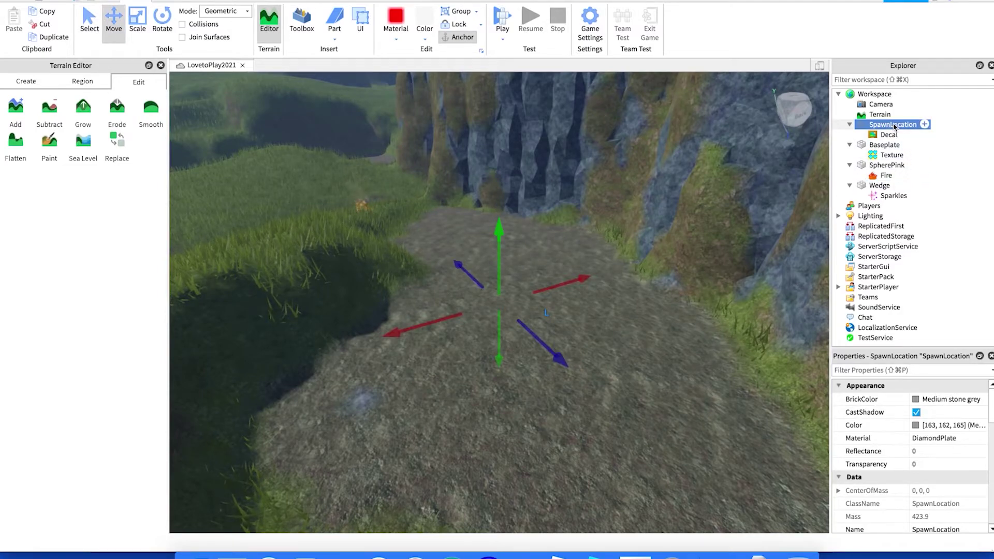
pyautogui.moveTo(498, 229); pyautogui.dragTo(509, 157)
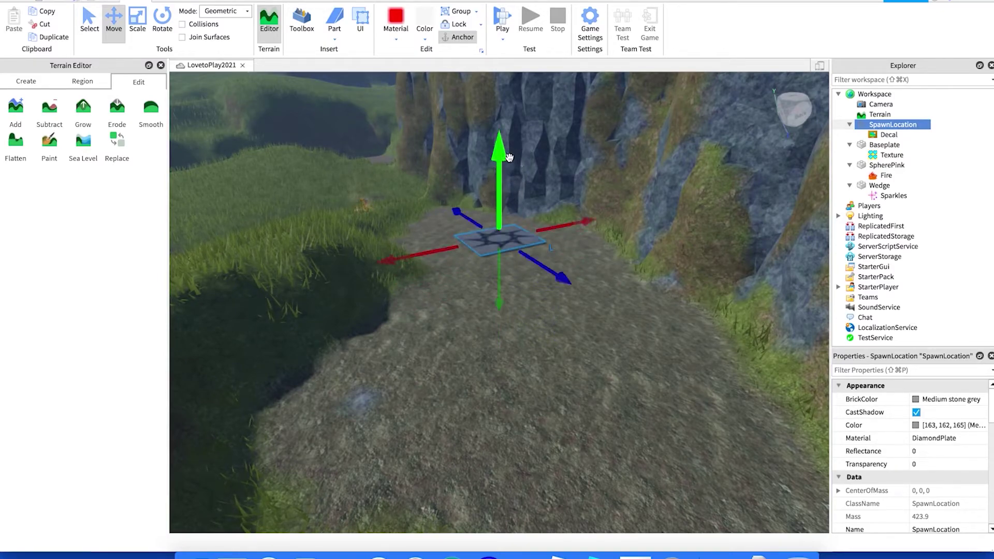
pyautogui.click(463, 305)
pyautogui.moveTo(469, 286); pyautogui.dragTo(472, 286, button='right')
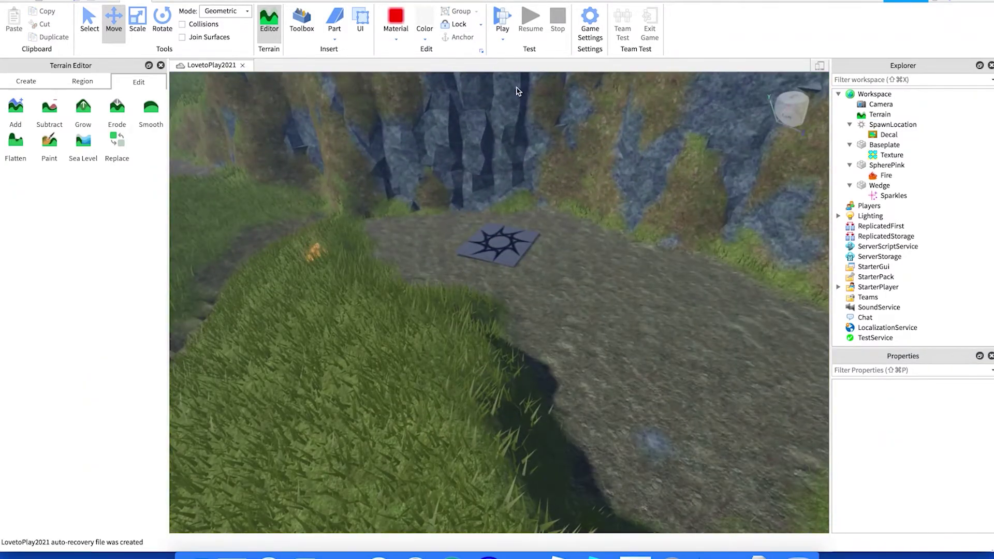
# Start a playtest and run the avatar from the spawn pad across the rocky ground and up the grassy slope.
pyautogui.click(503, 20)
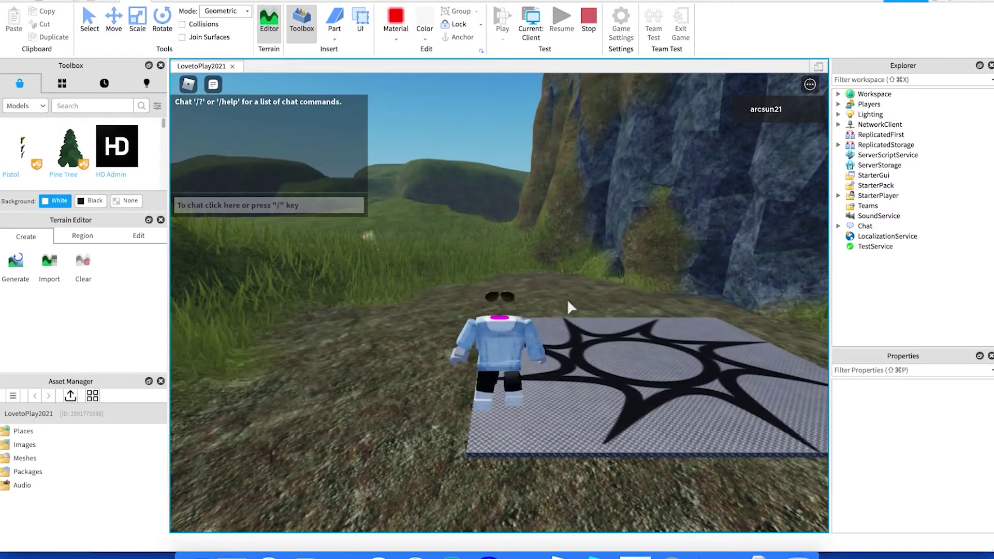
pyautogui.moveTo(580, 317); pyautogui.dragTo(579, 318, button='right')
pyautogui.press('w')
pyautogui.press('w')
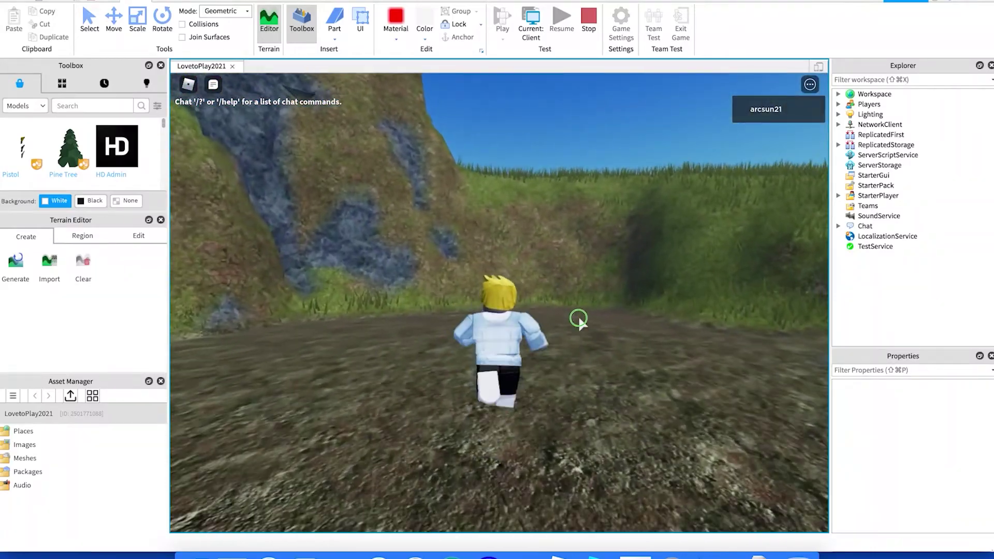
pyautogui.press('w')
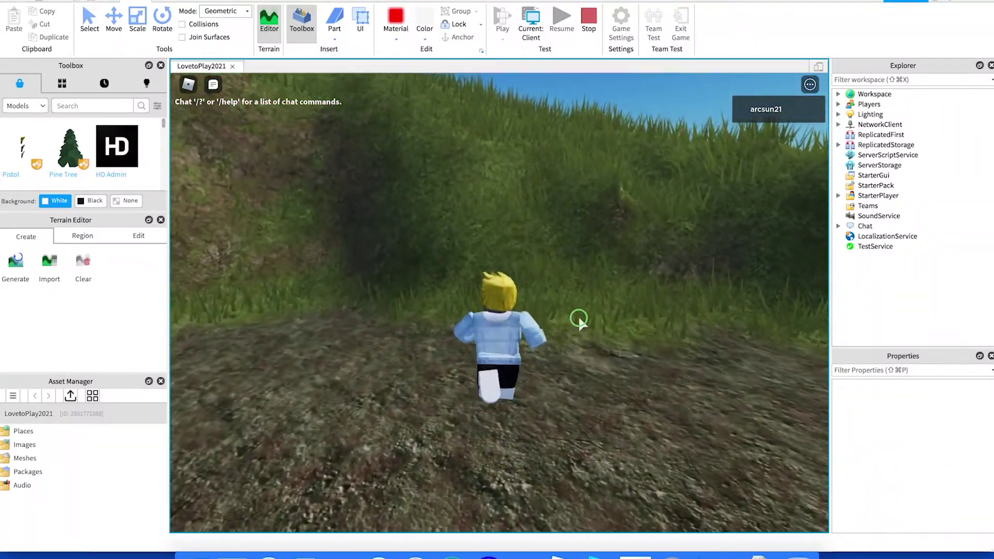
pyautogui.press('w')
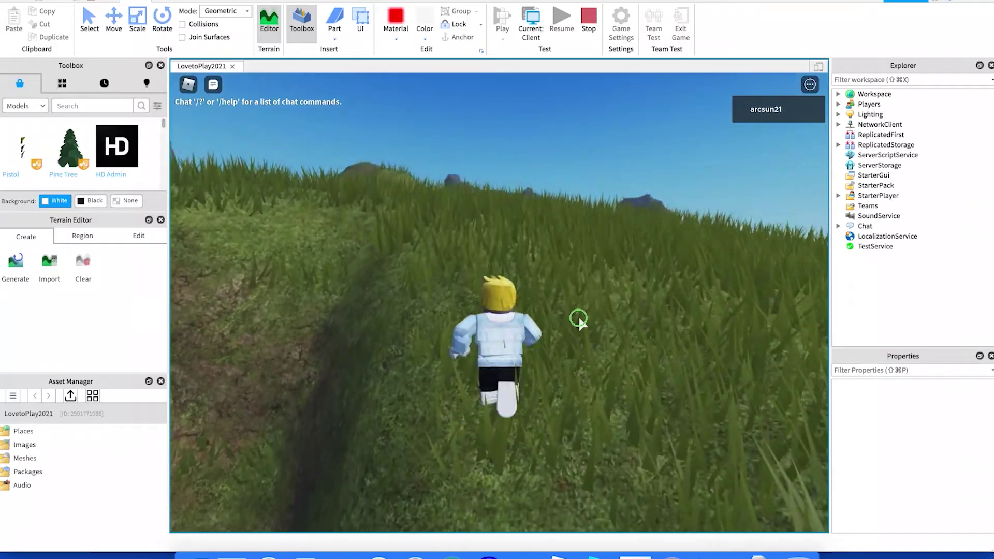
# Climb the avatar onto the rocky hilltop, look back over the terrain towards the spawn pad, and end the playtest.
pyautogui.press('w')
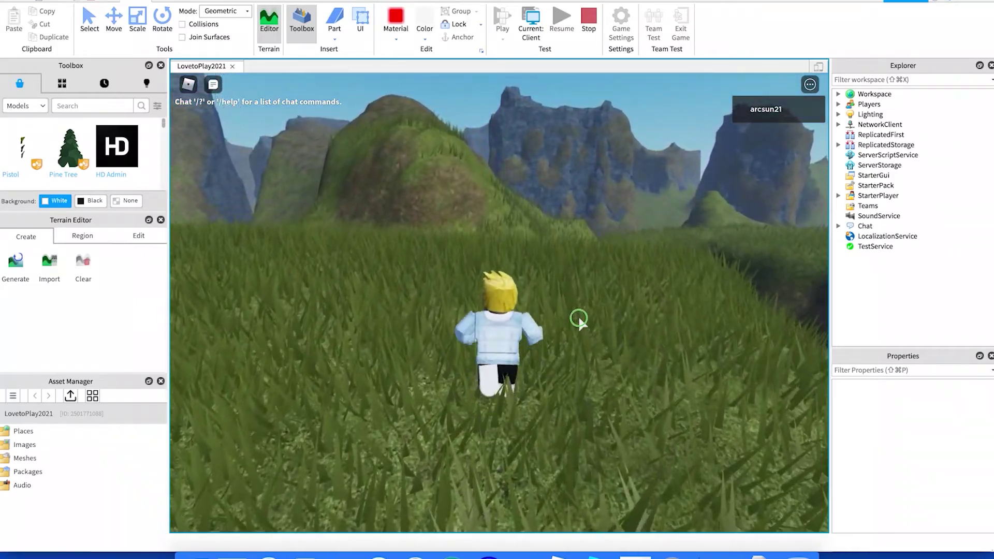
pyautogui.press('w')
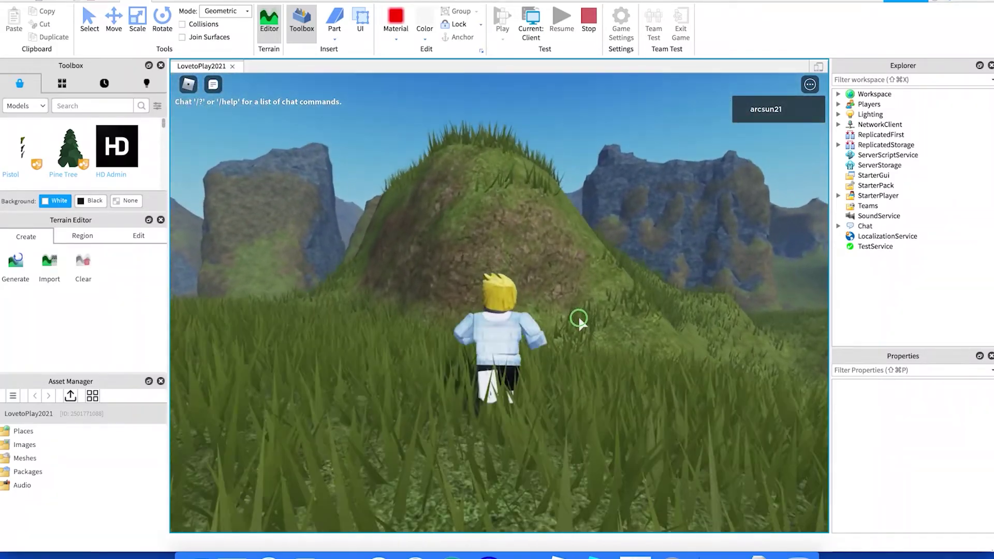
pyautogui.press('w')
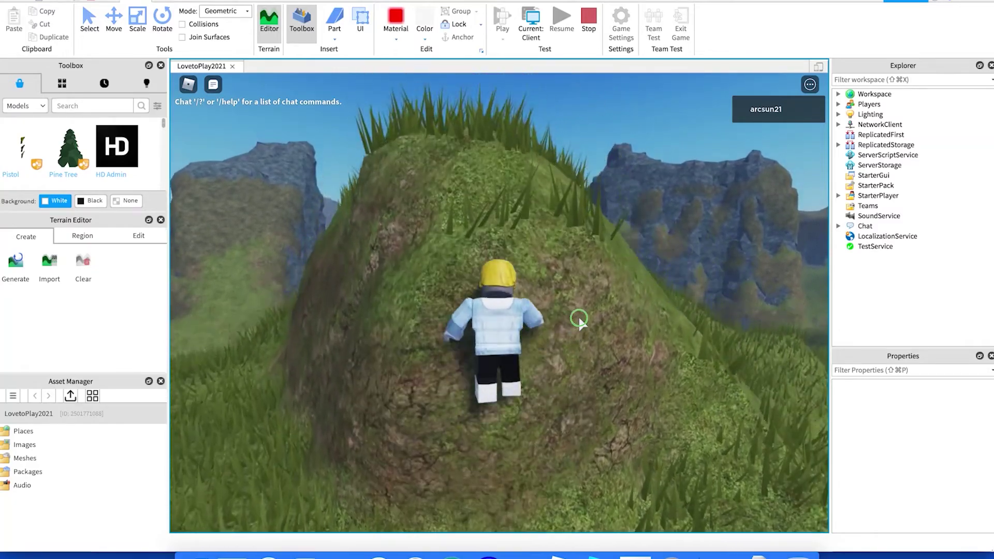
pyautogui.press('w')
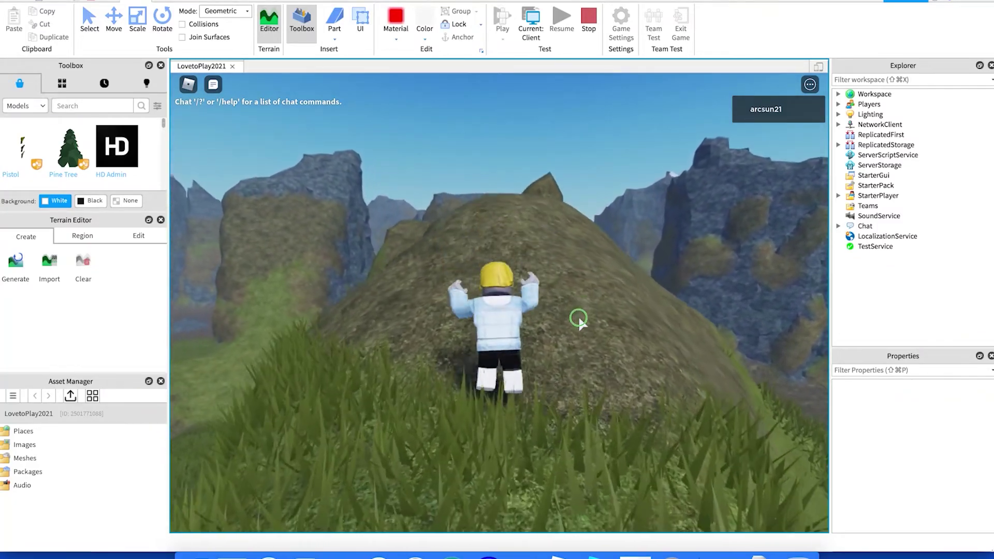
pyautogui.press('w')
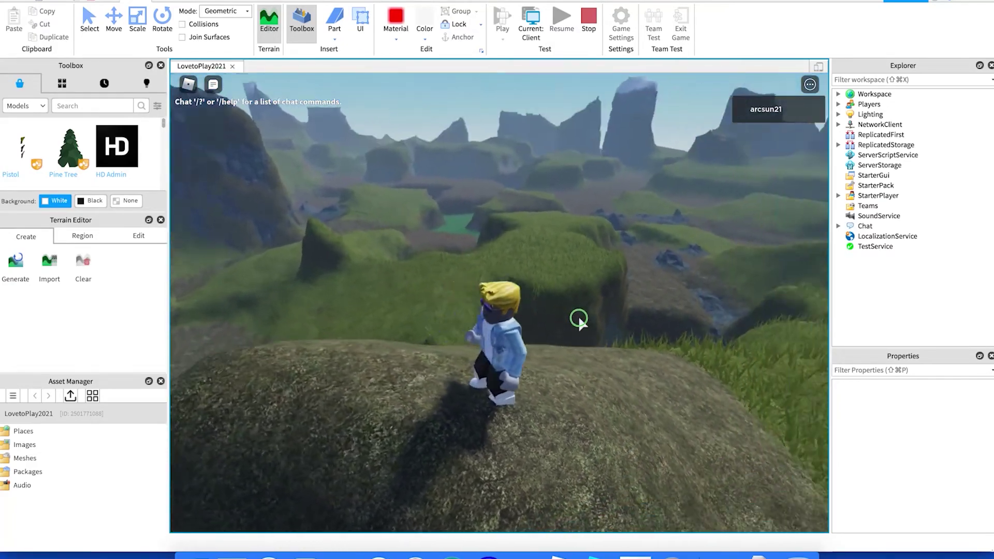
pyautogui.moveTo(579, 319); pyautogui.dragTo(578, 319, button='right')
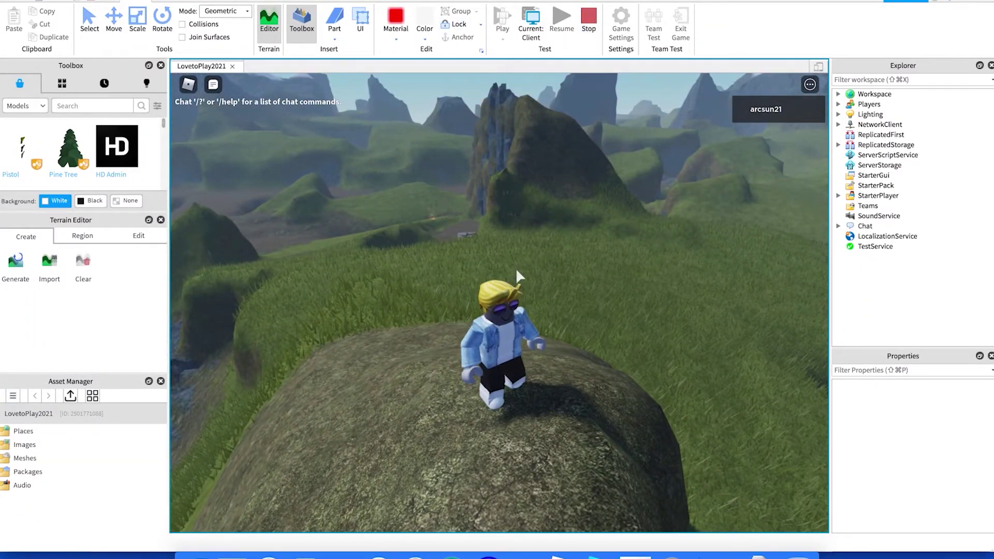
pyautogui.click(594, 20)
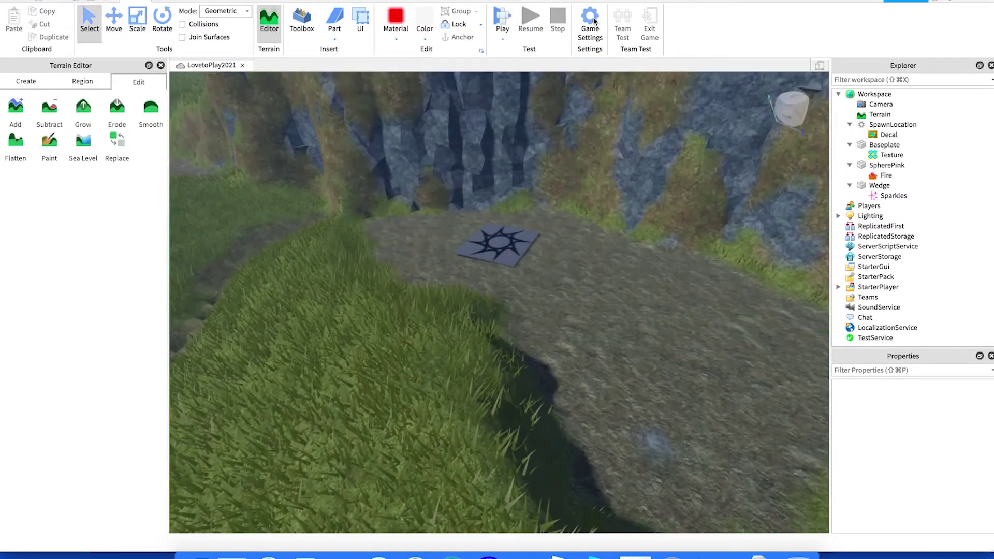
# Raise SpherePink from under the terrain to above the ground and shift it sideways, away from the spawn pad.
pyautogui.moveTo(573, 307); pyautogui.dragTo(574, 310, button='right')
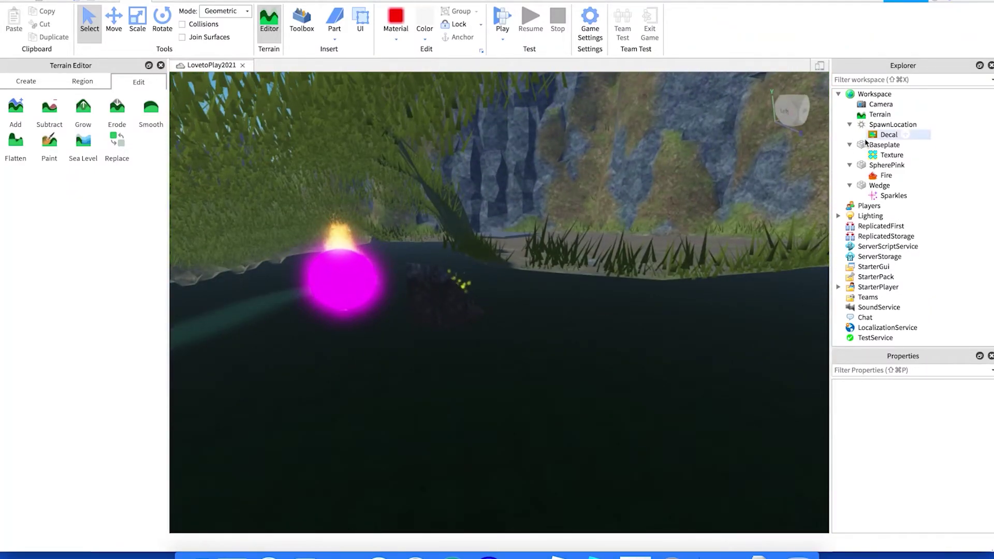
pyautogui.click(875, 169)
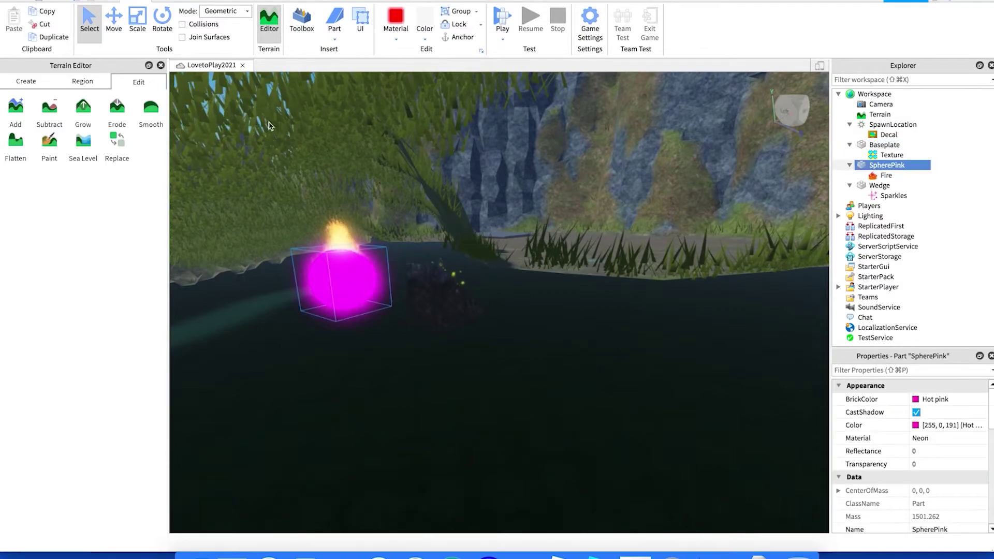
pyautogui.click(112, 20)
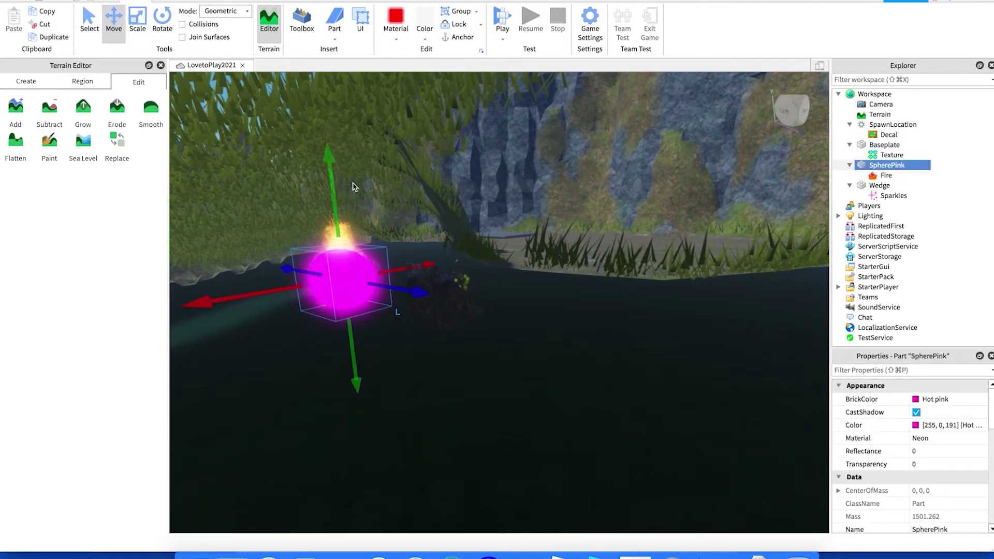
pyautogui.moveTo(331, 169); pyautogui.dragTo(337, 2)
pyautogui.moveTo(497, 171); pyautogui.dragTo(498, 176, button='right')
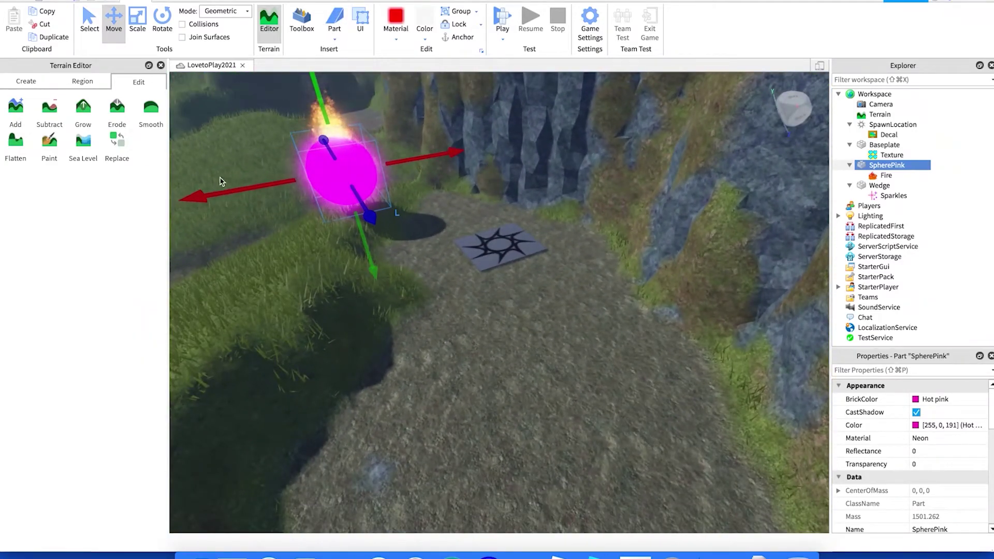
pyautogui.moveTo(551, 210); pyautogui.dragTo(547, 221, button='right')
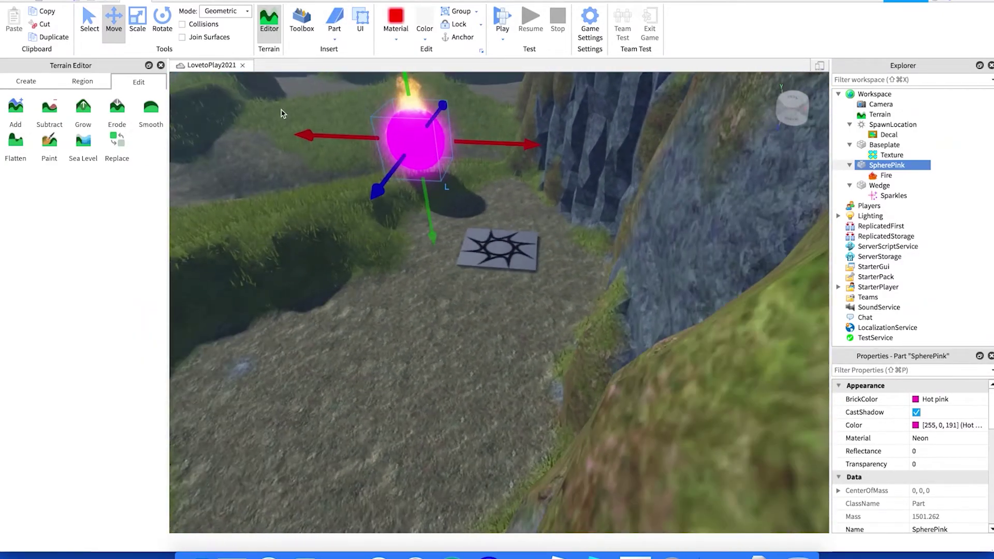
pyautogui.moveTo(294, 124); pyautogui.dragTo(179, 127)
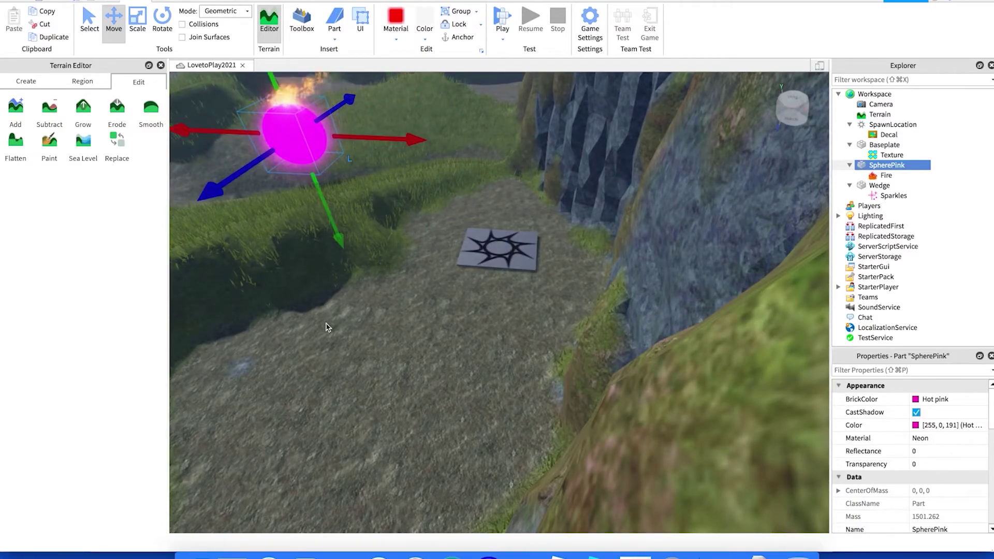
# Raise the Wedge from under the terrain onto the rocky ground and shift it away from the spawn pad, then deselect it.
pyautogui.click(898, 185)
pyautogui.click(885, 190)
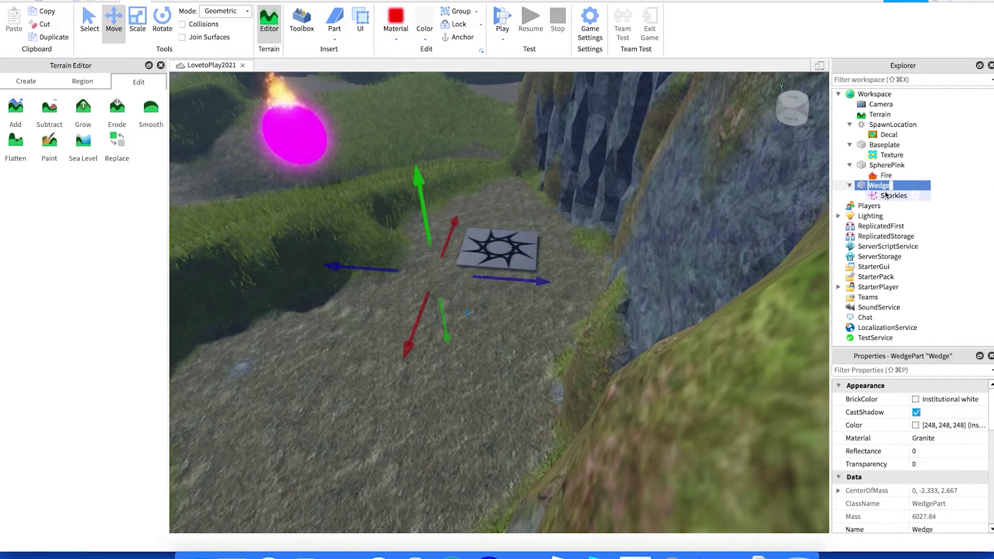
pyautogui.moveTo(414, 192); pyautogui.dragTo(421, 94)
pyautogui.moveTo(550, 208); pyautogui.dragTo(457, 213)
pyautogui.moveTo(329, 253); pyautogui.dragTo(233, 342)
pyautogui.moveTo(248, 207); pyautogui.dragTo(254, 216)
pyautogui.click(411, 301)
pyautogui.moveTo(495, 342); pyautogui.dragTo(535, 340, button='right')
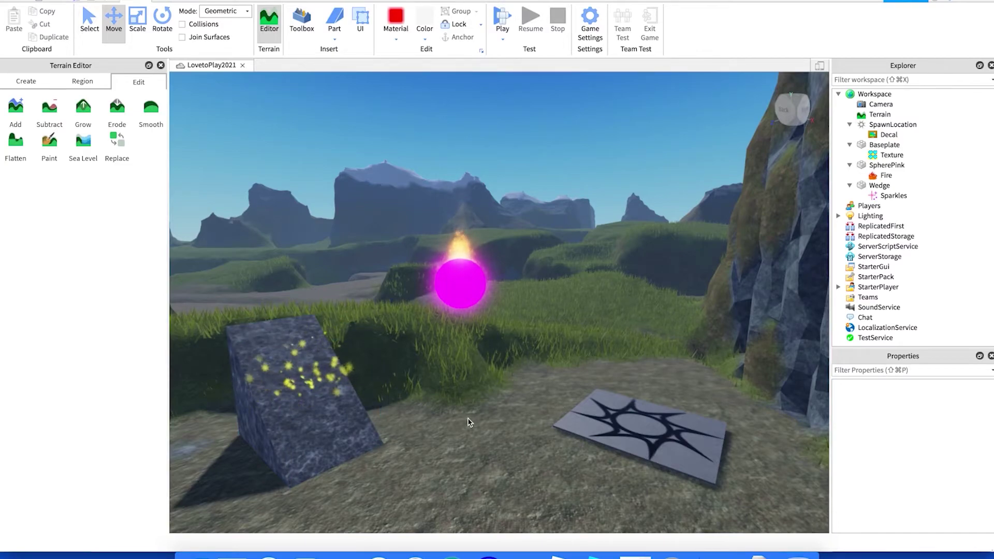
# Select the SpawnLocation in the scene and review its appearance, behavior and team properties.
pyautogui.moveTo(460, 434); pyautogui.dragTo(460, 434, button='right')
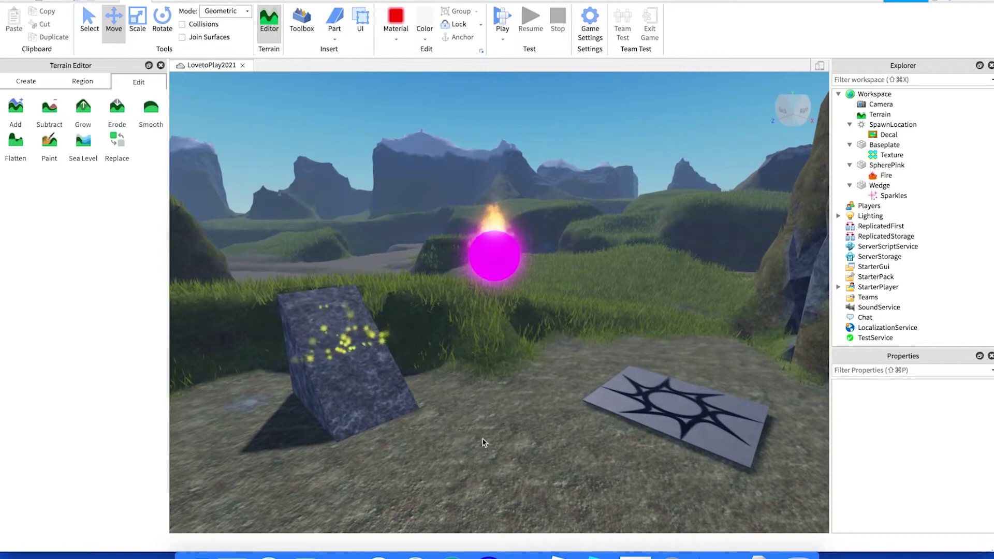
pyautogui.click(674, 417)
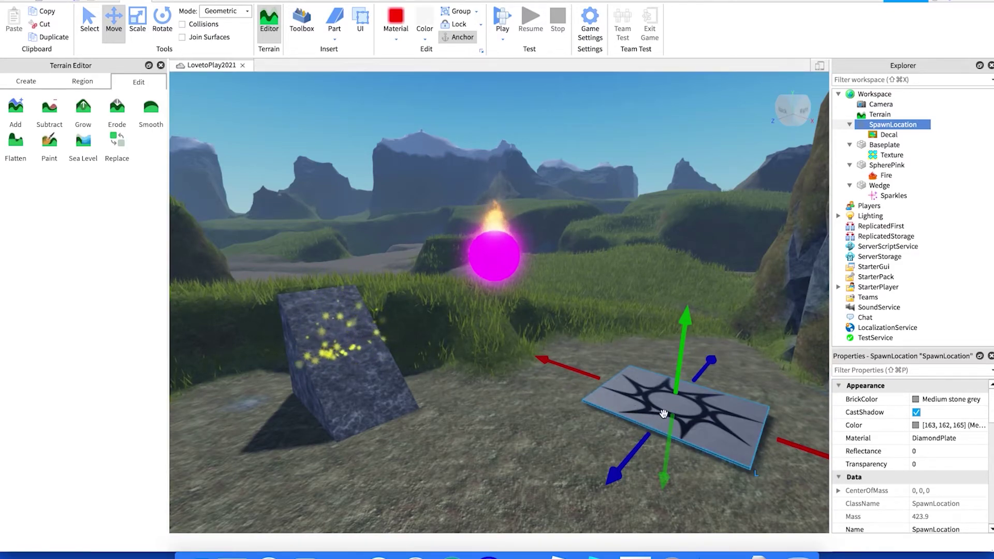
pyautogui.moveTo(583, 440)
pyautogui.mouseDown(button='right')
pyautogui.moveTo(646, 438)
pyautogui.moveTo(583, 440)
pyautogui.mouseUp(button='right')
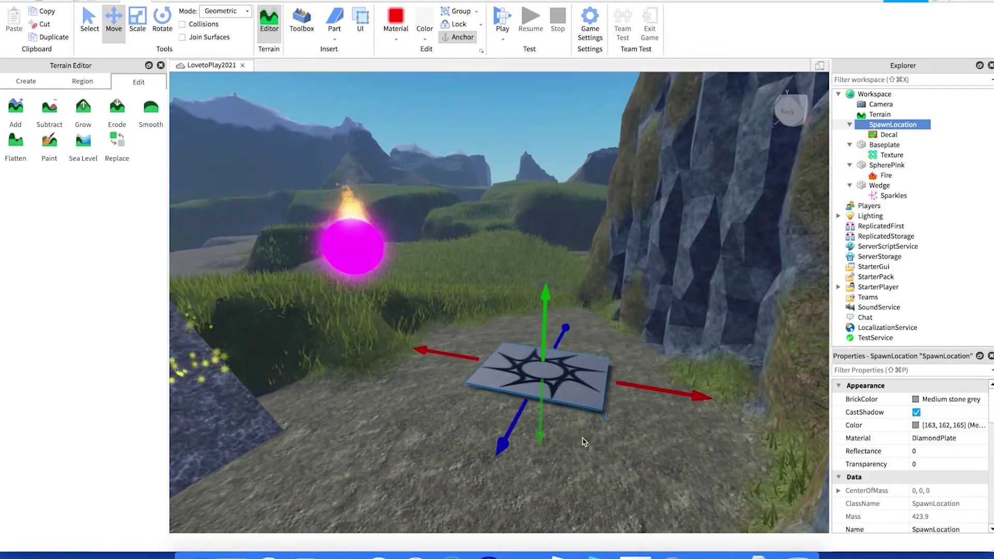
pyautogui.scroll(-5, 892, 419)
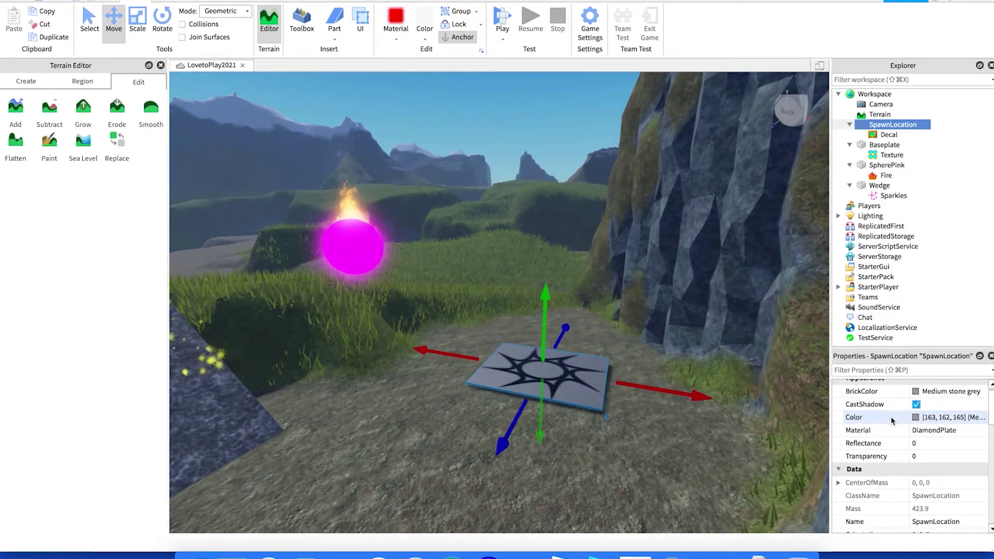
pyautogui.scroll(-2, 891, 419)
pyautogui.scroll(-9, 891, 419)
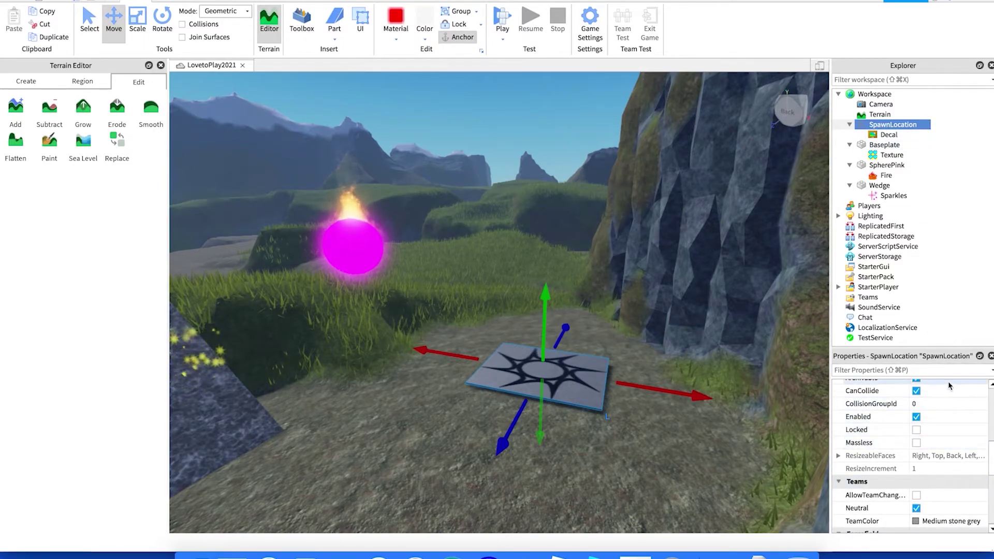
pyautogui.scroll(15, 937, 417)
pyautogui.scroll(1, 936, 418)
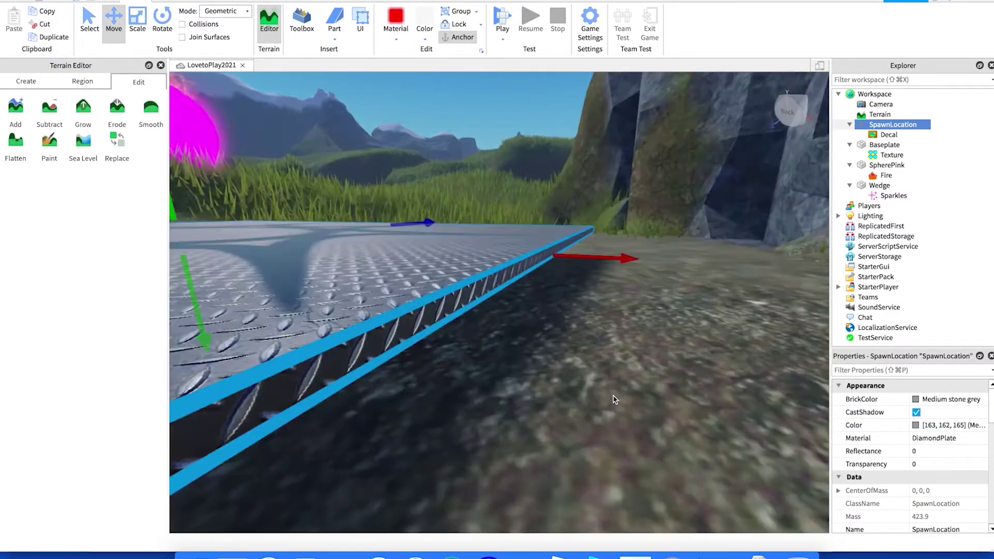
pyautogui.scroll(5, 615, 399)
# Enable the Locked behavior property of the SpawnLocation.
pyautogui.scroll(-5, 614, 399)
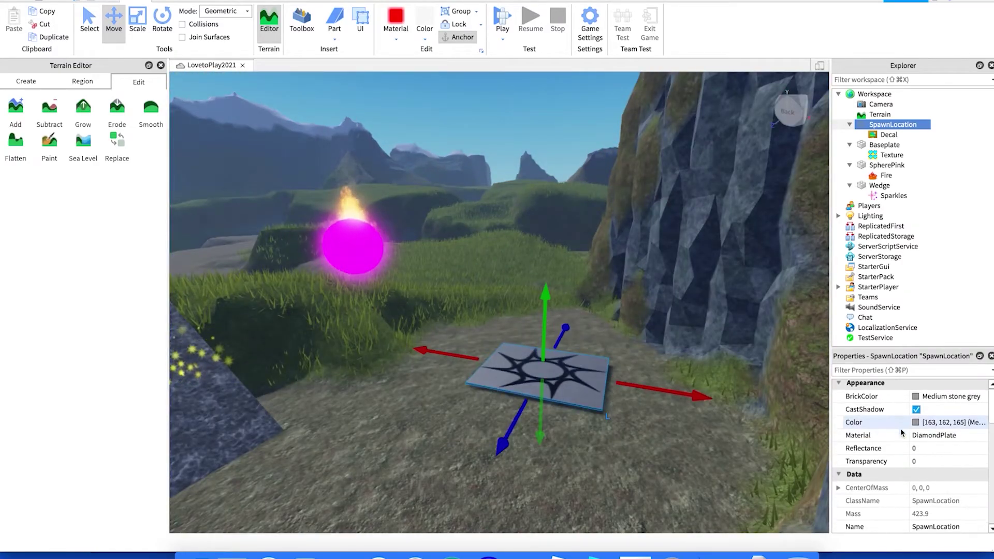
pyautogui.scroll(-4, 901, 432)
pyautogui.scroll(-6, 901, 432)
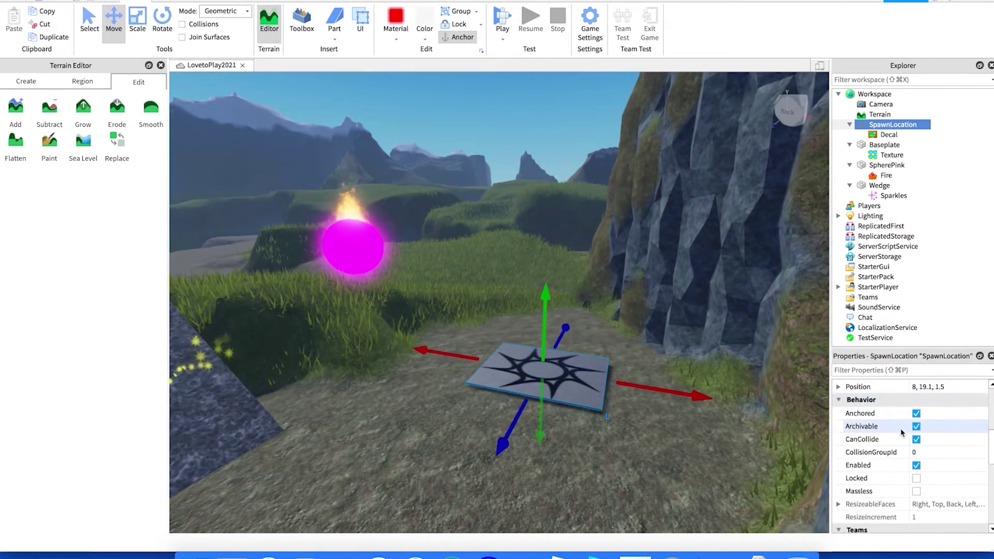
pyautogui.scroll(1, 902, 433)
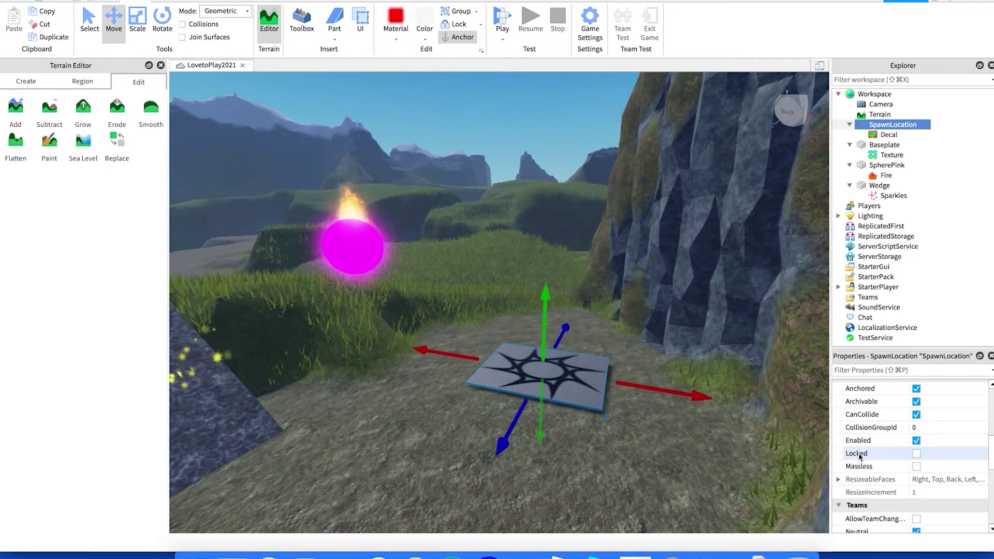
pyautogui.click(916, 453)
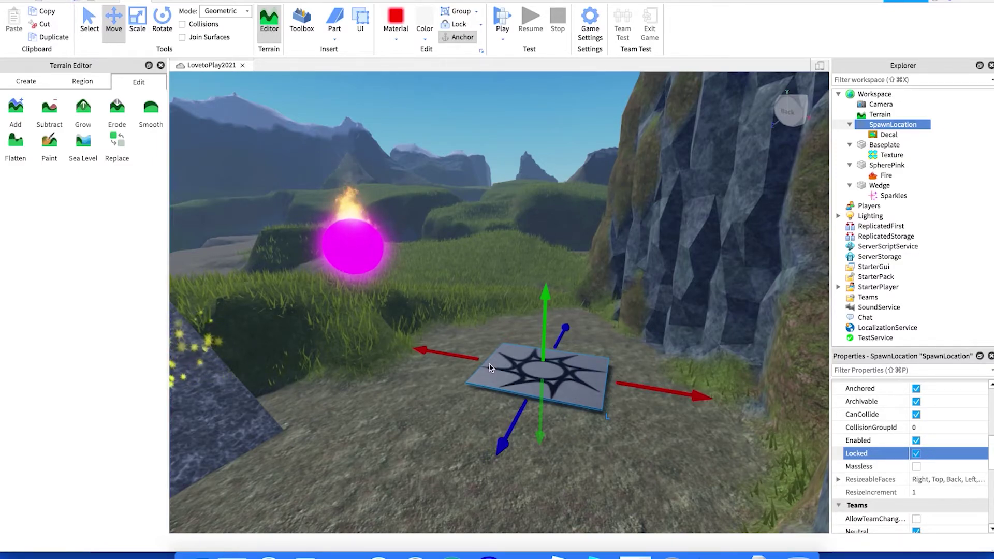
pyautogui.scroll(-5, 414, 353)
pyautogui.scroll(3, 414, 353)
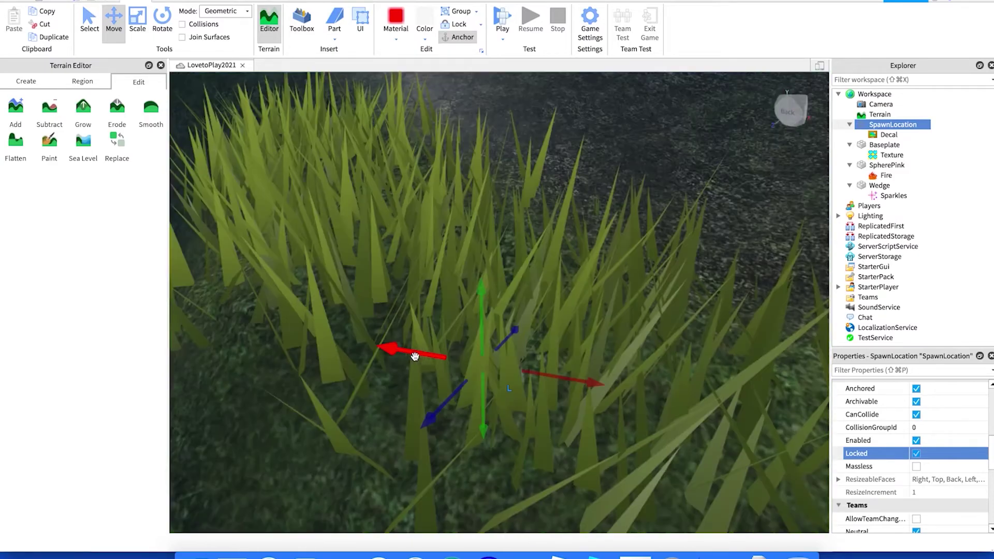
# Examine the terrain around the SpawnLocation, including the rocky cliff, the Wedge and SpherePink.
pyautogui.moveTo(403, 364); pyautogui.dragTo(402, 359, button='right')
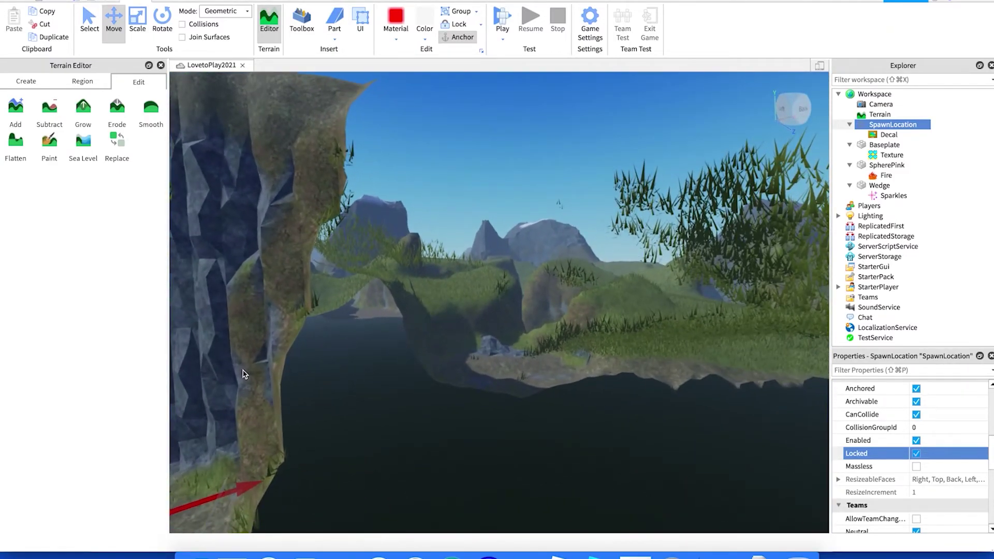
pyautogui.moveTo(340, 284); pyautogui.dragTo(339, 284, button='right')
pyautogui.scroll(-3, 340, 286)
pyautogui.moveTo(418, 333); pyautogui.dragTo(418, 333, button='right')
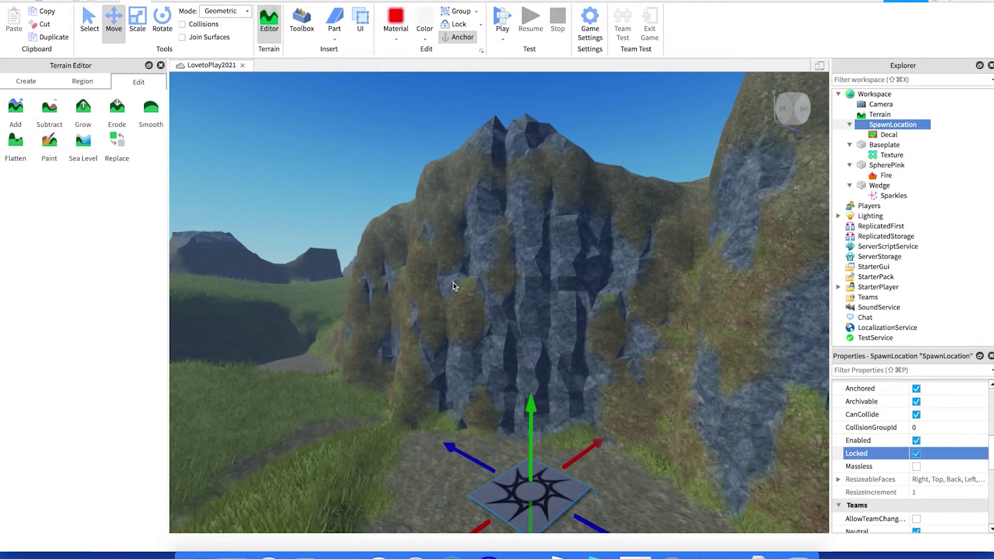
pyautogui.scroll(-3, 454, 286)
pyautogui.scroll(-5, 404, 253)
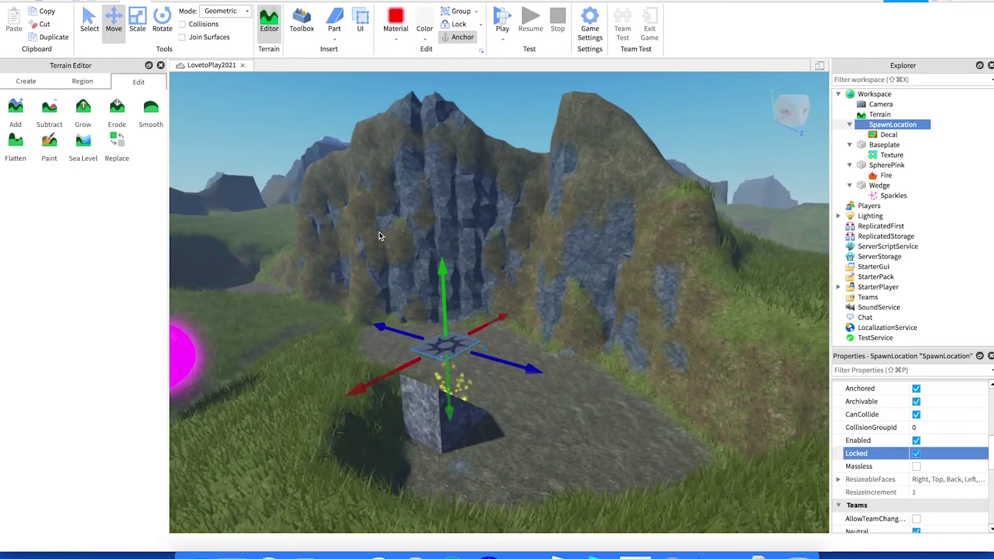
pyautogui.moveTo(408, 268); pyautogui.dragTo(406, 268, button='right')
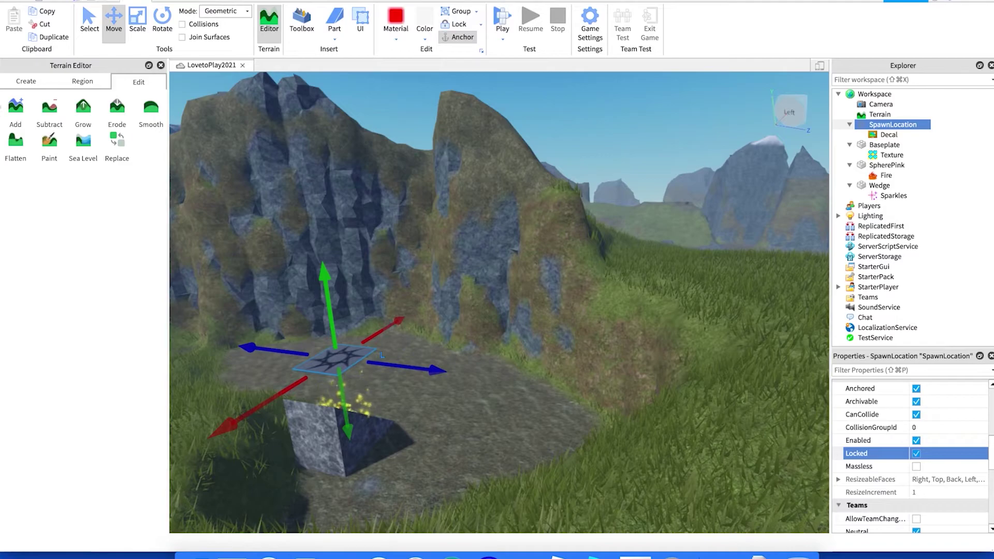
# Activate the terrain Add tool, try the cube and cylinder brush shapes, and return to the sphere brush.
pyautogui.click(15, 110)
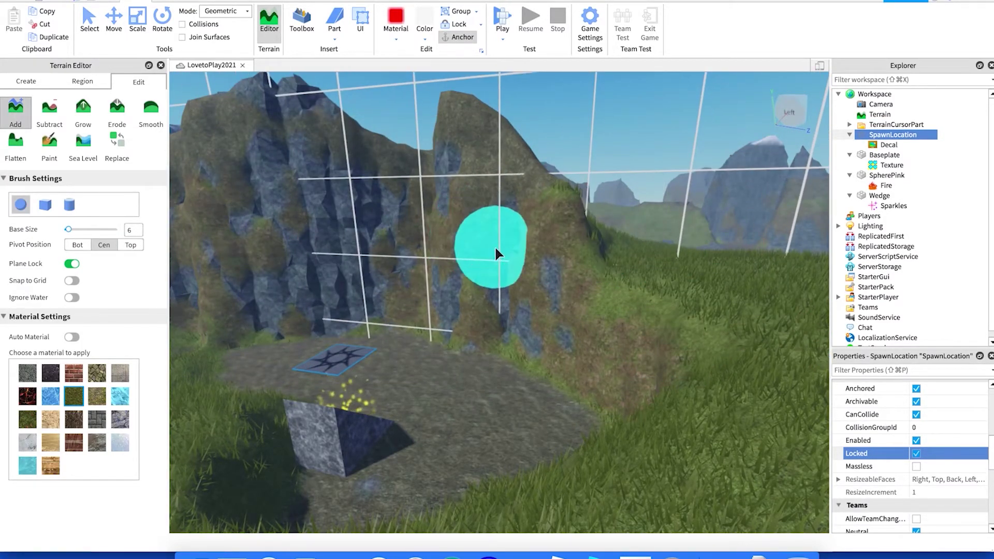
pyautogui.scroll(-4, 495, 247)
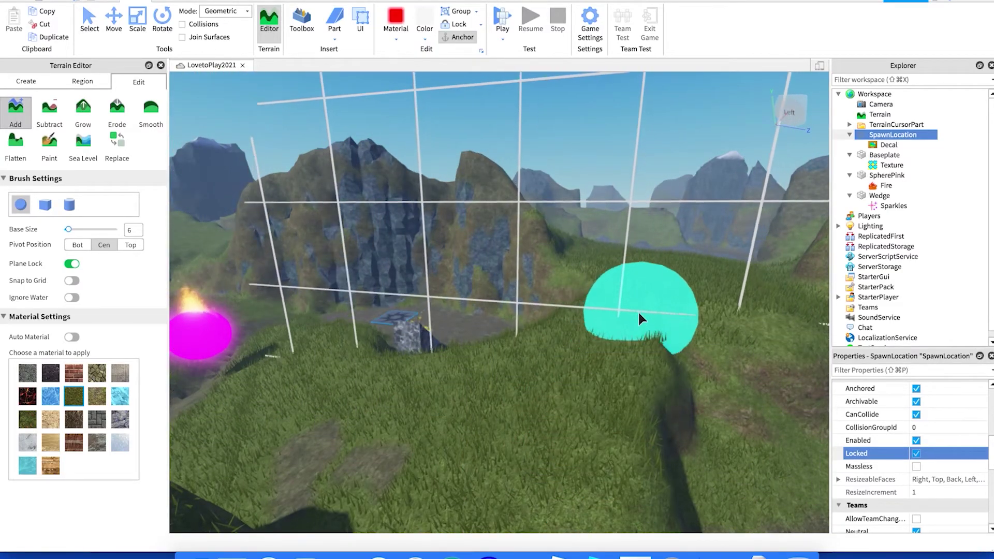
pyautogui.scroll(-5, 566, 289)
pyautogui.scroll(4, 566, 289)
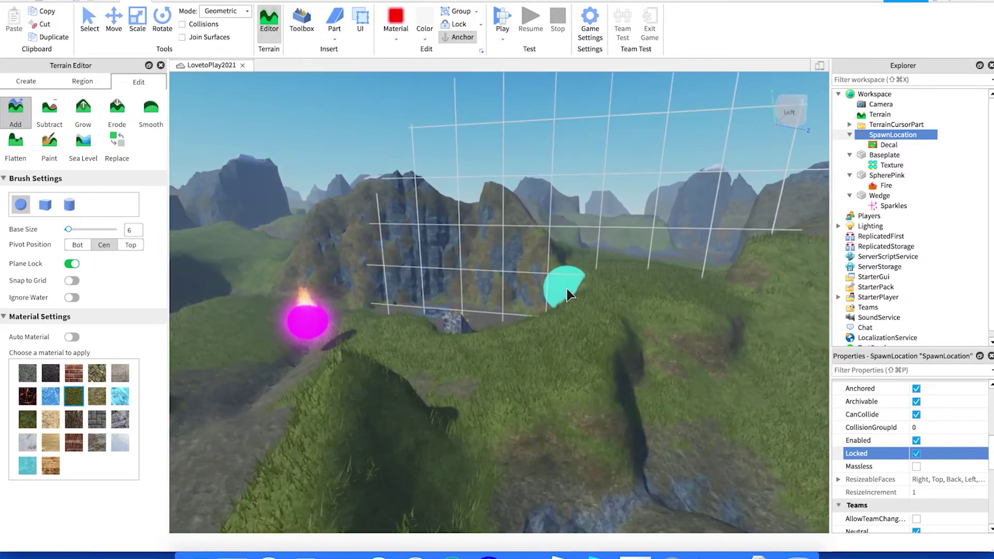
pyautogui.scroll(-4, 567, 289)
pyautogui.moveTo(599, 282); pyautogui.dragTo(599, 283, button='right')
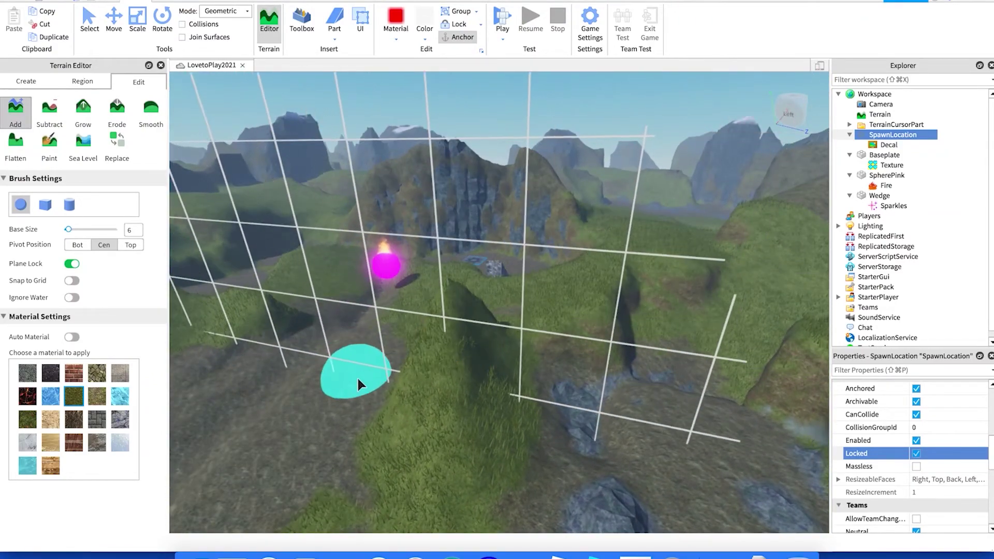
pyautogui.click(46, 205)
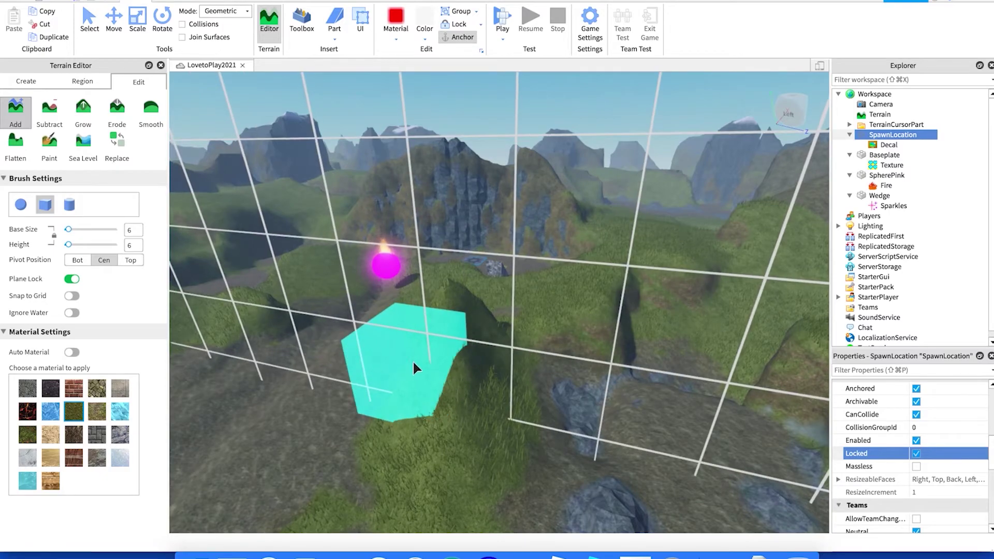
pyautogui.click(69, 205)
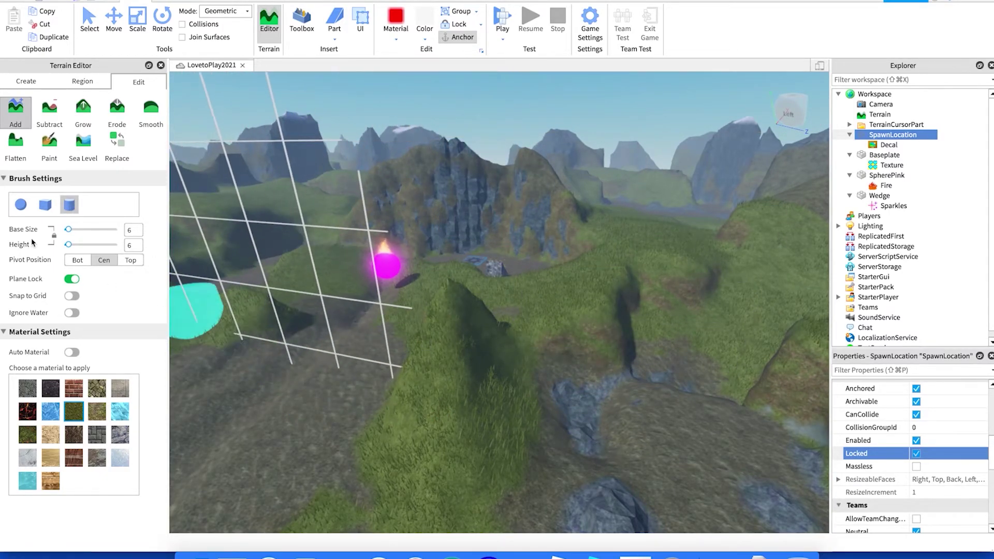
pyautogui.click(16, 208)
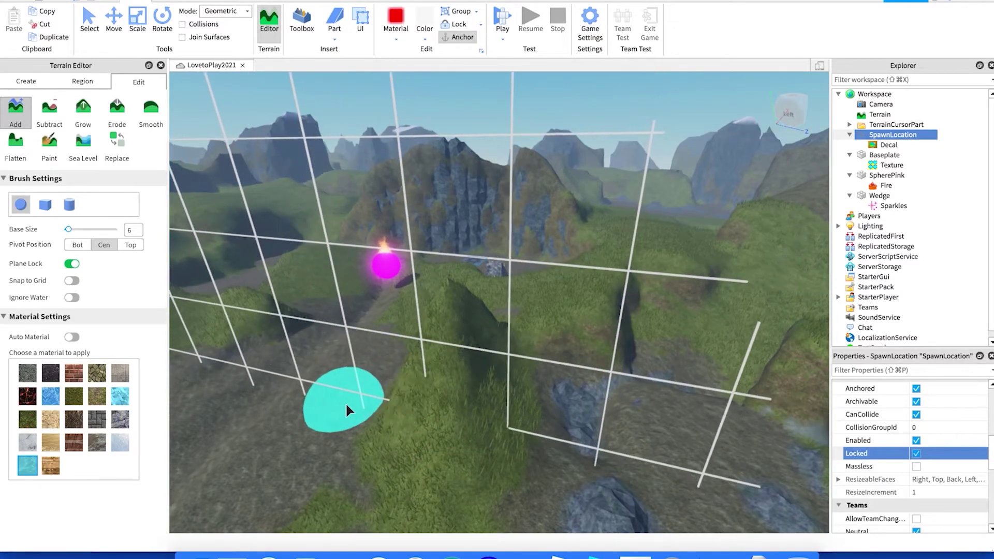
# Add a body of water across the ground beyond SpherePink and enlarge it, using the size 6 sphere brush.
pyautogui.moveTo(308, 412)
pyautogui.mouseDown()
pyautogui.moveTo(354, 383)
pyautogui.moveTo(424, 436)
pyautogui.moveTo(489, 405)
pyautogui.moveTo(450, 337)
pyautogui.moveTo(528, 408)
pyautogui.moveTo(551, 328)
pyautogui.moveTo(684, 378)
pyautogui.mouseUp()
pyautogui.scroll(-6, 361, 371)
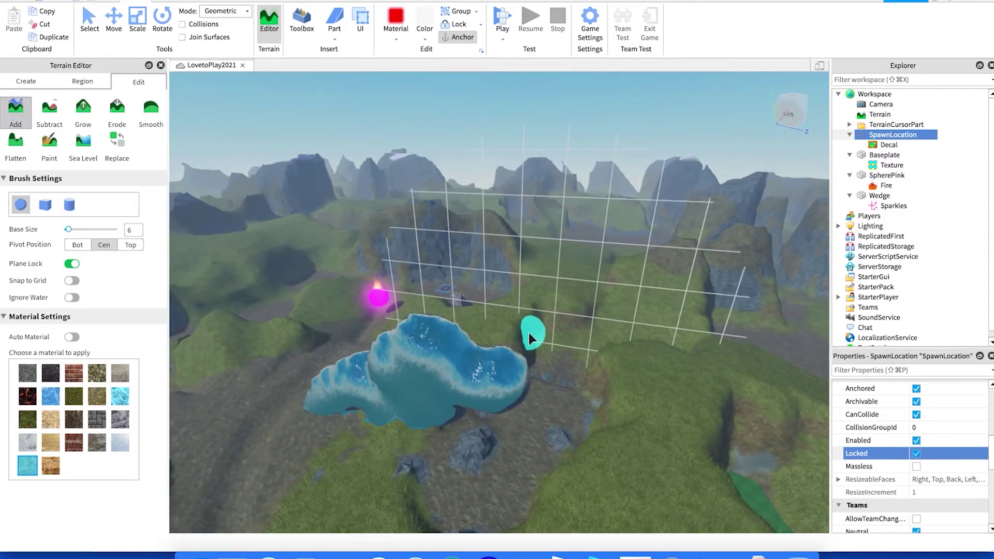
pyautogui.press('d')
pyautogui.moveTo(524, 317); pyautogui.dragTo(525, 317, button='right')
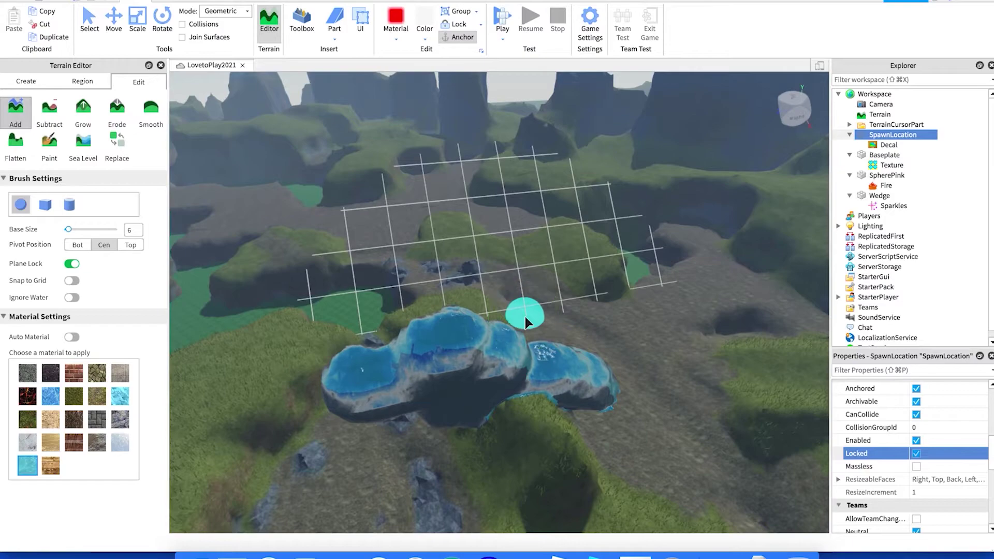
pyautogui.moveTo(510, 426)
pyautogui.mouseDown()
pyautogui.moveTo(361, 390)
pyautogui.moveTo(505, 399)
pyautogui.moveTo(454, 383)
pyautogui.moveTo(445, 367)
pyautogui.mouseUp()
pyautogui.moveTo(449, 433); pyautogui.dragTo(449, 433, button='right')
pyautogui.press('w')
pyautogui.press('s')
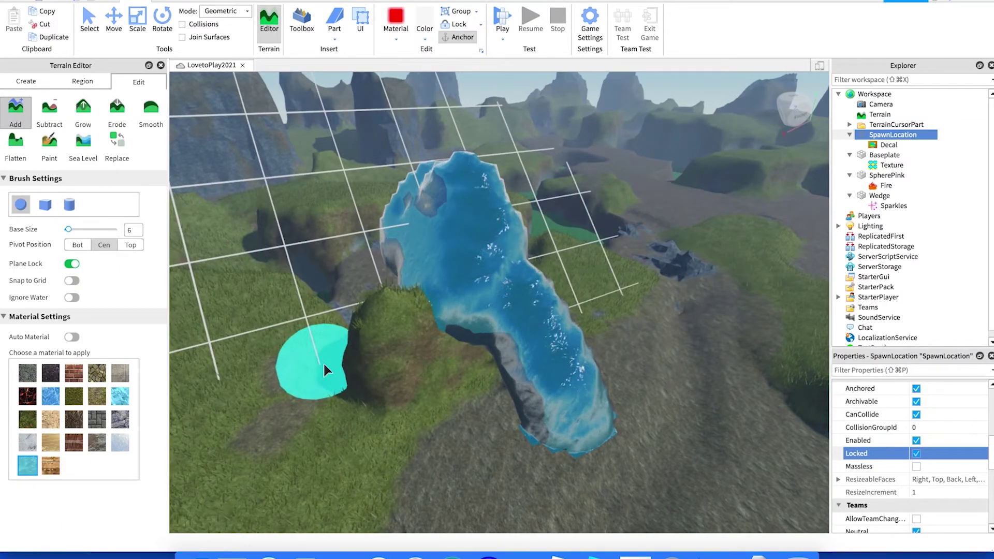
# Subtract terrain beside and beneath the added water and from the neighbouring grassy ground with the sphere brush.
pyautogui.click(50, 111)
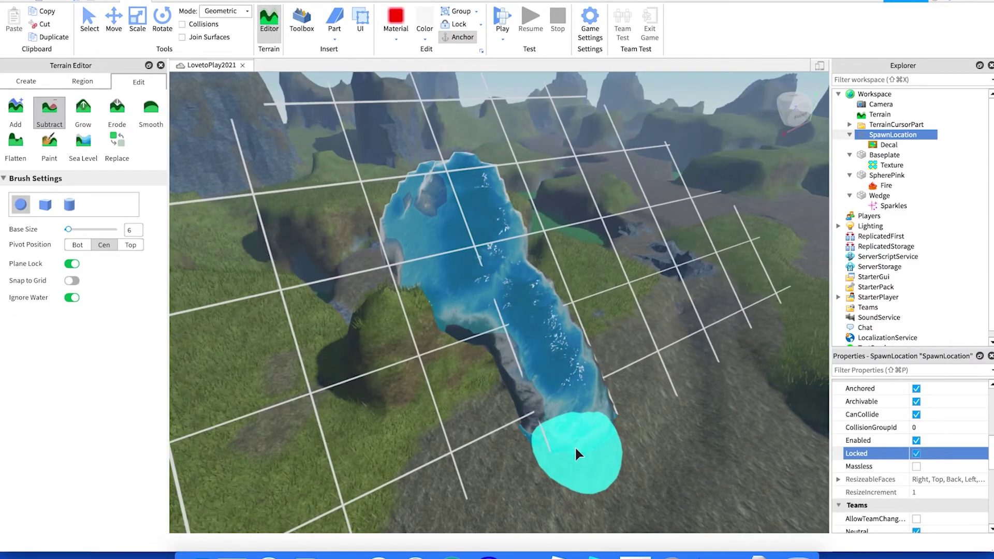
pyautogui.moveTo(570, 430)
pyautogui.mouseDown()
pyautogui.moveTo(516, 403)
pyautogui.moveTo(408, 413)
pyautogui.moveTo(506, 365)
pyautogui.moveTo(280, 423)
pyautogui.moveTo(241, 342)
pyautogui.mouseUp()
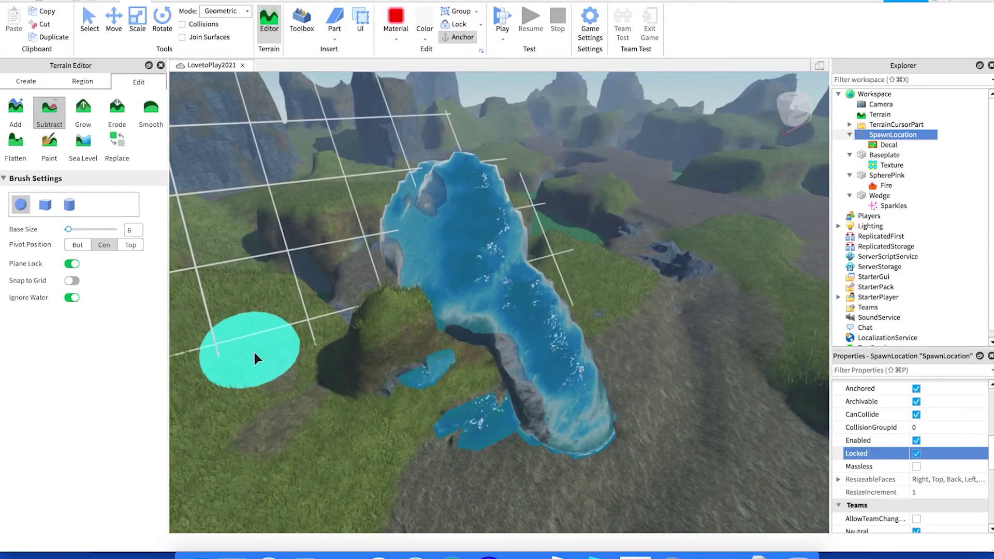
pyautogui.moveTo(276, 464)
pyautogui.mouseDown()
pyautogui.moveTo(201, 412)
pyautogui.moveTo(328, 450)
pyautogui.moveTo(253, 428)
pyautogui.moveTo(370, 449)
pyautogui.moveTo(594, 461)
pyautogui.moveTo(464, 461)
pyautogui.moveTo(433, 441)
pyautogui.moveTo(392, 314)
pyautogui.moveTo(529, 328)
pyautogui.moveTo(468, 340)
pyautogui.moveTo(486, 303)
pyautogui.moveTo(435, 237)
pyautogui.moveTo(604, 475)
pyautogui.moveTo(435, 422)
pyautogui.mouseUp()
pyautogui.moveTo(365, 399); pyautogui.dragTo(381, 459, button='right')
pyautogui.scroll(-5, 382, 458)
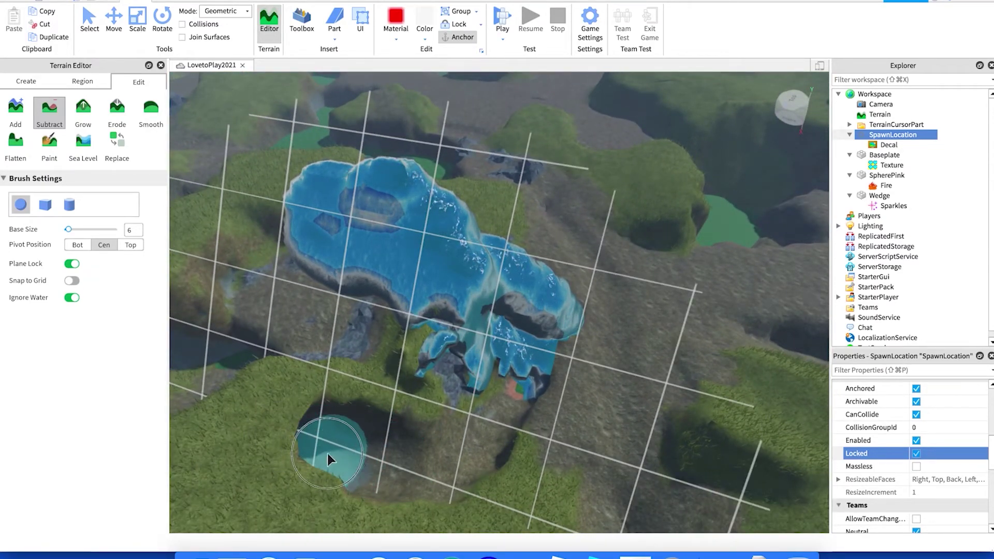
# Subtract a trench through the grassy ground toward the rocky clearing with the Wedge.
pyautogui.moveTo(519, 475); pyautogui.dragTo(520, 442, button='right')
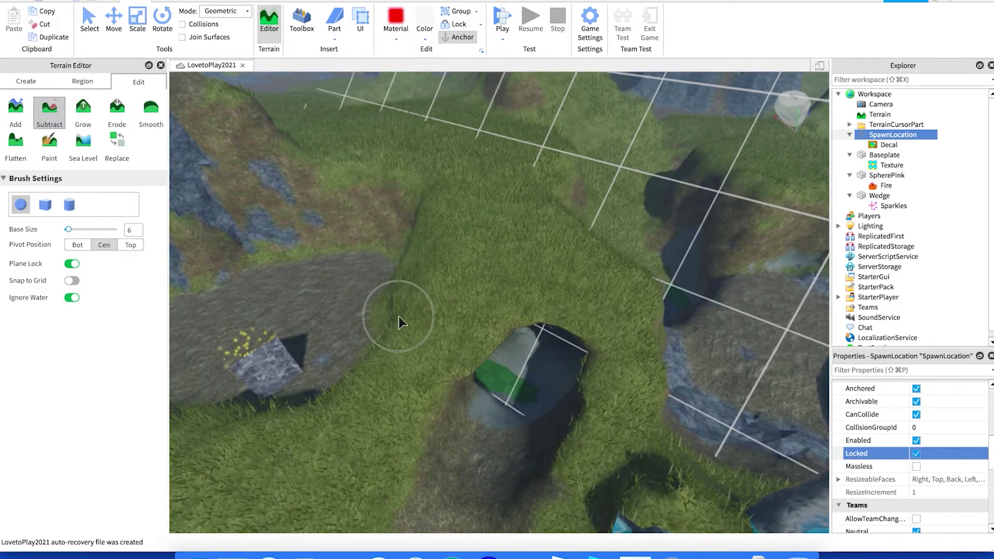
pyautogui.moveTo(336, 291)
pyautogui.mouseDown()
pyautogui.moveTo(410, 329)
pyautogui.moveTo(356, 244)
pyautogui.moveTo(465, 322)
pyautogui.moveTo(519, 414)
pyautogui.moveTo(400, 313)
pyautogui.moveTo(514, 348)
pyautogui.moveTo(432, 386)
pyautogui.mouseUp()
pyautogui.moveTo(499, 434); pyautogui.dragTo(443, 415, button='right')
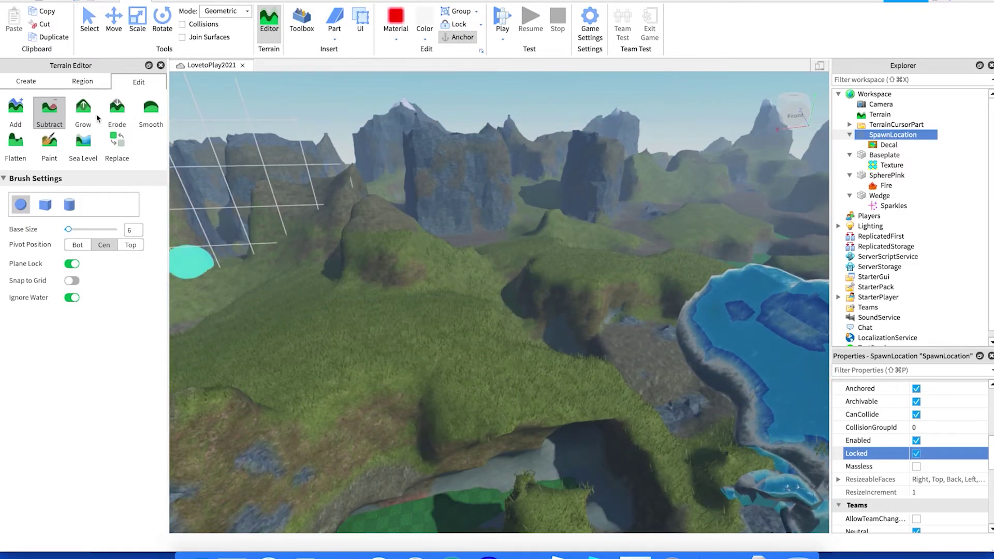
# Grow a raised grass ridge above the grassy slope near the trench, using the sphere brush at strength 1.
pyautogui.click(81, 113)
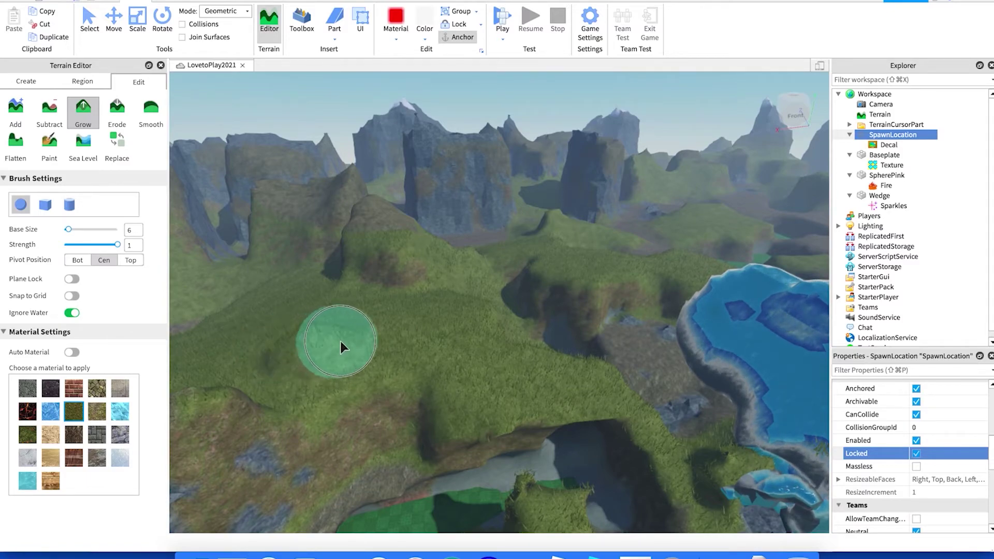
pyautogui.moveTo(360, 312)
pyautogui.mouseDown()
pyautogui.moveTo(317, 352)
pyautogui.moveTo(316, 390)
pyautogui.moveTo(427, 386)
pyautogui.moveTo(330, 389)
pyautogui.moveTo(409, 372)
pyautogui.moveTo(402, 346)
pyautogui.moveTo(444, 331)
pyautogui.moveTo(446, 341)
pyautogui.moveTo(419, 339)
pyautogui.moveTo(433, 297)
pyautogui.mouseUp()
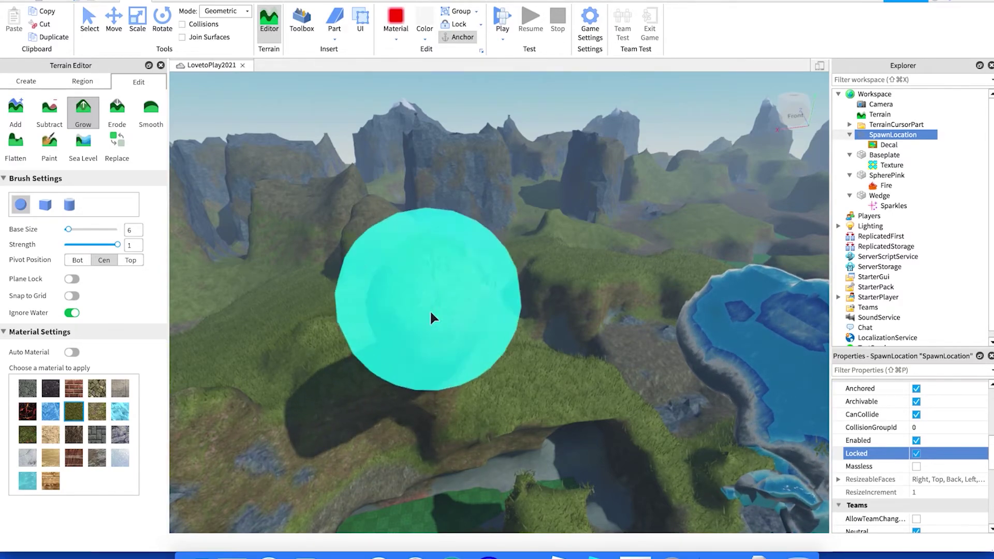
pyautogui.moveTo(393, 449); pyautogui.dragTo(394, 449, button='right')
pyautogui.scroll(5, 394, 450)
pyautogui.scroll(-5, 394, 449)
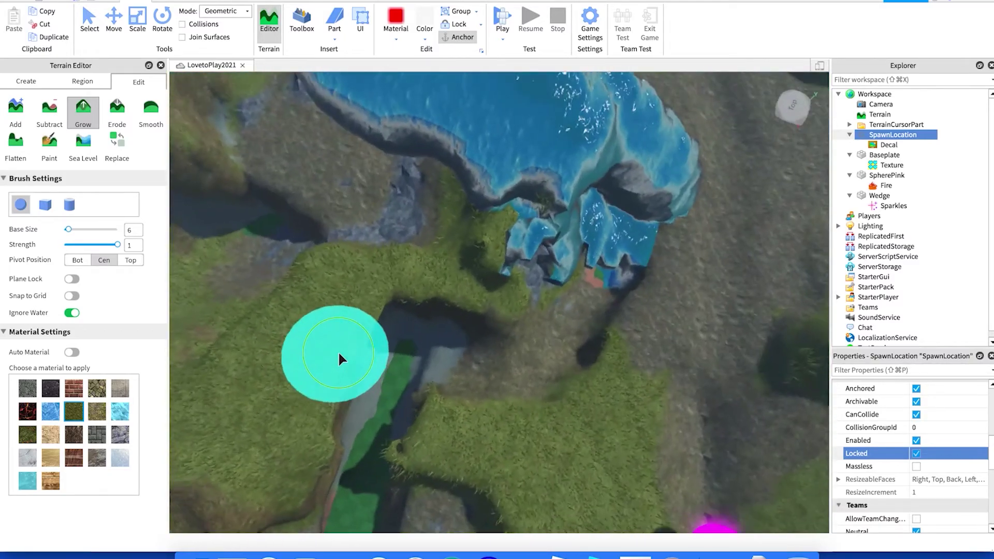
# Grow grassy terrain over the rocky ground on both sides of the water.
pyautogui.moveTo(338, 350); pyautogui.dragTo(338, 353, button='right')
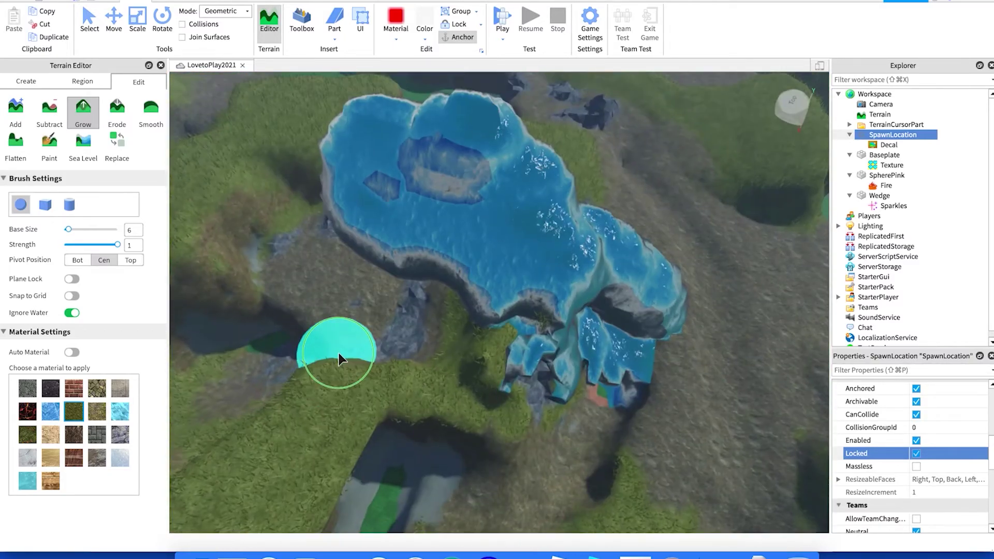
pyautogui.moveTo(355, 285)
pyautogui.mouseDown()
pyautogui.moveTo(288, 259)
pyautogui.moveTo(288, 277)
pyautogui.moveTo(321, 284)
pyautogui.moveTo(331, 270)
pyautogui.moveTo(249, 222)
pyautogui.moveTo(271, 240)
pyautogui.mouseUp()
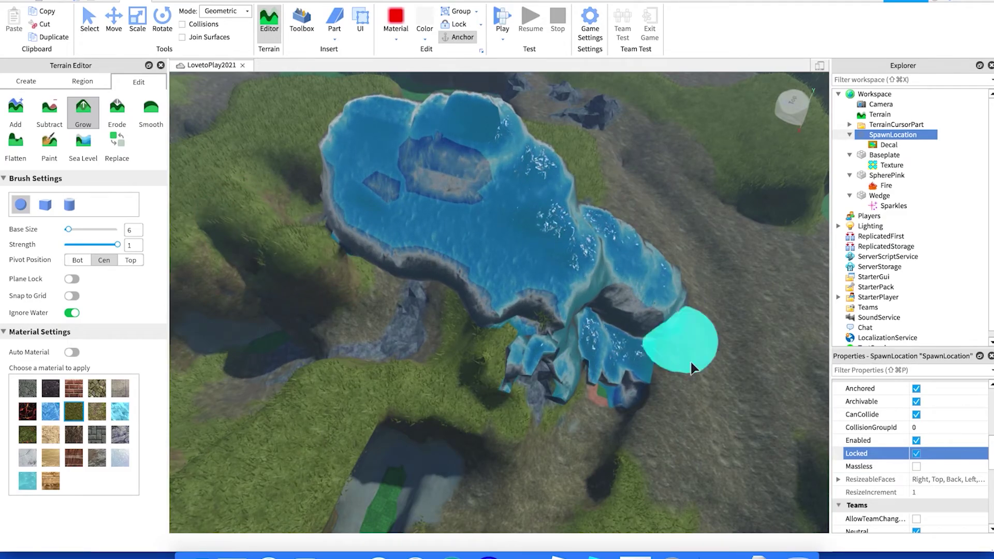
pyautogui.scroll(-1, 552, 361)
pyautogui.scroll(-6, 551, 361)
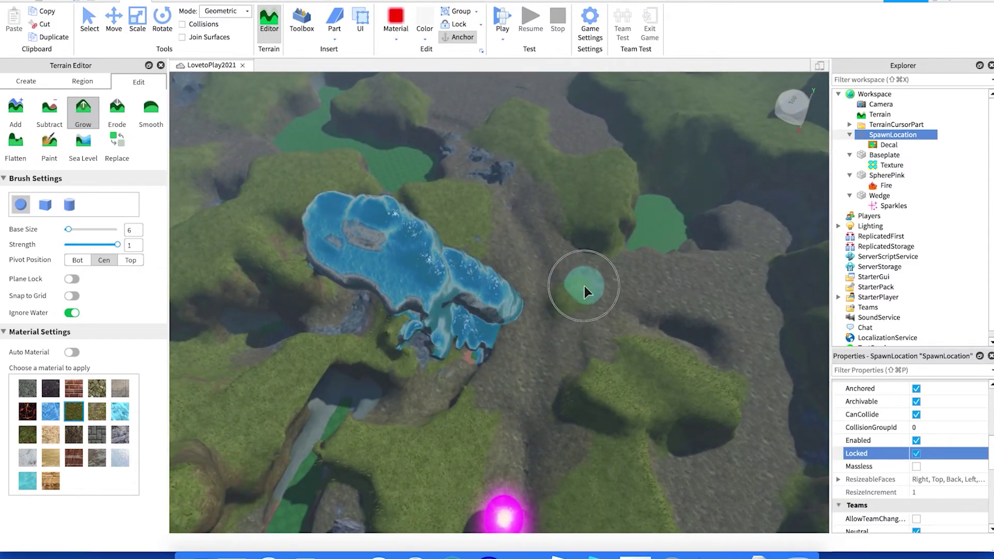
pyautogui.moveTo(606, 327)
pyautogui.mouseDown()
pyautogui.moveTo(574, 354)
pyautogui.moveTo(546, 315)
pyautogui.mouseUp()
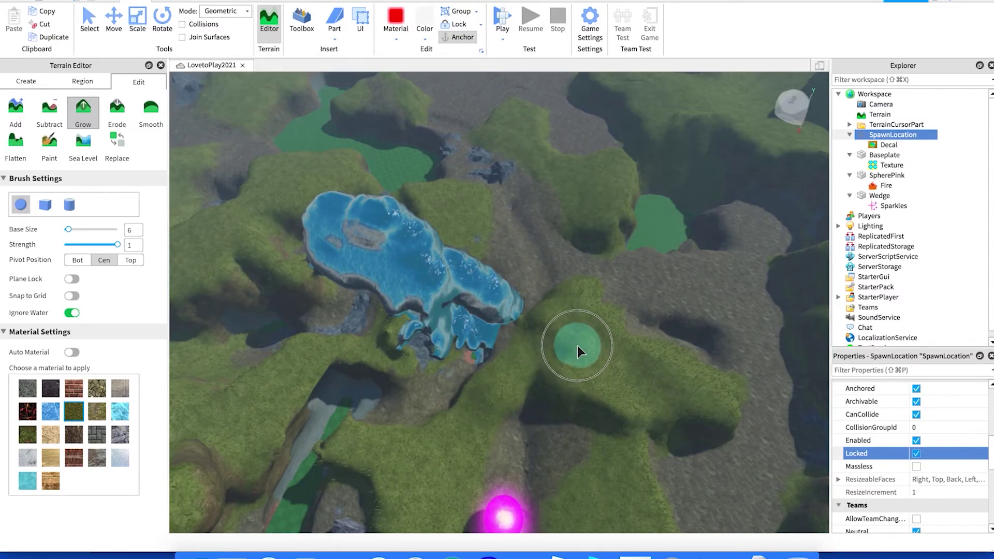
# Erode the grassy ground near the water and the trench, cutting a channel down to the baseplate.
pyautogui.click(117, 109)
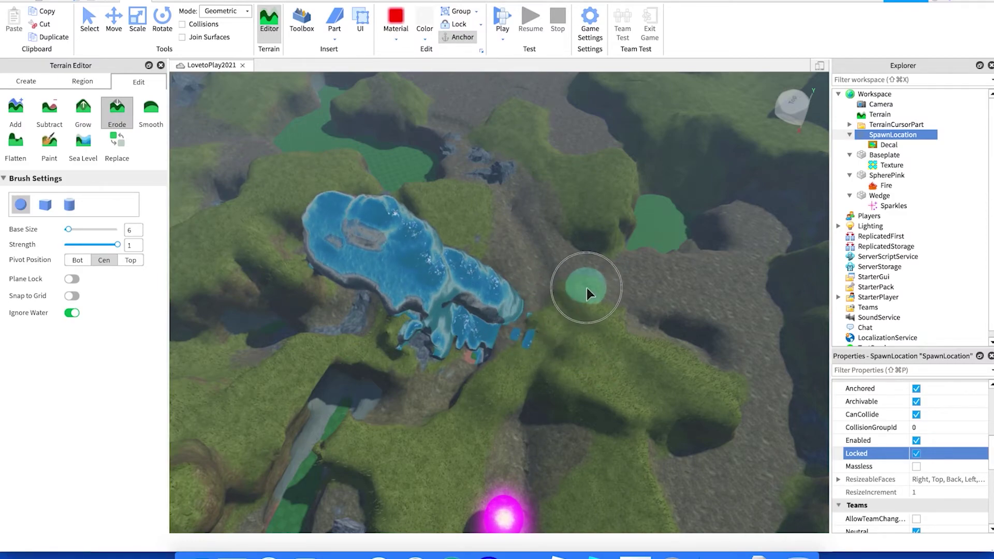
pyautogui.moveTo(608, 358)
pyautogui.mouseDown()
pyautogui.moveTo(531, 380)
pyautogui.moveTo(571, 386)
pyautogui.mouseUp()
pyautogui.moveTo(369, 432)
pyautogui.mouseDown()
pyautogui.moveTo(356, 402)
pyautogui.moveTo(424, 416)
pyautogui.mouseUp()
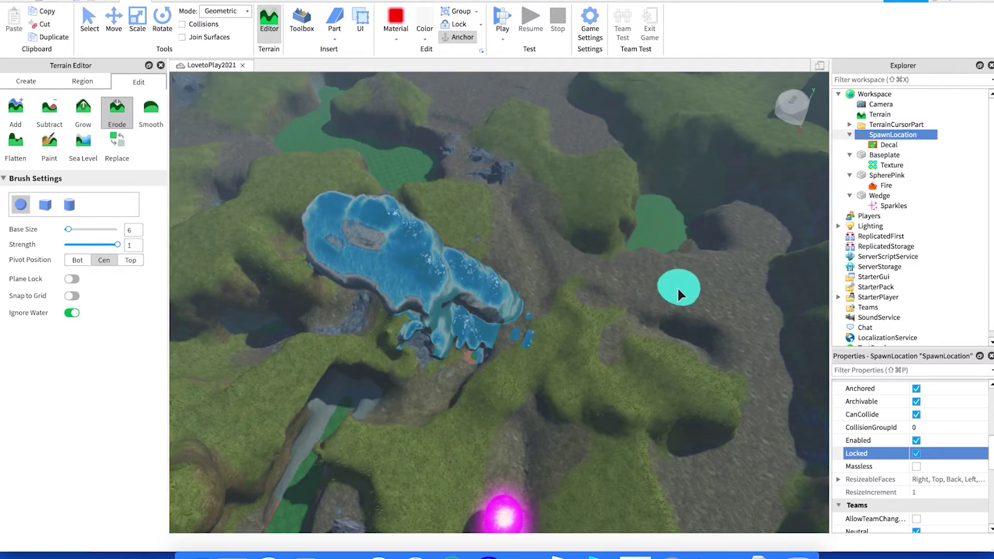
pyautogui.moveTo(613, 302)
pyautogui.mouseDown()
pyautogui.moveTo(575, 318)
pyautogui.moveTo(587, 299)
pyautogui.moveTo(557, 293)
pyautogui.moveTo(583, 302)
pyautogui.moveTo(558, 272)
pyautogui.moveTo(588, 284)
pyautogui.moveTo(635, 273)
pyautogui.moveTo(596, 298)
pyautogui.moveTo(601, 281)
pyautogui.moveTo(570, 280)
pyautogui.moveTo(606, 297)
pyautogui.moveTo(583, 297)
pyautogui.moveTo(623, 260)
pyautogui.moveTo(612, 282)
pyautogui.moveTo(627, 284)
pyautogui.moveTo(626, 306)
pyautogui.moveTo(660, 259)
pyautogui.moveTo(645, 268)
pyautogui.moveTo(658, 288)
pyautogui.moveTo(626, 343)
pyautogui.mouseUp()
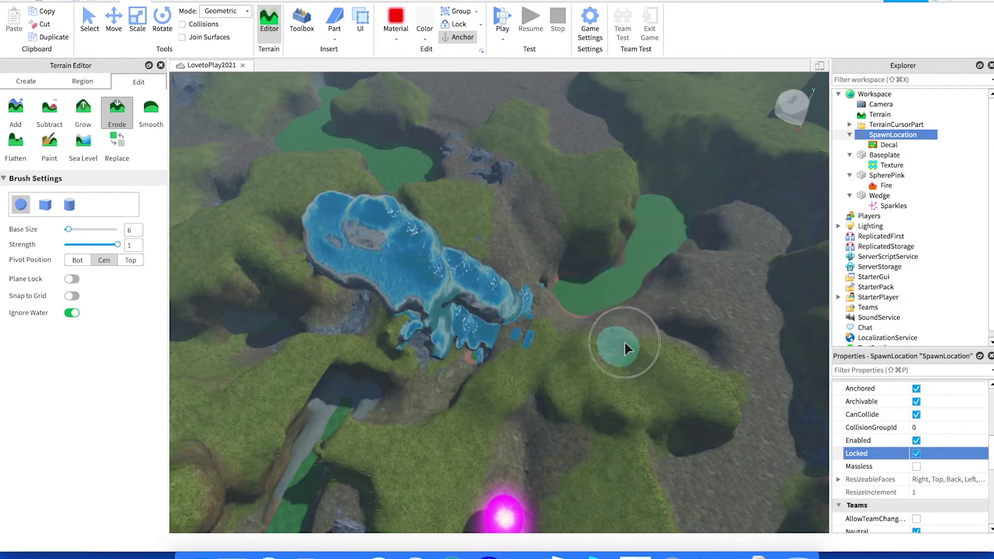
# Smooth the grassy ridge beside the water and the surface around the water with the sphere brush.
pyautogui.click(155, 110)
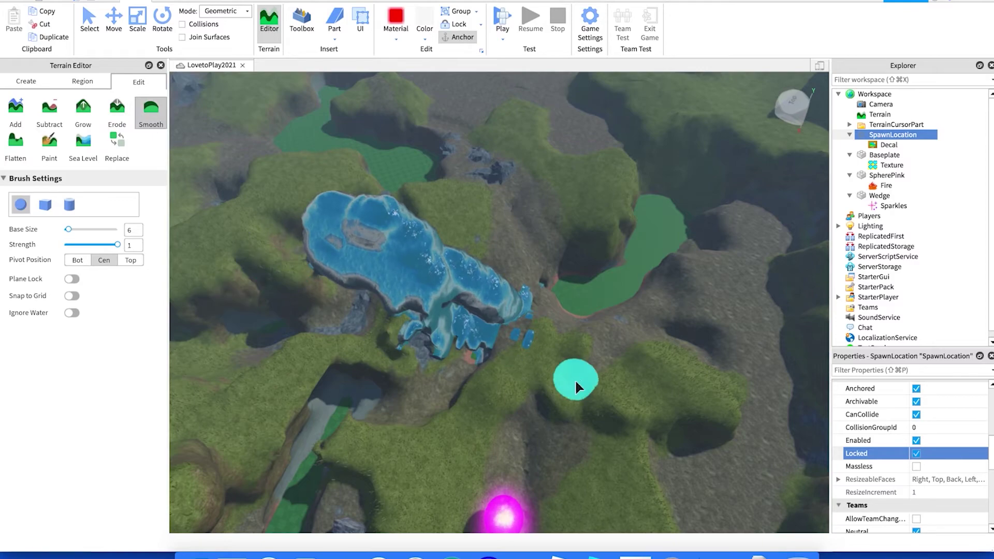
pyautogui.moveTo(615, 343)
pyautogui.mouseDown()
pyautogui.moveTo(567, 358)
pyautogui.moveTo(599, 329)
pyautogui.moveTo(582, 340)
pyautogui.moveTo(591, 358)
pyautogui.mouseUp()
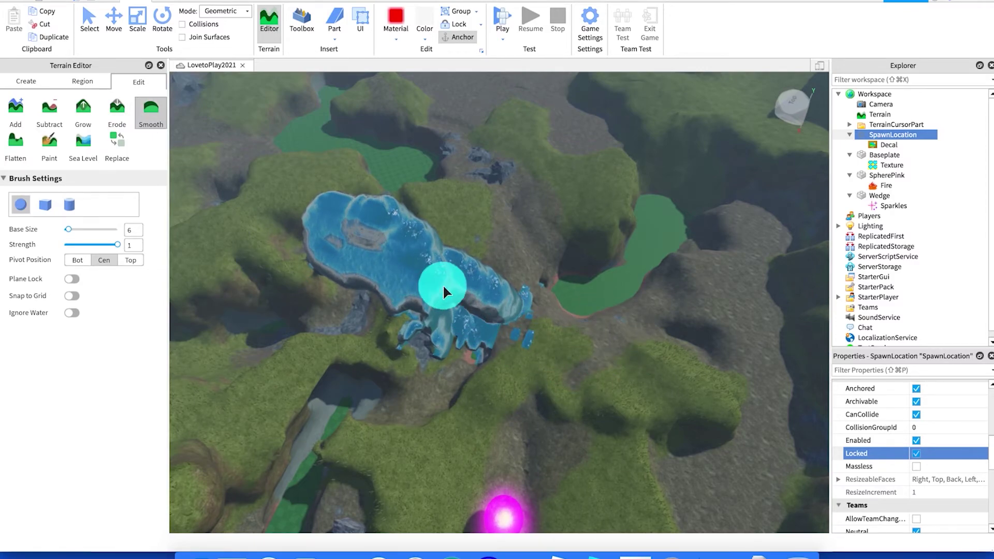
pyautogui.moveTo(445, 281)
pyautogui.mouseDown()
pyautogui.moveTo(425, 278)
pyautogui.moveTo(440, 282)
pyautogui.moveTo(423, 302)
pyautogui.moveTo(471, 306)
pyautogui.moveTo(396, 321)
pyautogui.moveTo(423, 339)
pyautogui.moveTo(412, 404)
pyautogui.moveTo(401, 396)
pyautogui.mouseUp()
pyautogui.press('w')
pyautogui.moveTo(393, 421); pyautogui.dragTo(393, 423, button='right')
pyautogui.press('w')
pyautogui.moveTo(395, 424)
pyautogui.mouseDown()
pyautogui.moveTo(421, 456)
pyautogui.moveTo(566, 387)
pyautogui.moveTo(498, 279)
pyautogui.moveTo(573, 284)
pyautogui.moveTo(478, 360)
pyautogui.moveTo(648, 311)
pyautogui.moveTo(614, 260)
pyautogui.moveTo(473, 259)
pyautogui.moveTo(403, 282)
pyautogui.moveTo(677, 296)
pyautogui.moveTo(622, 275)
pyautogui.moveTo(470, 276)
pyautogui.moveTo(399, 293)
pyautogui.moveTo(591, 299)
pyautogui.mouseUp()
pyautogui.moveTo(479, 307)
pyautogui.mouseDown(button='right')
pyautogui.moveTo(449, 299)
pyautogui.moveTo(482, 325)
pyautogui.moveTo(476, 306)
pyautogui.mouseUp(button='right')
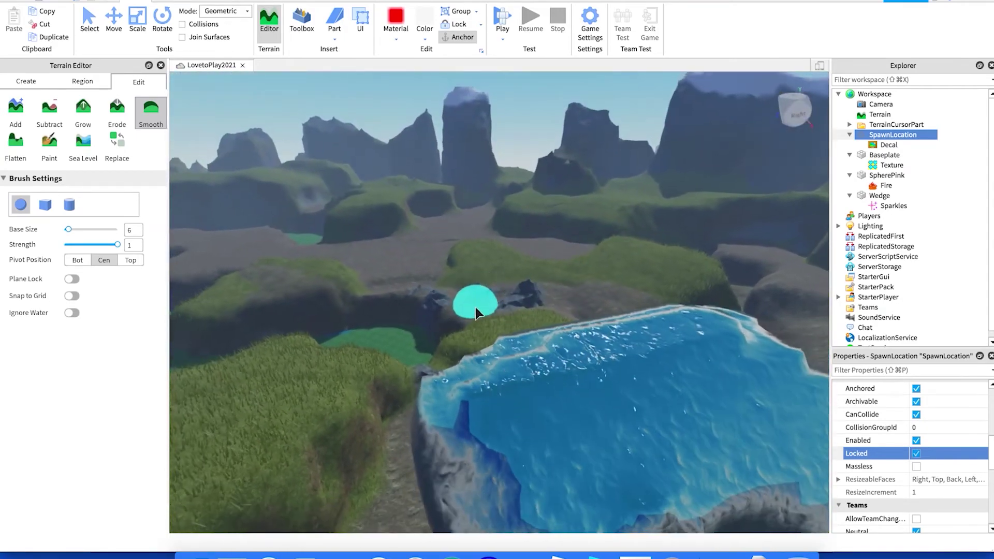
# Flatten the top of the grassy hill beside the water with the Flatten brush at size 6.
pyautogui.click(15, 145)
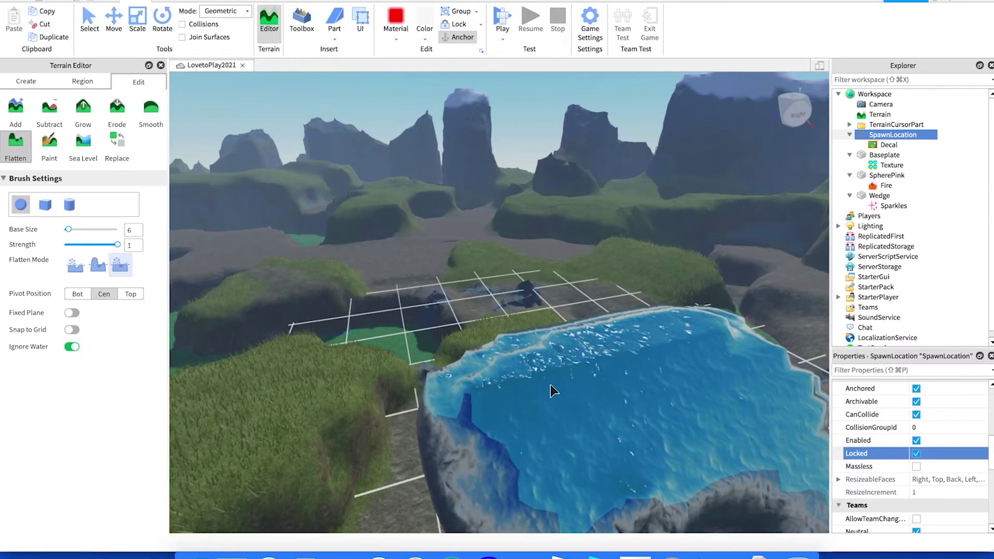
pyautogui.scroll(-5, 438, 390)
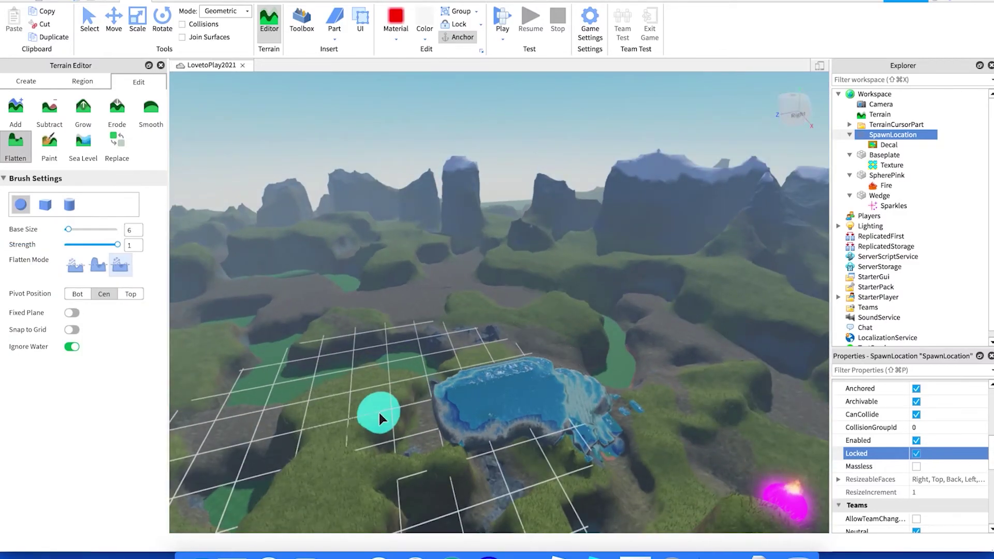
pyautogui.moveTo(359, 415)
pyautogui.mouseDown()
pyautogui.moveTo(360, 406)
pyautogui.moveTo(344, 424)
pyautogui.moveTo(387, 401)
pyautogui.moveTo(370, 475)
pyautogui.moveTo(275, 480)
pyautogui.moveTo(344, 433)
pyautogui.moveTo(347, 492)
pyautogui.moveTo(293, 480)
pyautogui.moveTo(370, 383)
pyautogui.moveTo(361, 467)
pyautogui.moveTo(307, 478)
pyautogui.moveTo(297, 468)
pyautogui.moveTo(367, 419)
pyautogui.moveTo(372, 401)
pyautogui.moveTo(335, 474)
pyautogui.moveTo(347, 471)
pyautogui.mouseUp()
pyautogui.moveTo(347, 473); pyautogui.dragTo(347, 473, button='right')
pyautogui.press('w')
pyautogui.press('a')
pyautogui.press('s')
pyautogui.press('a')
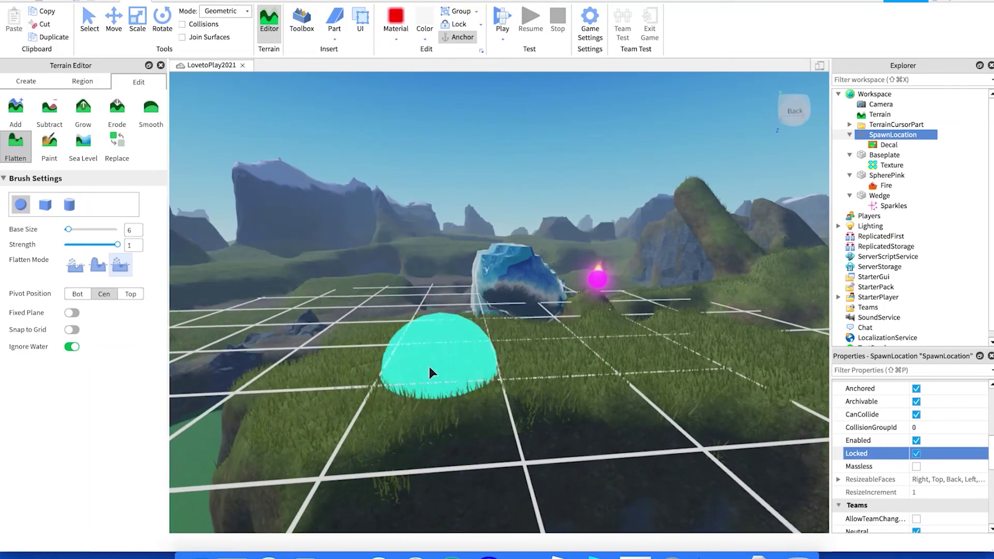
# Flatten the remaining uneven grass on the hilltop above the channel with the same Flatten brush.
pyautogui.moveTo(466, 398)
pyautogui.mouseDown()
pyautogui.moveTo(502, 380)
pyautogui.moveTo(455, 365)
pyautogui.moveTo(474, 362)
pyautogui.moveTo(411, 260)
pyautogui.moveTo(458, 253)
pyautogui.mouseUp()
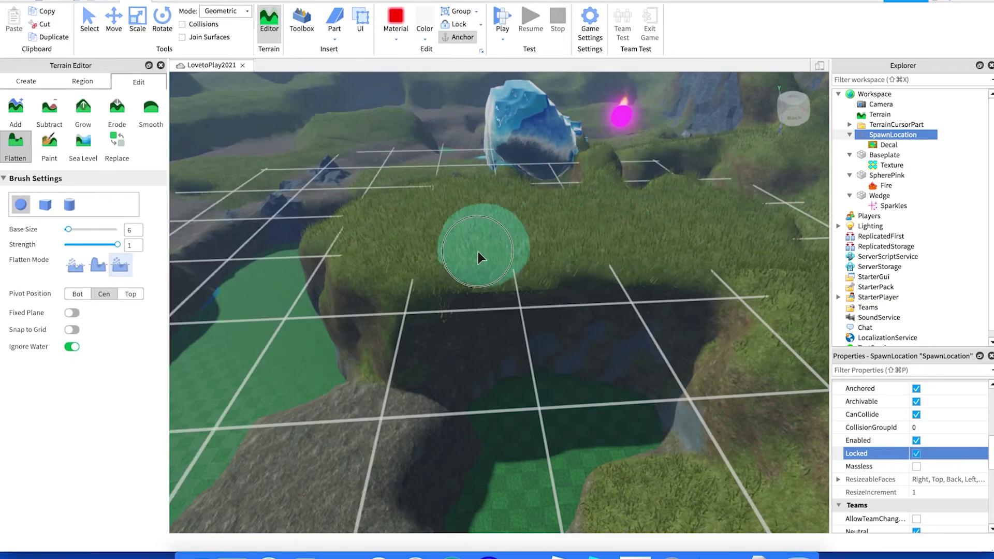
pyautogui.moveTo(613, 253)
pyautogui.mouseDown()
pyautogui.moveTo(694, 254)
pyautogui.moveTo(564, 475)
pyautogui.moveTo(569, 280)
pyautogui.moveTo(410, 272)
pyautogui.moveTo(170, 228)
pyautogui.mouseUp()
pyautogui.scroll(-5, 438, 276)
pyautogui.scroll(2, 439, 280)
# Paint the top of the grey rock beside the channel with the Cobblestone material using a size 6 sphere brush.
pyautogui.click(49, 145)
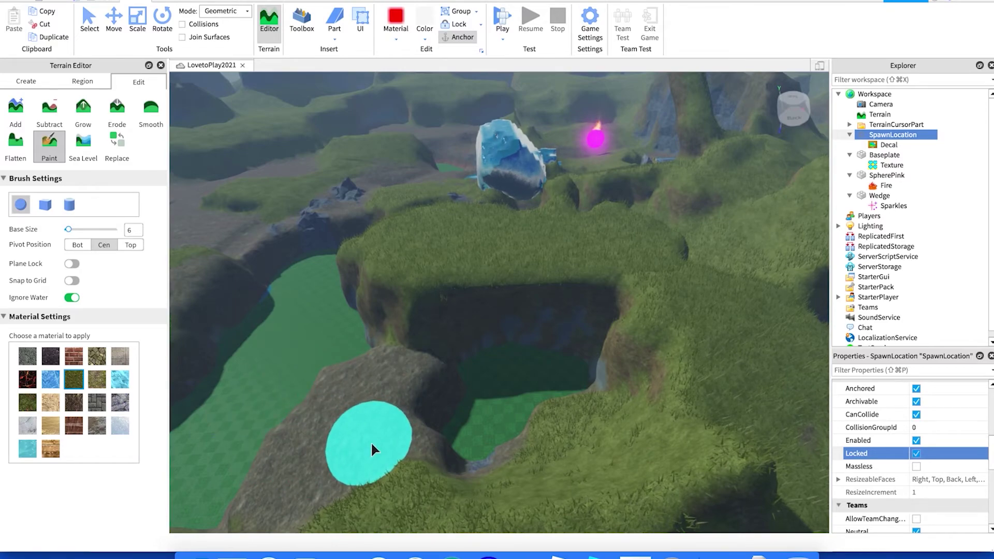
pyautogui.moveTo(436, 408); pyautogui.dragTo(436, 408, button='right')
pyautogui.press('w')
pyautogui.press('a')
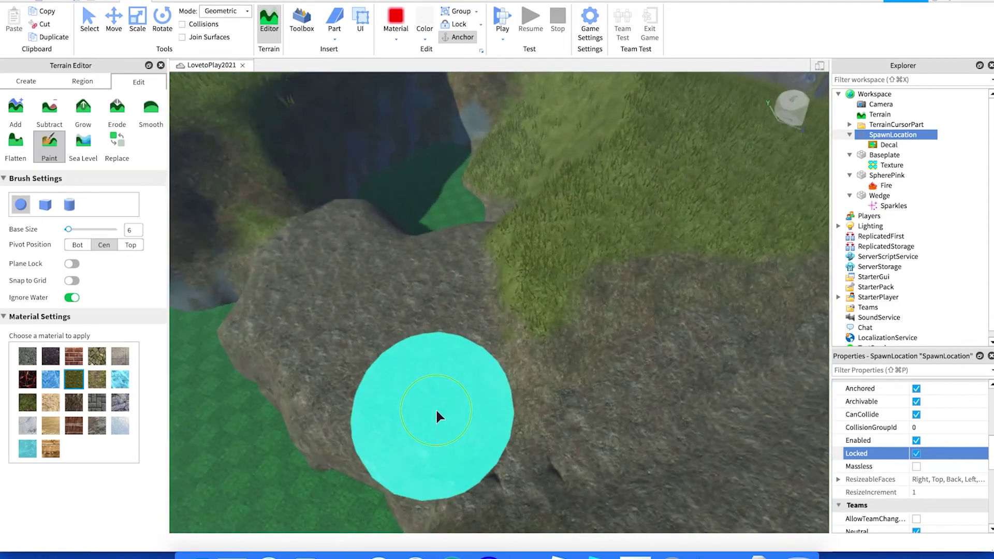
pyautogui.scroll(-3, 436, 409)
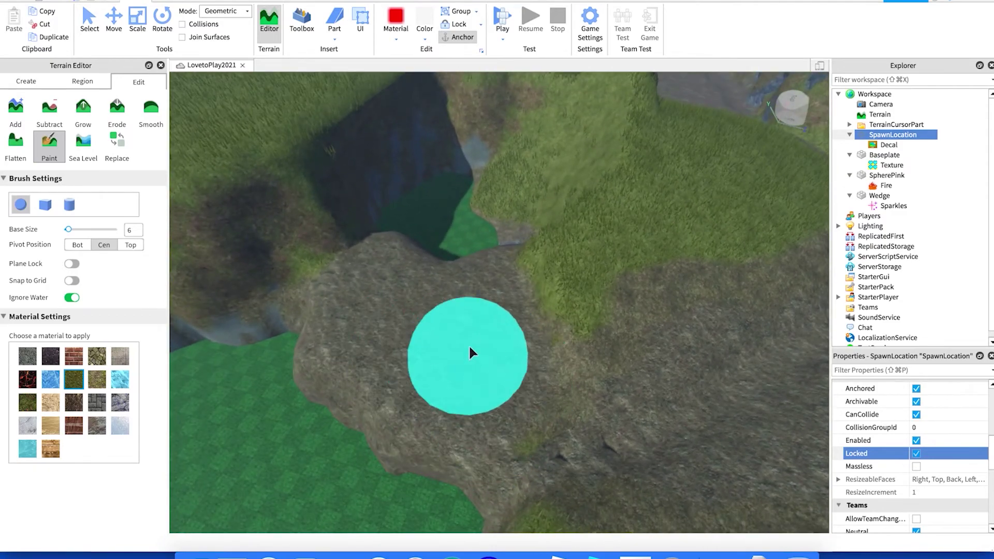
pyautogui.click(98, 359)
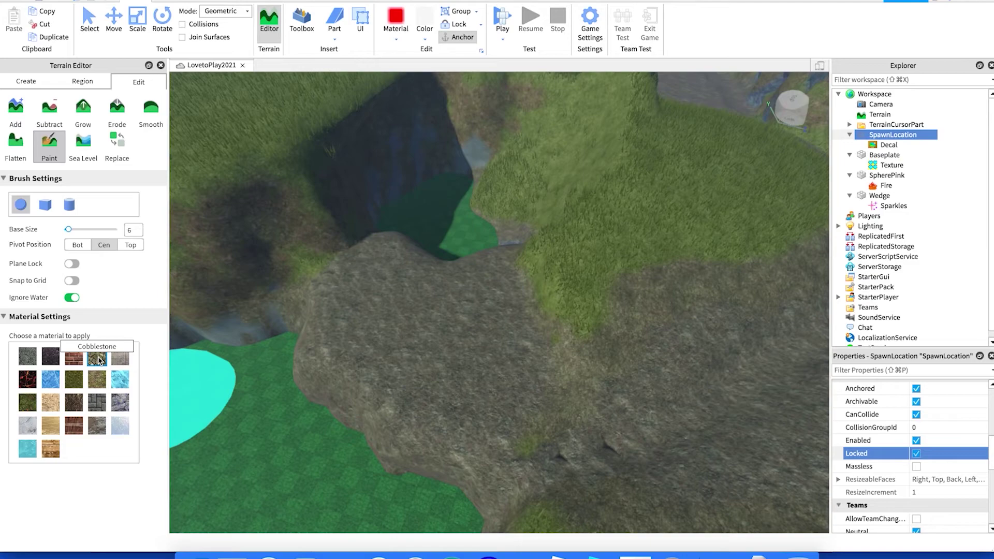
pyautogui.moveTo(380, 343)
pyautogui.mouseDown()
pyautogui.moveTo(362, 307)
pyautogui.moveTo(384, 279)
pyautogui.moveTo(464, 282)
pyautogui.moveTo(465, 322)
pyautogui.moveTo(494, 413)
pyautogui.moveTo(417, 387)
pyautogui.moveTo(351, 335)
pyautogui.moveTo(389, 287)
pyautogui.moveTo(462, 381)
pyautogui.moveTo(456, 396)
pyautogui.mouseUp()
pyautogui.moveTo(440, 405); pyautogui.dragTo(439, 405, button='right')
pyautogui.press('s')
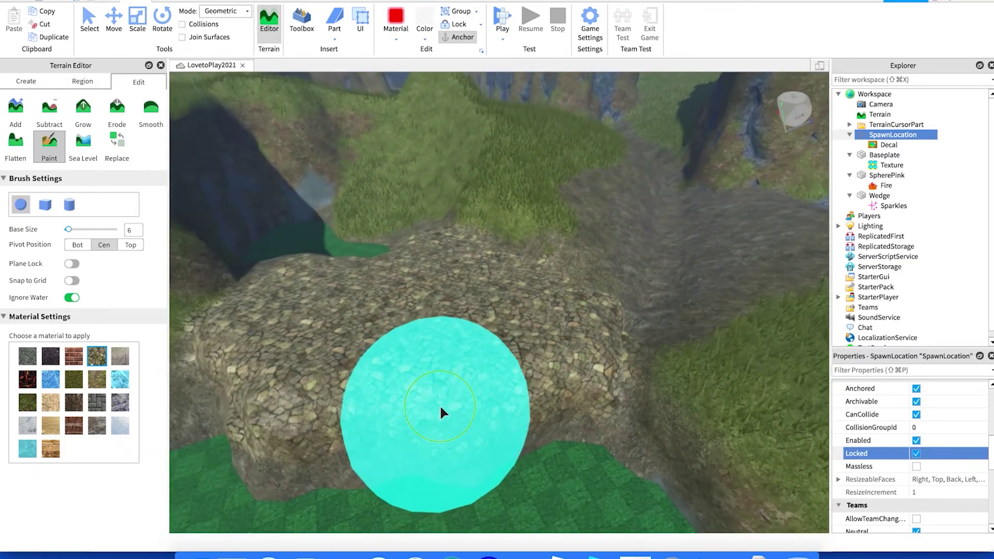
# Extend the cobblestone paint over the rock's sides down to the baseplate and onto the adjoining cliff wall.
pyautogui.moveTo(564, 390); pyautogui.dragTo(336, 421)
pyautogui.moveTo(368, 414); pyautogui.dragTo(367, 414, button='right')
pyautogui.moveTo(368, 414)
pyautogui.mouseDown()
pyautogui.moveTo(343, 404)
pyautogui.moveTo(319, 421)
pyautogui.mouseUp()
pyautogui.moveTo(501, 421); pyautogui.dragTo(501, 421, button='right')
pyautogui.scroll(-3, 502, 422)
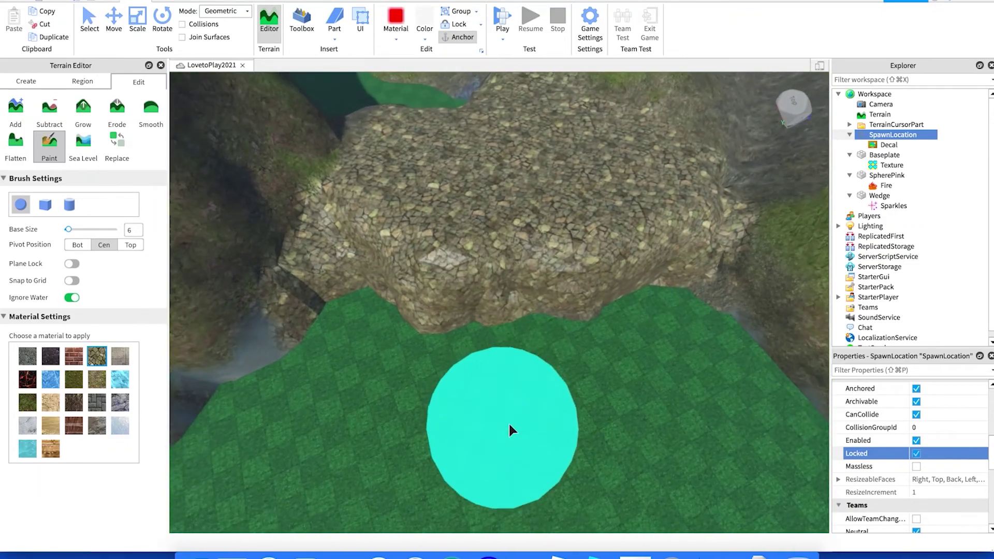
pyautogui.moveTo(561, 443)
pyautogui.mouseDown()
pyautogui.moveTo(455, 405)
pyautogui.moveTo(464, 399)
pyautogui.mouseUp()
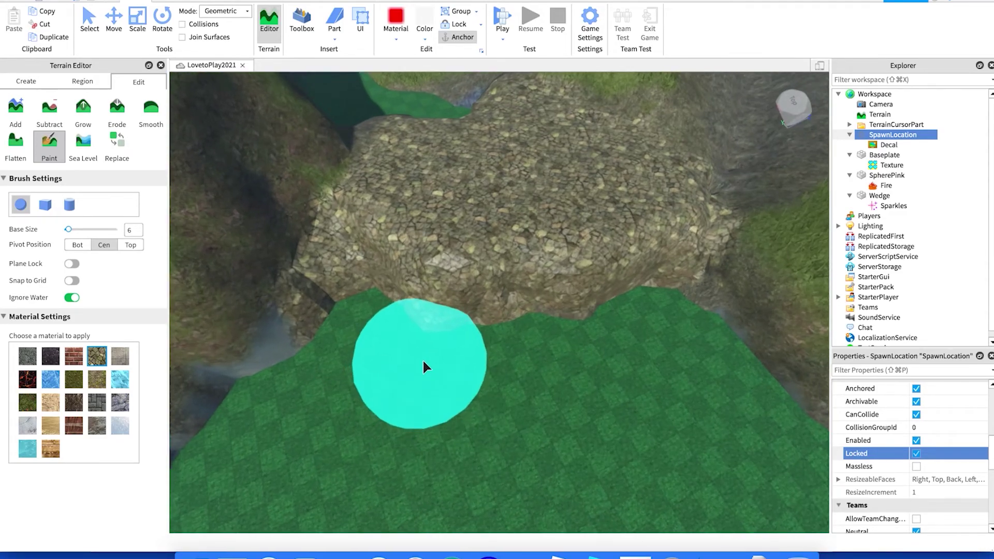
pyautogui.moveTo(490, 417); pyautogui.dragTo(490, 417, button='right')
pyautogui.moveTo(466, 409)
pyautogui.mouseDown()
pyautogui.moveTo(378, 401)
pyautogui.moveTo(421, 325)
pyautogui.moveTo(308, 414)
pyautogui.moveTo(383, 262)
pyautogui.moveTo(485, 282)
pyautogui.moveTo(455, 241)
pyautogui.moveTo(458, 261)
pyautogui.mouseUp()
# Paint an ice patch over the flattened grassy hilltop beside the cobblestone rock.
pyautogui.click(125, 386)
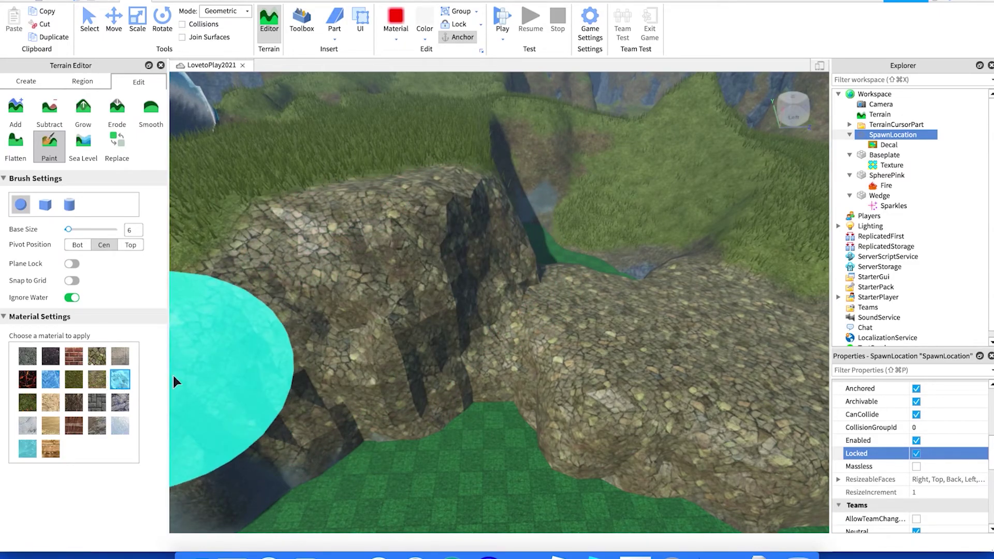
pyautogui.moveTo(377, 329); pyautogui.dragTo(372, 307, button='right')
pyautogui.scroll(-8, 371, 299)
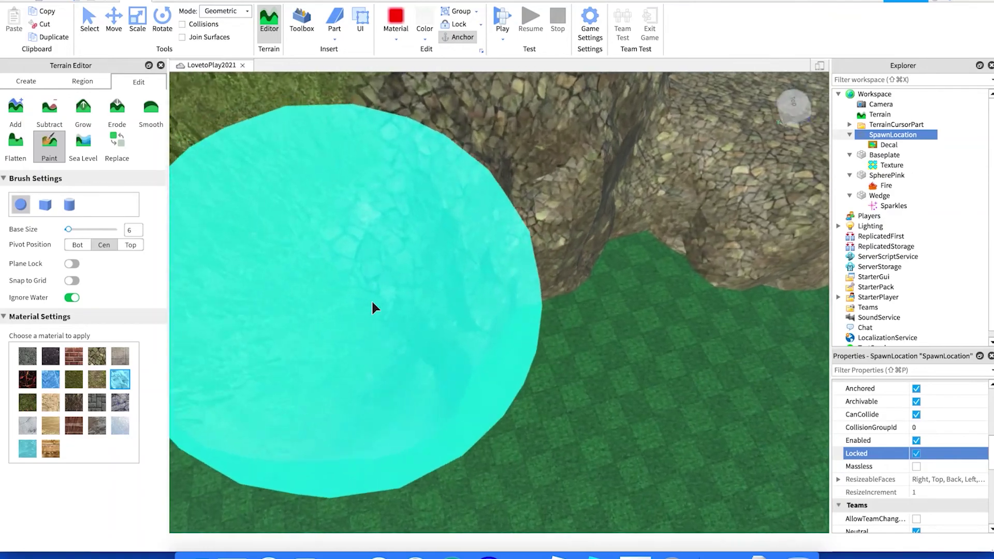
pyautogui.moveTo(401, 218)
pyautogui.mouseDown()
pyautogui.moveTo(390, 250)
pyautogui.moveTo(410, 267)
pyautogui.moveTo(264, 257)
pyautogui.moveTo(481, 172)
pyautogui.moveTo(405, 141)
pyautogui.mouseUp()
pyautogui.moveTo(485, 337); pyautogui.dragTo(486, 338, button='right')
pyautogui.scroll(-8, 485, 340)
pyautogui.scroll(3, 486, 338)
pyautogui.moveTo(486, 338)
pyautogui.mouseDown()
pyautogui.moveTo(362, 378)
pyautogui.moveTo(554, 360)
pyautogui.moveTo(503, 292)
pyautogui.moveTo(484, 295)
pyautogui.mouseUp()
pyautogui.press('s')
pyautogui.press('d')
pyautogui.press('s')
pyautogui.press('d')
pyautogui.moveTo(413, 286); pyautogui.dragTo(413, 287, button='right')
pyautogui.press('w')
pyautogui.press('a')
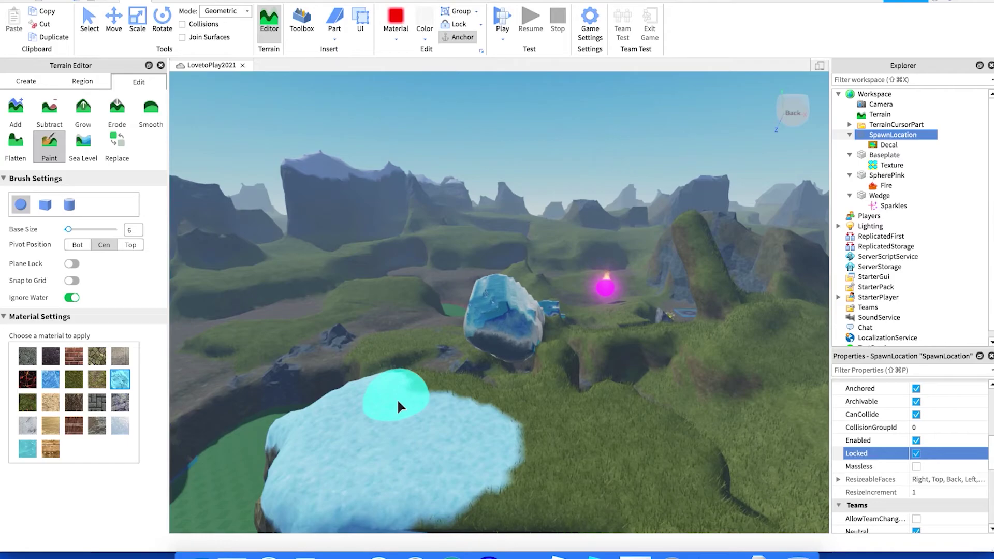
pyautogui.moveTo(504, 398); pyautogui.dragTo(508, 399, button='right')
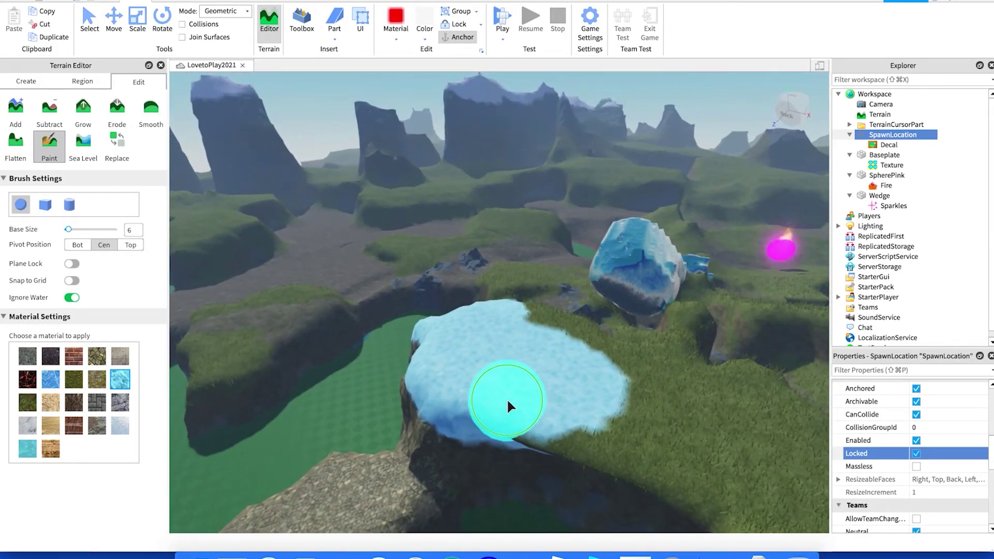
pyautogui.moveTo(556, 377); pyautogui.dragTo(556, 379, button='right')
pyautogui.moveTo(480, 359); pyautogui.dragTo(480, 358, button='right')
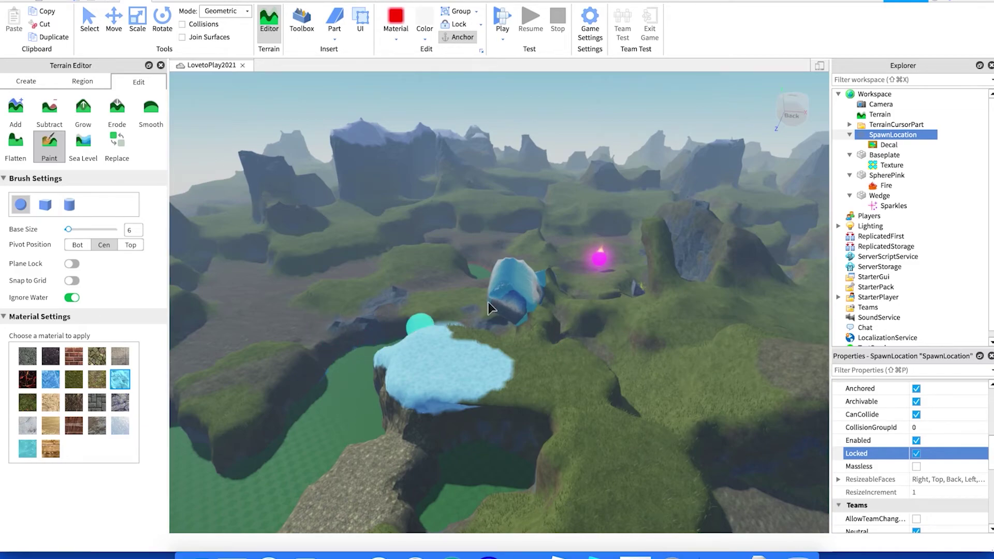
pyautogui.click(8, 1)
pyautogui.click(62, 103)
# Fill a Sea Level region sized 1024 x 631 x 1024 at Y position 60 with water.
pyautogui.click(84, 146)
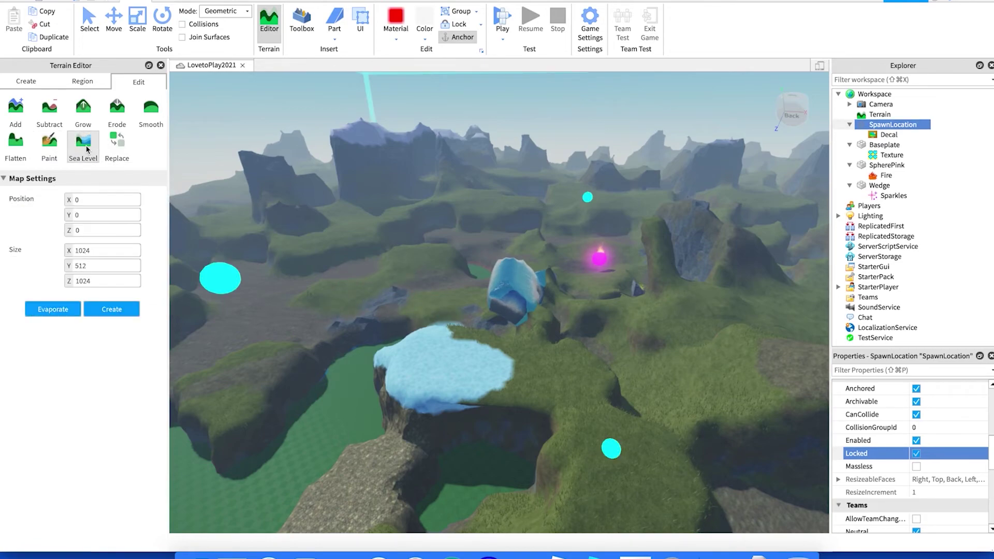
pyautogui.scroll(-8, 375, 287)
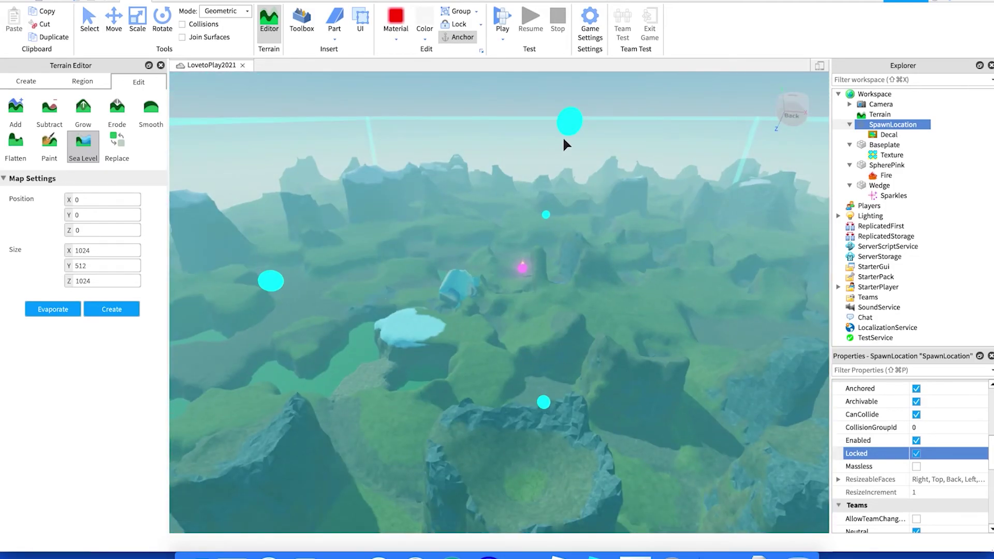
pyautogui.moveTo(567, 122); pyautogui.dragTo(555, 204)
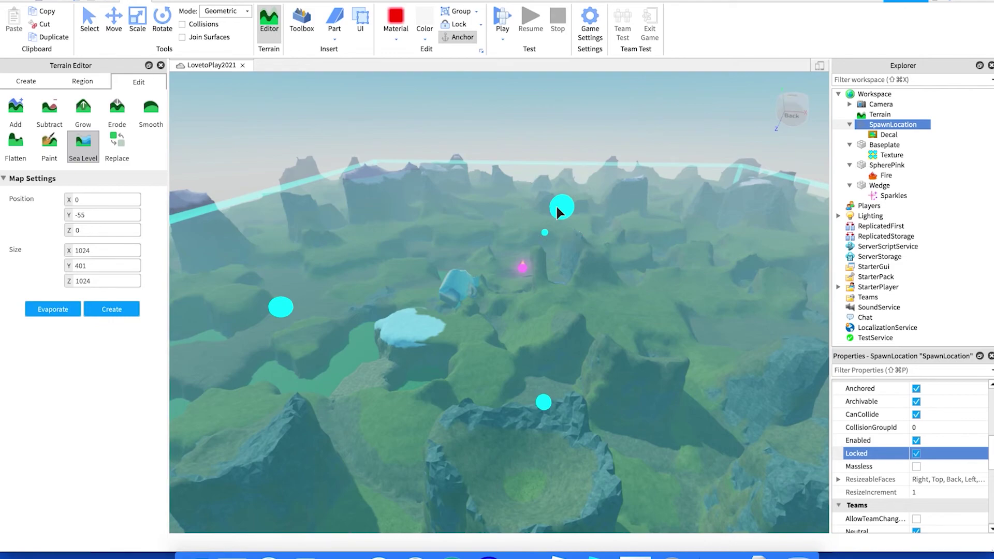
pyautogui.click(127, 310)
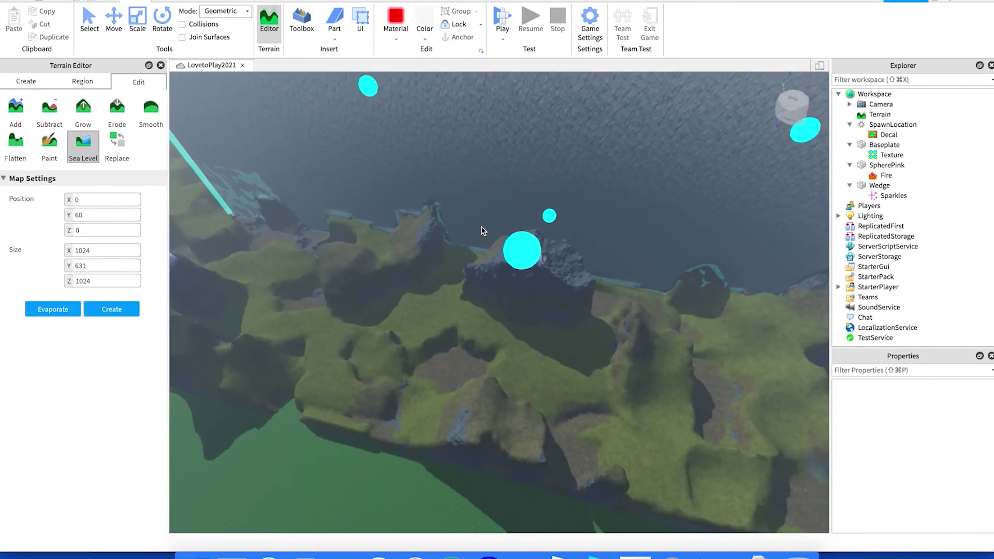
# Raise the Sea Level region to a height of 713 at Y position 101 and evaporate the water inside it.
pyautogui.scroll(-3, 484, 170)
pyautogui.moveTo(499, 283); pyautogui.dragTo(499, 284, button='right')
pyautogui.press('s')
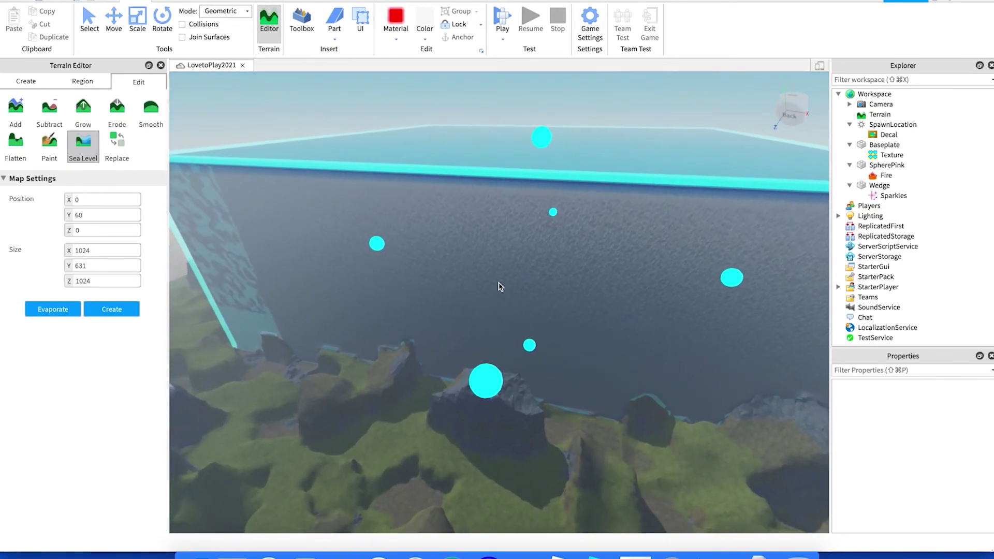
pyautogui.press('a')
pyautogui.moveTo(544, 146); pyautogui.dragTo(547, 107)
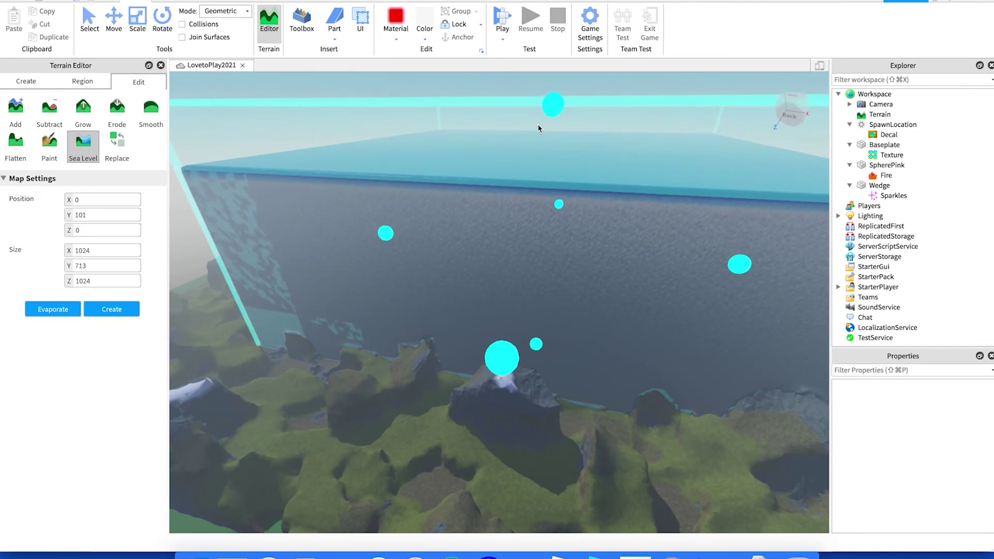
pyautogui.scroll(-5, 544, 130)
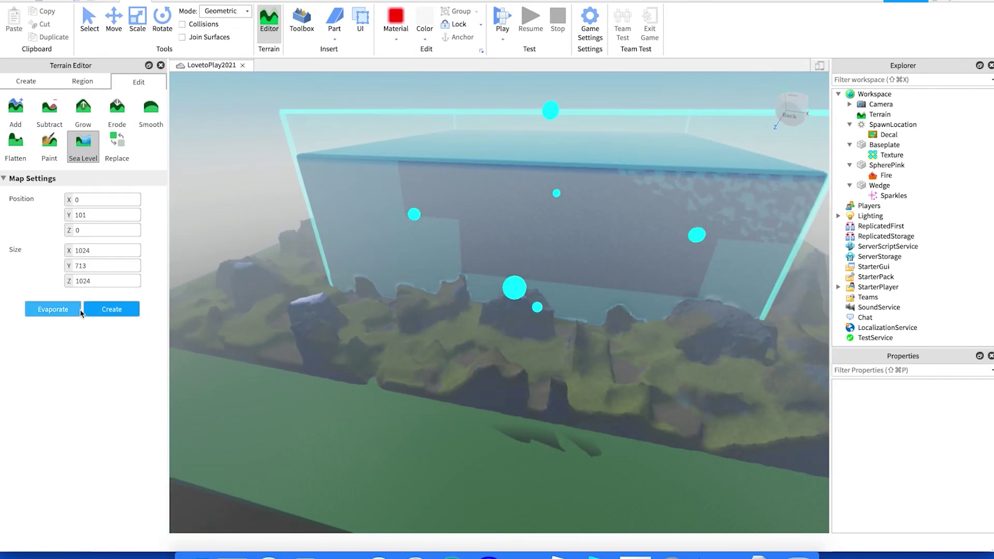
pyautogui.click(52, 310)
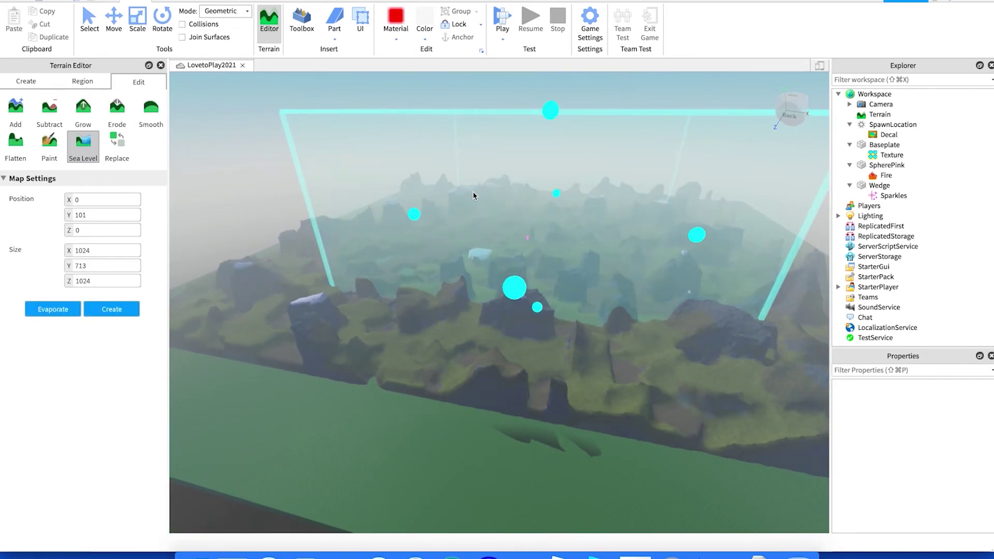
# Lower the Sea Level region to a height of 273 at Y position -119 and fill it with water.
pyautogui.moveTo(414, 331); pyautogui.dragTo(403, 191, button='right')
pyautogui.moveTo(405, 177); pyautogui.dragTo(392, 303)
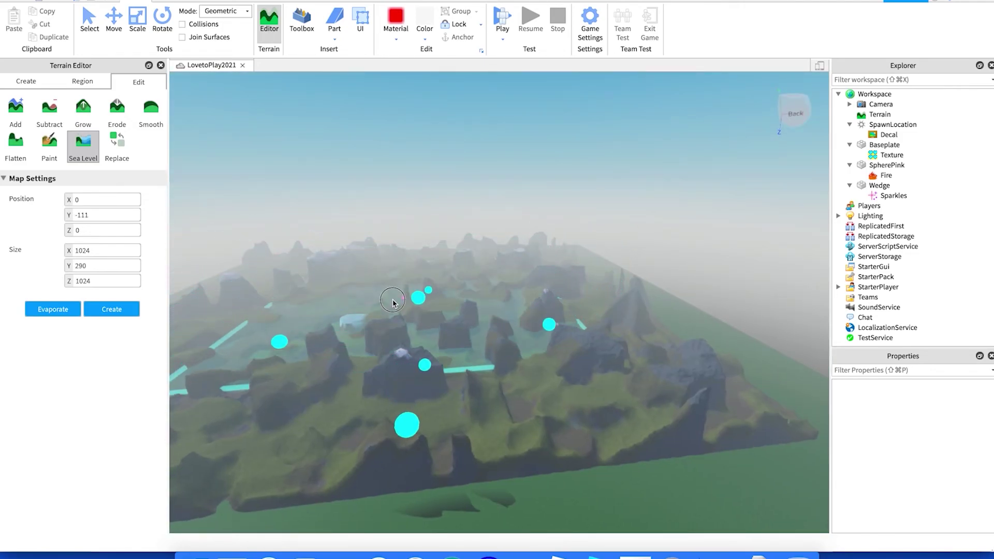
pyautogui.moveTo(388, 272); pyautogui.dragTo(391, 266, button='right')
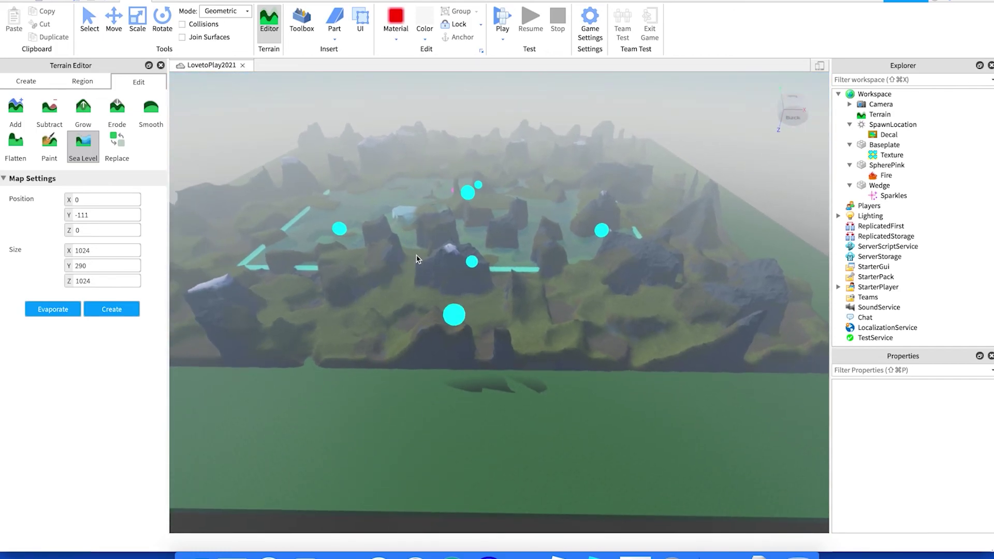
pyautogui.scroll(6, 445, 196)
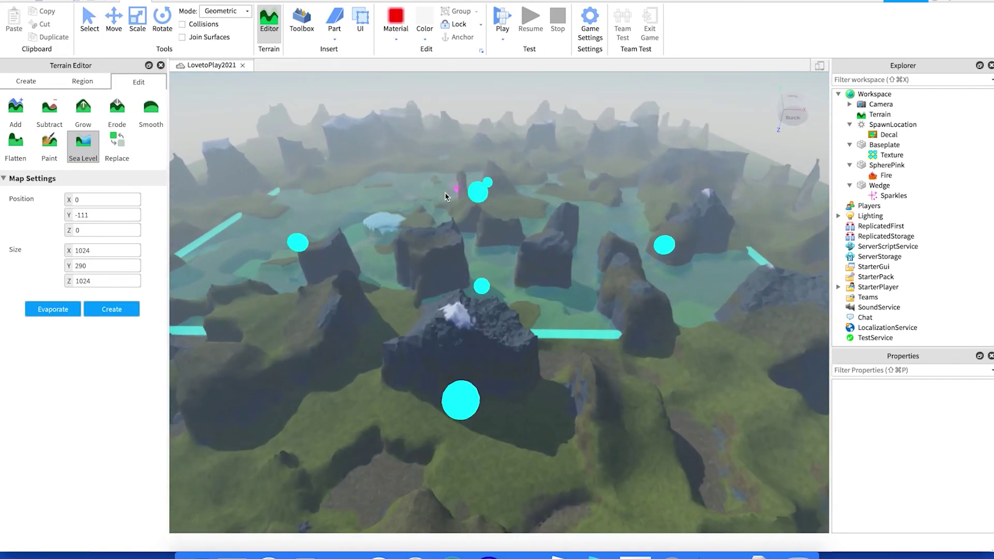
pyautogui.scroll(5, 445, 196)
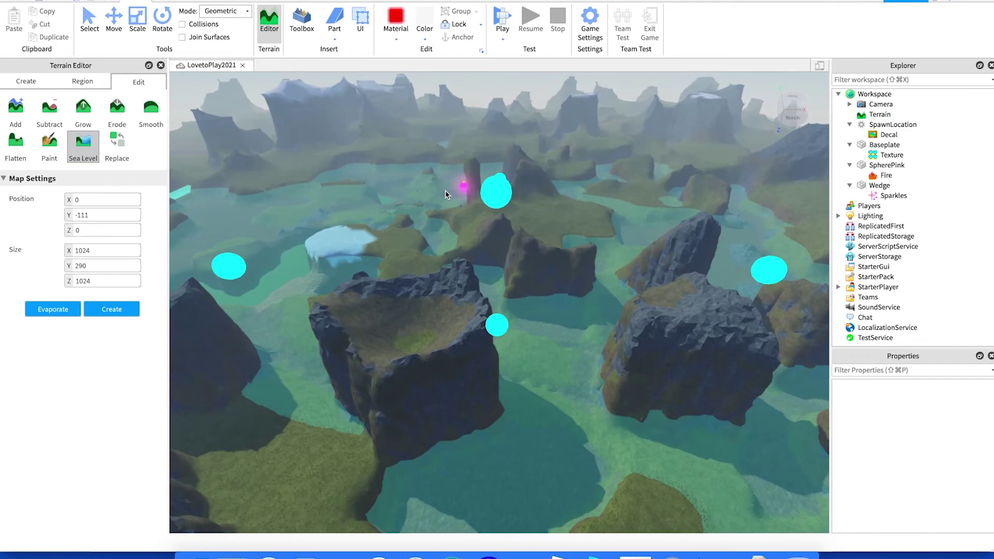
pyautogui.moveTo(626, 190); pyautogui.dragTo(625, 190, button='right')
pyautogui.moveTo(626, 268); pyautogui.dragTo(628, 268)
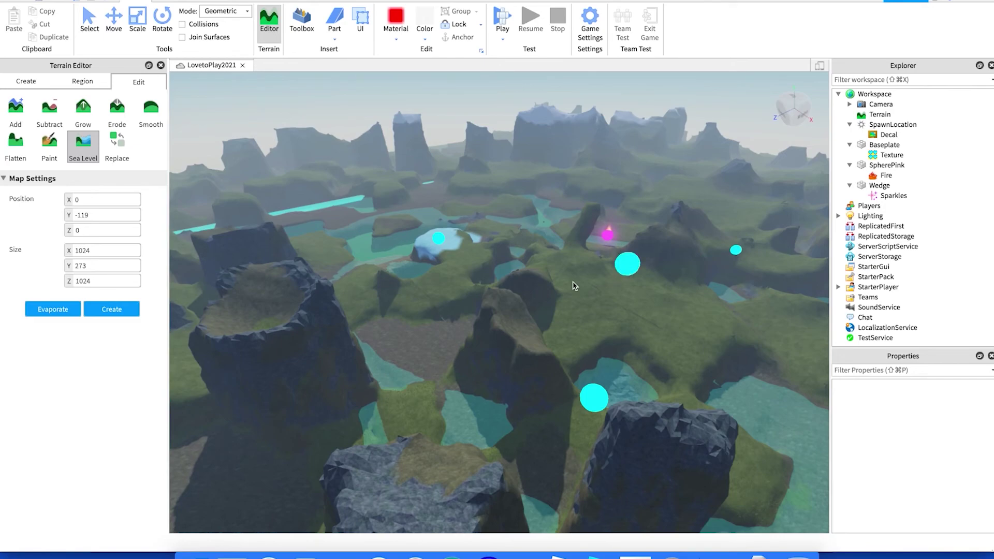
pyautogui.click(119, 311)
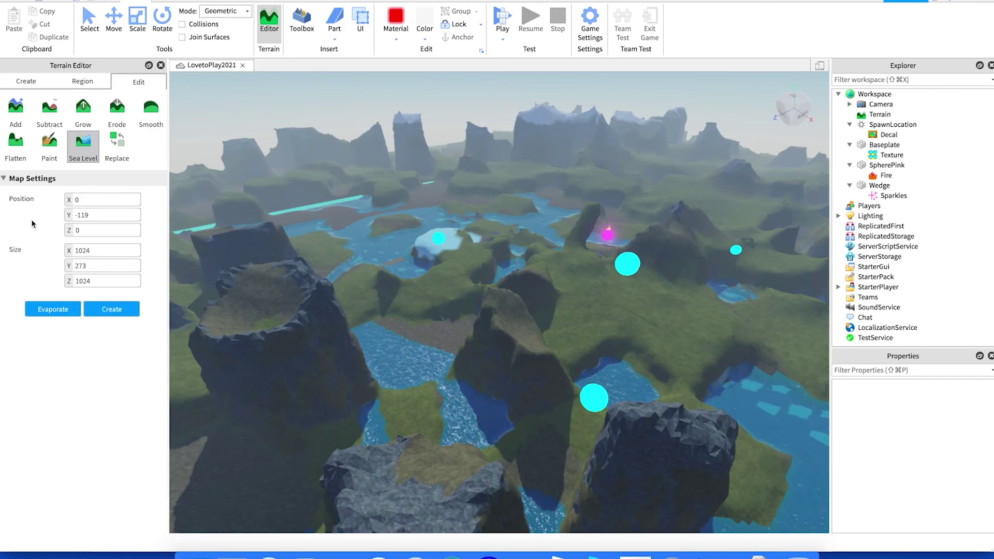
# Playtest the place, running and swimming the avatar from the spawn through the water past the burning pink sphere.
pyautogui.click(500, 19)
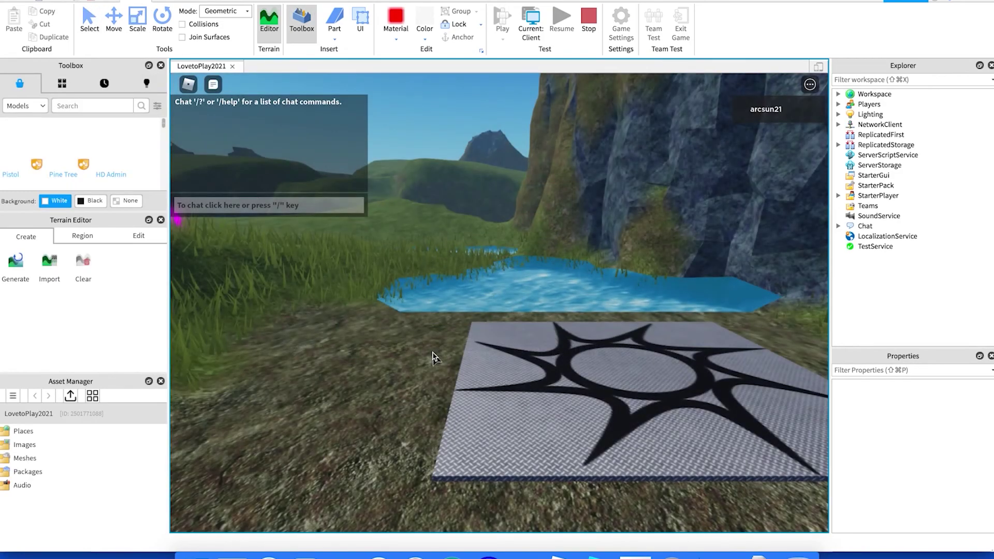
pyautogui.press('w')
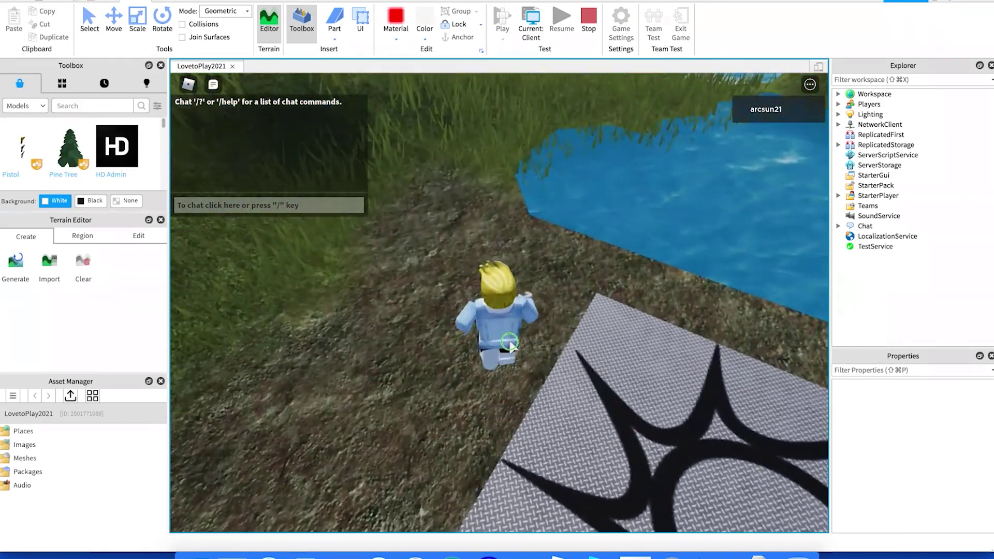
pyautogui.press('w')
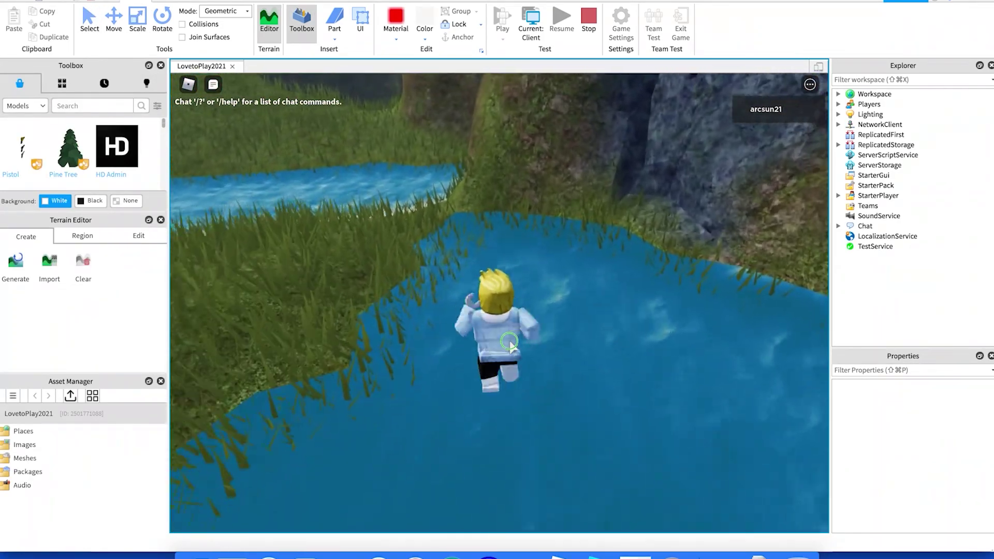
pyautogui.moveTo(509, 342); pyautogui.dragTo(510, 342, button='right')
pyautogui.press('w')
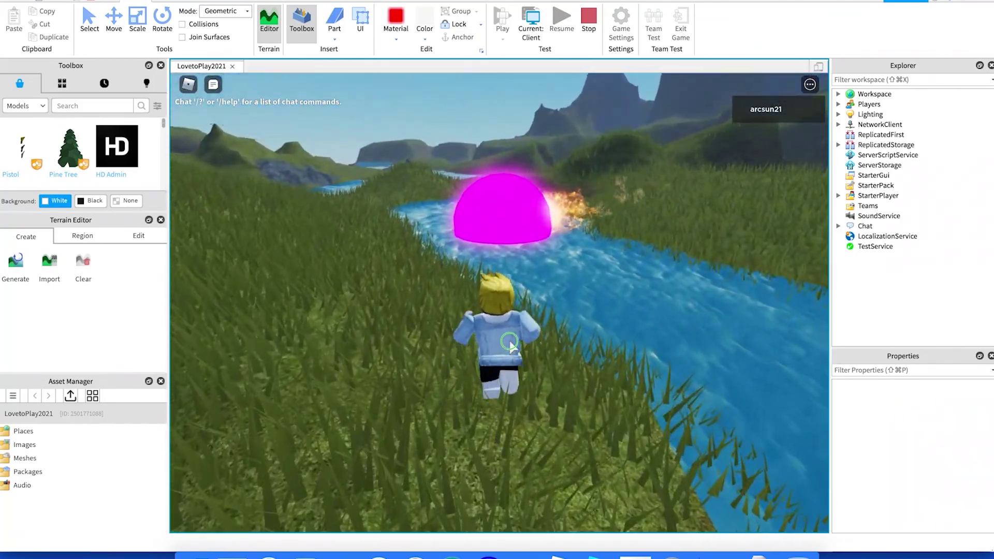
pyautogui.press('w')
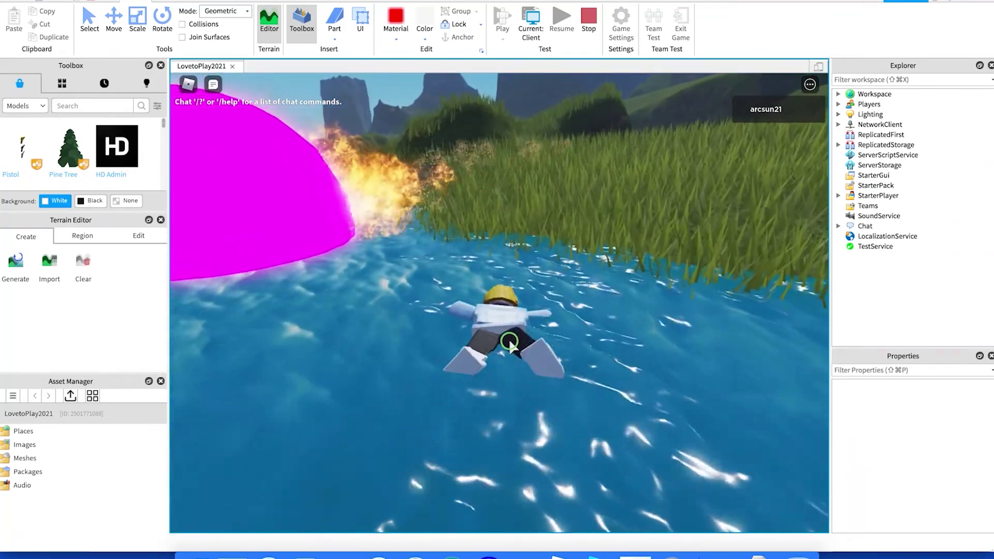
pyautogui.press('w')
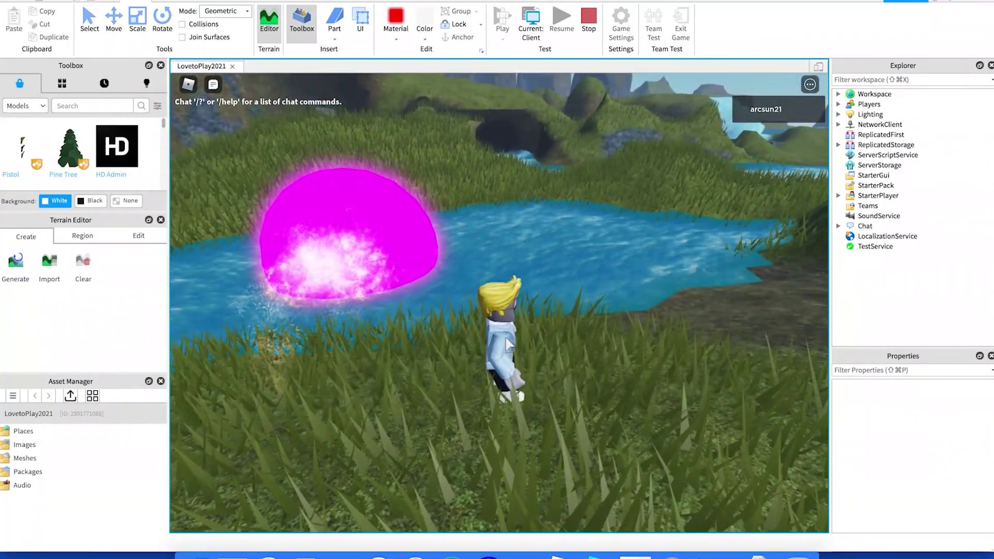
pyautogui.moveTo(508, 339); pyautogui.dragTo(512, 339, button='right')
pyautogui.press('d')
pyautogui.press('w')
pyautogui.press('w')
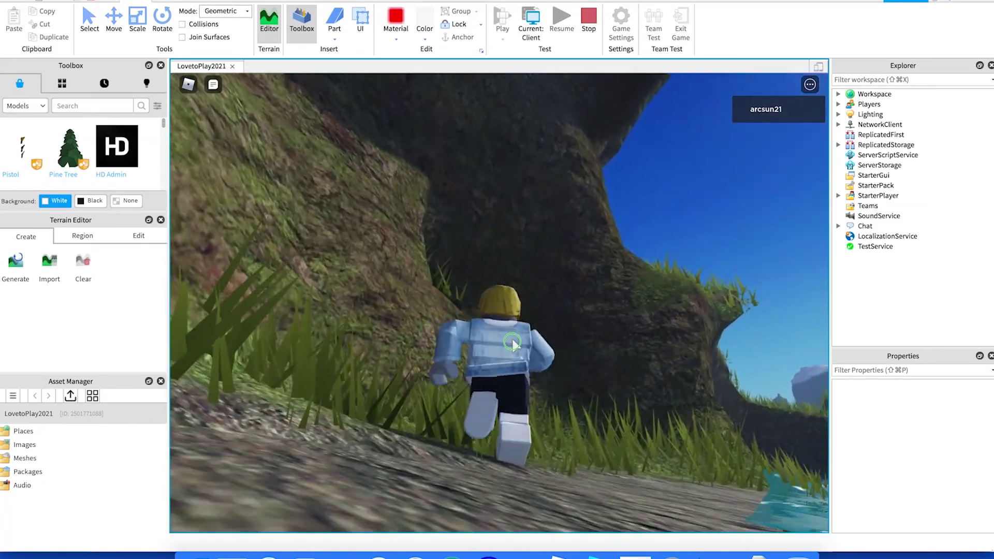
# Swim the avatar out of the deep water, climb the bank and explore the grassy hills between the rivers.
pyautogui.press('w')
pyautogui.moveTo(512, 343); pyautogui.dragTo(512, 342, button='right')
pyautogui.press('space')
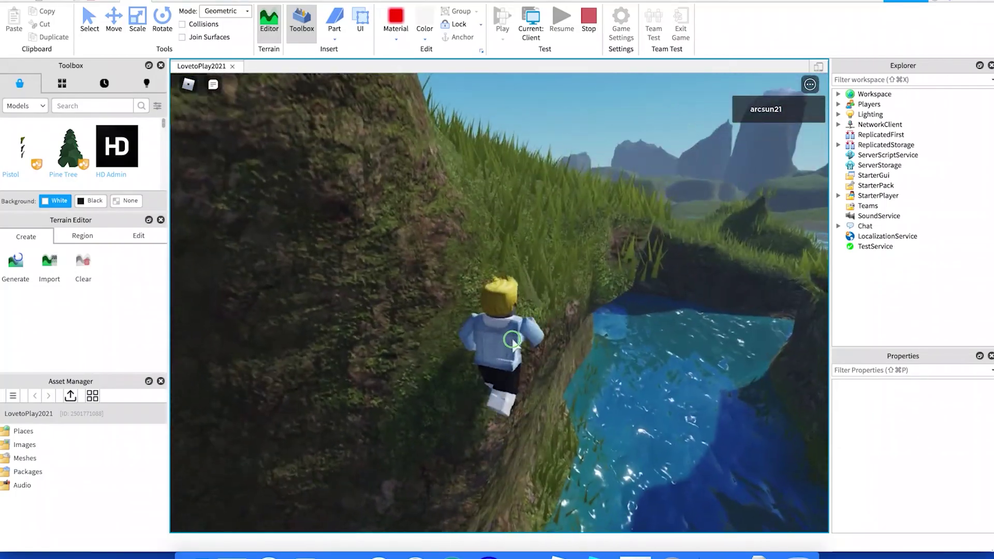
pyautogui.press('w')
pyautogui.press('w')
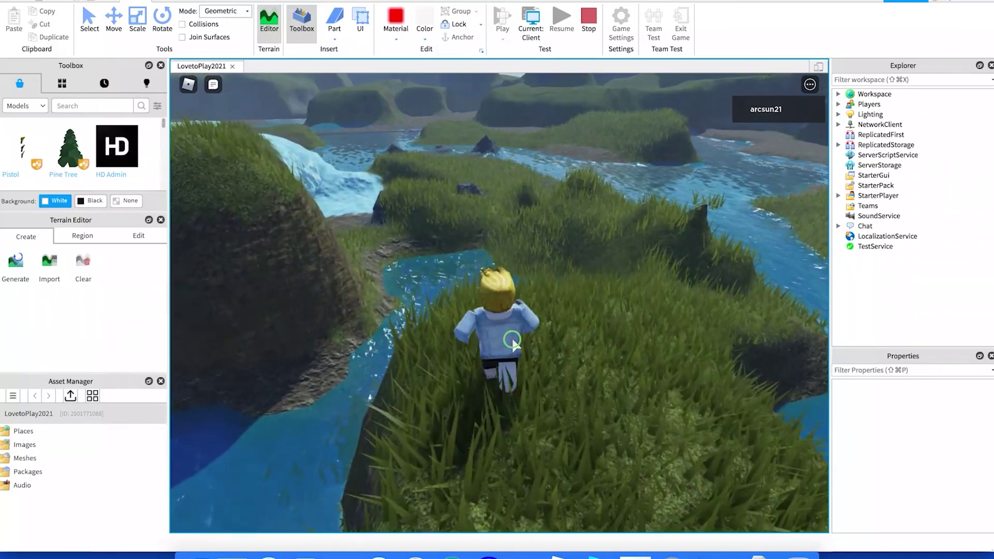
pyautogui.press('w')
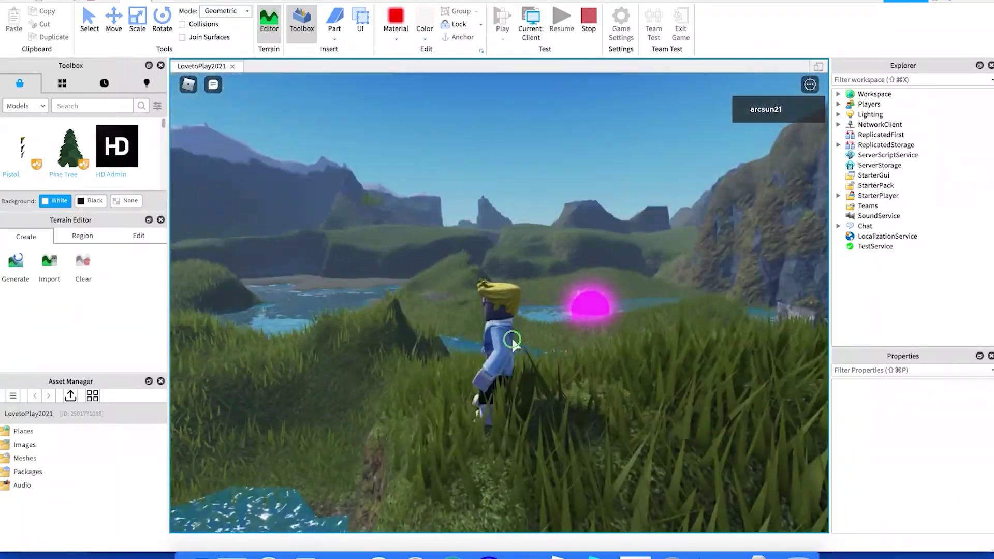
pyautogui.press('w')
pyautogui.press('w')
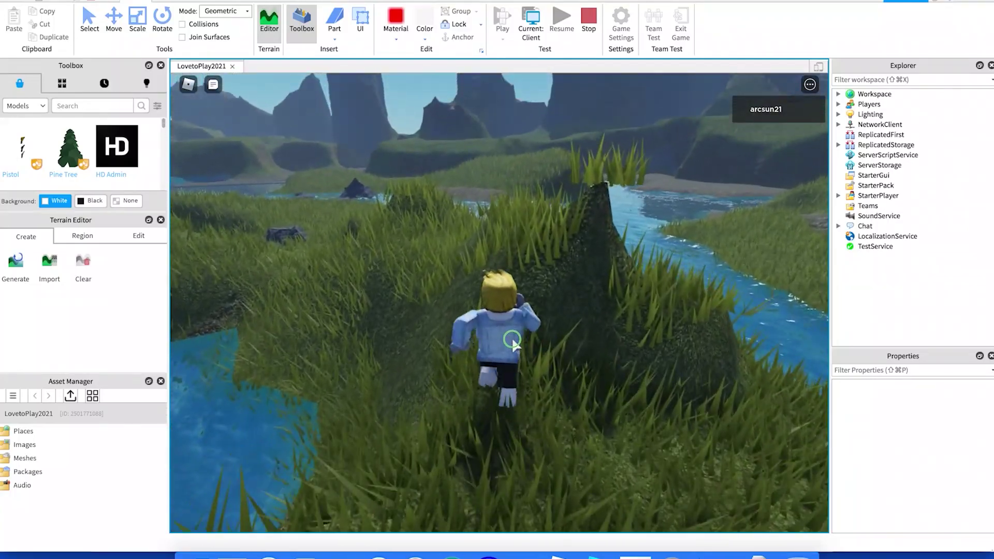
pyautogui.press('w')
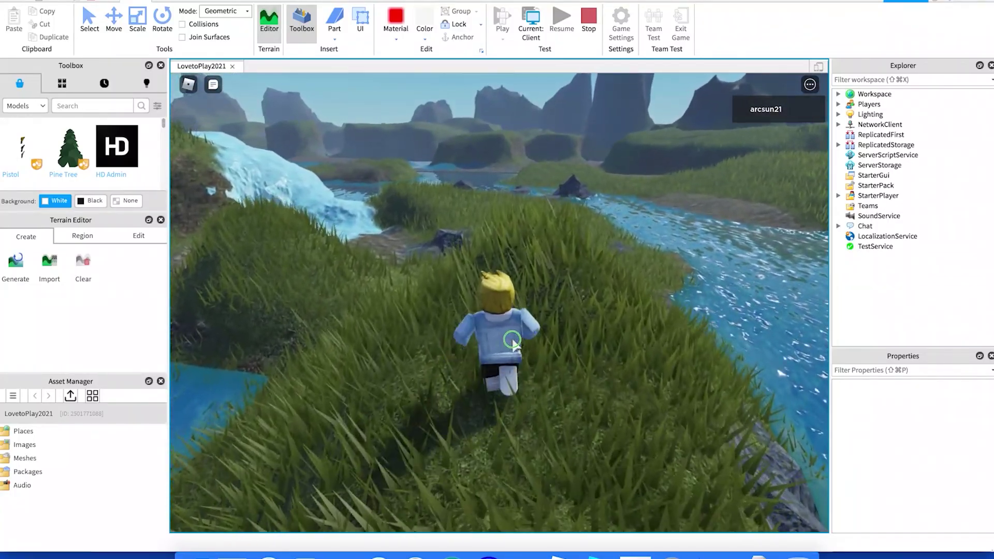
pyautogui.press('w')
pyautogui.moveTo(512, 340); pyautogui.dragTo(512, 337, button='right')
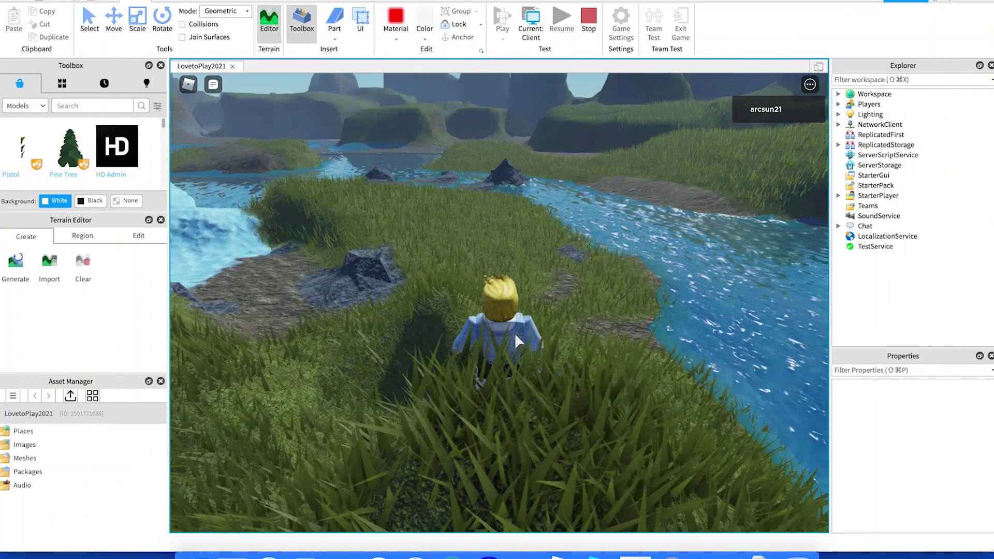
pyautogui.moveTo(523, 268); pyautogui.dragTo(522, 267, button='right')
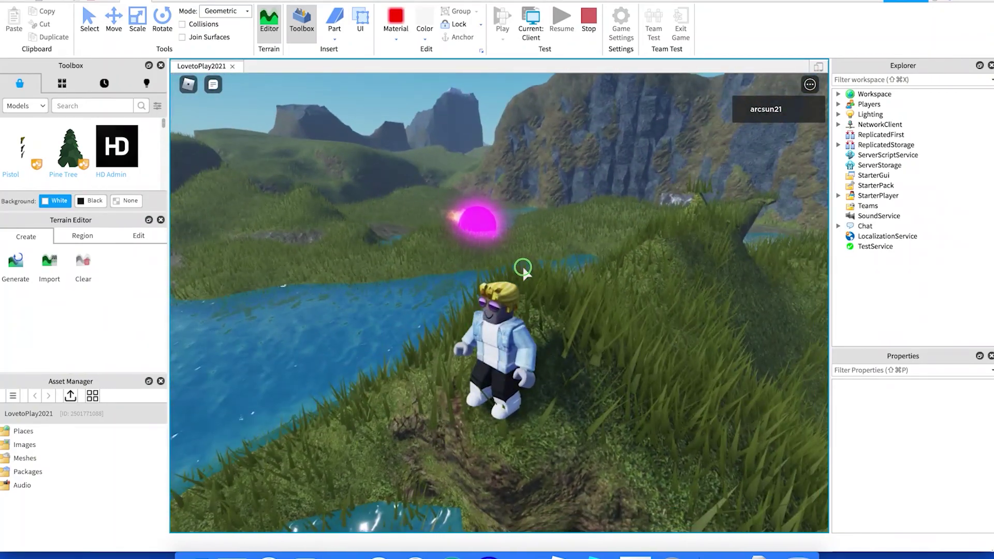